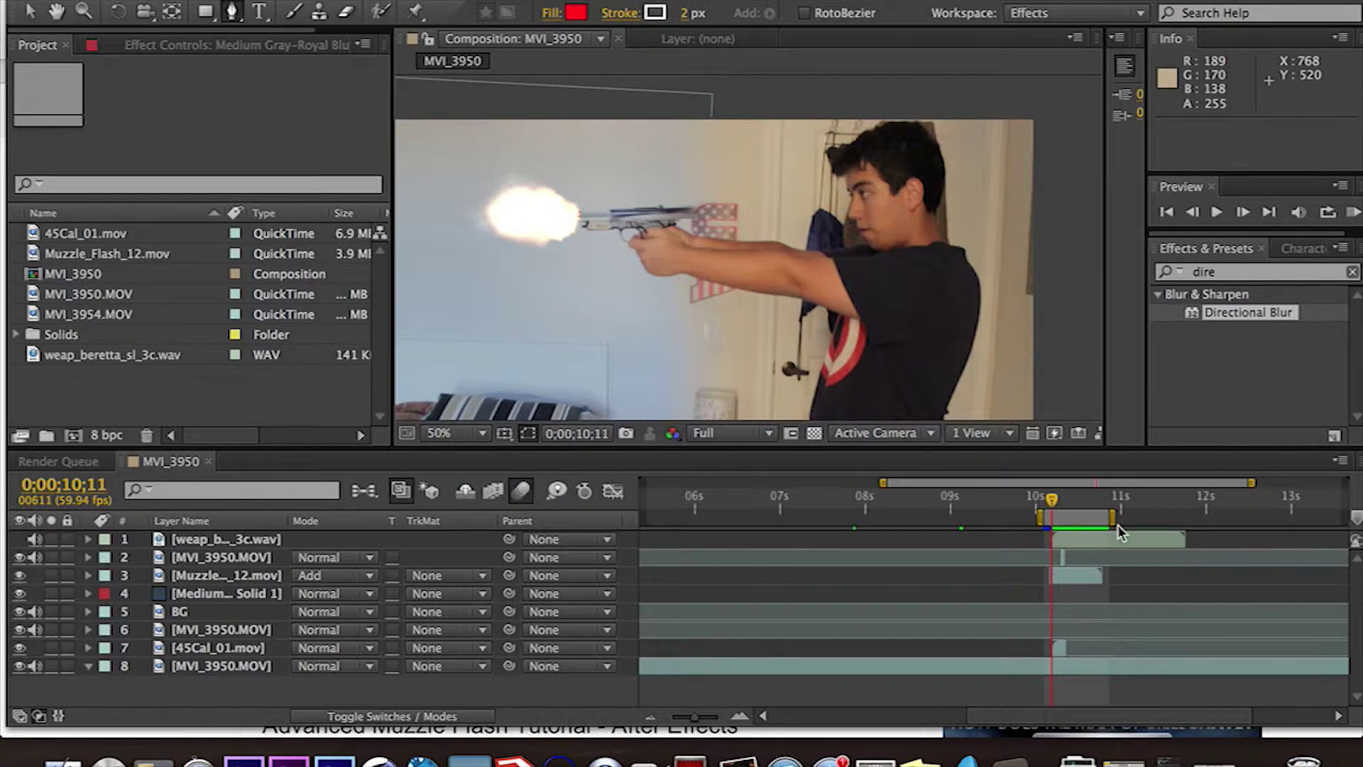
Preview the firing shot in the timeline, returning to the Selection tool.
click(1049, 495)
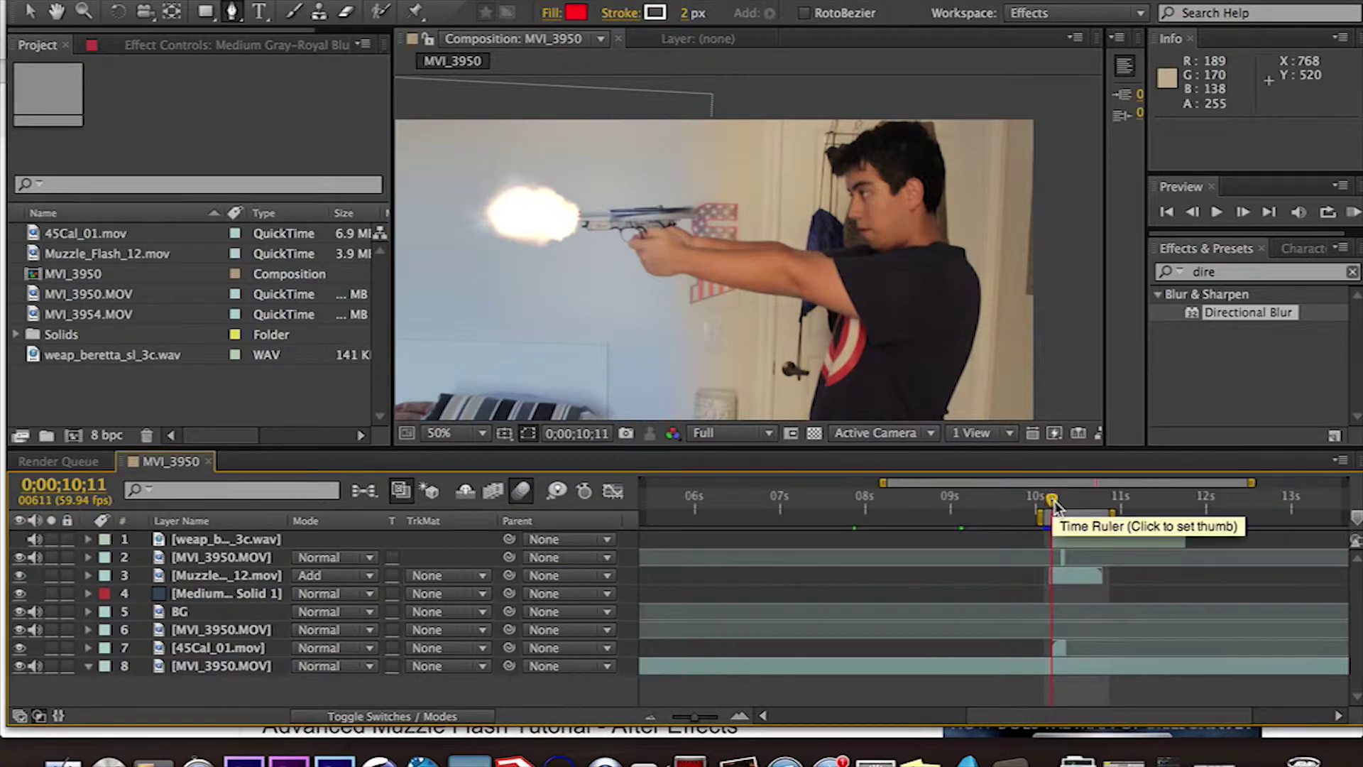
scroll(595, 213, up, 2)
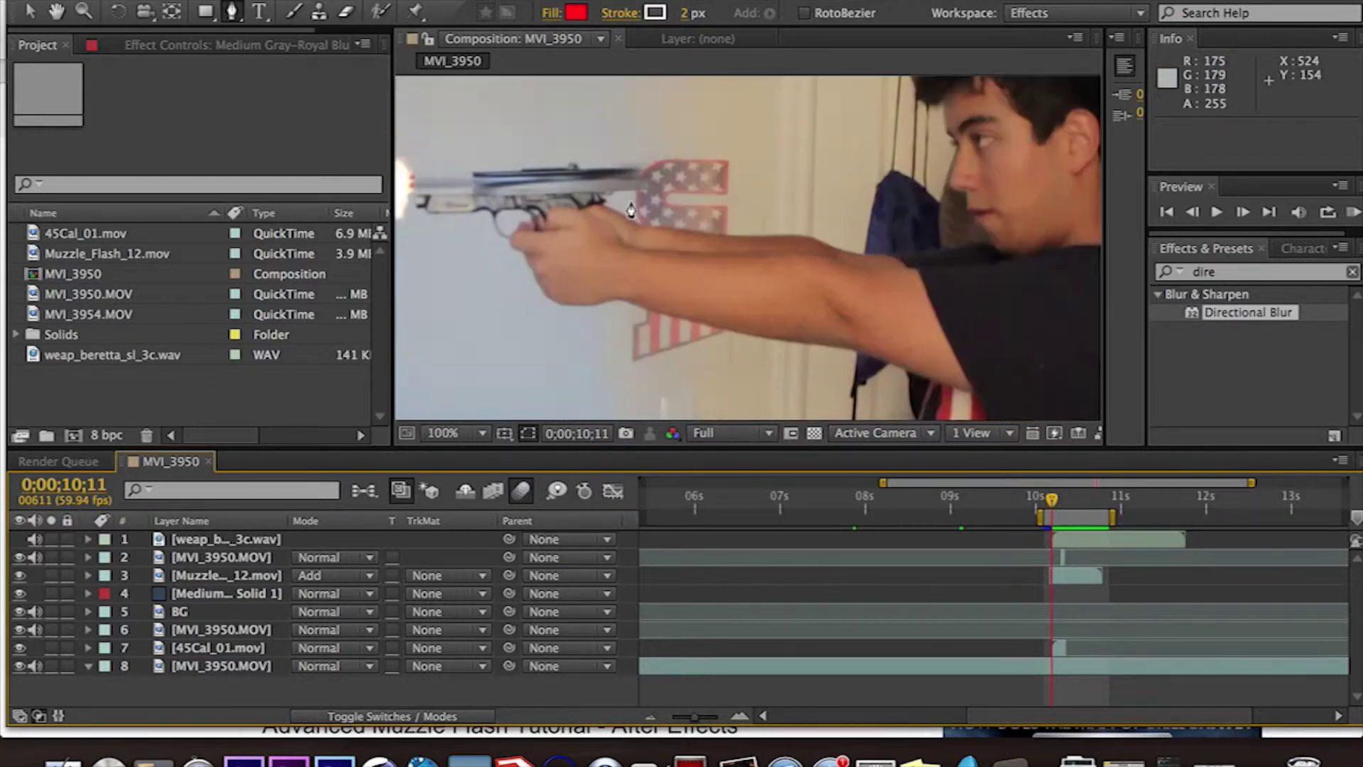
key(v)
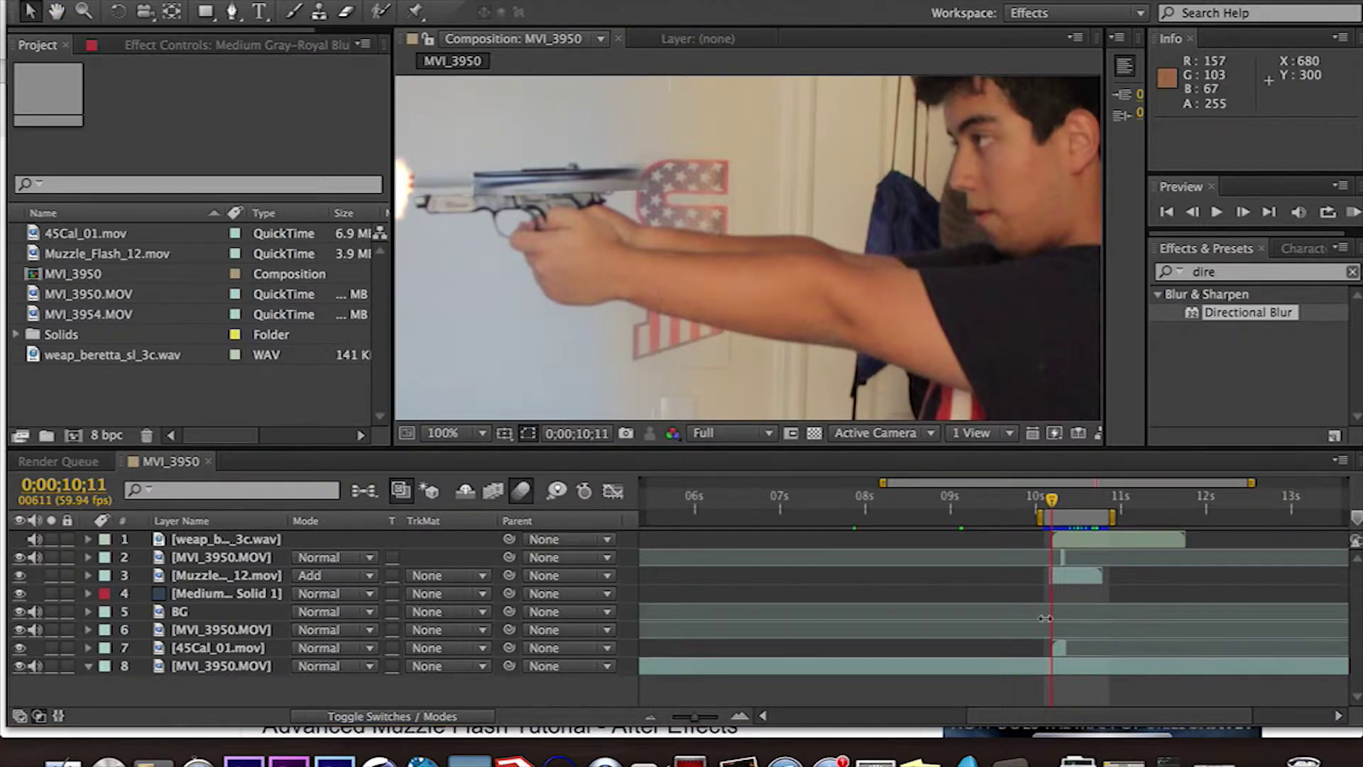
scroll(672, 335, down, 4)
scroll(672, 334, up, 4)
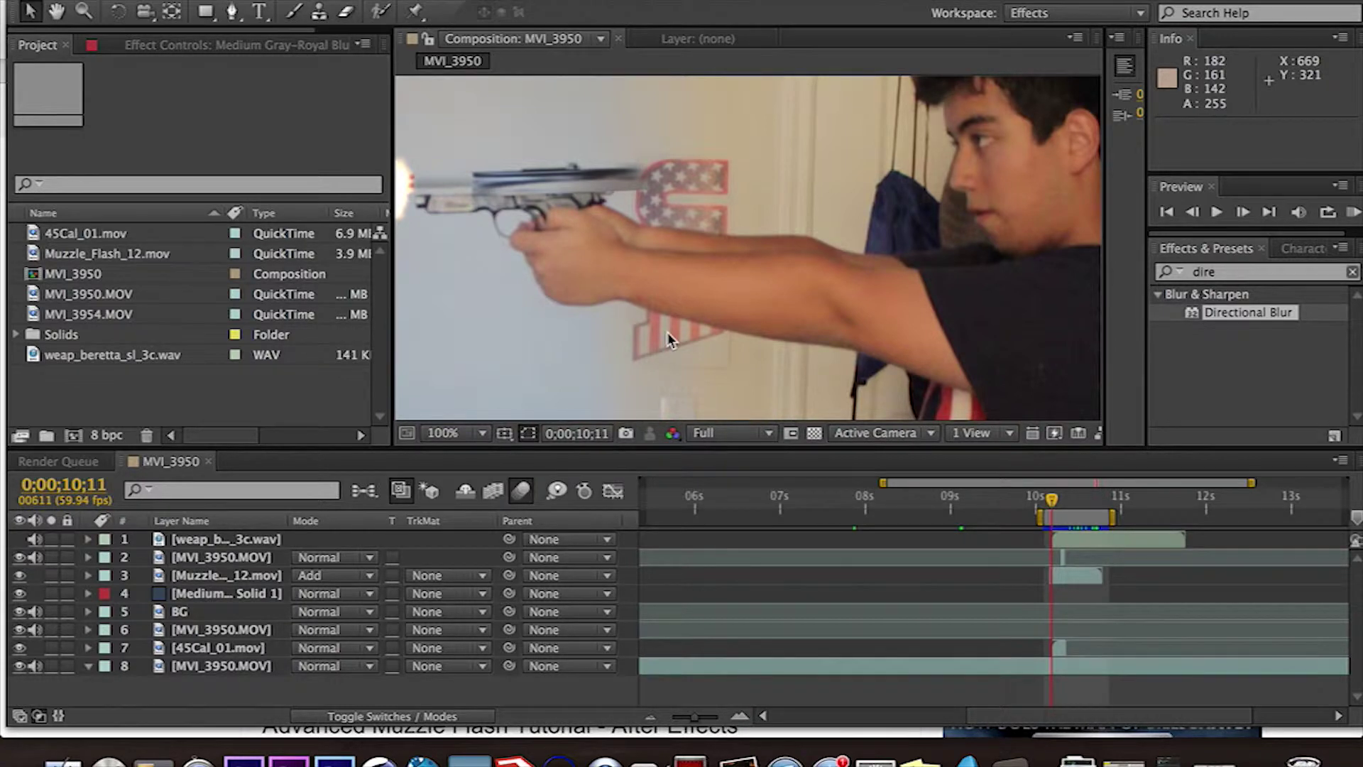
scroll(667, 332, down, 4)
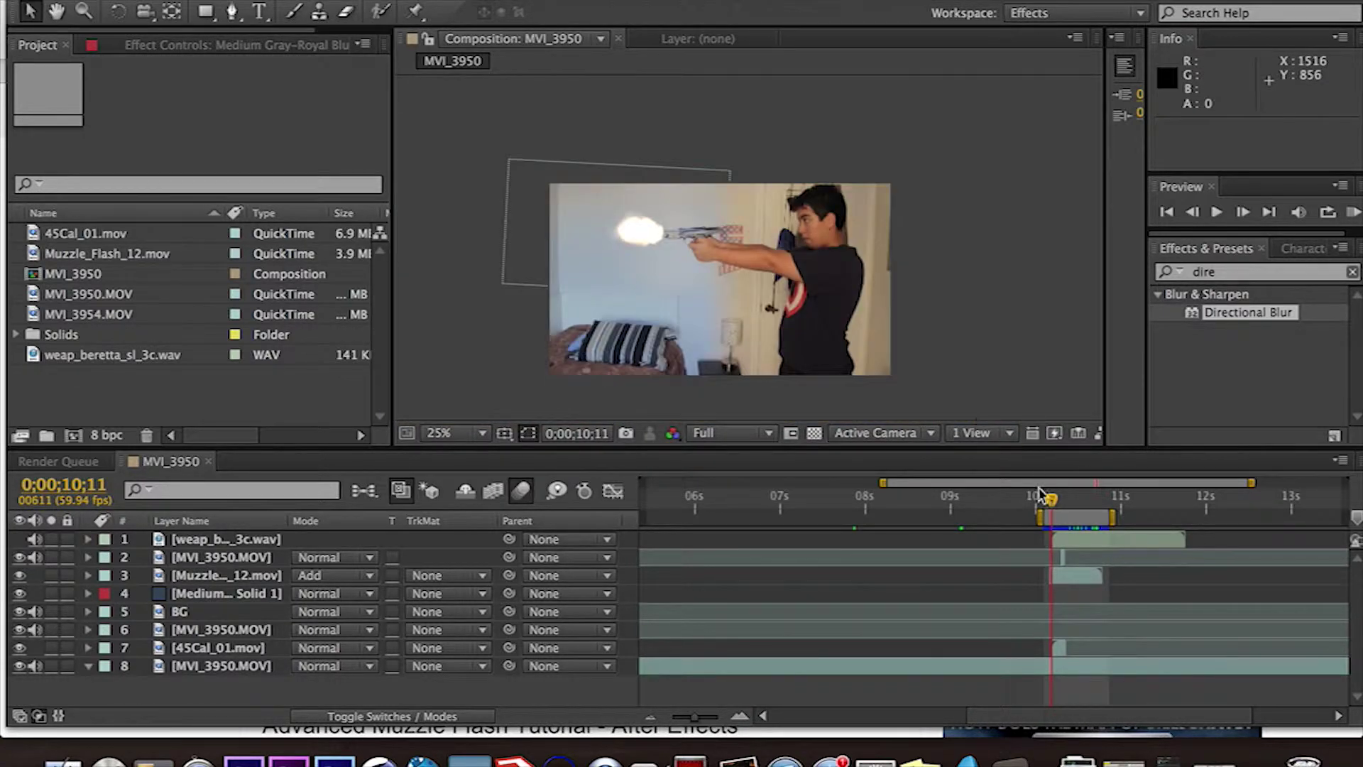
click(1353, 214)
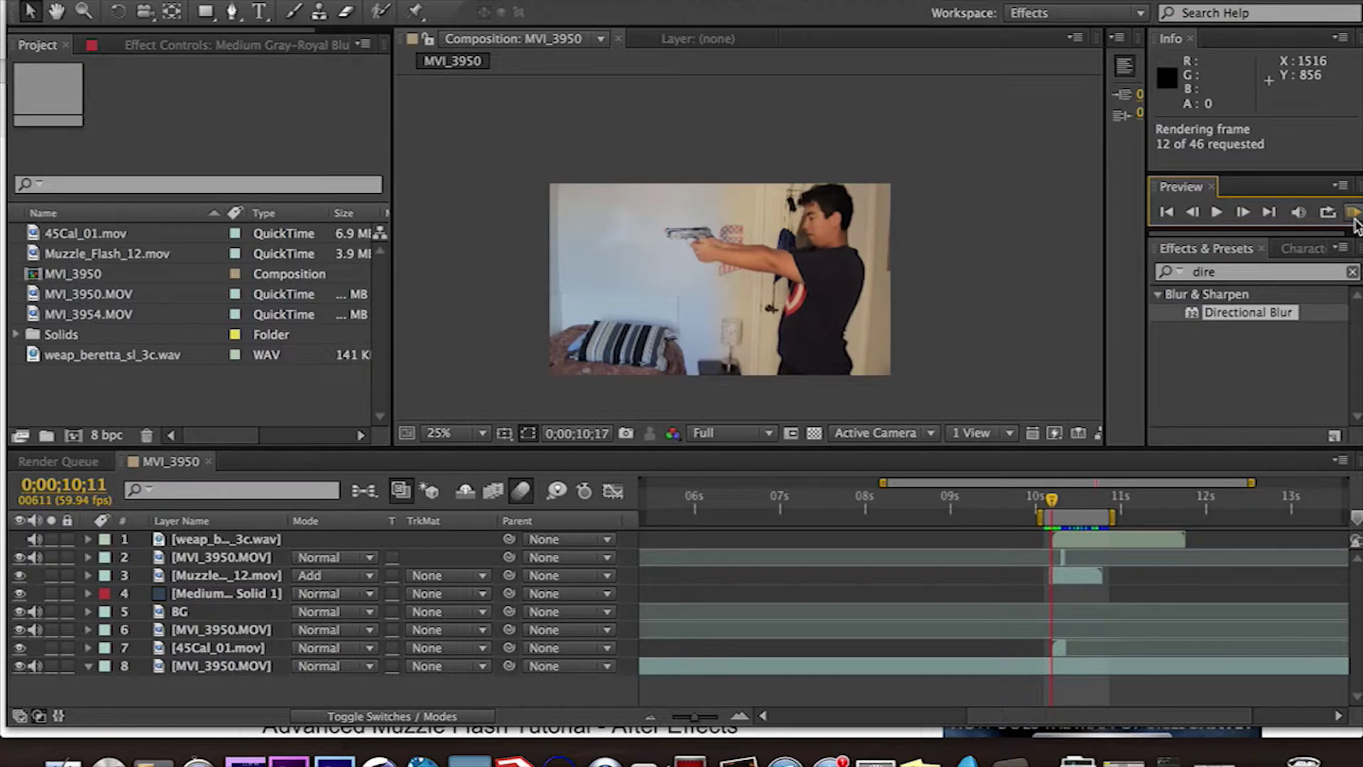
click(1248, 258)
Scrub through the muzzle-flash frames at 50% view, settling on frame 10;11.
click(1050, 504)
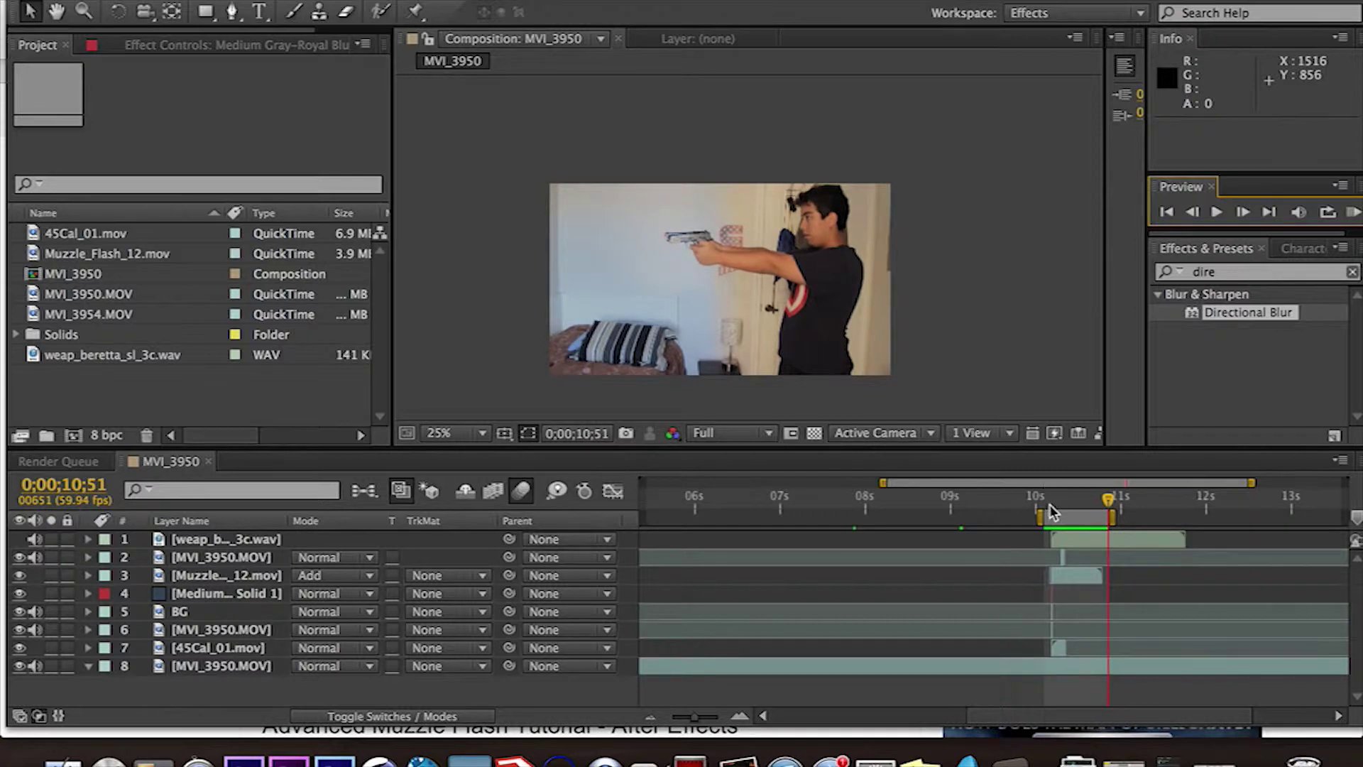
mouse_move(1050, 505)
mouse_down()
mouse_move(1062, 509)
mouse_move(1050, 505)
mouse_up()
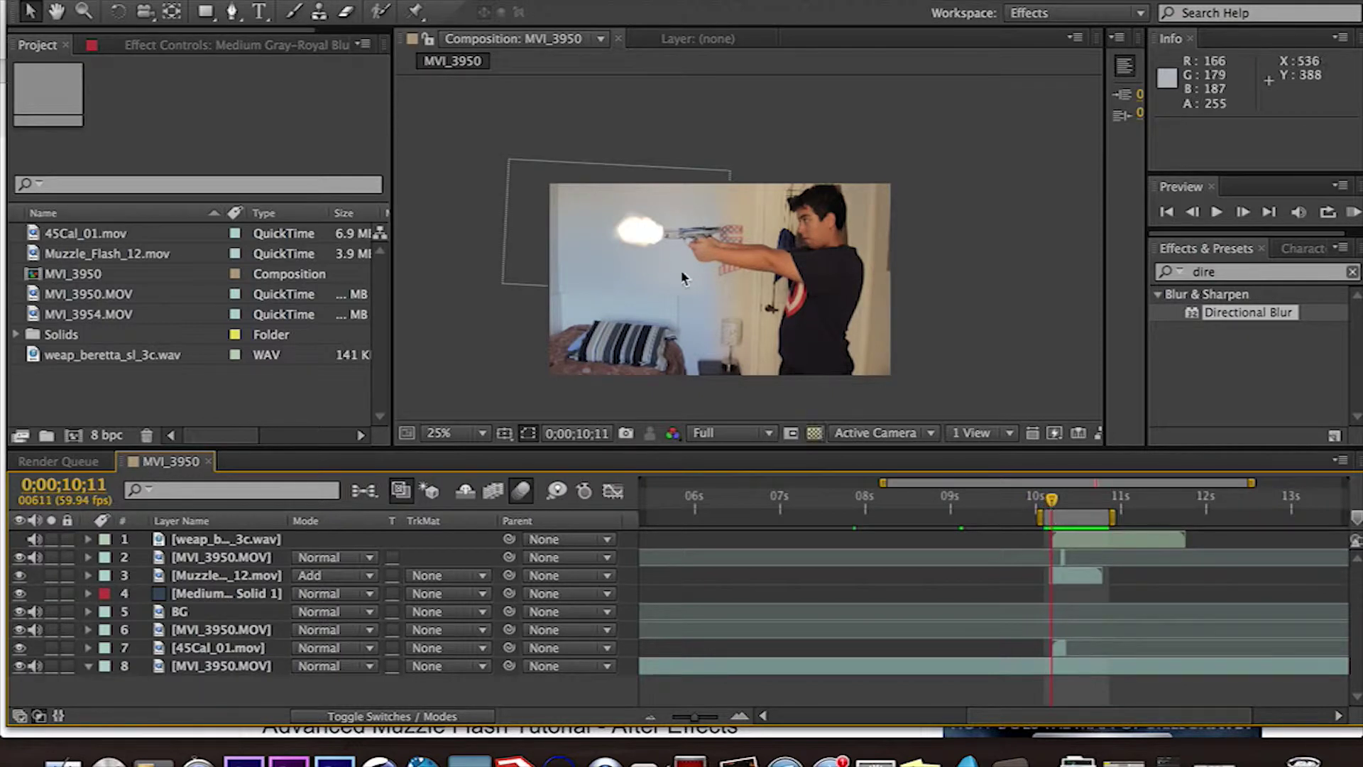
key(period)
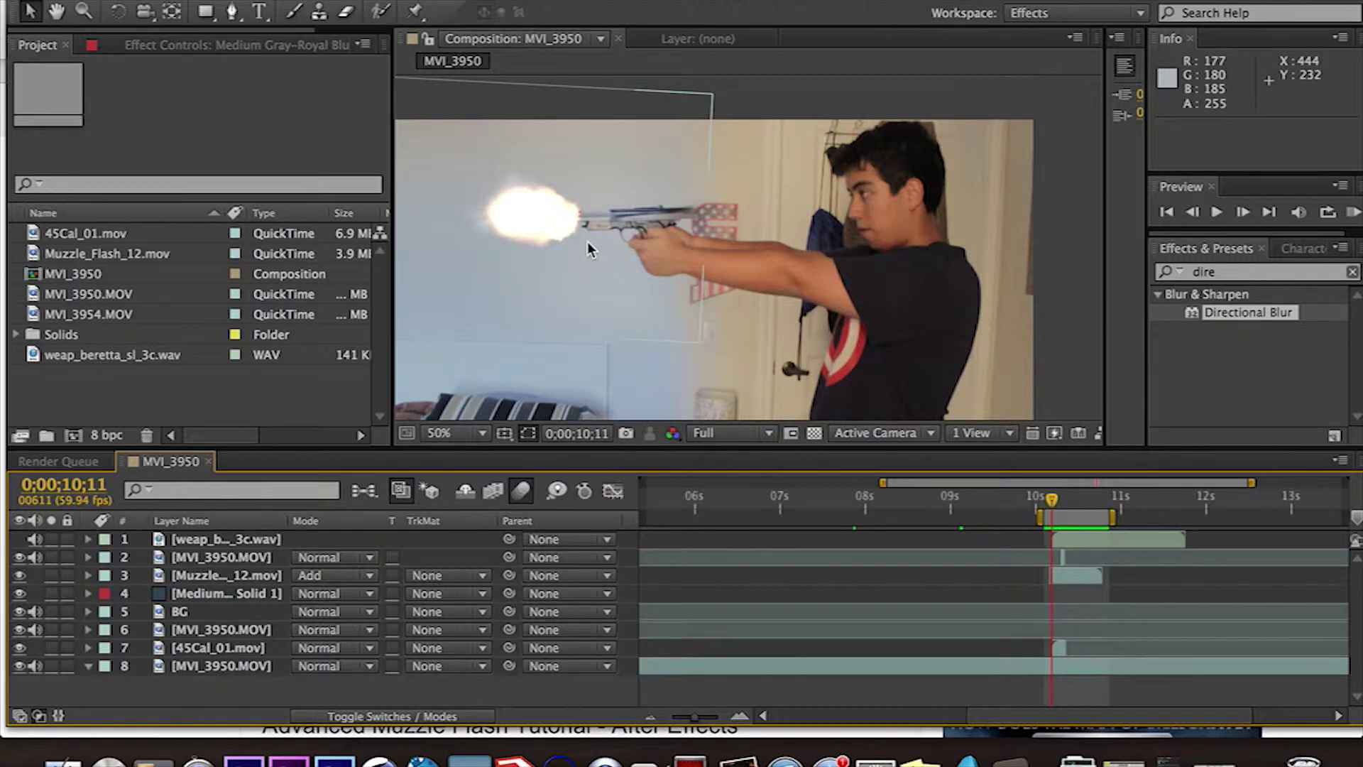
drag(1051, 501, 1046, 501)
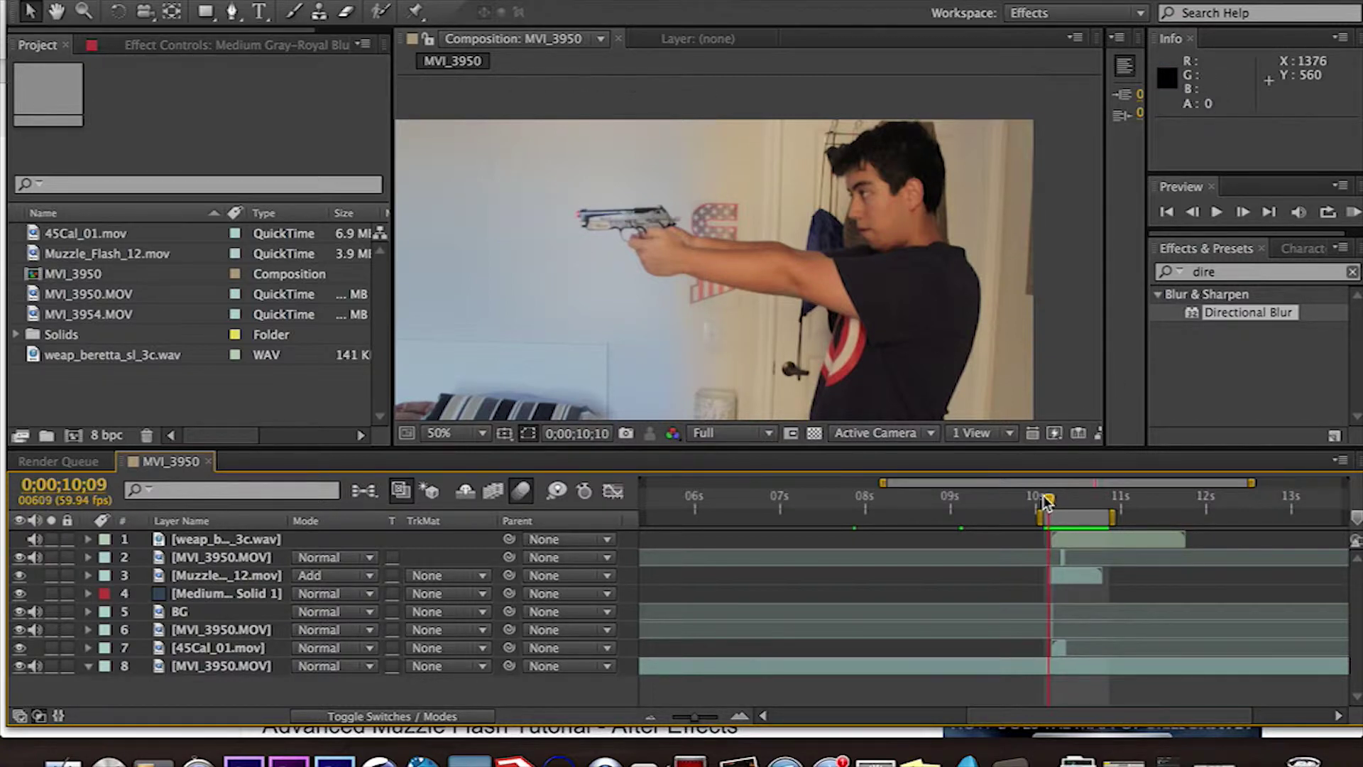
key(space)
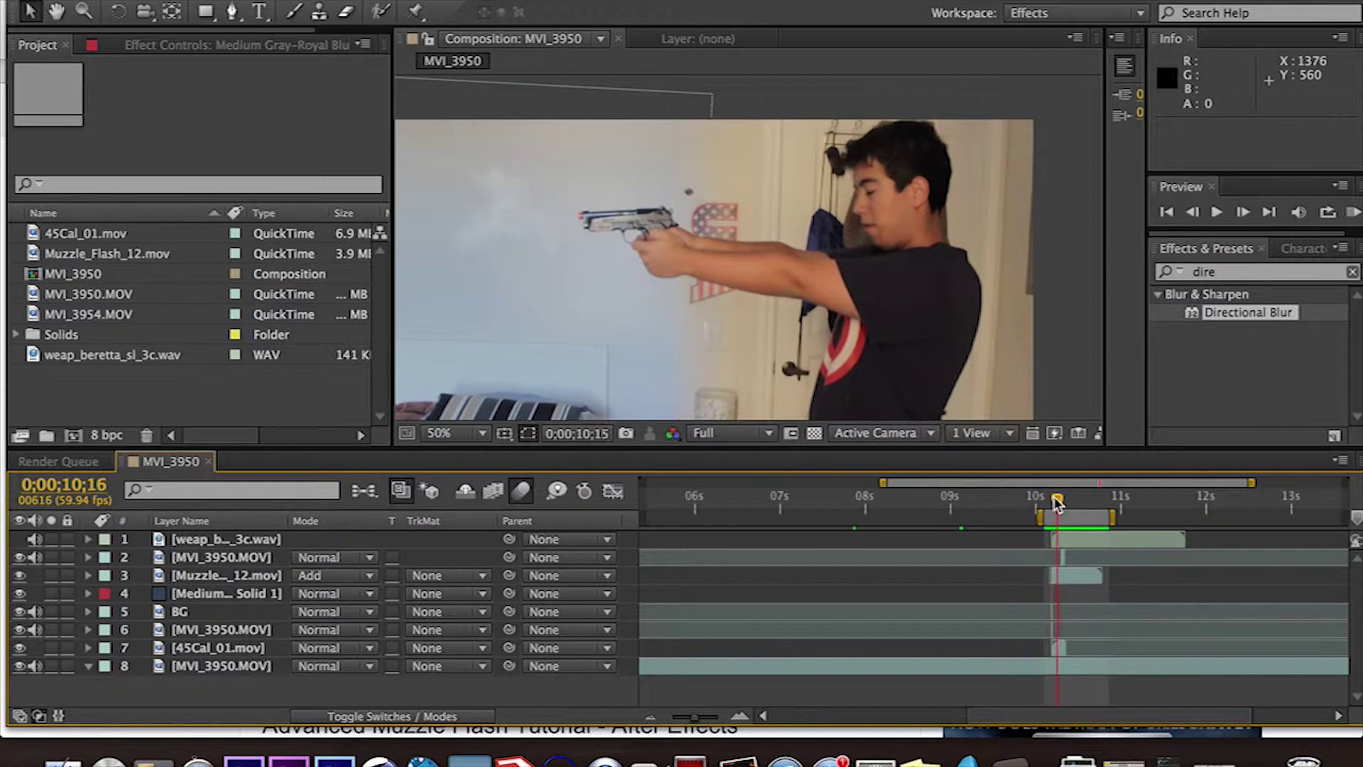
drag(1047, 501, 1056, 503)
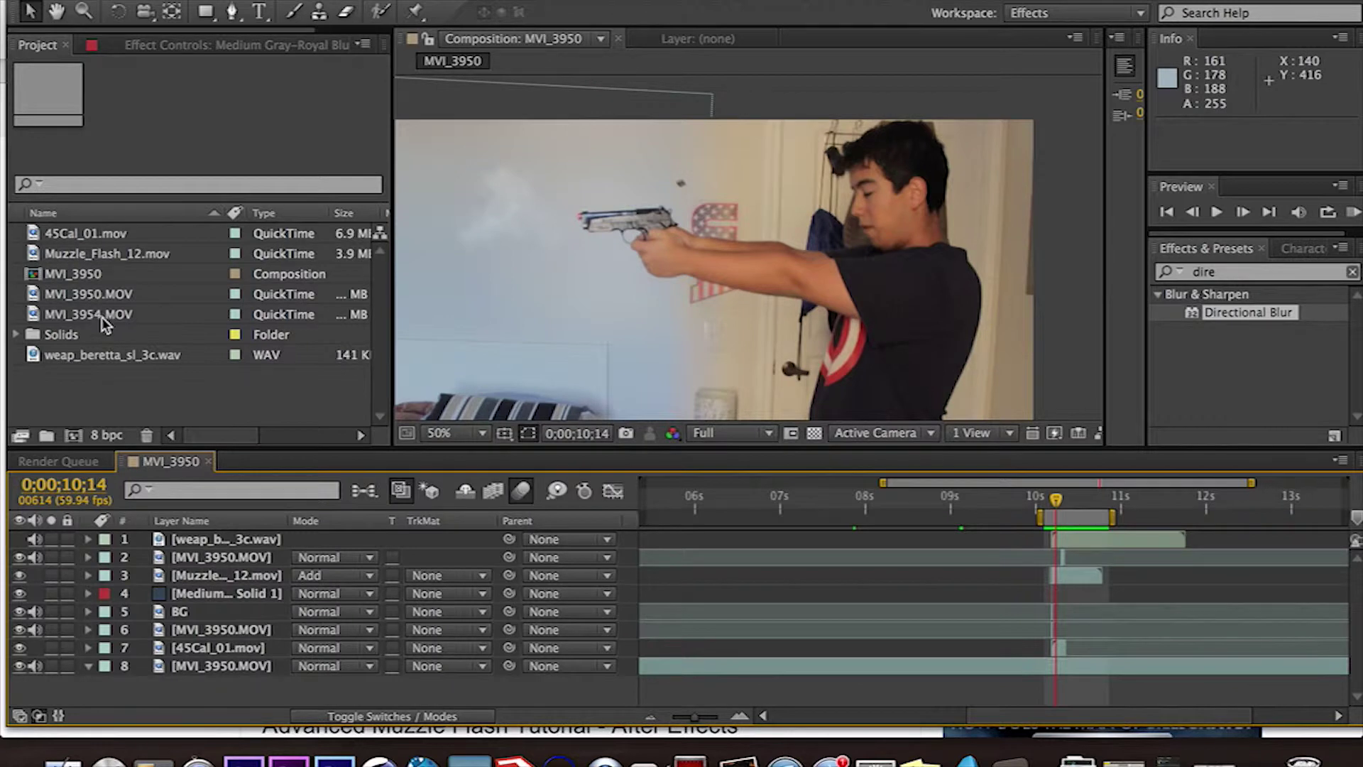
Create composition MVI_3951 from MVI_3950.MOV with its work area set to 10;02–10;54.
click(101, 292)
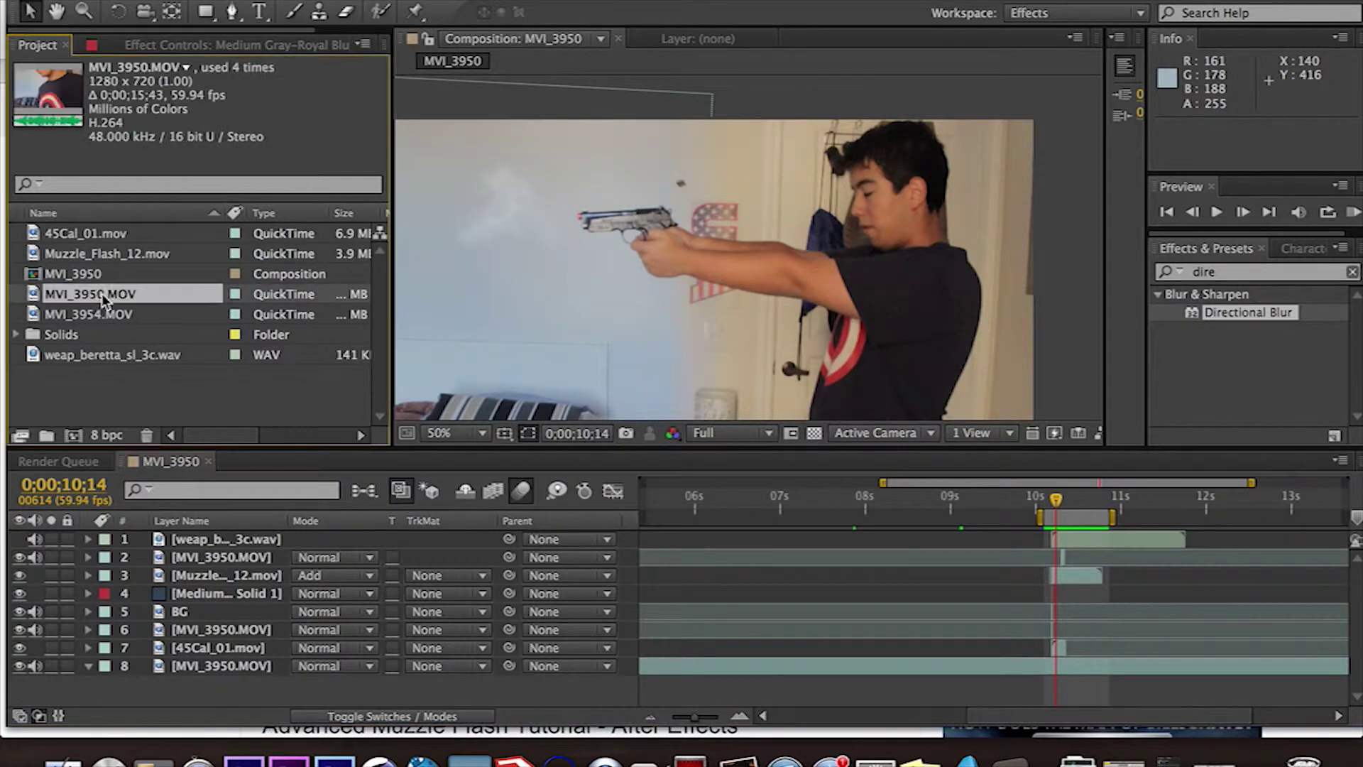
click(75, 435)
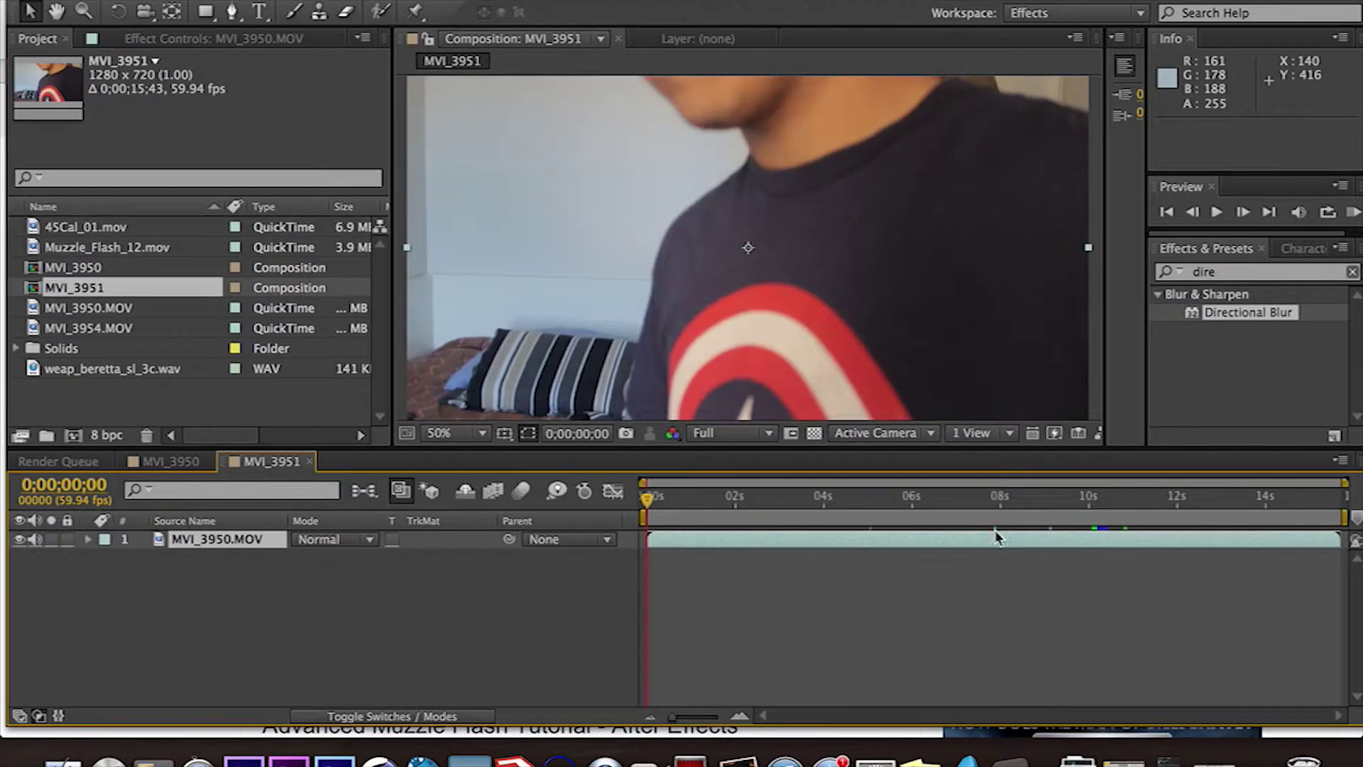
click(1093, 499)
mouse_move(1094, 498)
mouse_down()
mouse_move(1081, 501)
mouse_move(1136, 502)
mouse_move(1093, 503)
mouse_up()
key(b)
key(n)
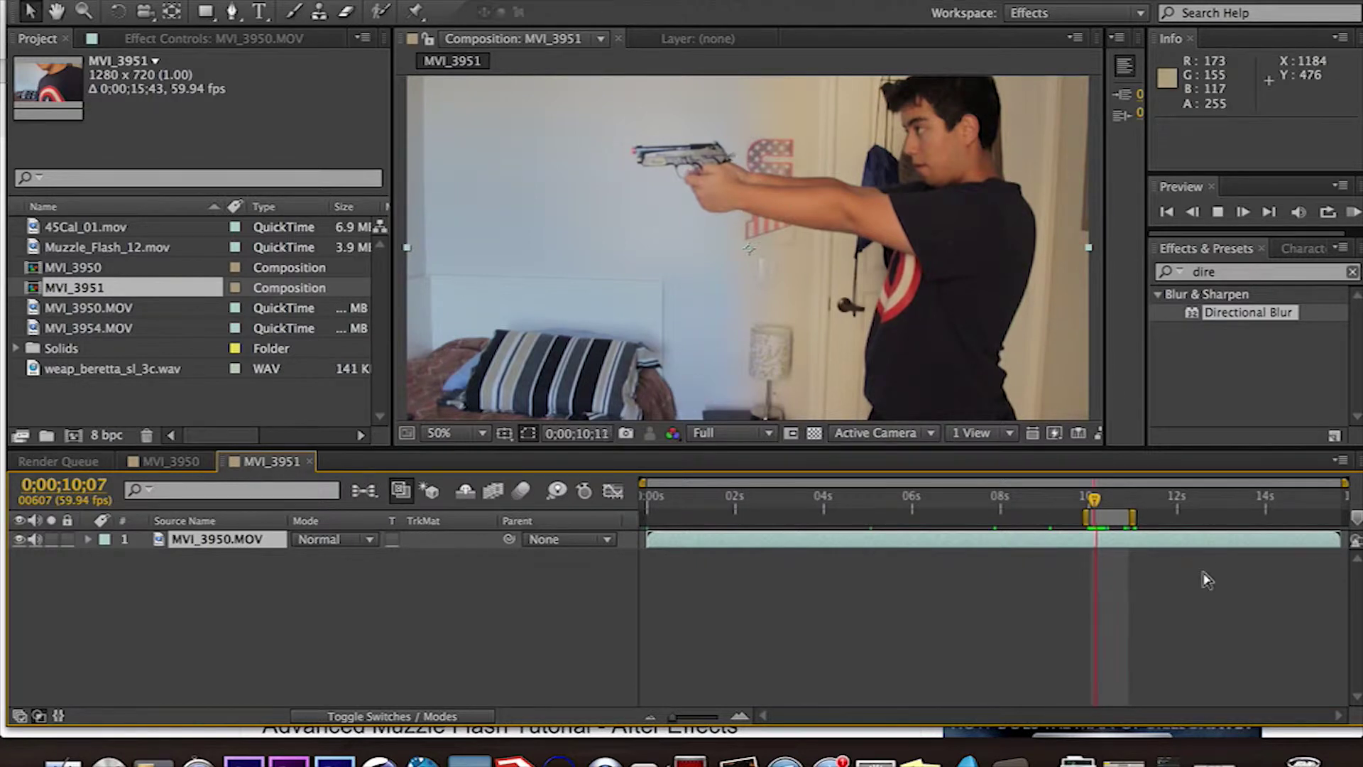
Step frame by frame through the firing moment, landing on frame 10;12.
key(Page_Down)
key(Page_Down)
key(Page_Down)
key(Page_Down)
key(Page_Down)
key(Page_Down)
key(Page_Down)
drag(1099, 502, 1094, 503)
click(1242, 212)
click(1242, 212)
click(1242, 213)
click(1242, 212)
click(1242, 212)
click(1243, 212)
click(1201, 214)
click(1202, 216)
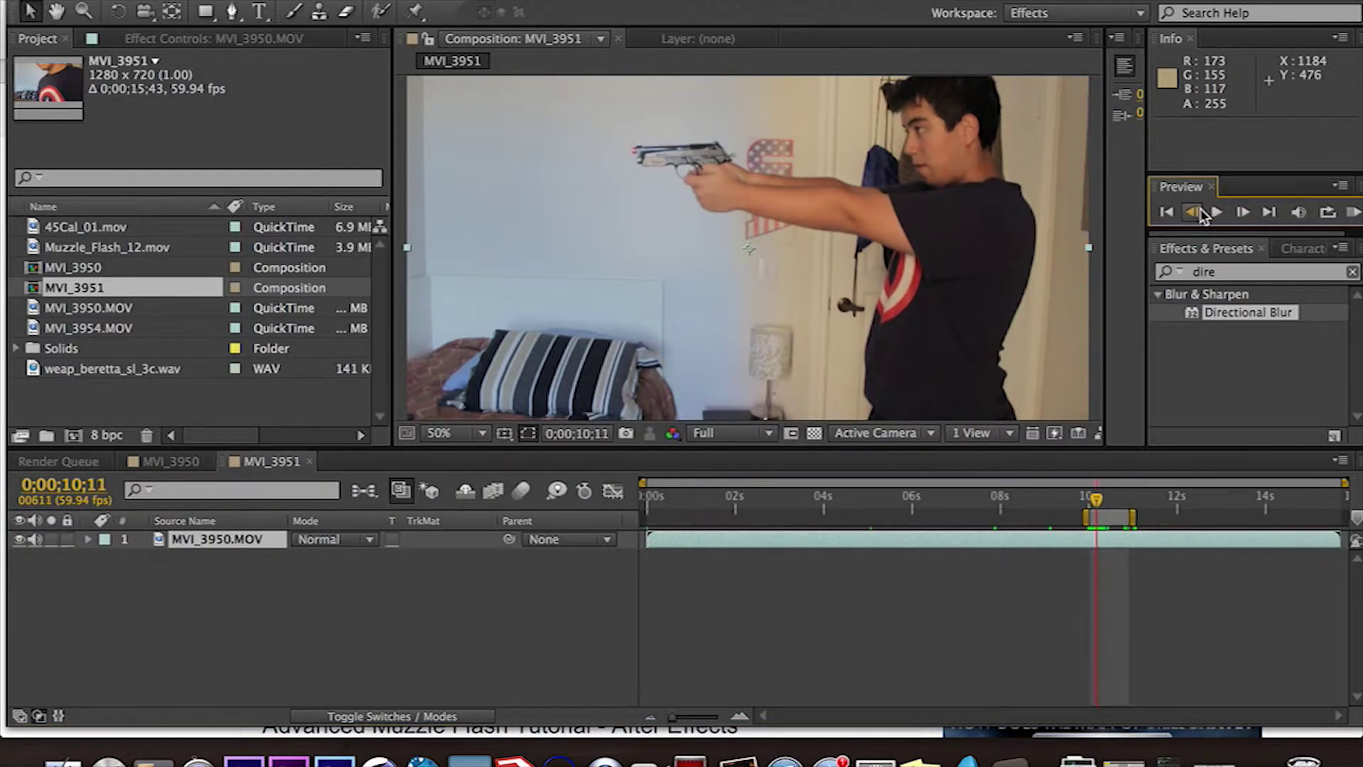
click(1244, 212)
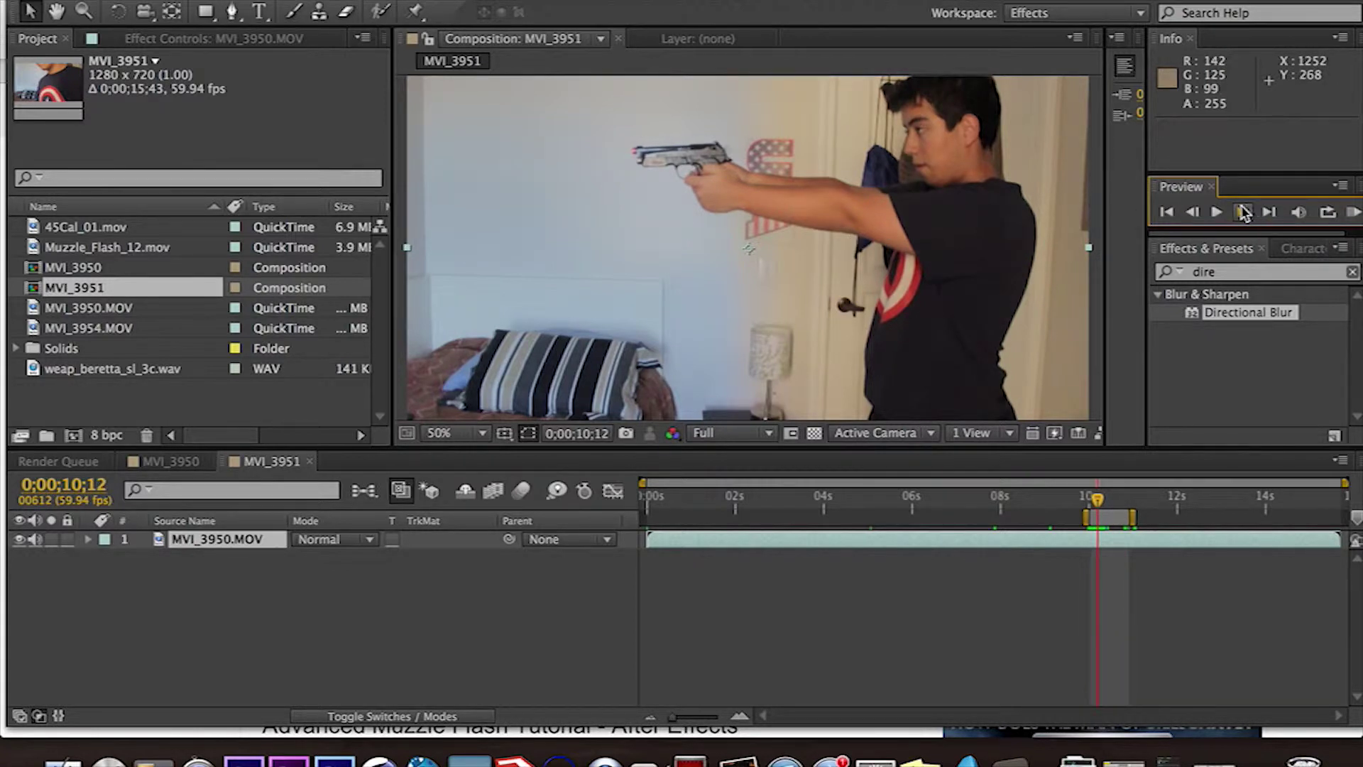
Zoom the composition viewer to 200% and centre it on the gun.
key(period)
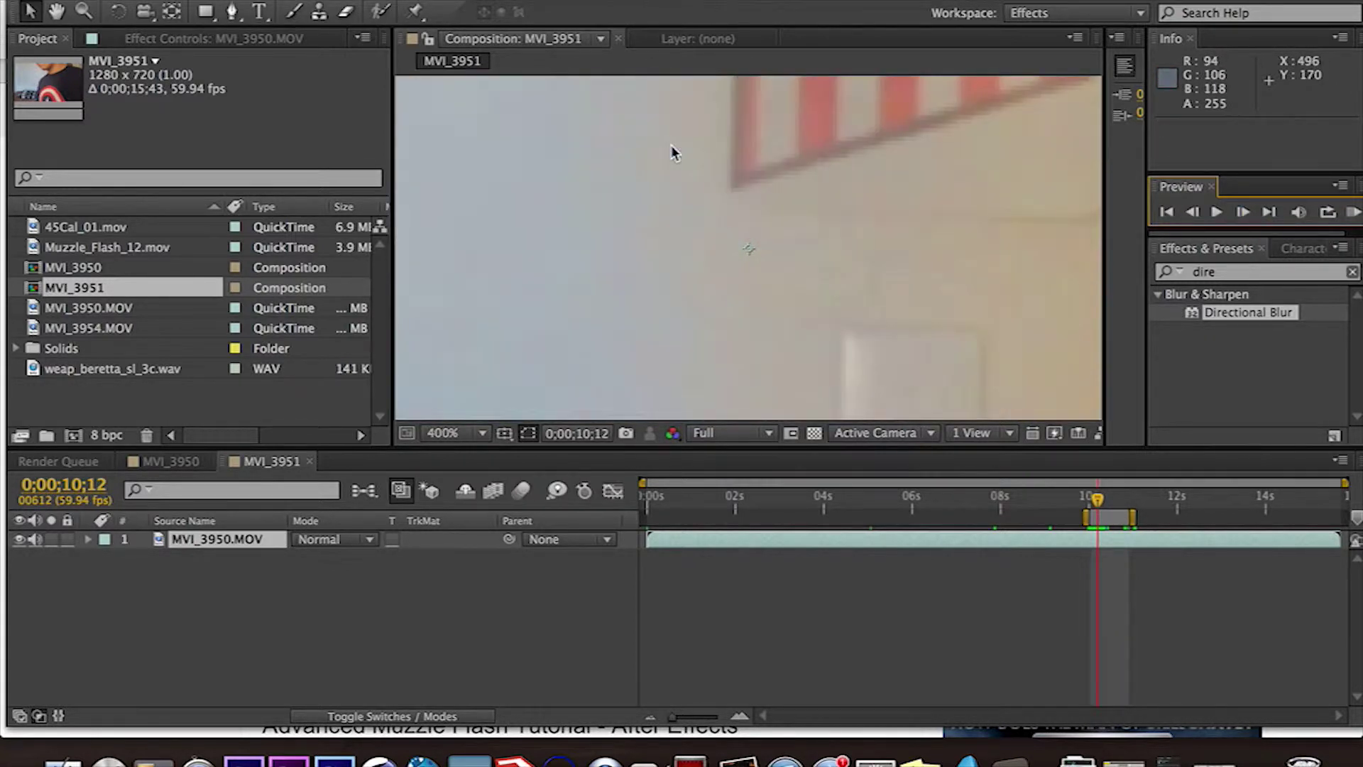
drag(671, 145, 693, 336)
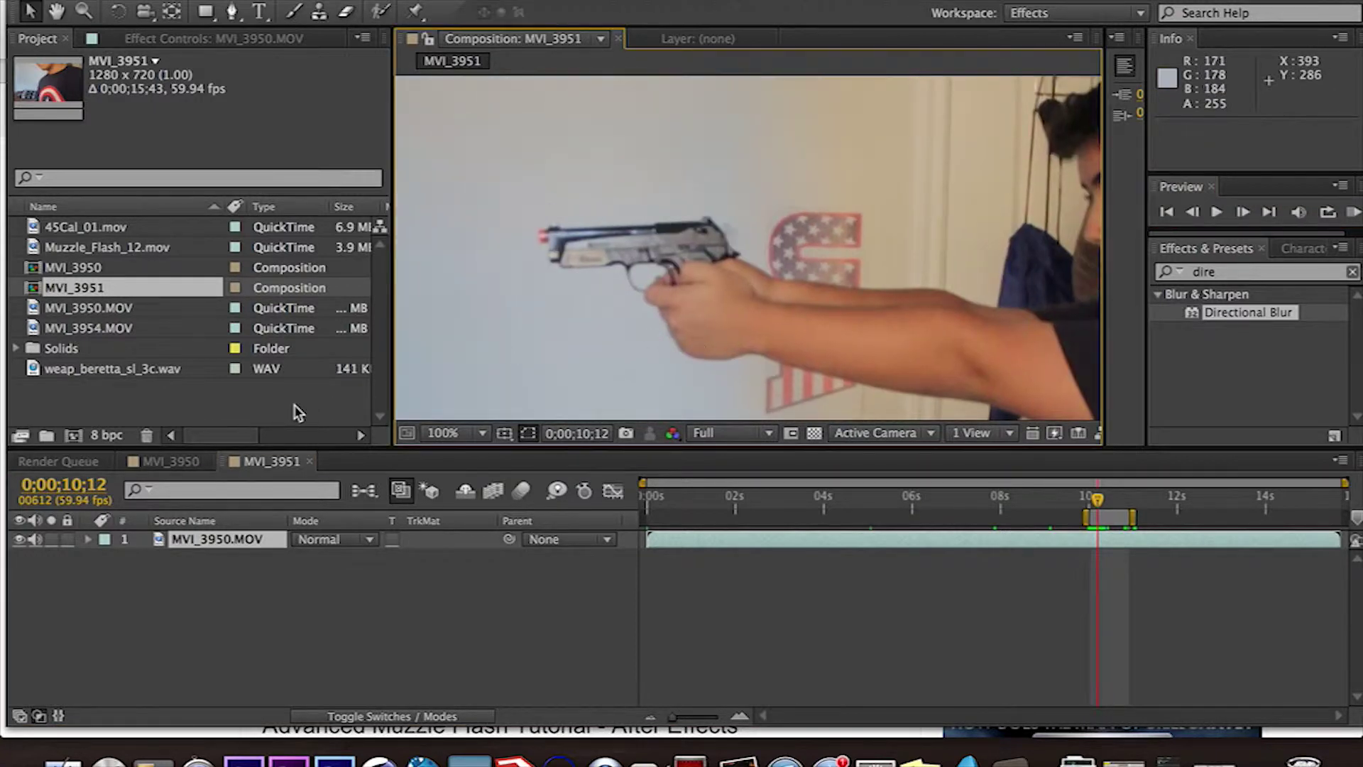
key(period)
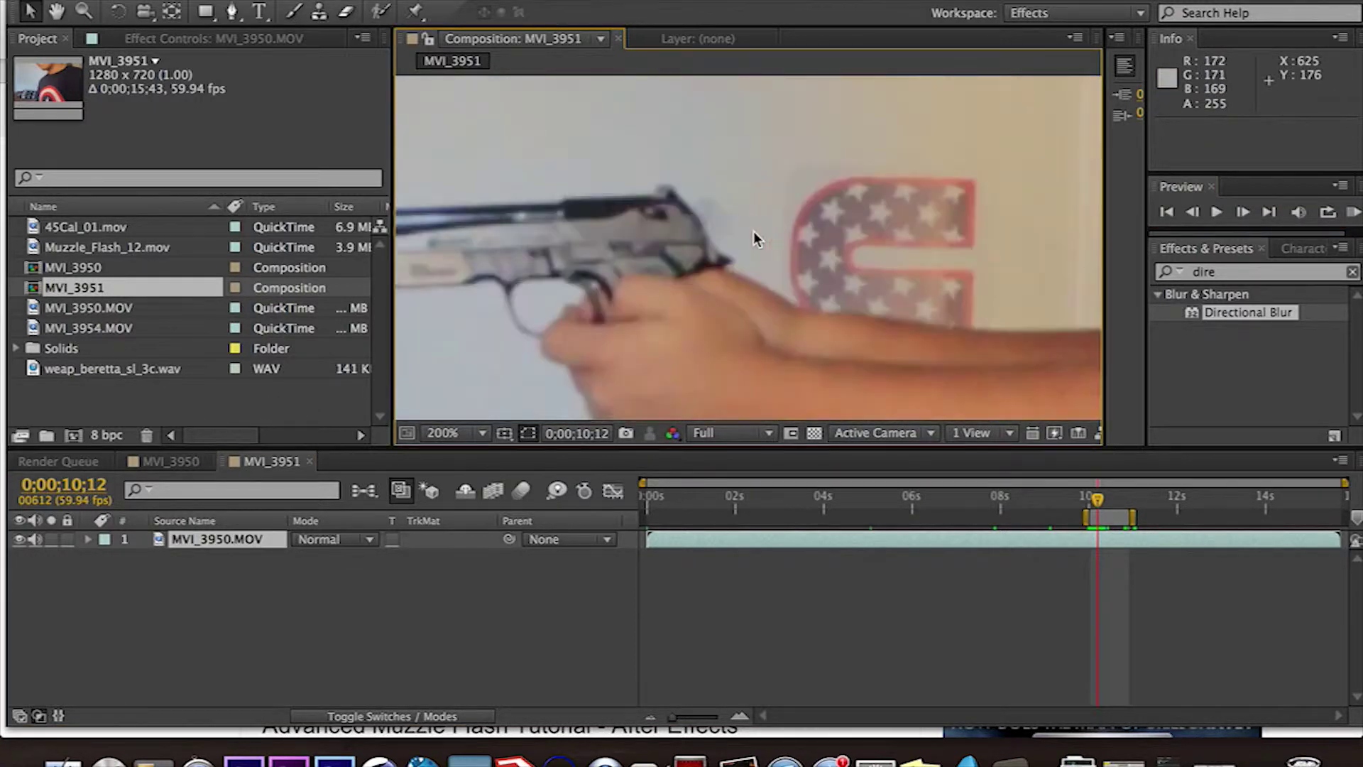
drag(752, 231, 858, 237)
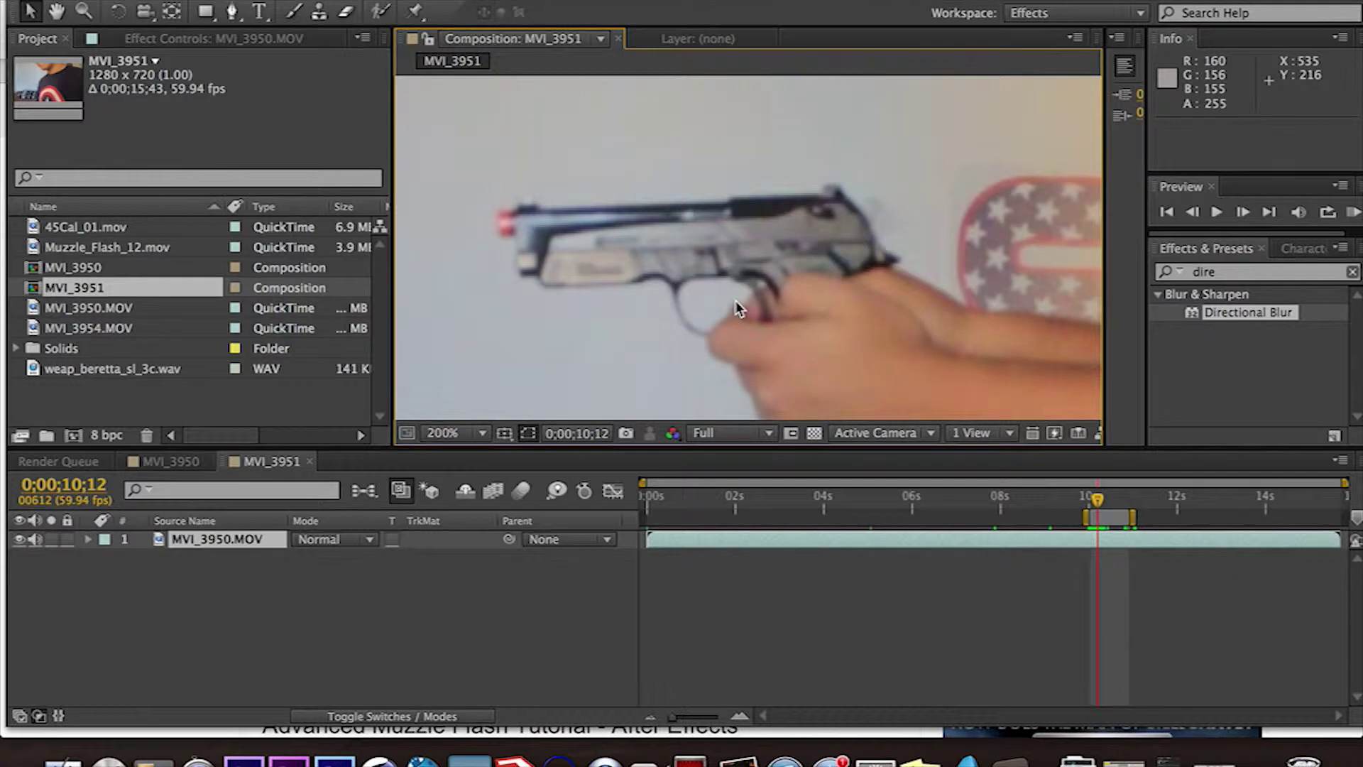
scroll(736, 300, down, 2)
scroll(735, 301, up, 1)
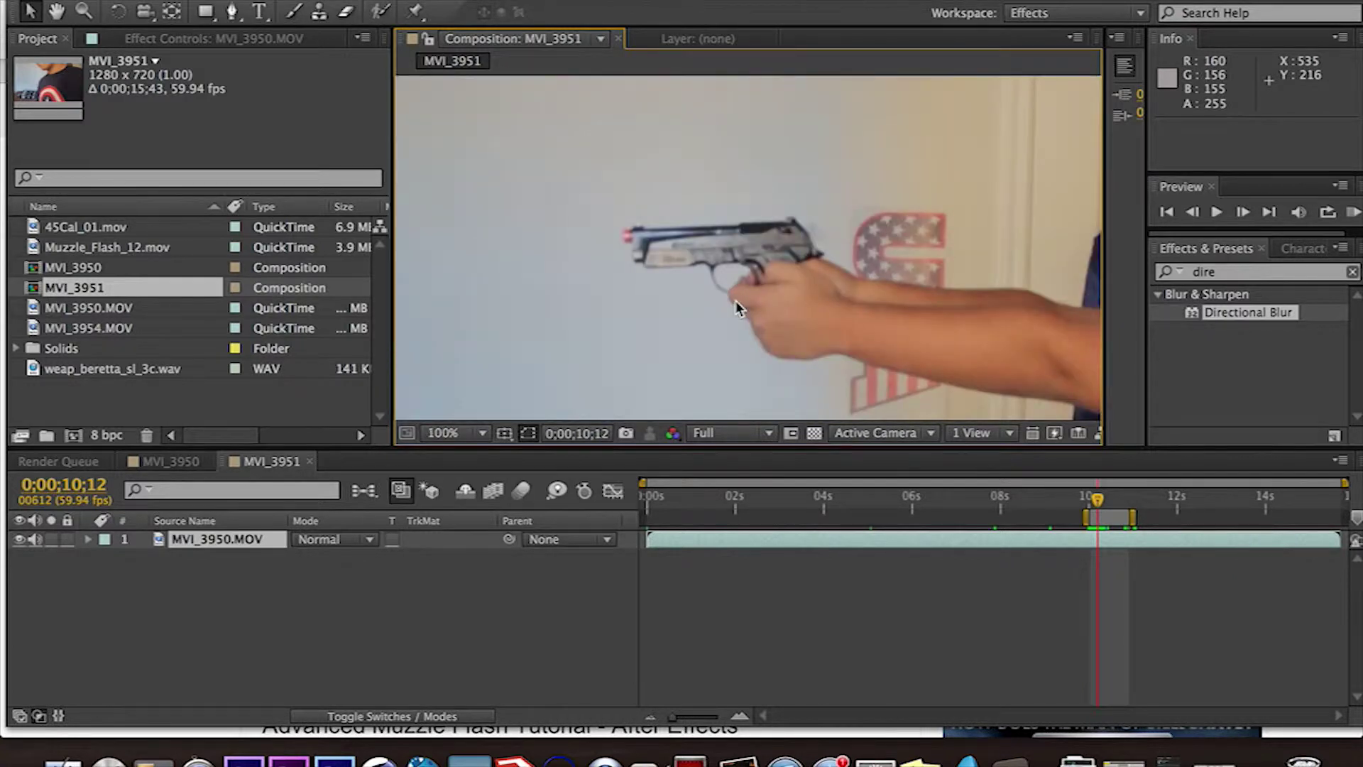
click(232, 11)
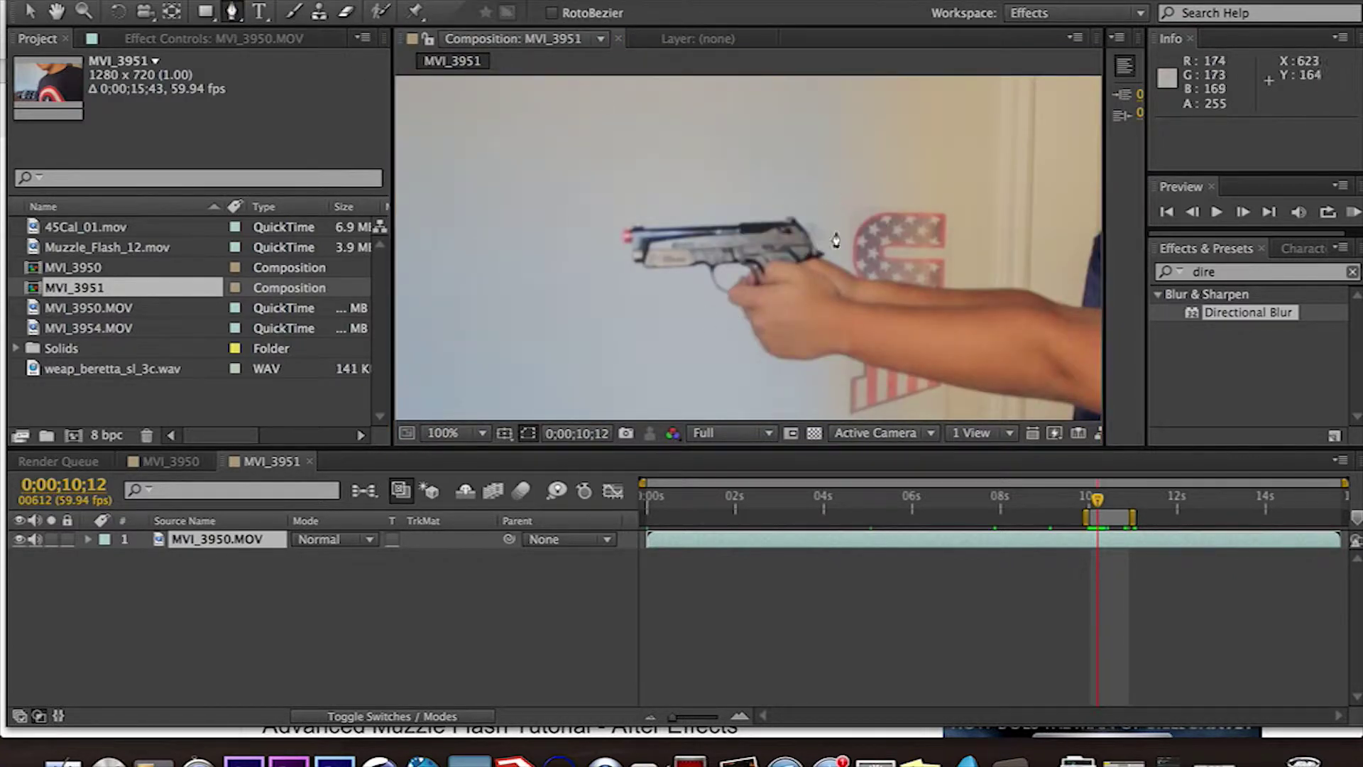
Begin the slide mask with Pen points from the muzzle along the slide's front and top edge.
scroll(836, 240, up, 2)
scroll(824, 273, down, 1)
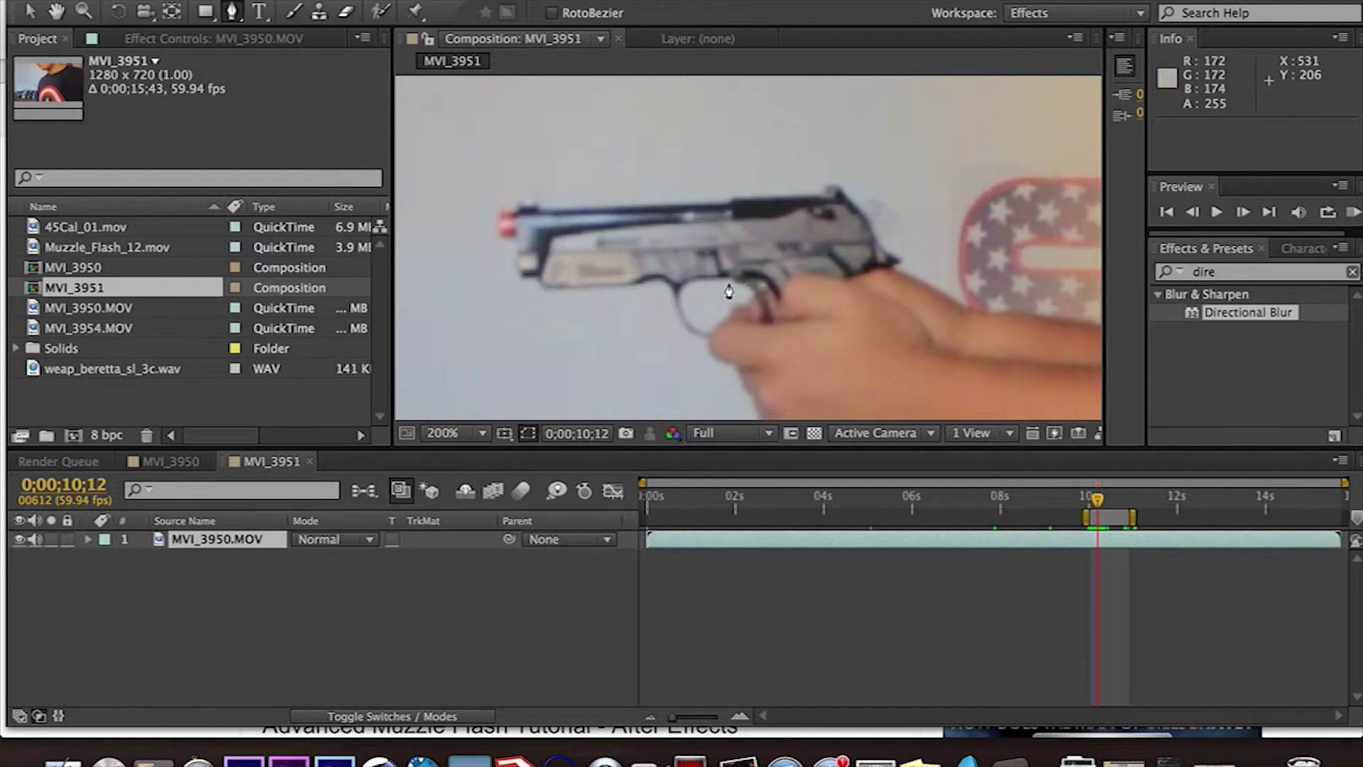
click(516, 250)
click(517, 213)
scroll(517, 213, up, 1)
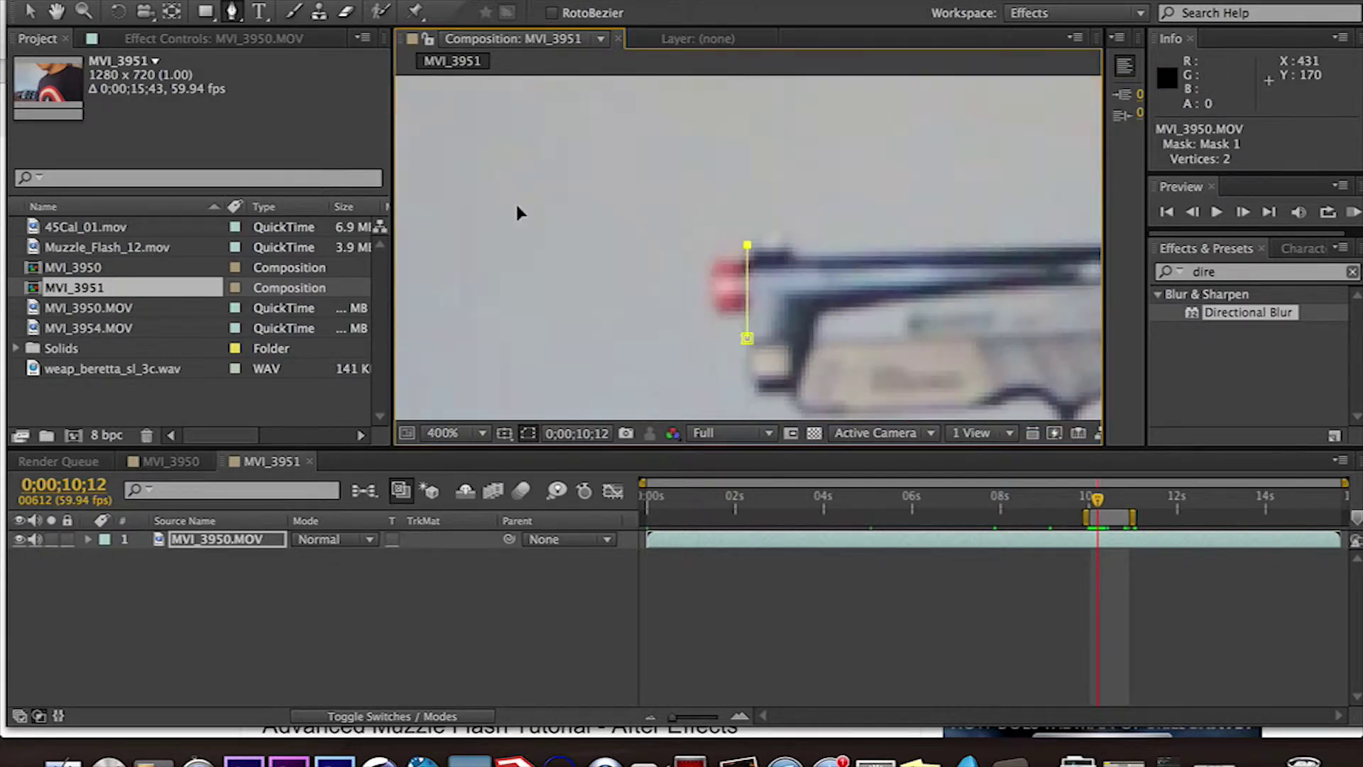
scroll(517, 213, left, 5)
click(1001, 275)
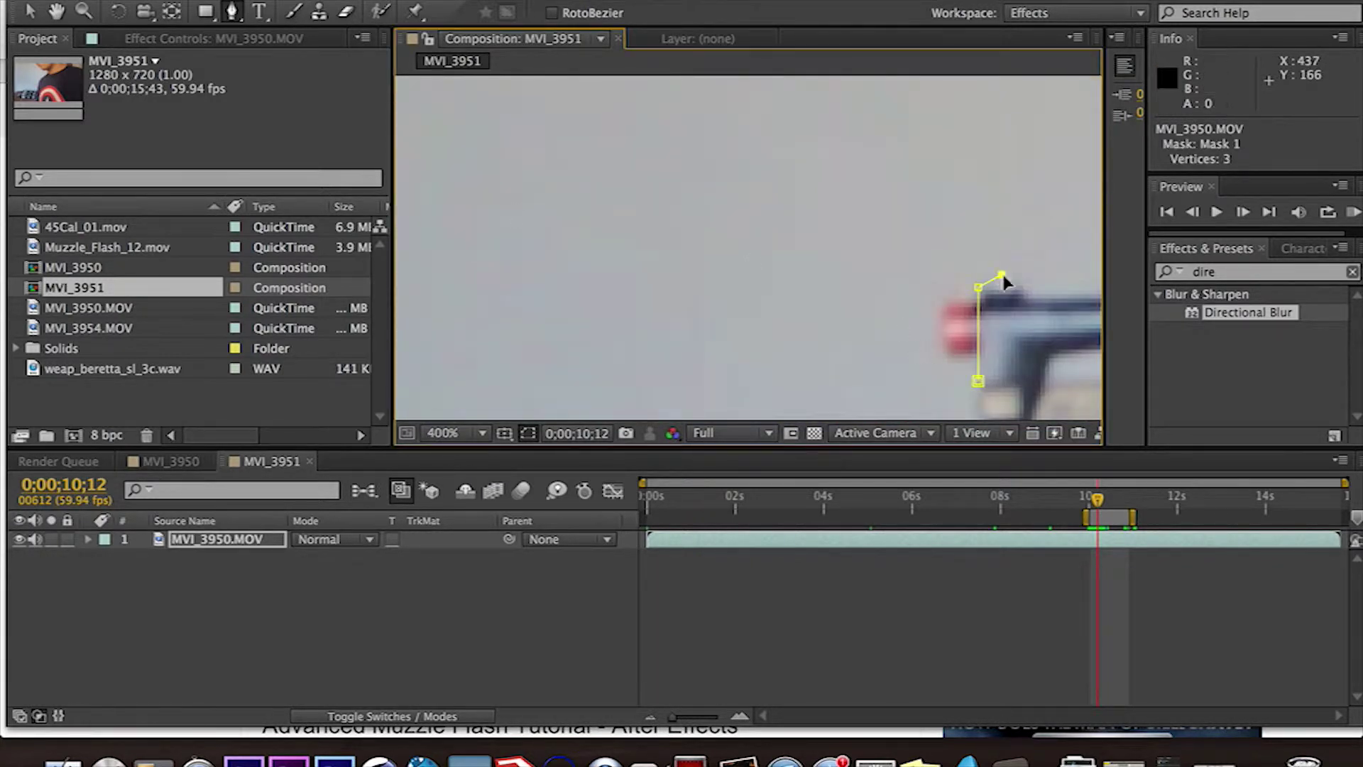
click(1029, 292)
drag(809, 259, 433, 209)
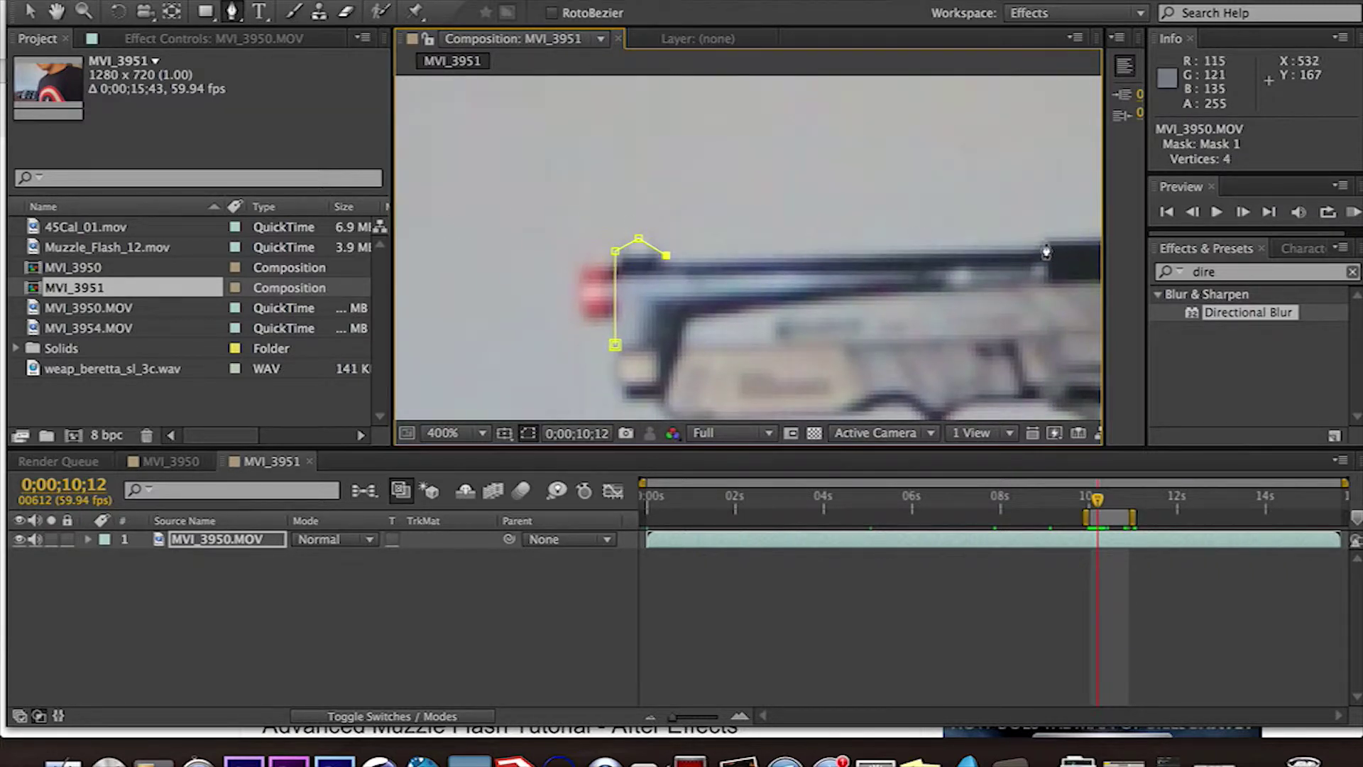
click(1035, 245)
click(1050, 240)
Continue the mask around the slide's rear corner and slanted edge, undoing a misplaced point.
drag(984, 251, 627, 288)
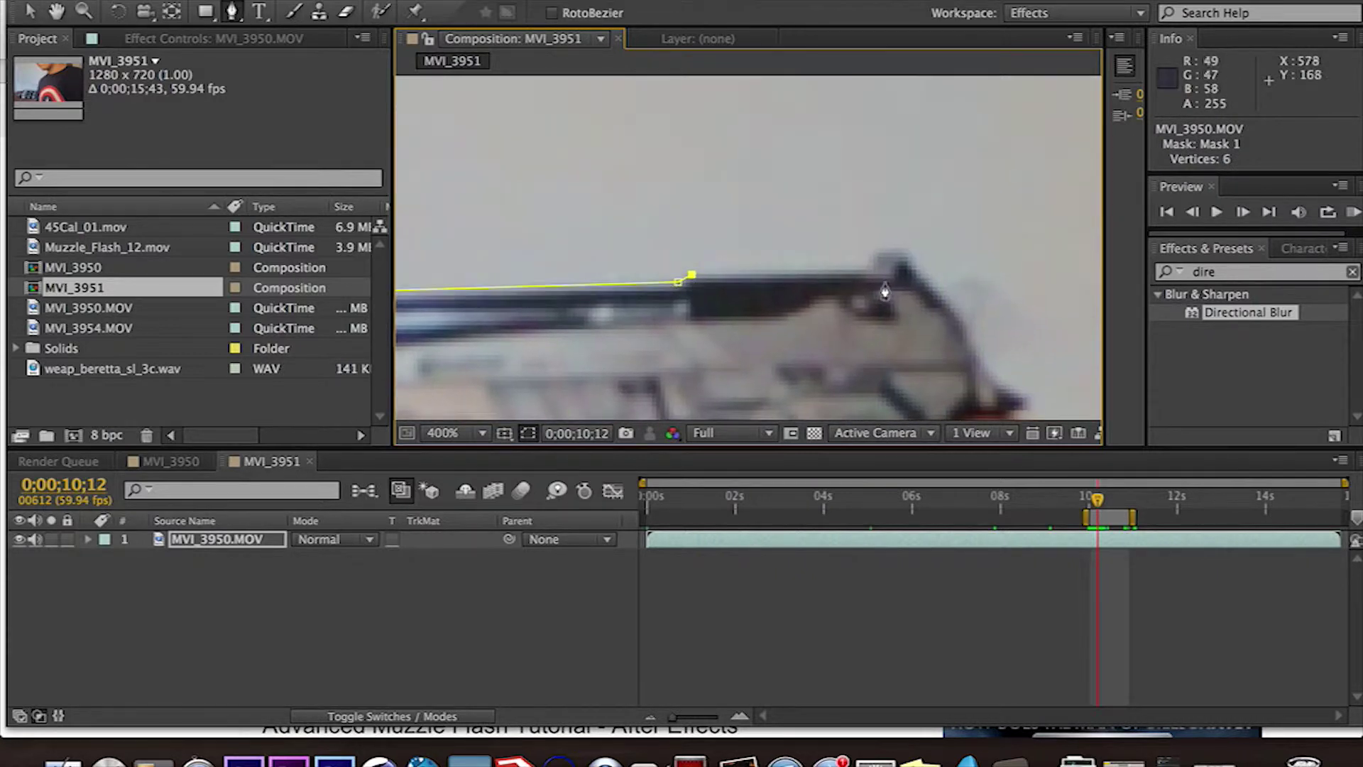
click(867, 271)
click(873, 247)
click(908, 247)
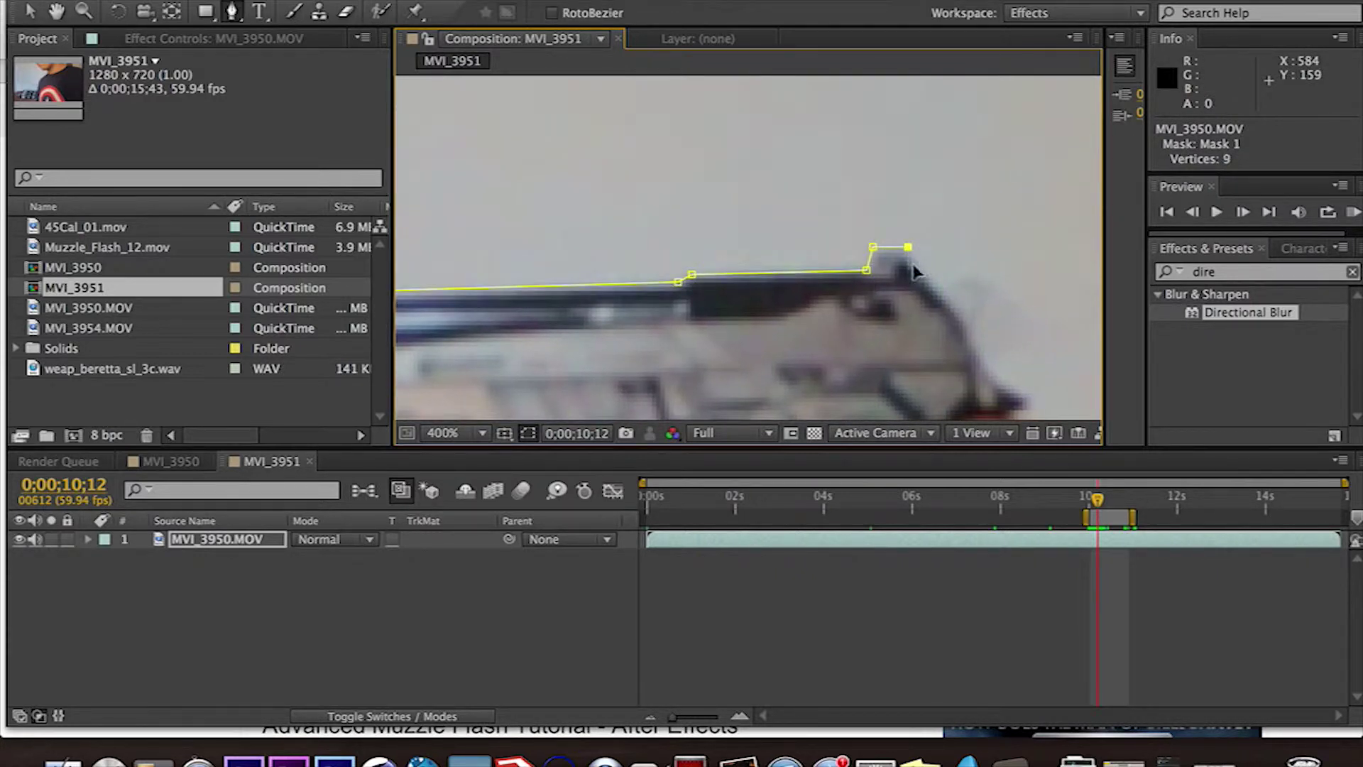
click(914, 268)
click(984, 366)
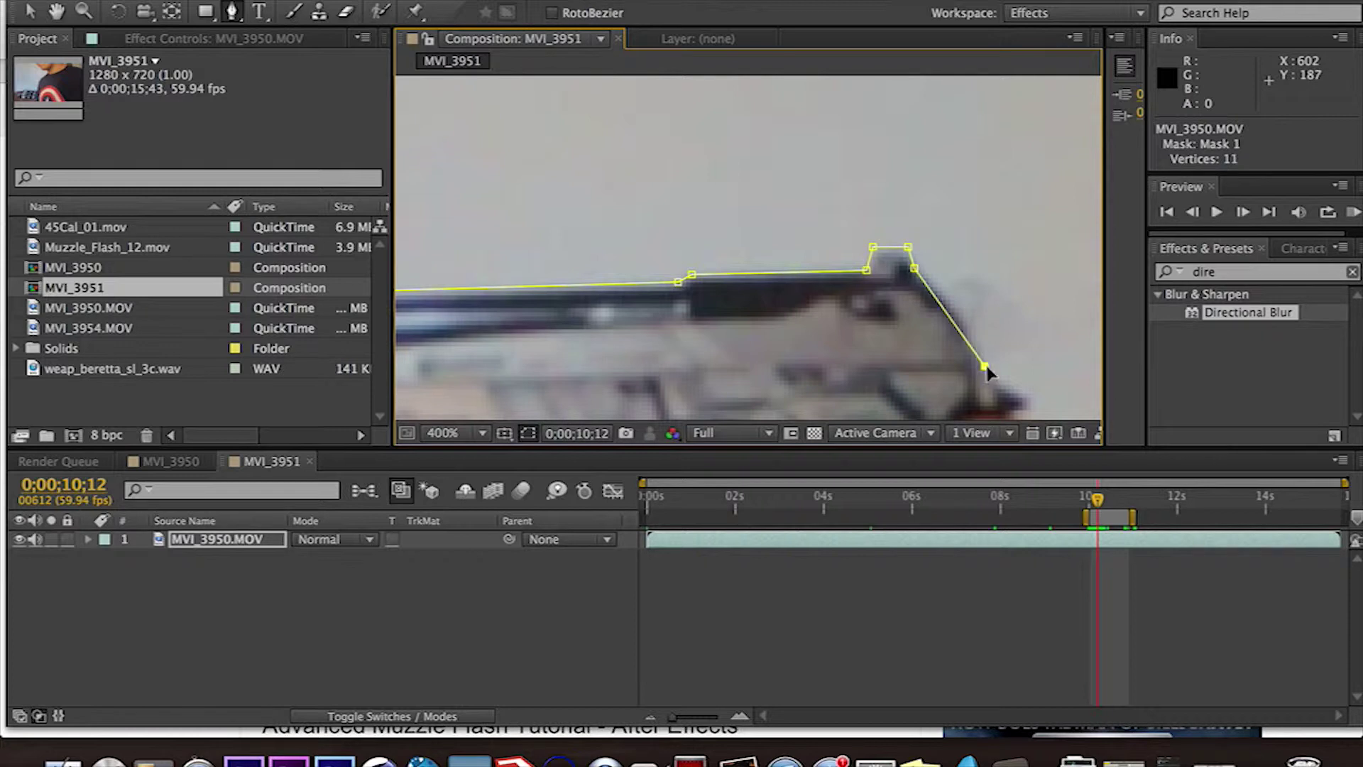
click(1022, 399)
drag(918, 277, 898, 106)
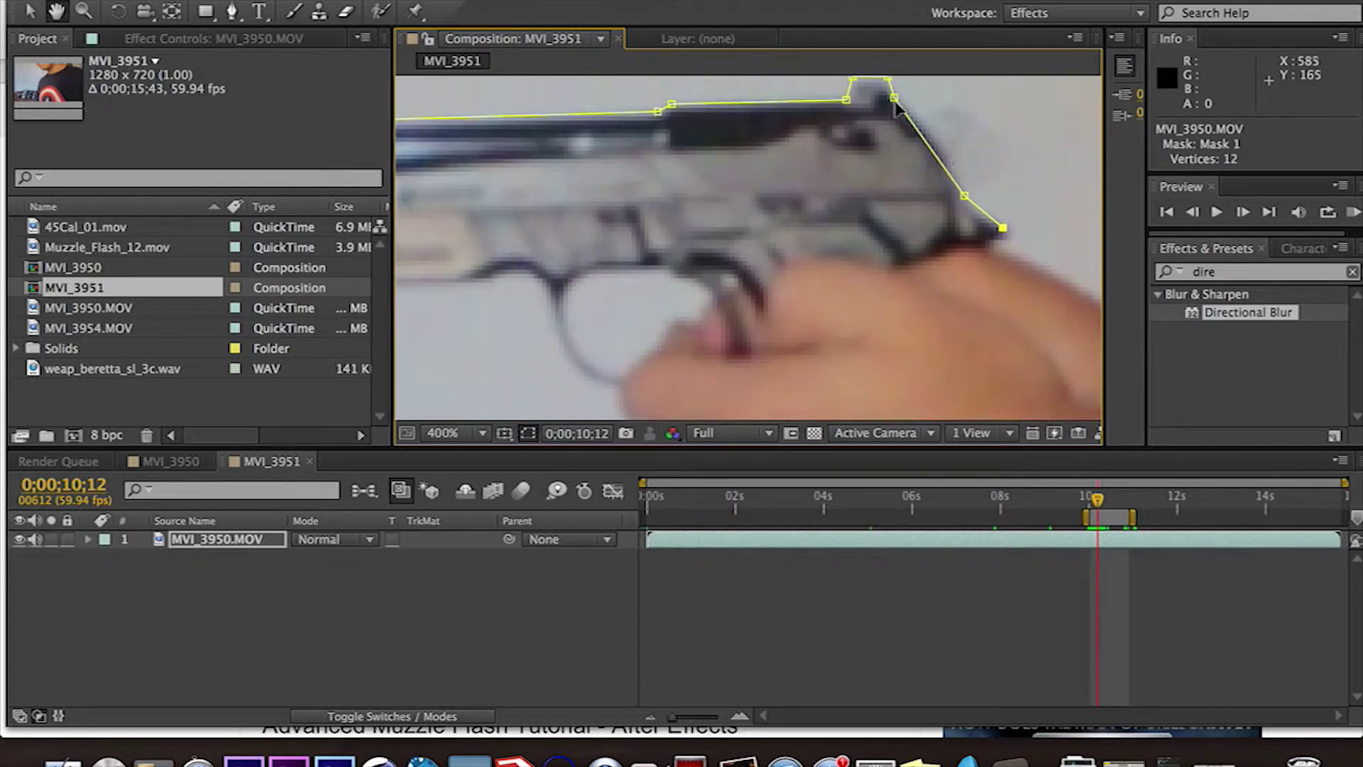
click(986, 250)
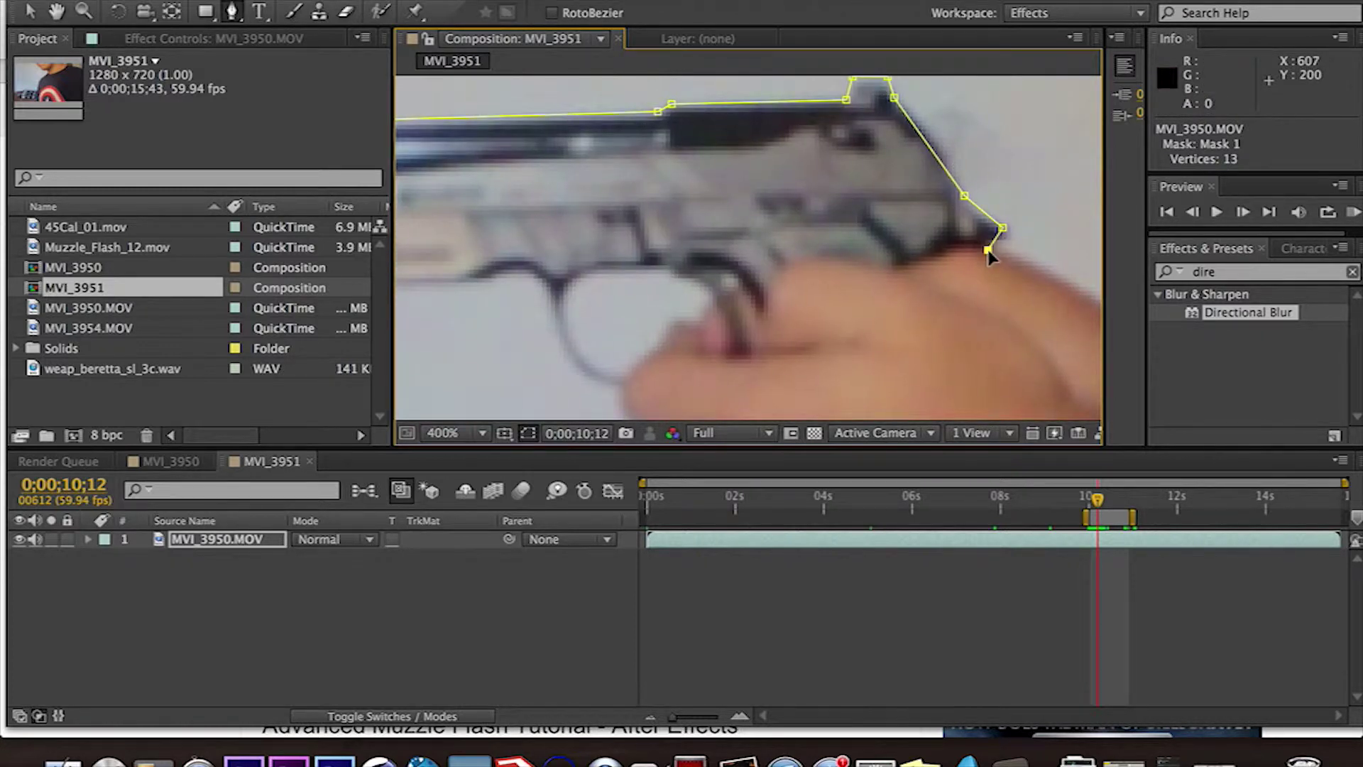
key(super+z)
key(super+z)
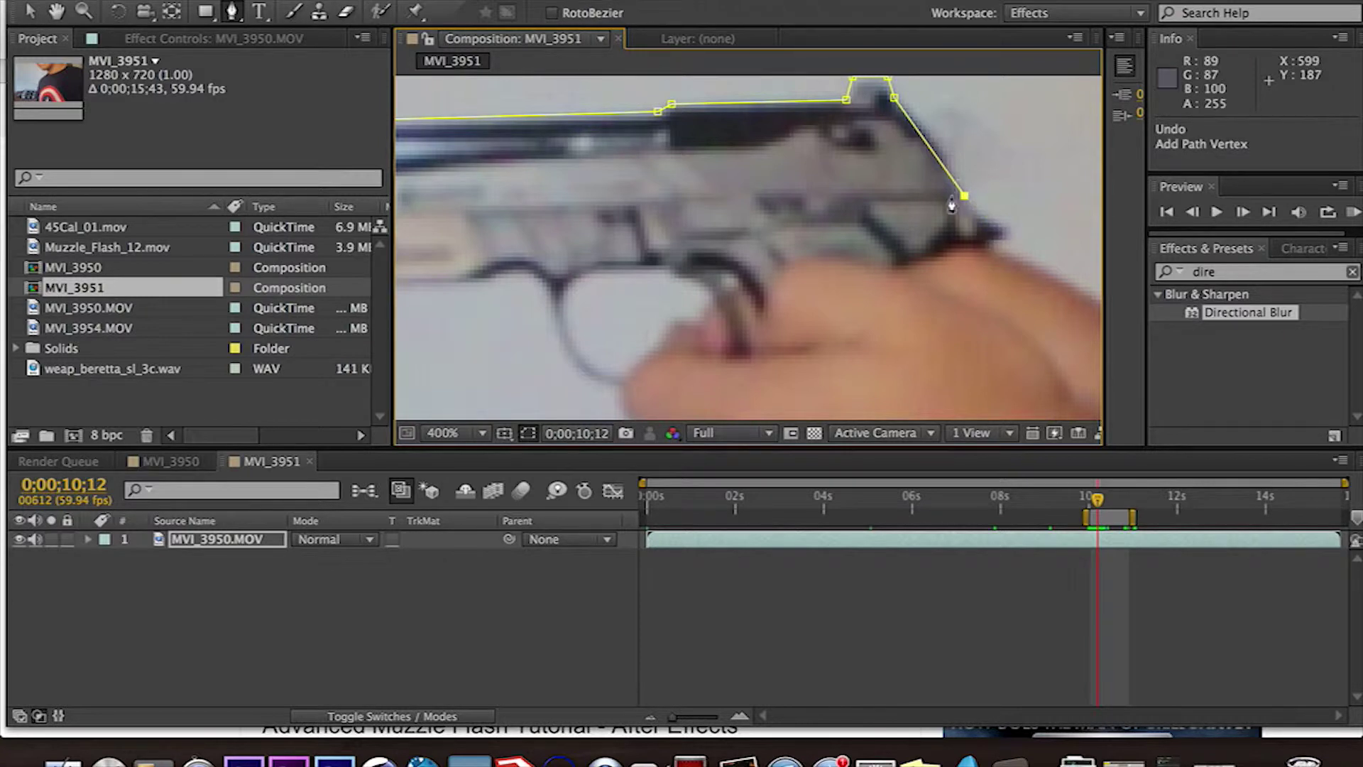
Close the mask on its first point at the muzzle and reveal the layer's mask properties.
key(space)
drag(867, 198, 1058, 200)
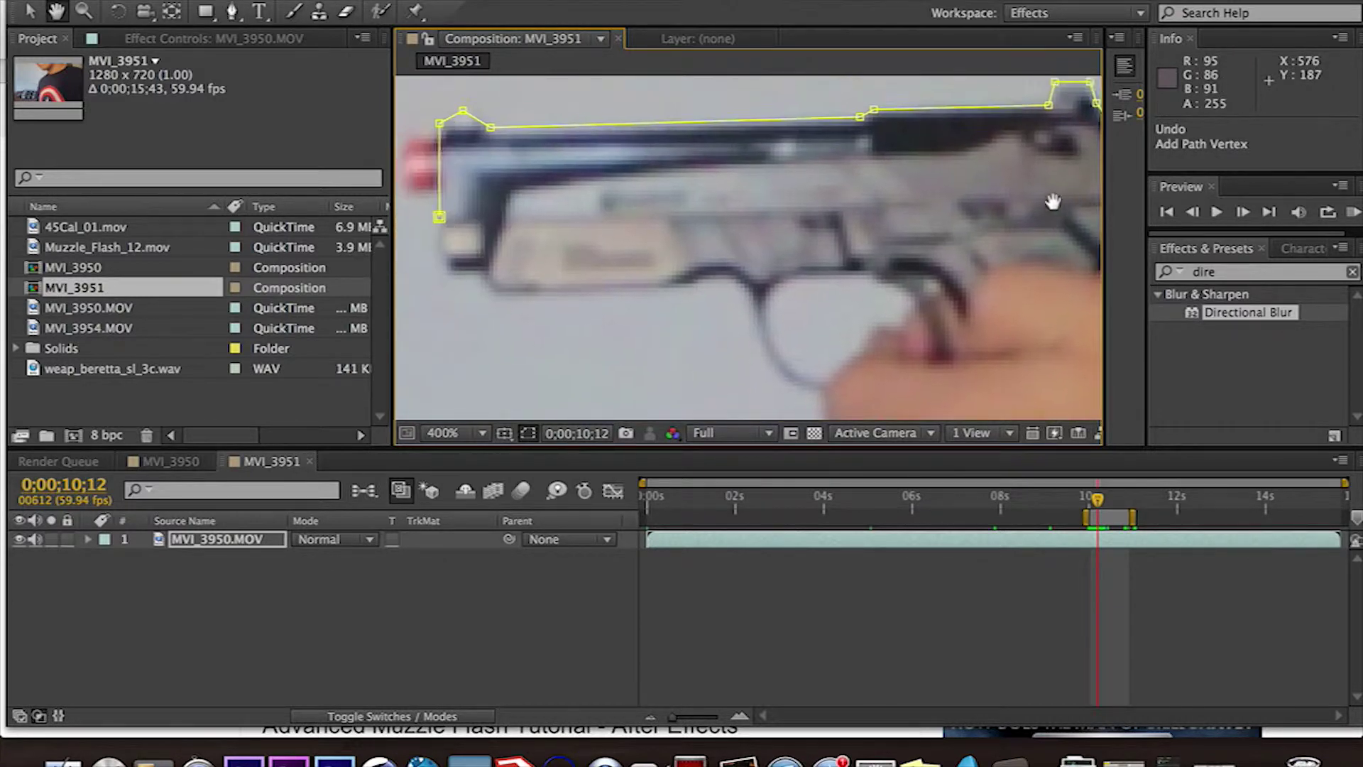
click(440, 216)
key(comma)
key(comma)
click(444, 617)
click(241, 541)
key(m)
key(m)
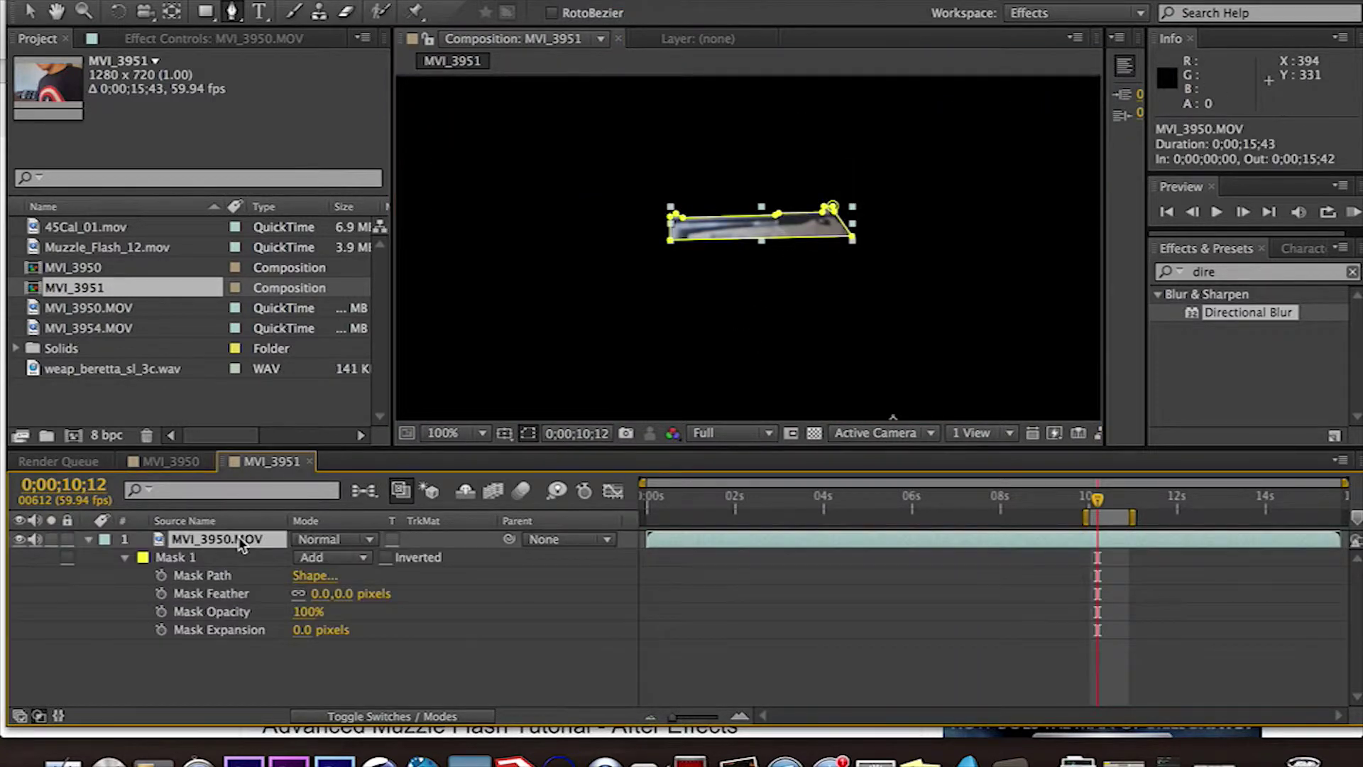
Set the slide mask's feather to 1.5 pixels.
click(322, 594)
text(1)
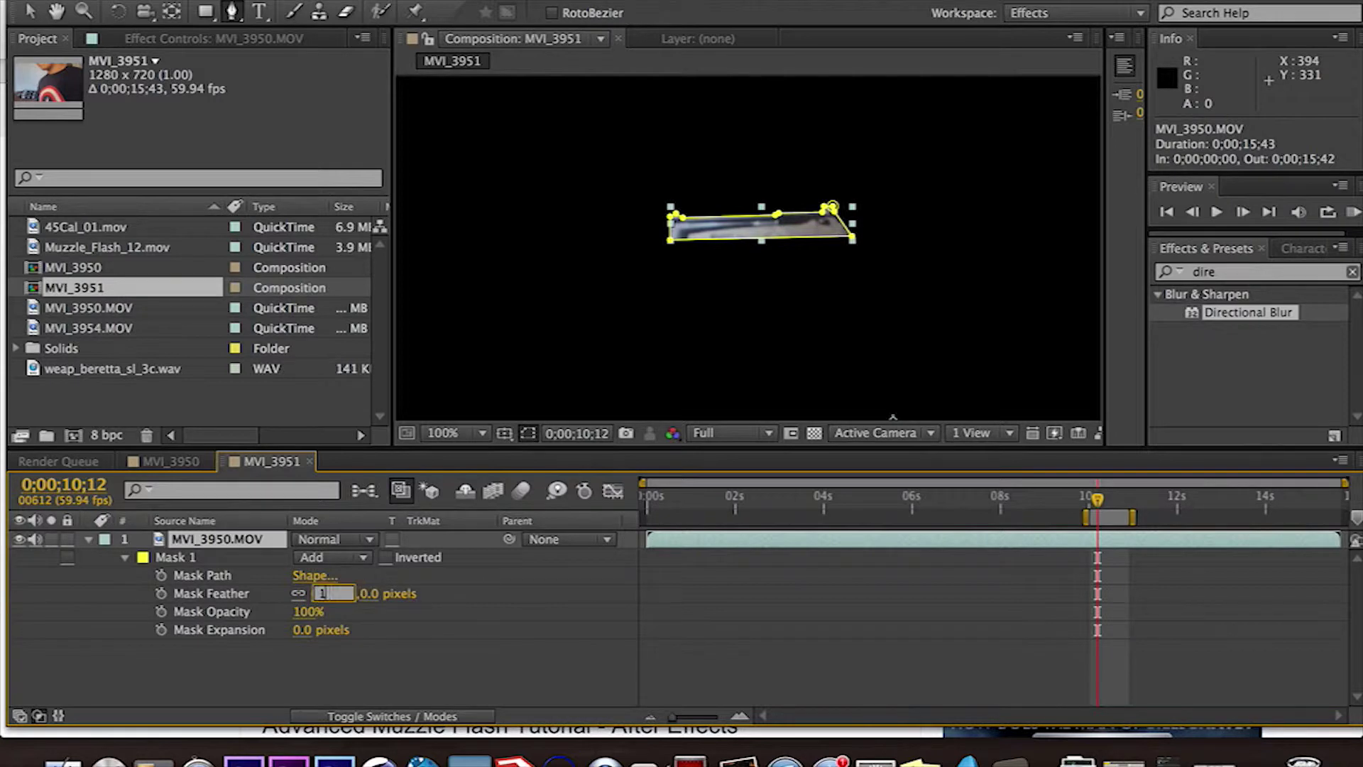
text(.5)
click(504, 656)
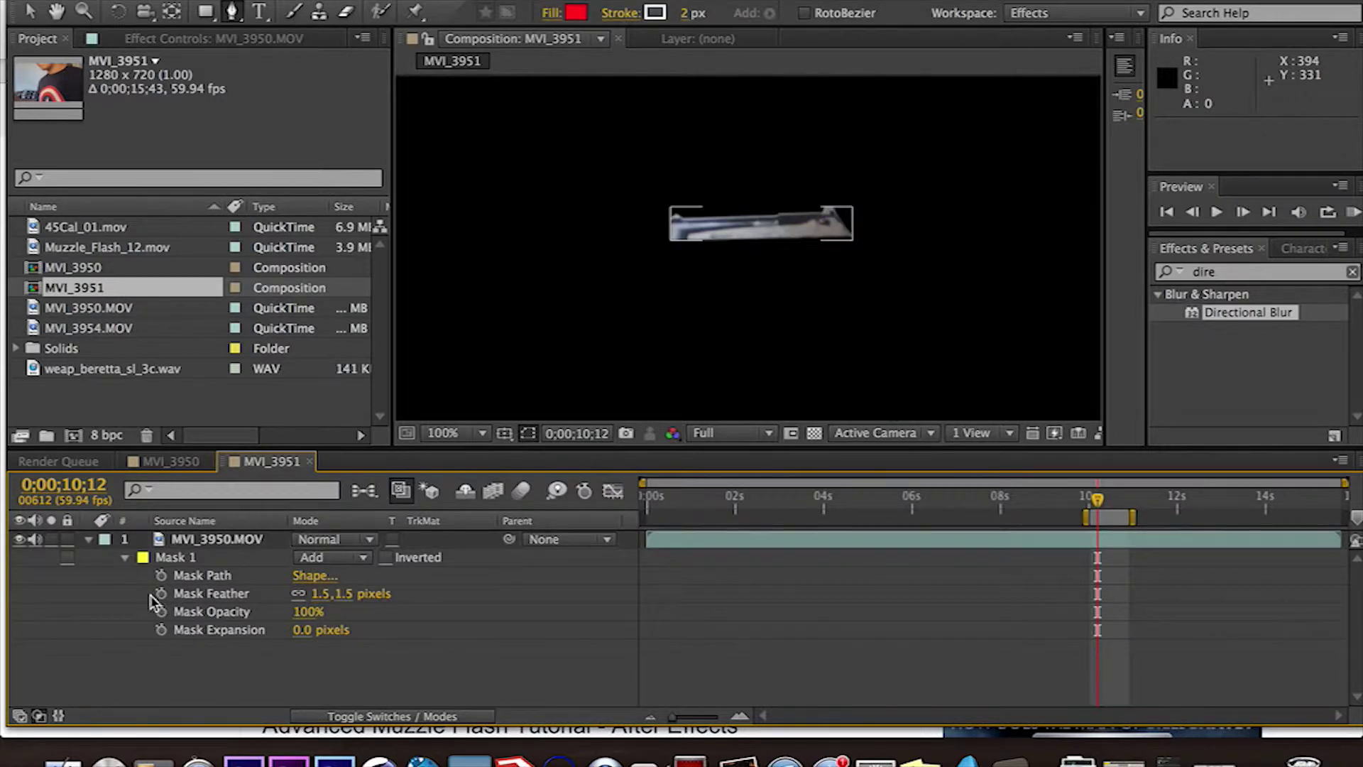
click(88, 540)
Duplicate the masked layer, invert one copy's Mask 1, and move that copy underneath.
click(207, 540)
key(ctrl+d)
key(m)
click(229, 551)
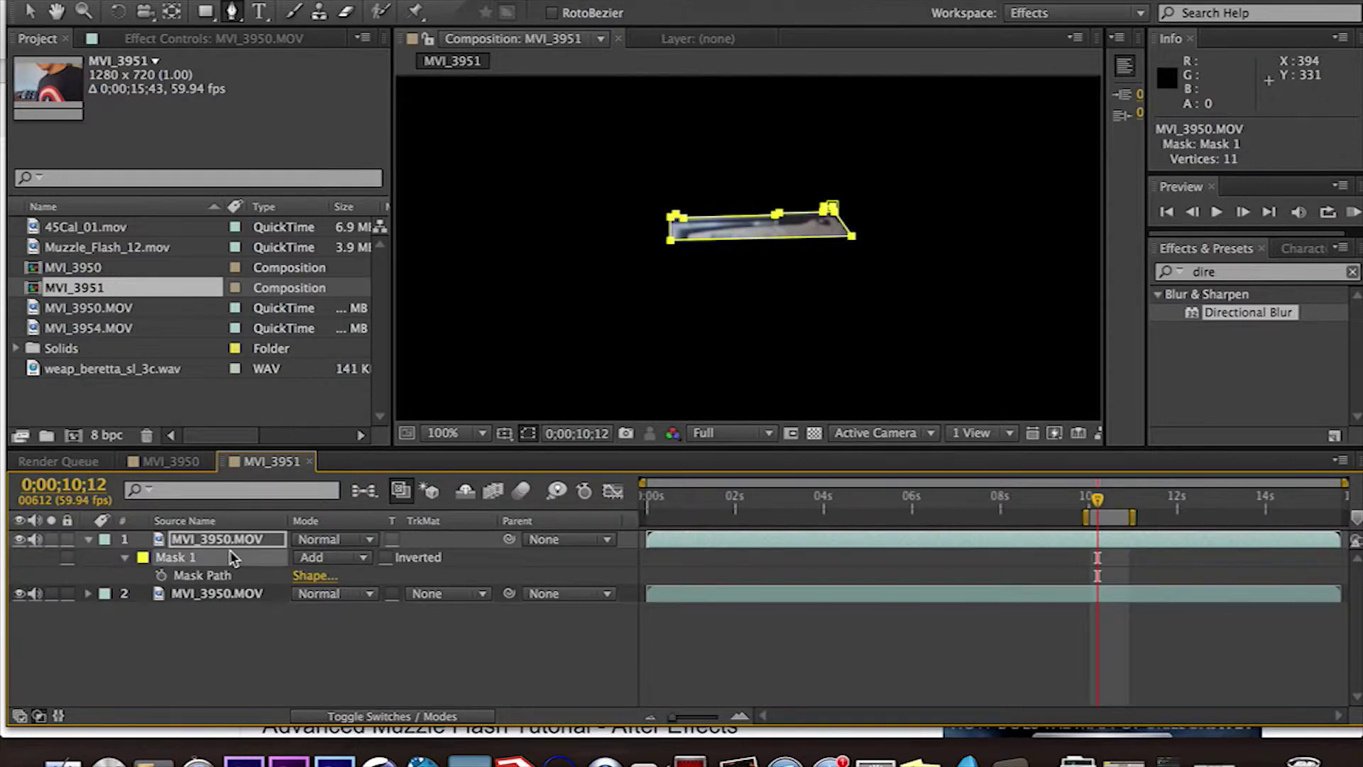
key(ctrl+shift+i)
drag(226, 541, 228, 632)
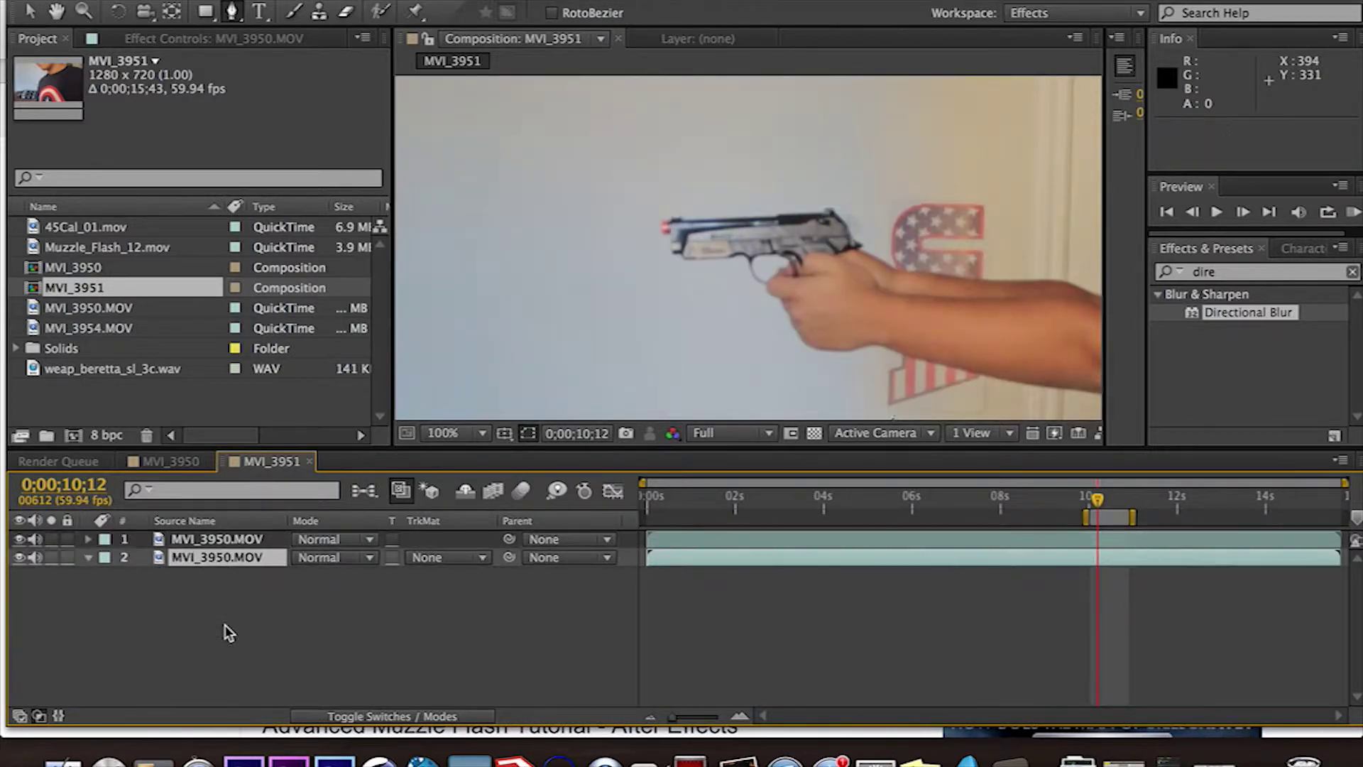
click(227, 542)
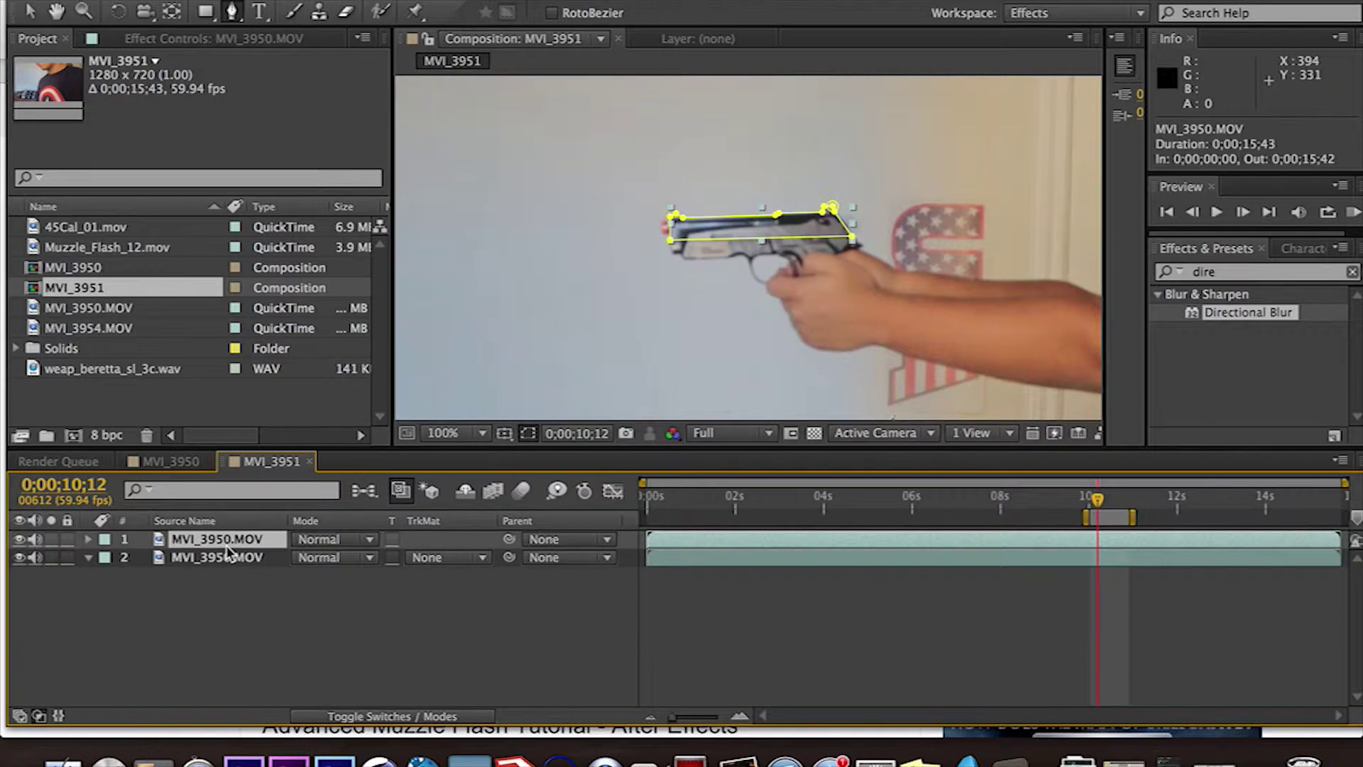
key(Return)
Rename the top layer Blowback and the lower layer CLEAN PLATE.
text(Blowback)
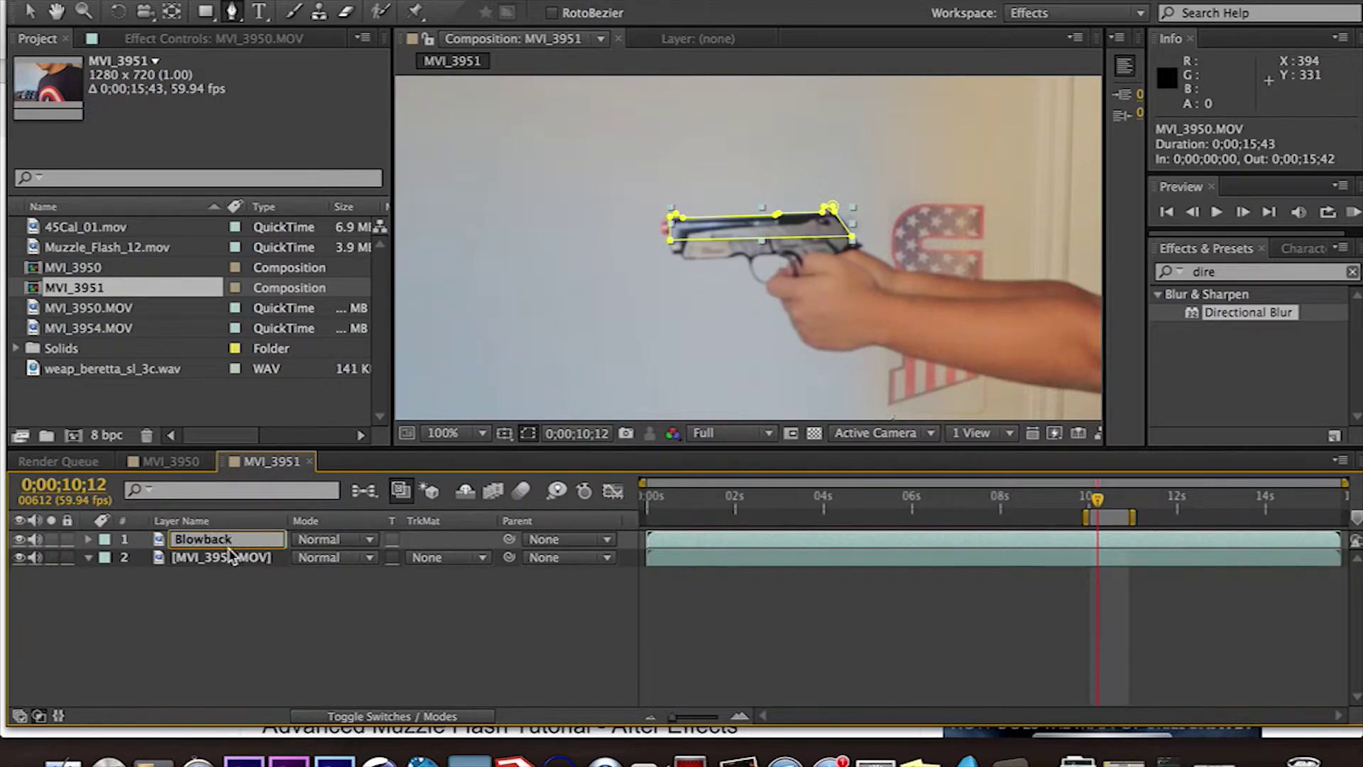
click(229, 557)
key(Return)
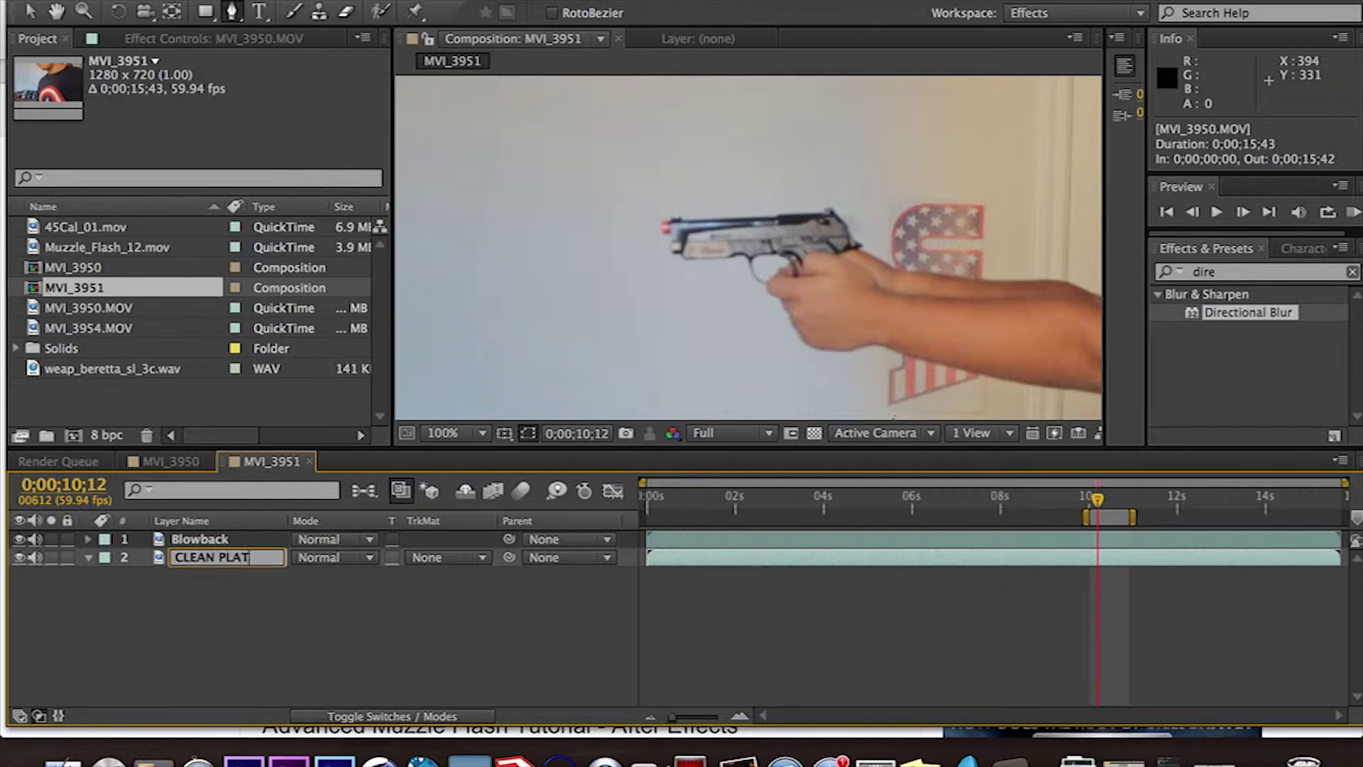
click(234, 620)
scroll(639, 383, down, 2)
scroll(717, 298, up, 2)
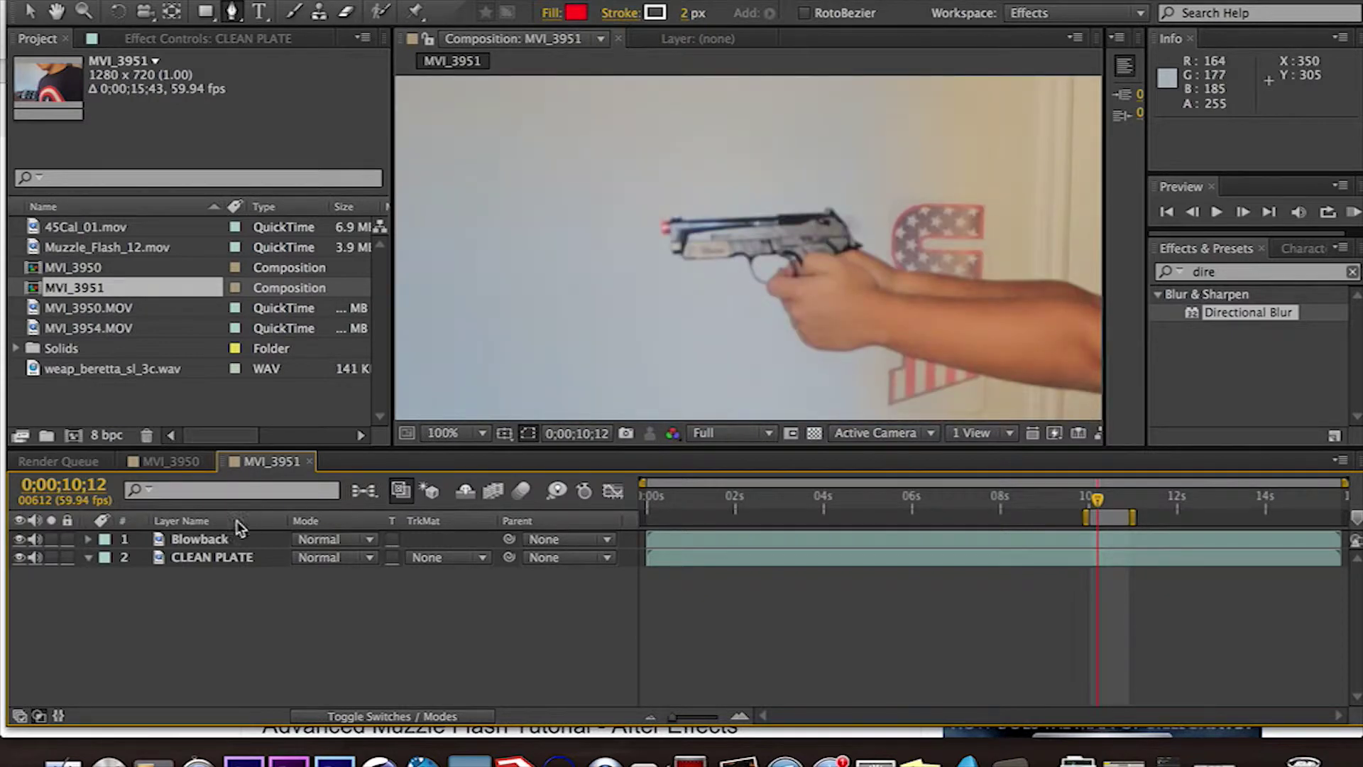
click(222, 544)
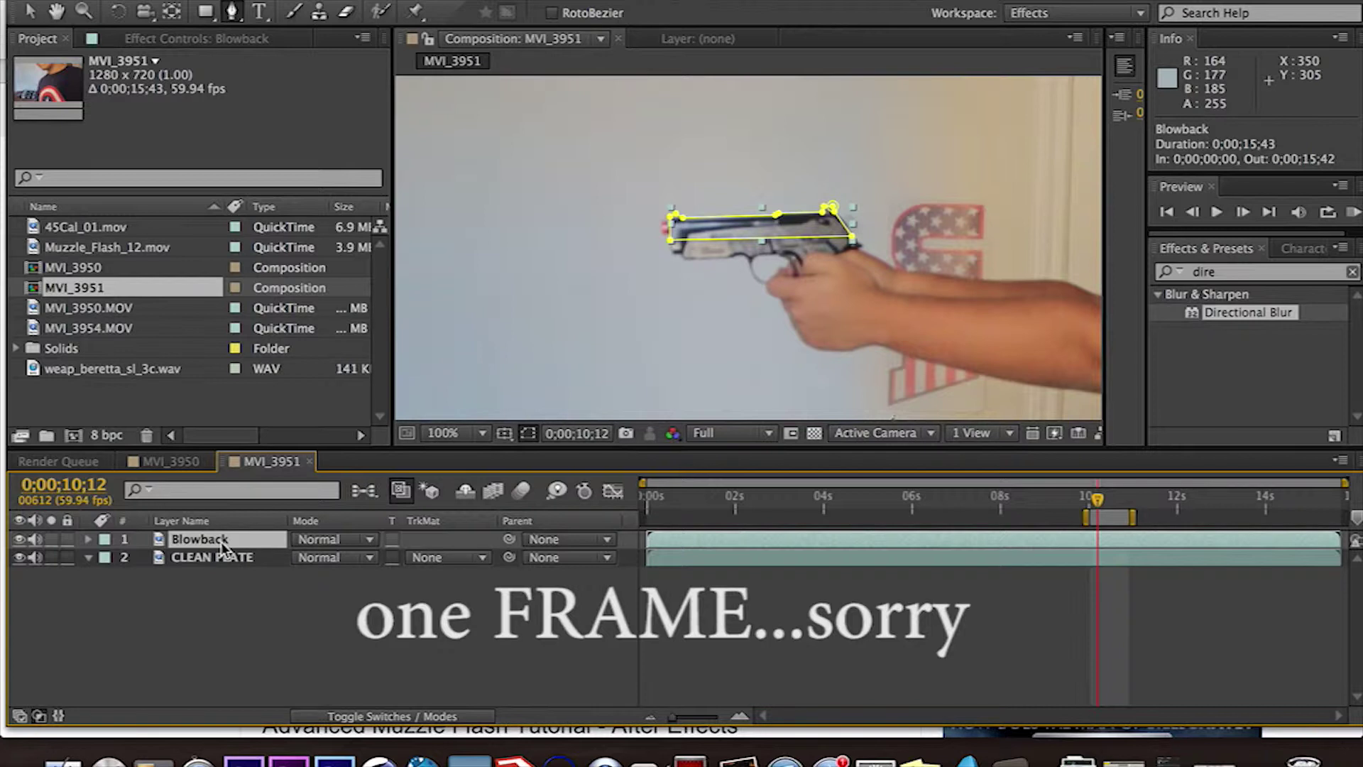
Trim Blowback to begin and end at frame 10;12, with the timeline zoomed to frames.
key(alt+bracketleft)
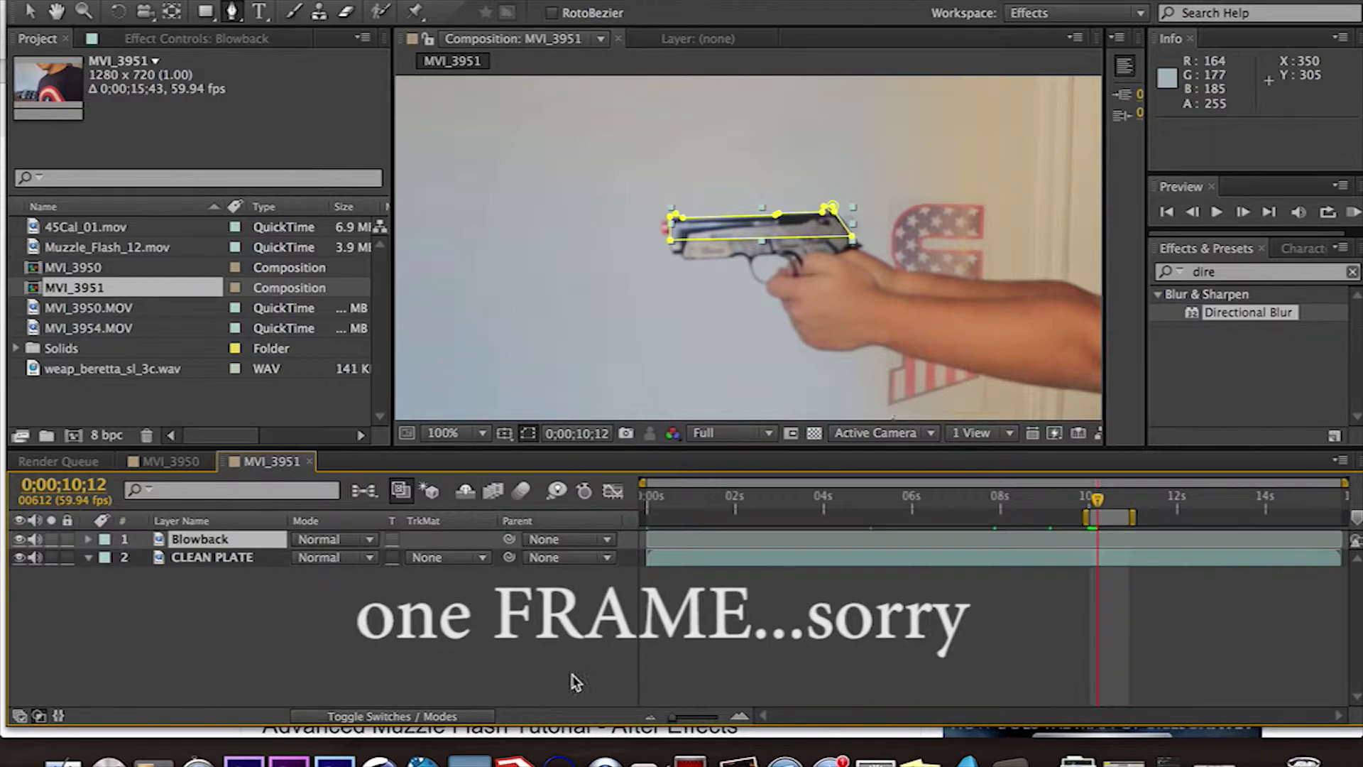
drag(703, 718, 725, 713)
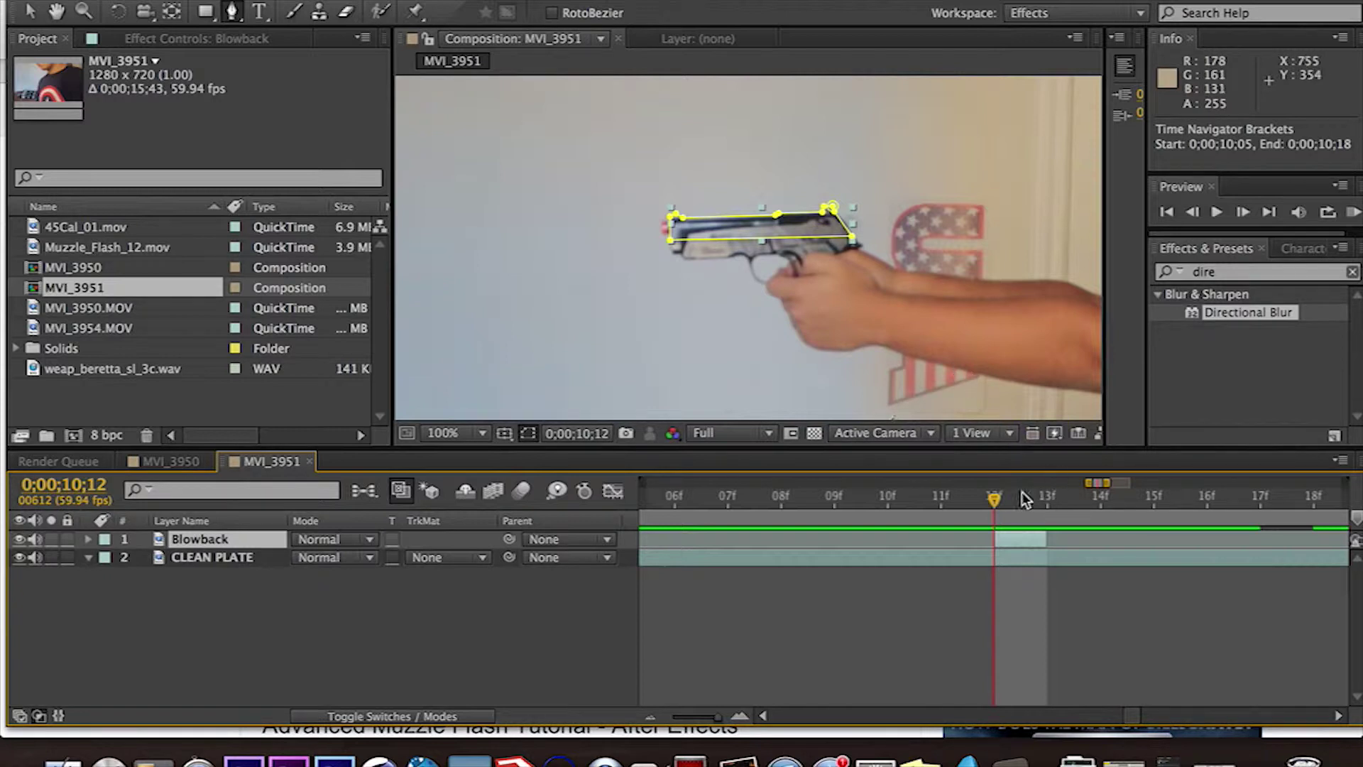
mouse_move(993, 503)
mouse_down()
mouse_move(946, 504)
mouse_move(1076, 501)
mouse_move(925, 525)
mouse_move(999, 521)
mouse_up()
click(32, 12)
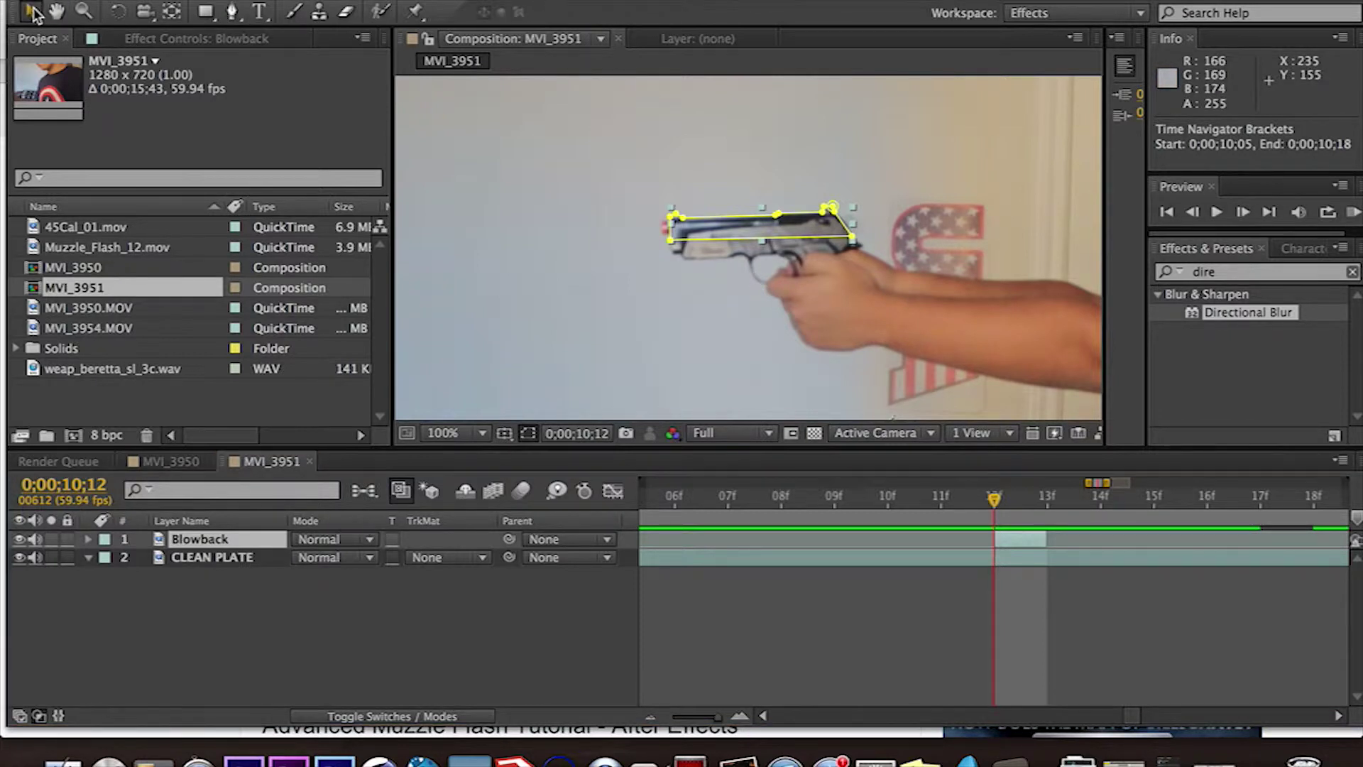
click(768, 231)
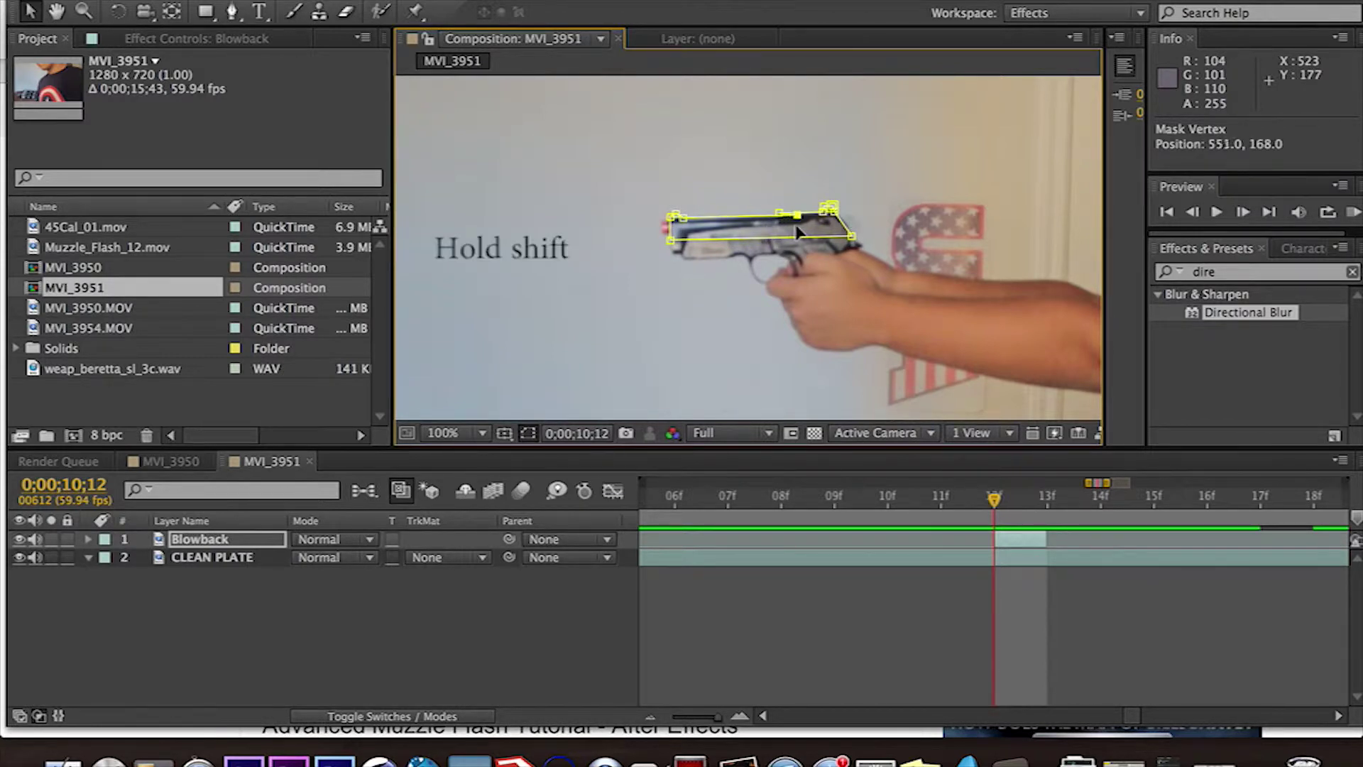
Shift the Blowback slide copy right to position 702, 360 for the recoil.
key(super+z)
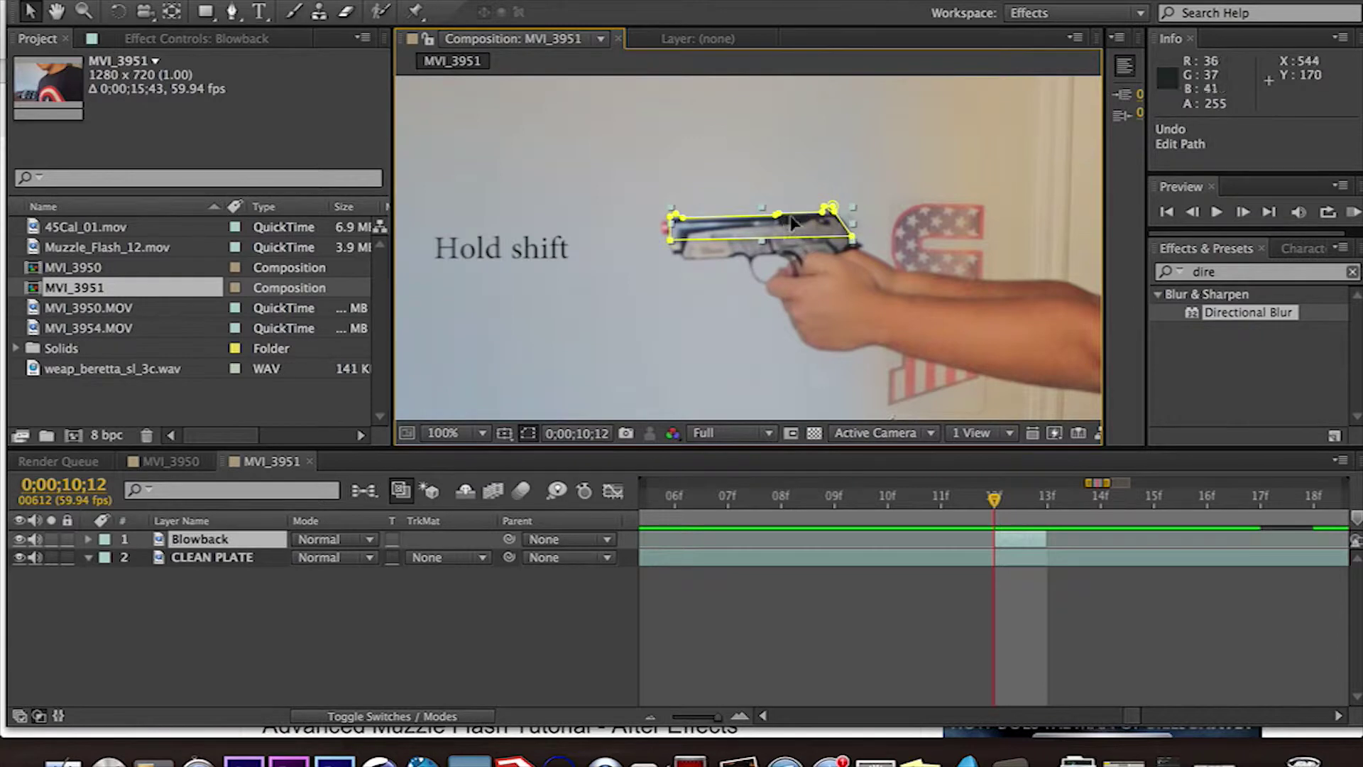
drag(797, 232, 886, 237)
key(Return)
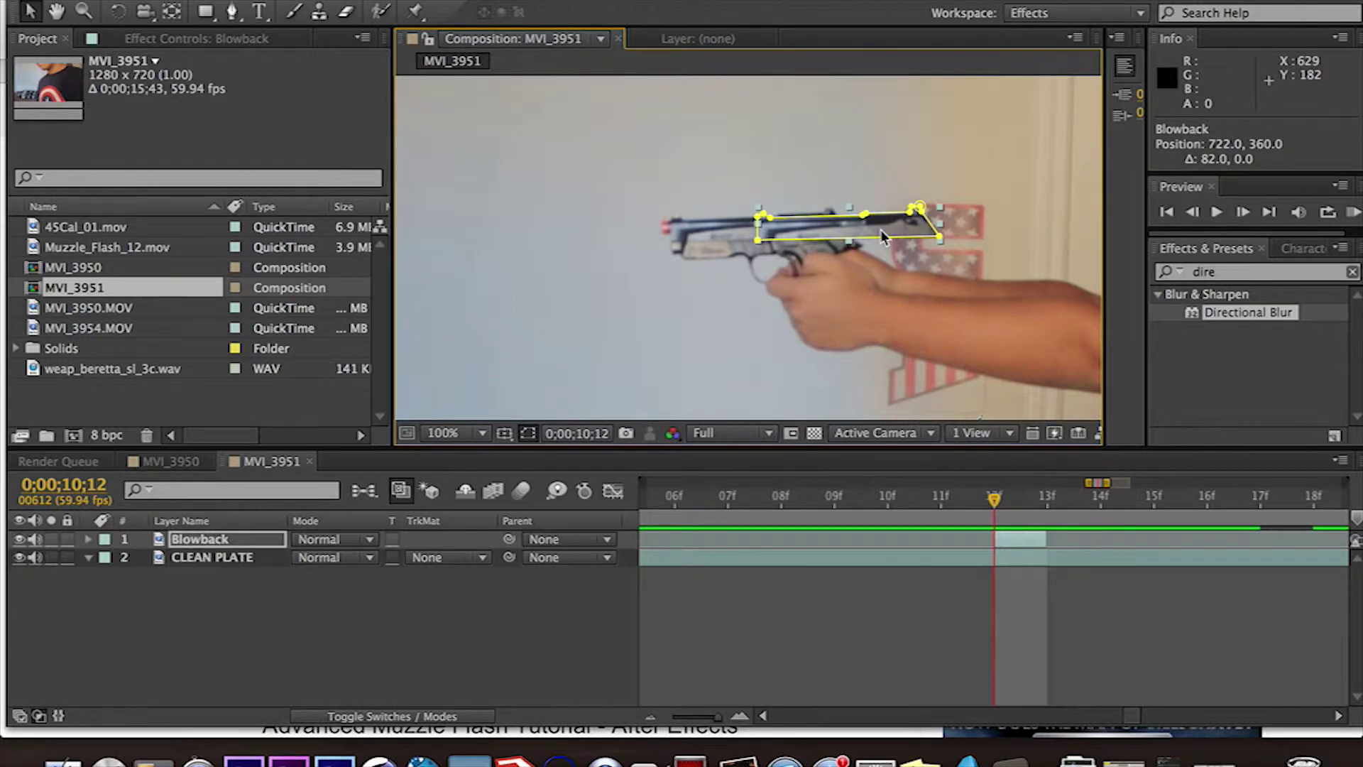
drag(883, 236, 860, 229)
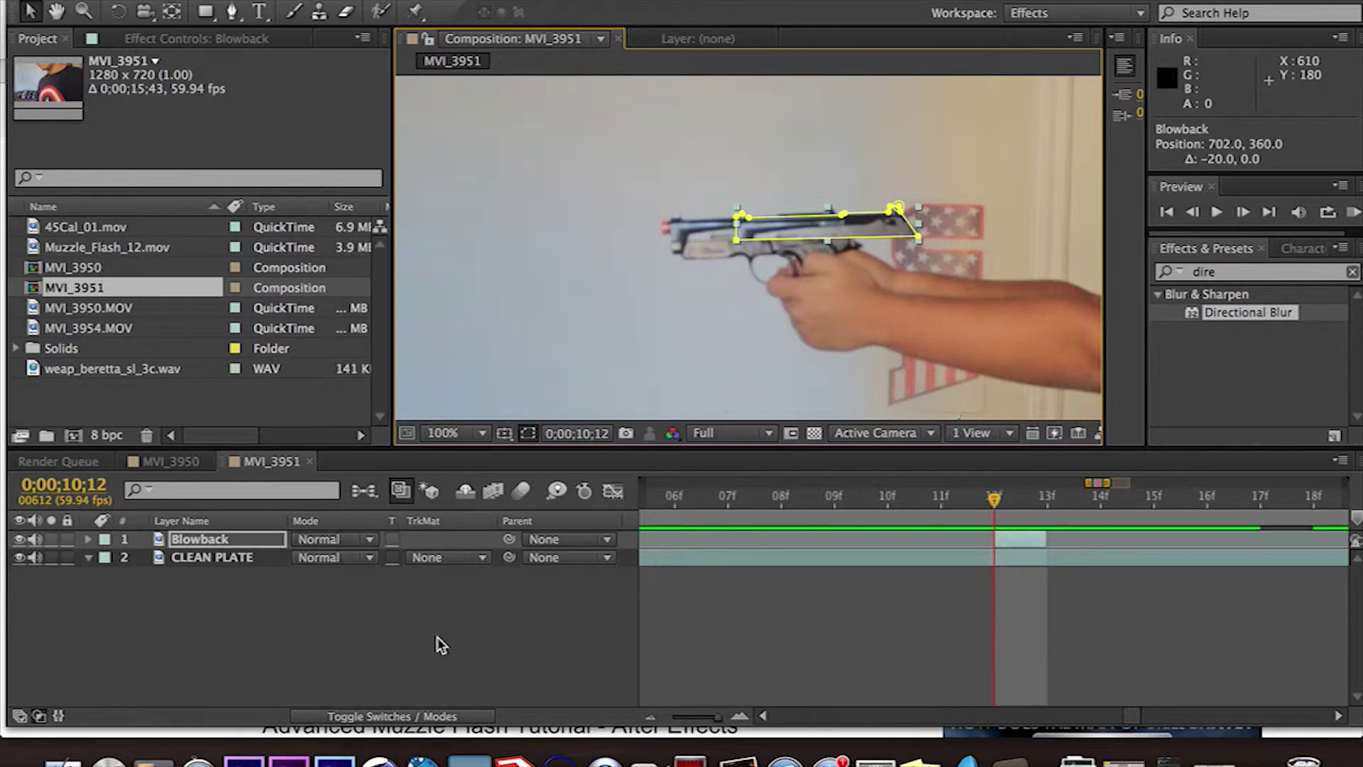
click(513, 611)
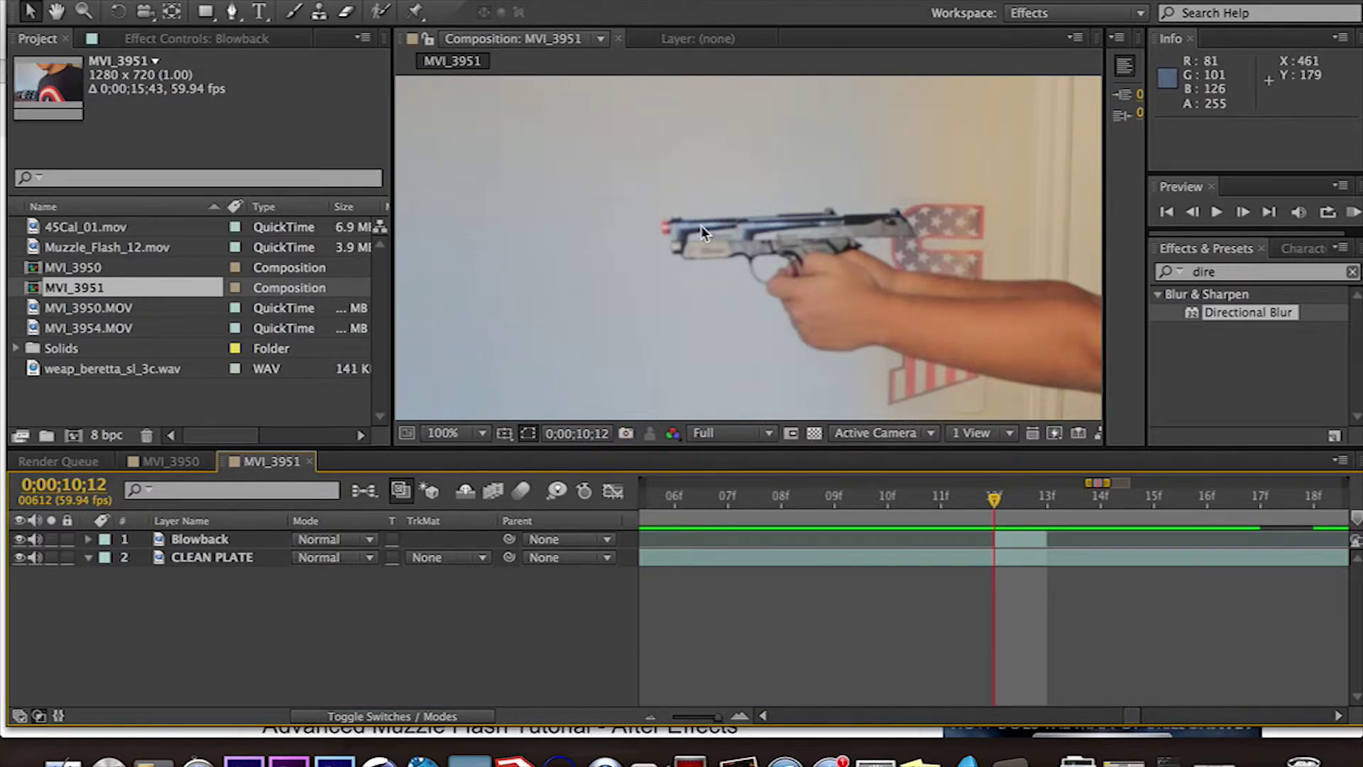
key(period)
key(period)
Zoom in to 400% and pan across the recoiled slide to inspect it.
key(h)
drag(701, 224, 764, 288)
scroll(764, 288, down, 5)
scroll(765, 289, up, 5)
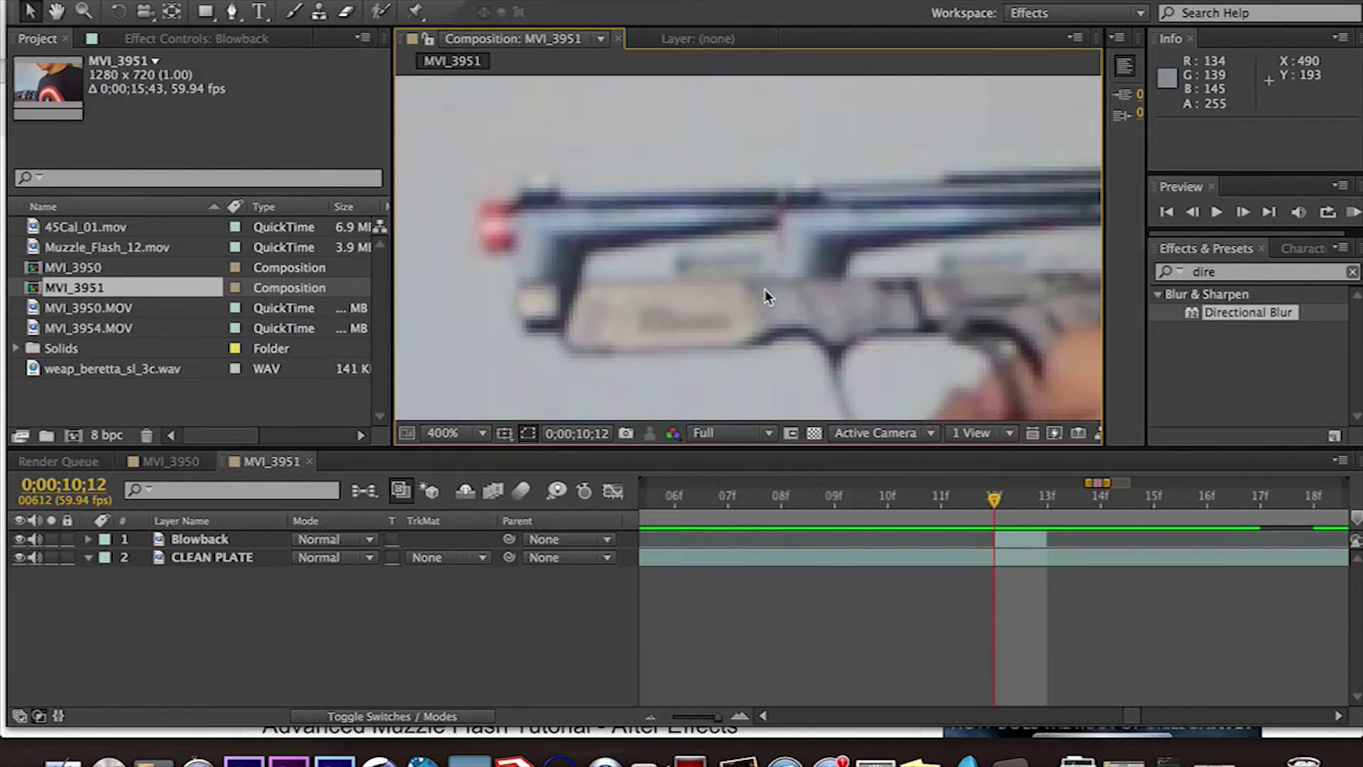
scroll(774, 236, down, 4)
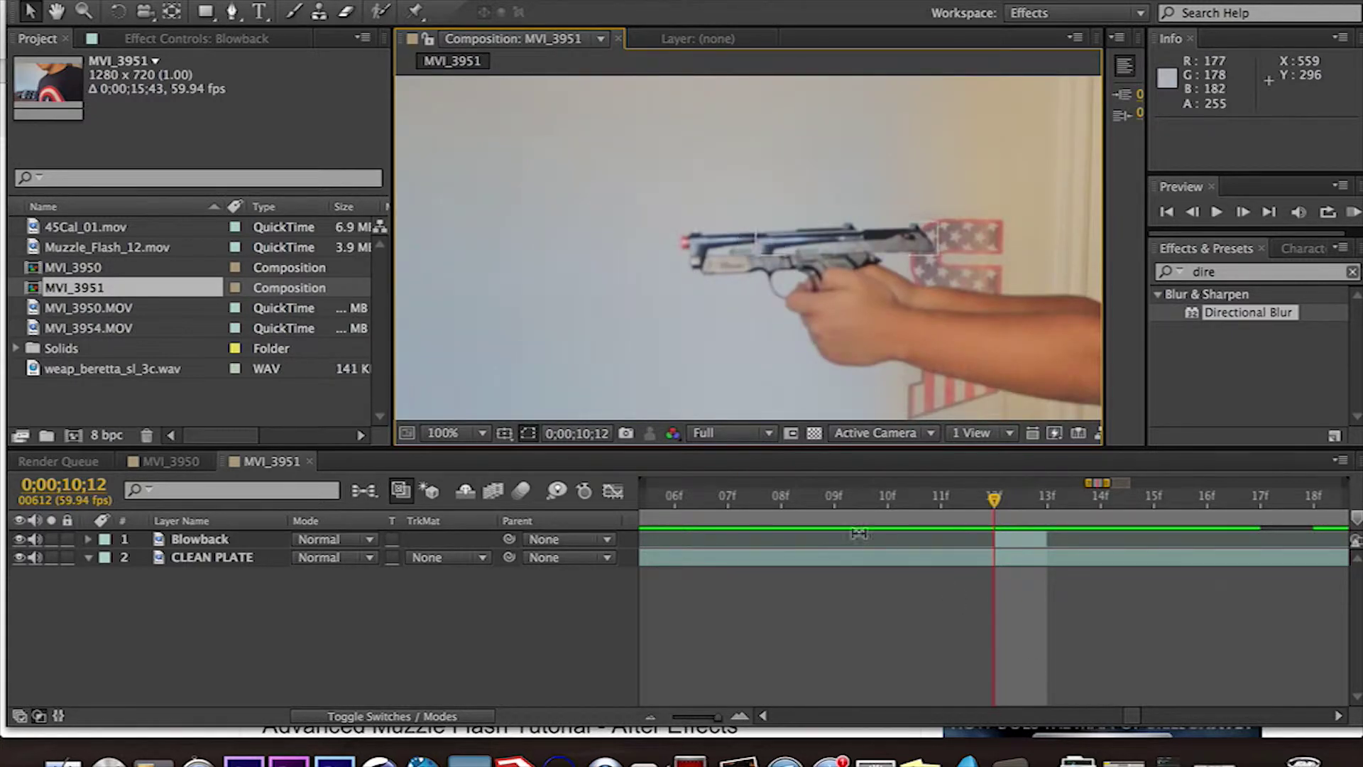
Step back to frames 10;08 and 10;07, then move the current time to 0;00;06;40.
click(781, 499)
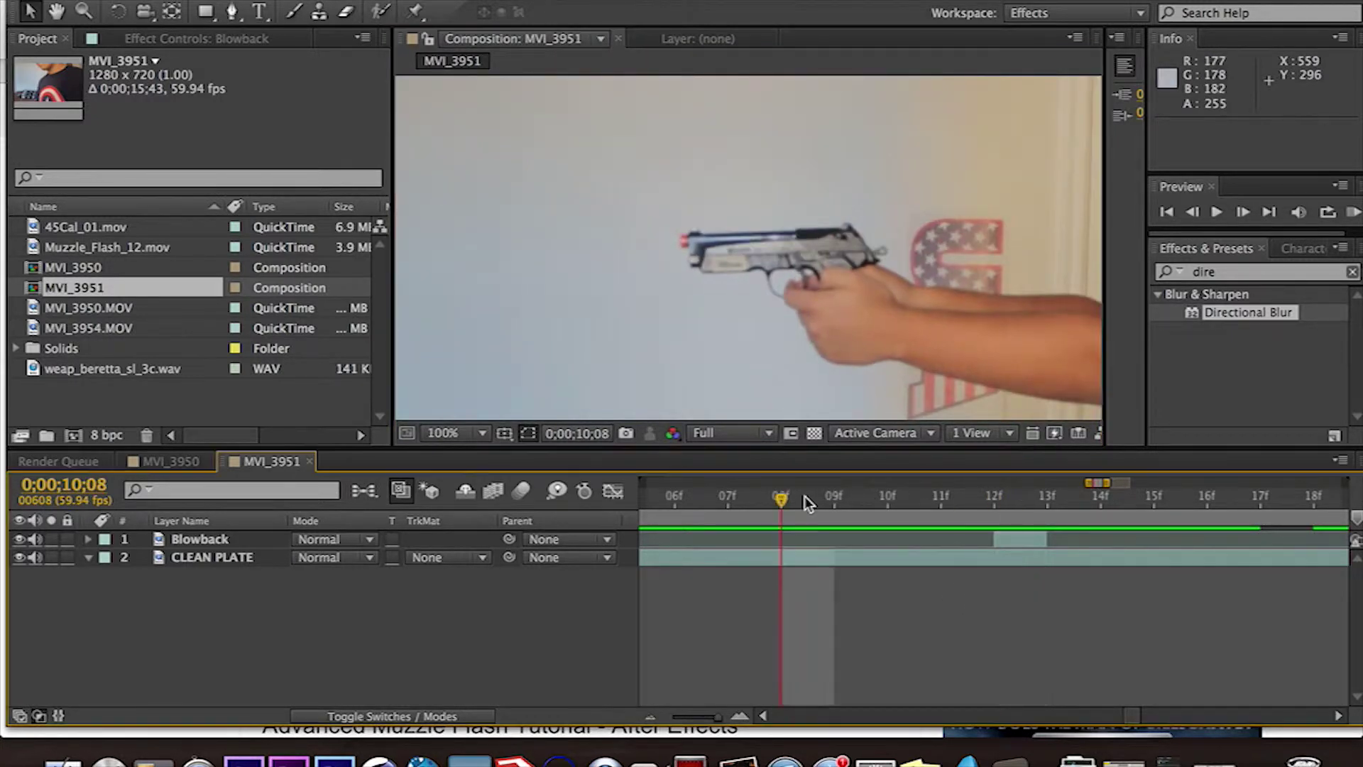
click(716, 502)
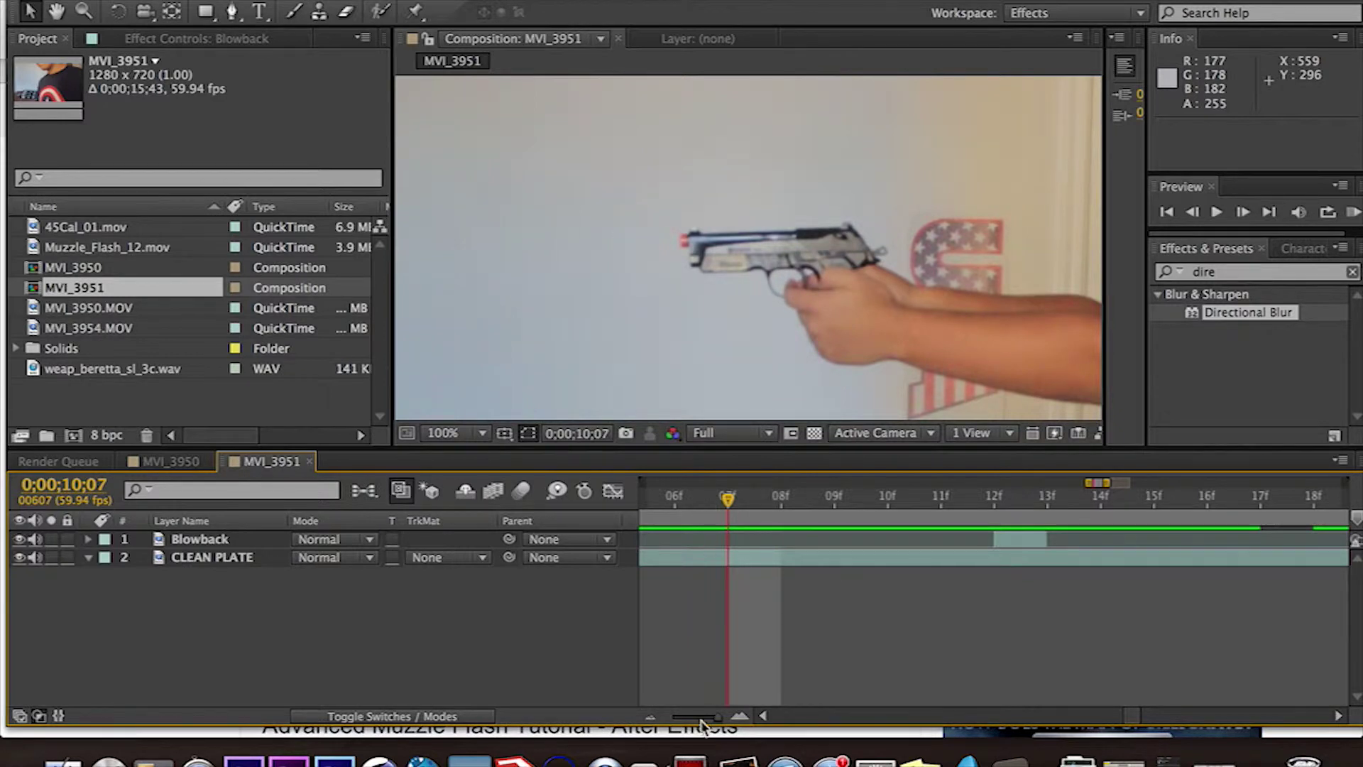
click(697, 714)
click(713, 501)
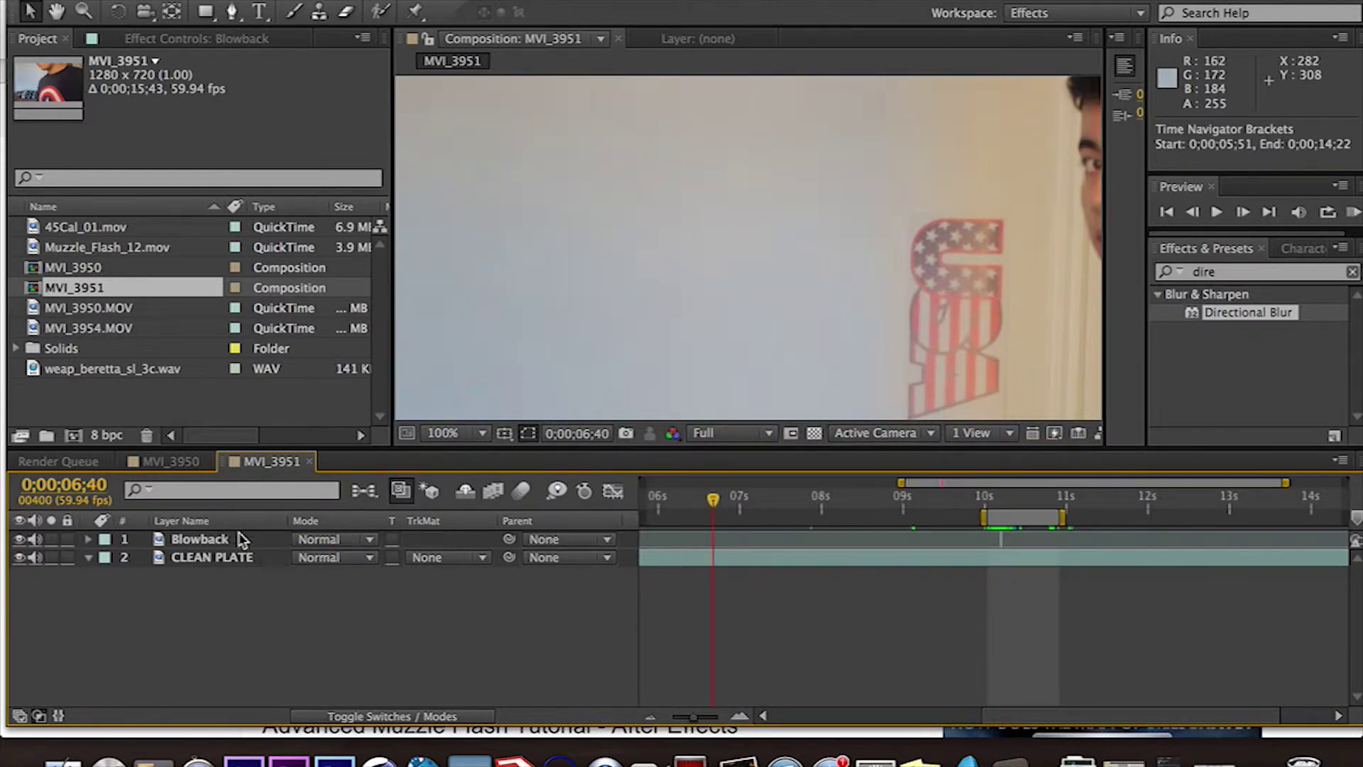
Duplicate CLEAN PLATE, name the copy BG, and shift it later in the timeline.
click(229, 560)
key(super+d)
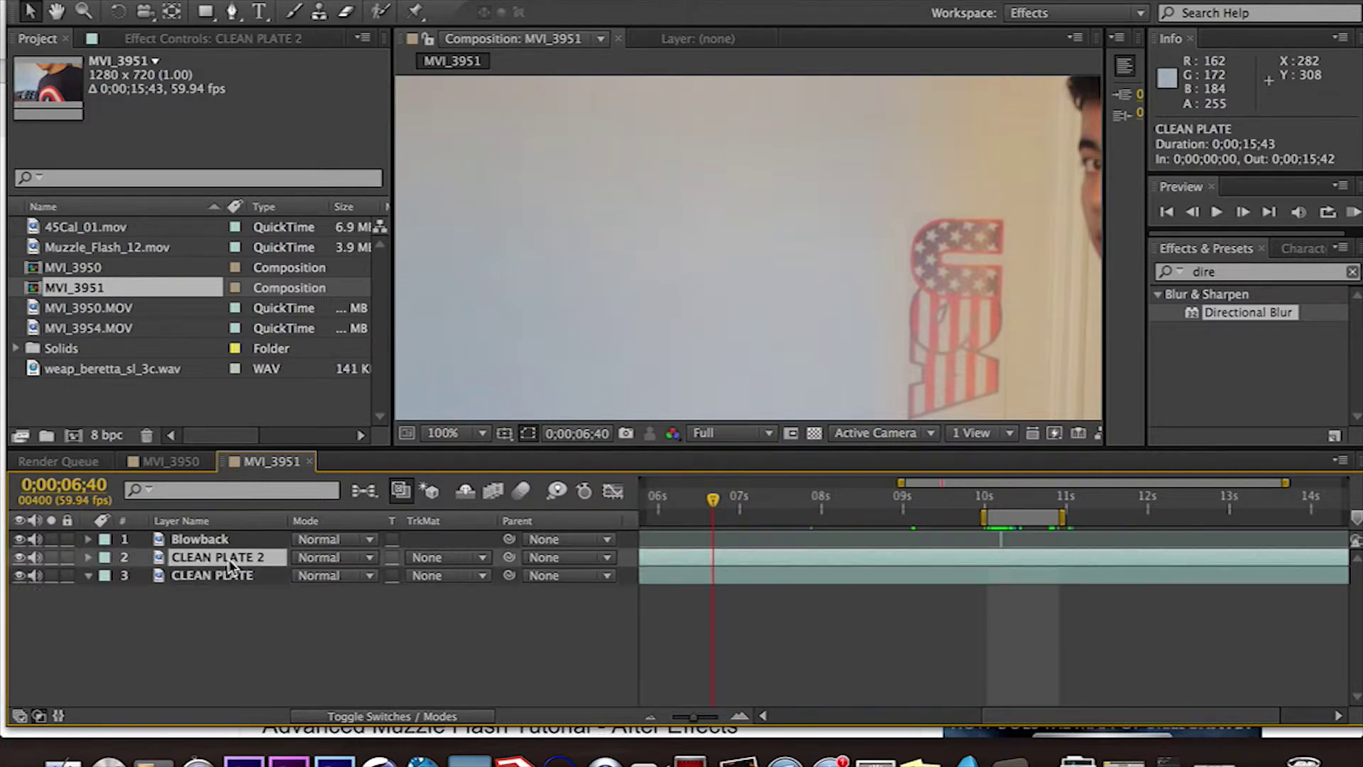
key(Return)
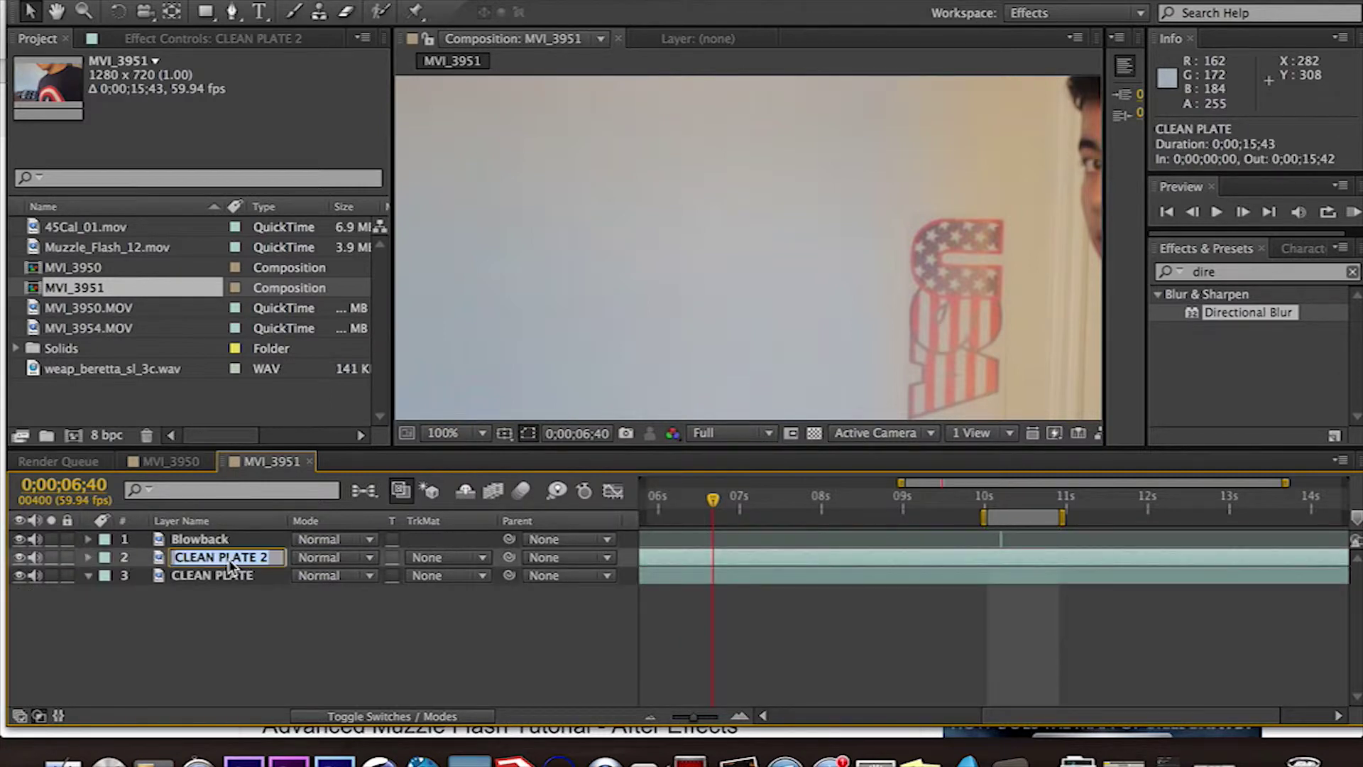
text(BG)
click(216, 653)
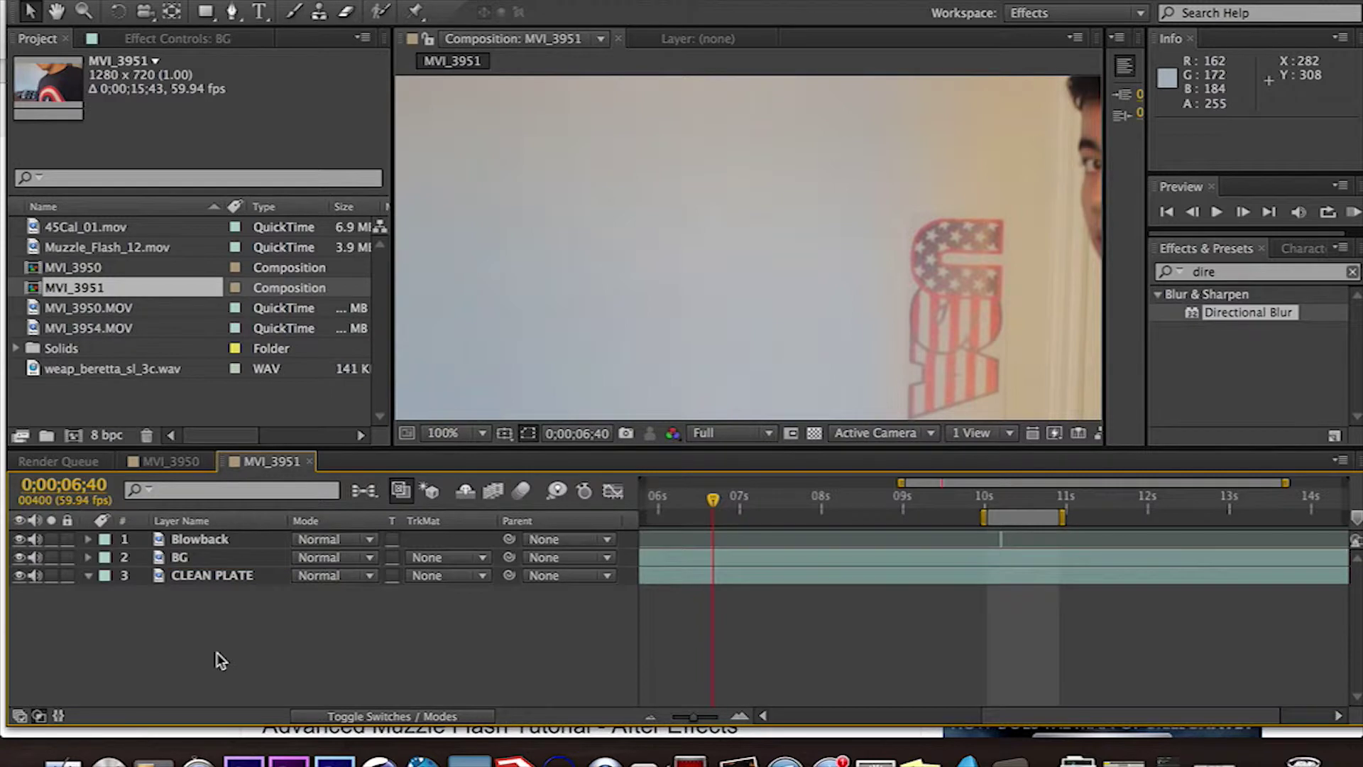
click(210, 560)
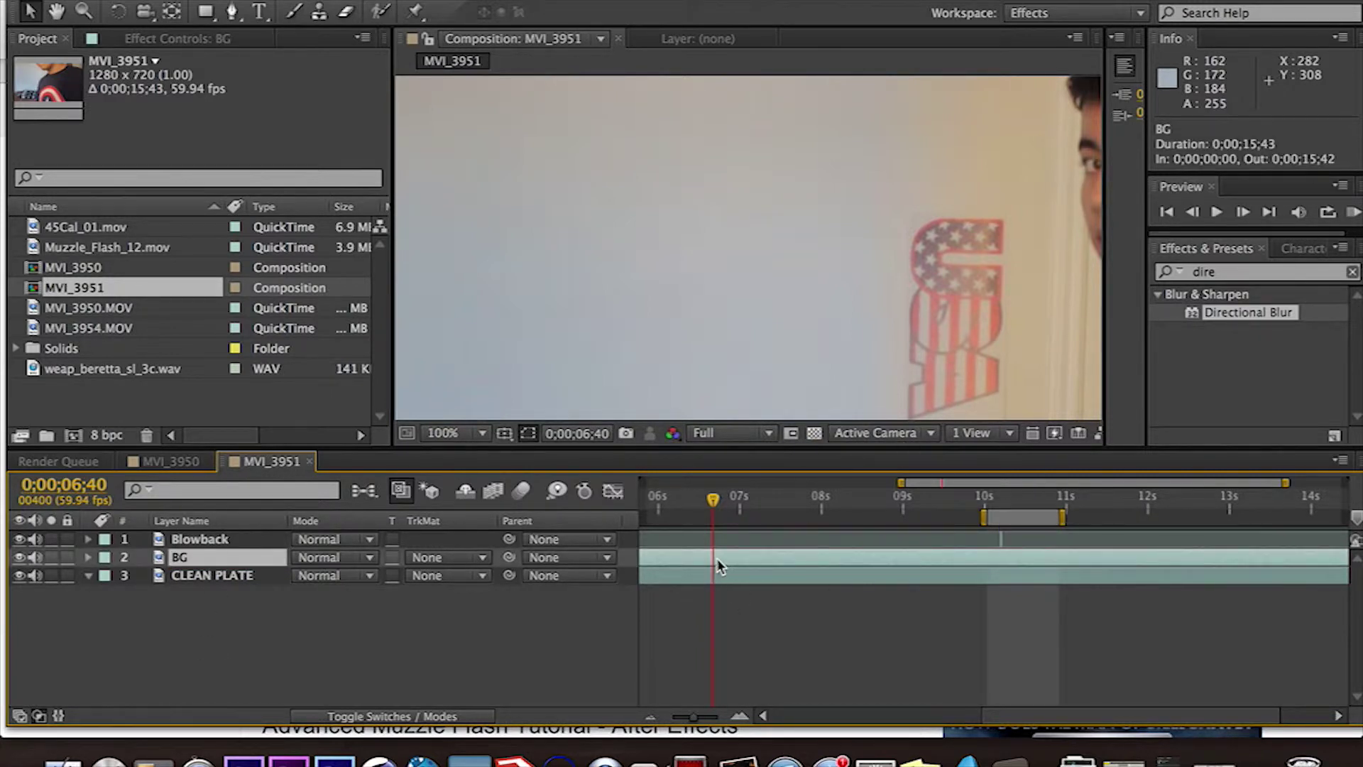
drag(711, 558, 1003, 557)
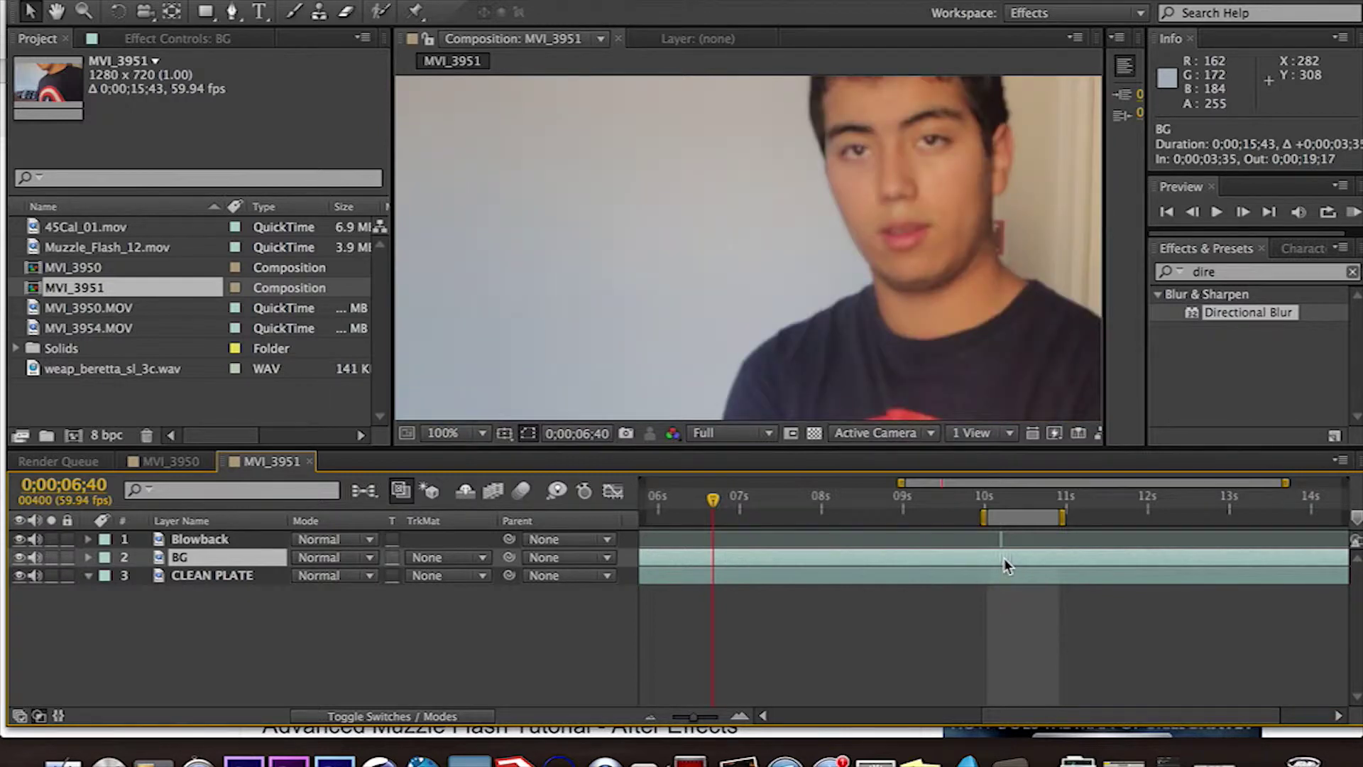
click(999, 501)
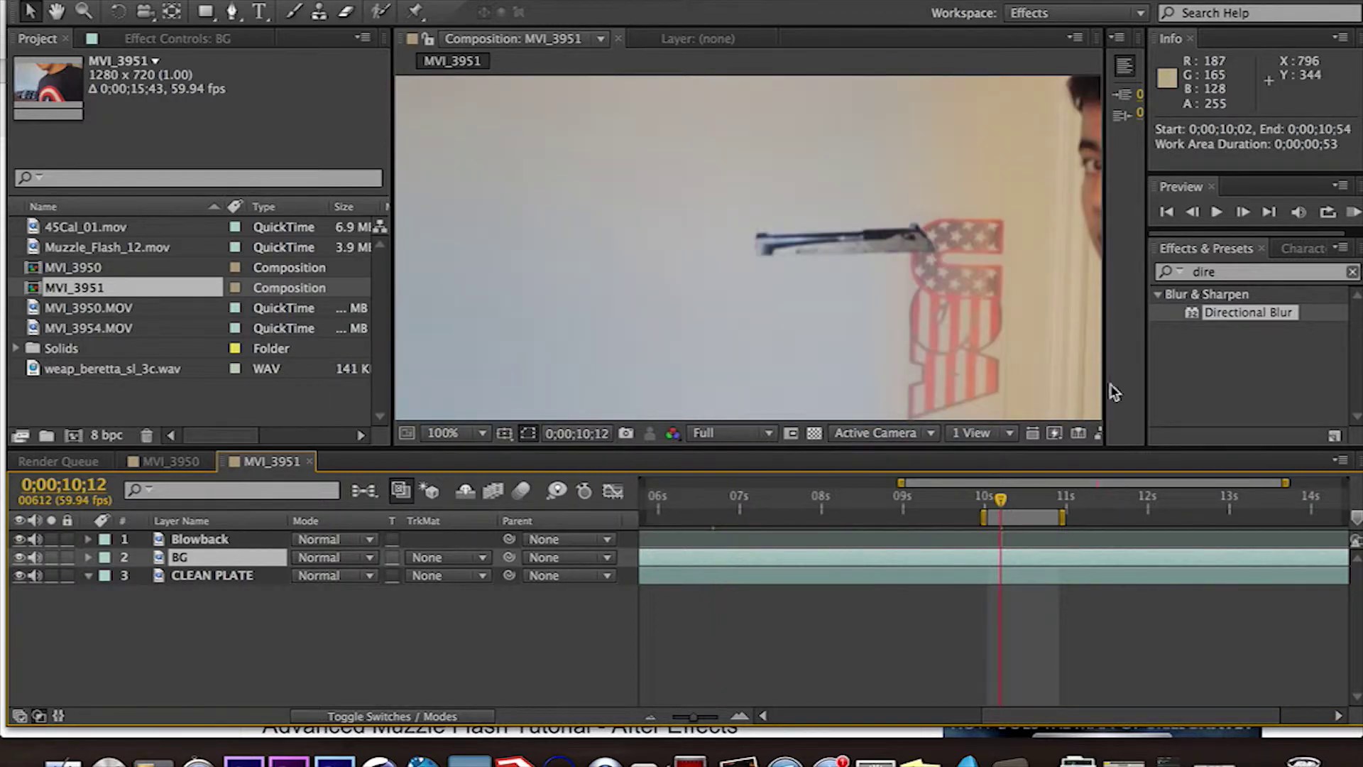
At frame 10;12, turn BG's visibility off to reveal the gun and zoom in on it.
click(1214, 213)
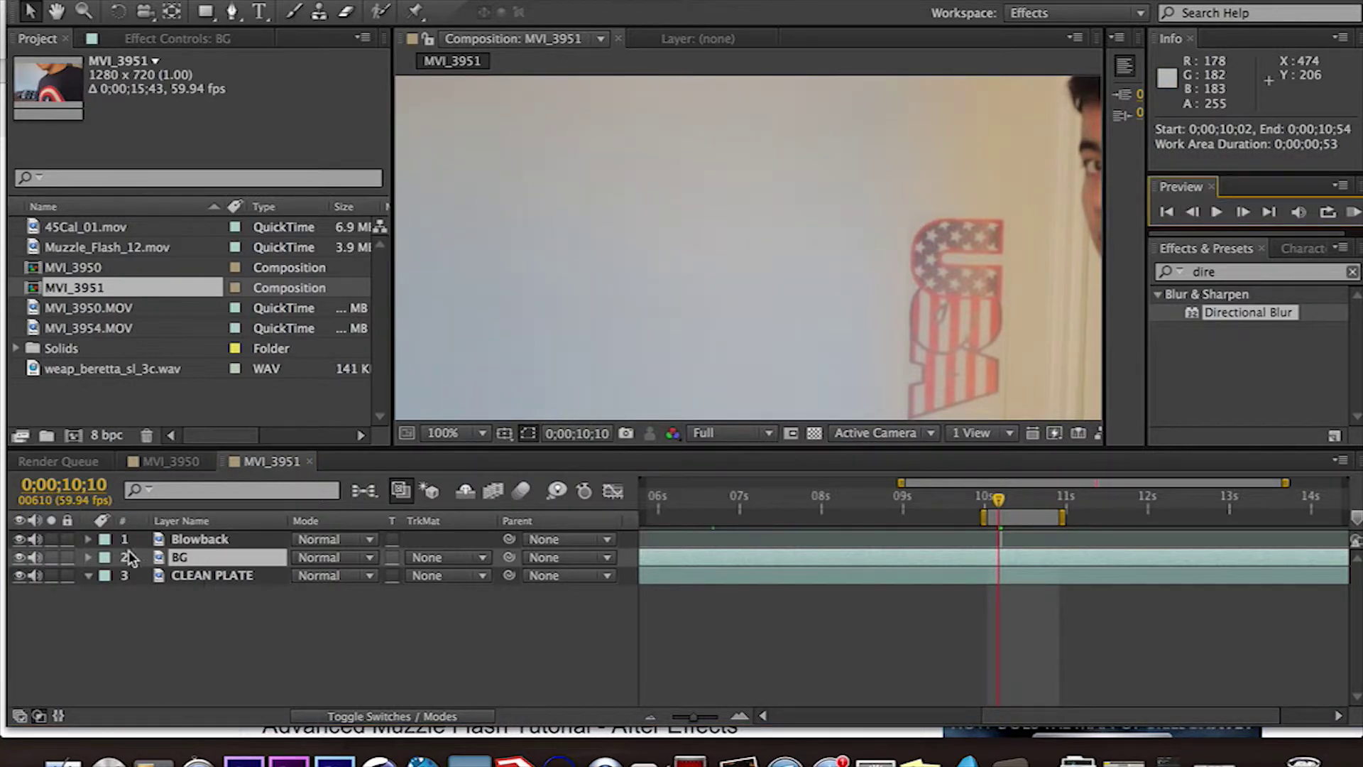
click(19, 557)
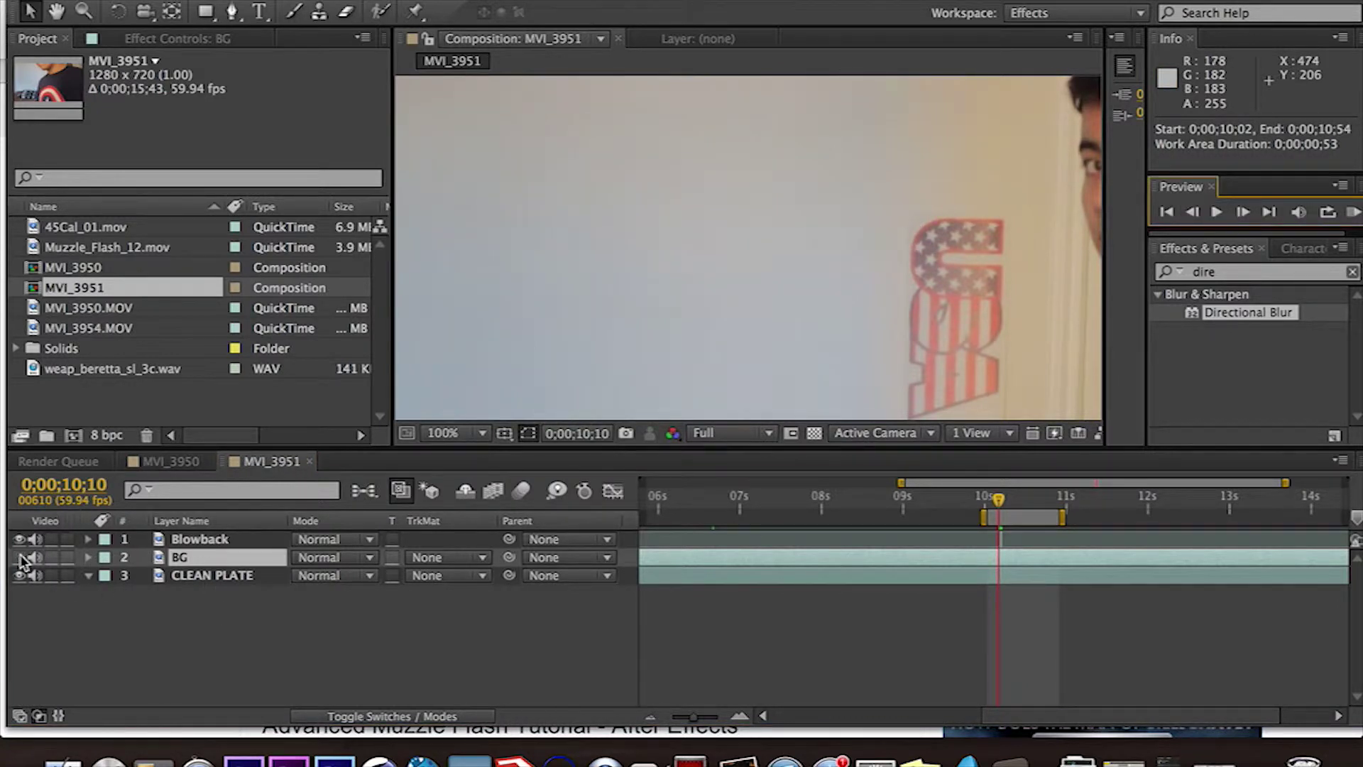
click(1243, 213)
click(1244, 213)
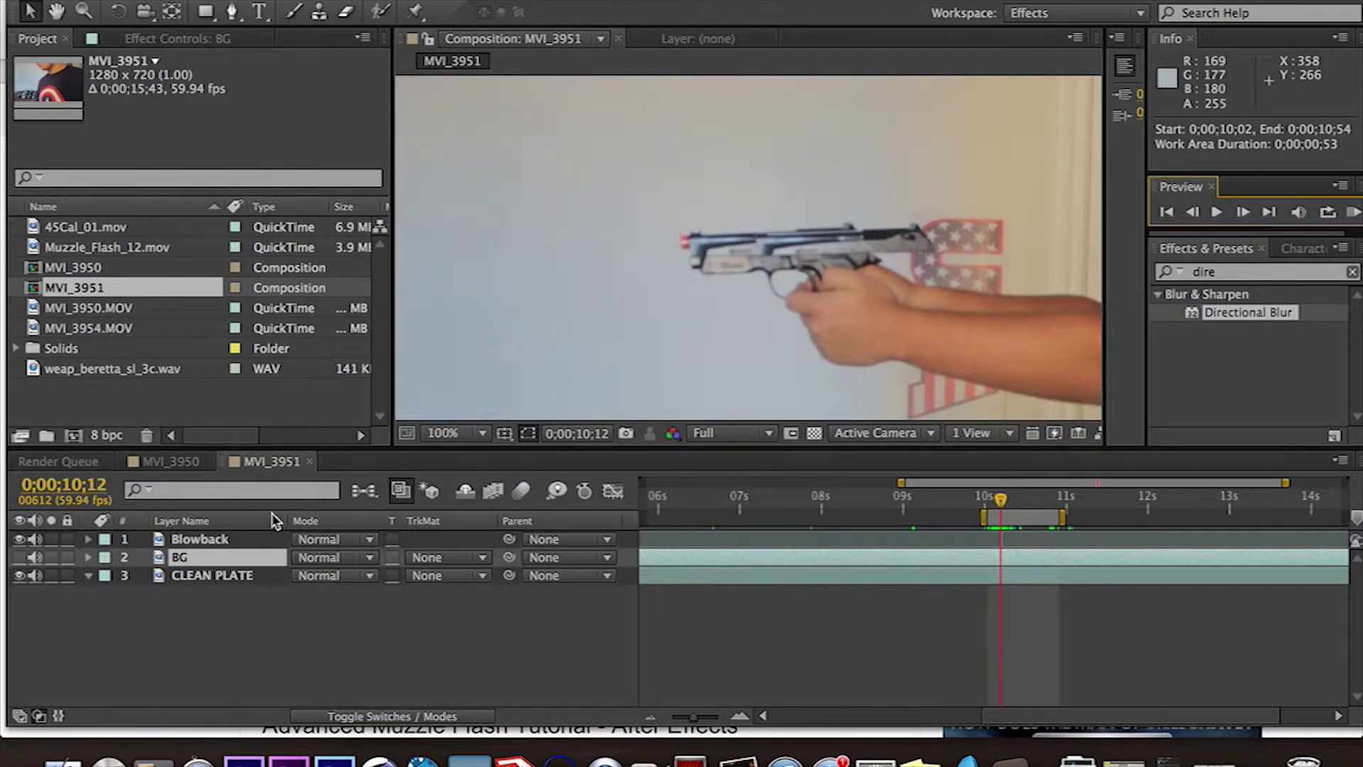
click(19, 558)
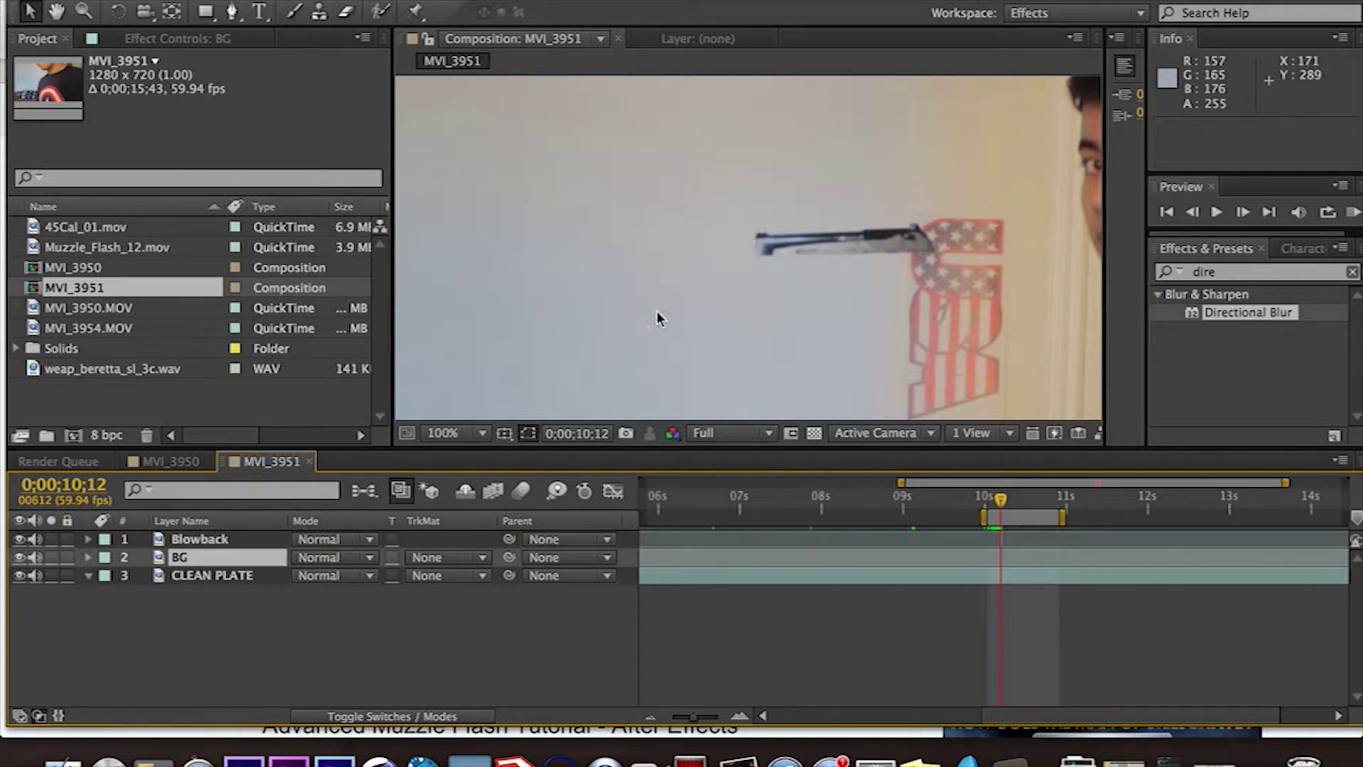
click(19, 557)
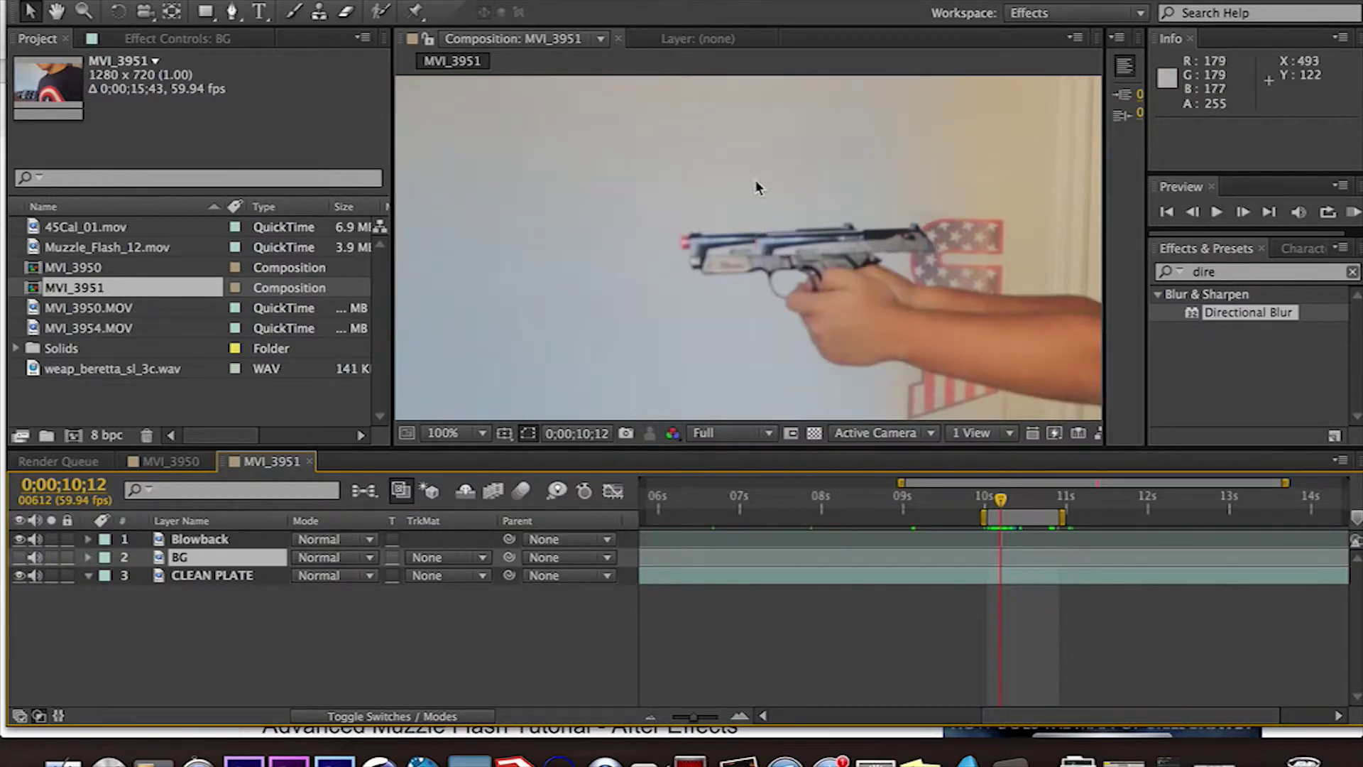
key(period)
key(period)
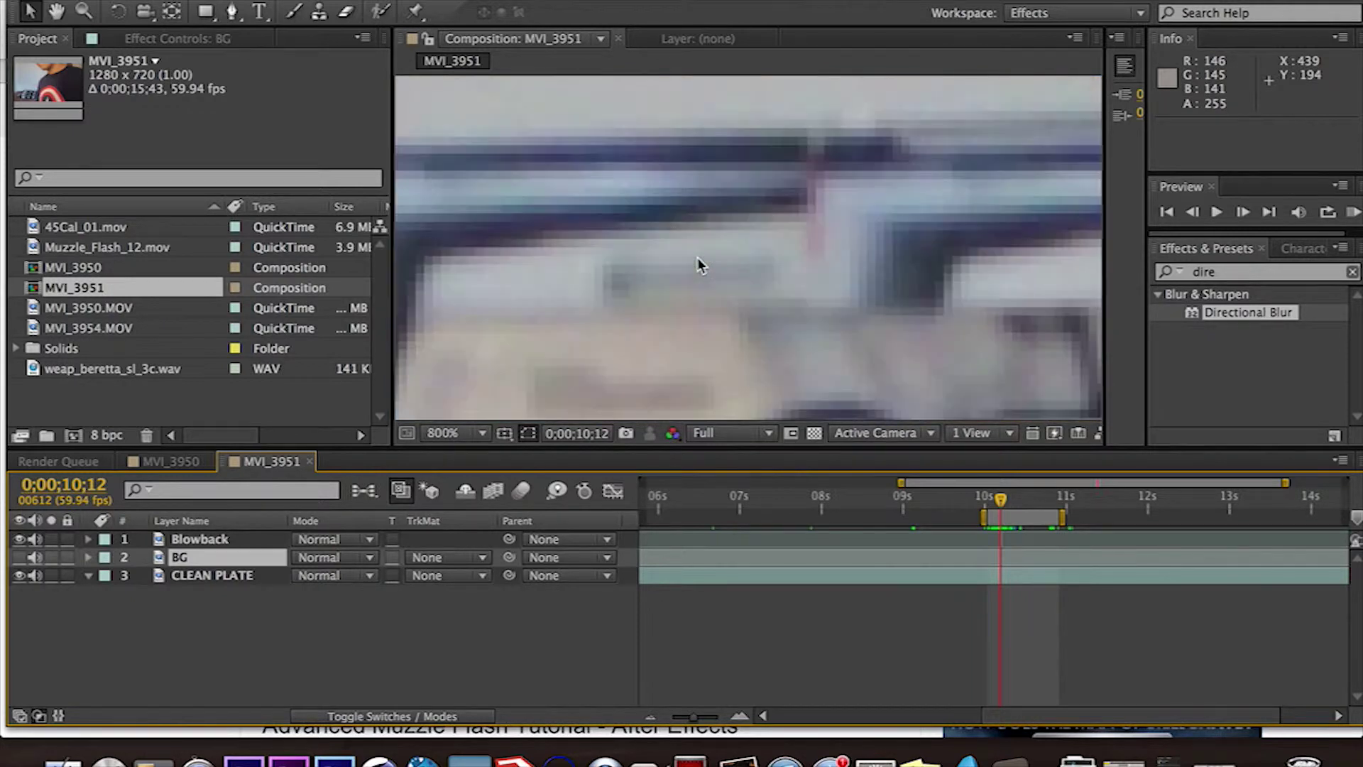
Draw a closed seven-point Pen mask on BG around the front of the gun's slide.
click(231, 11)
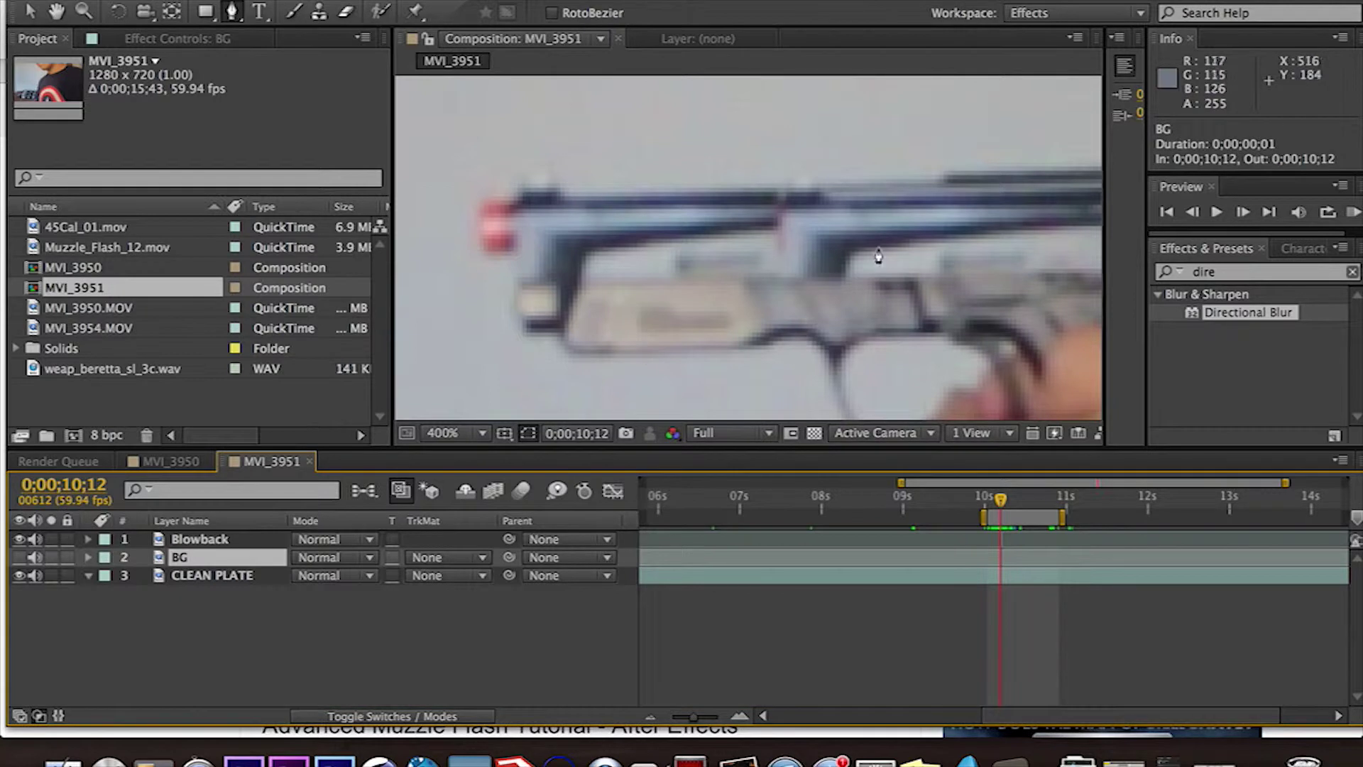
click(775, 188)
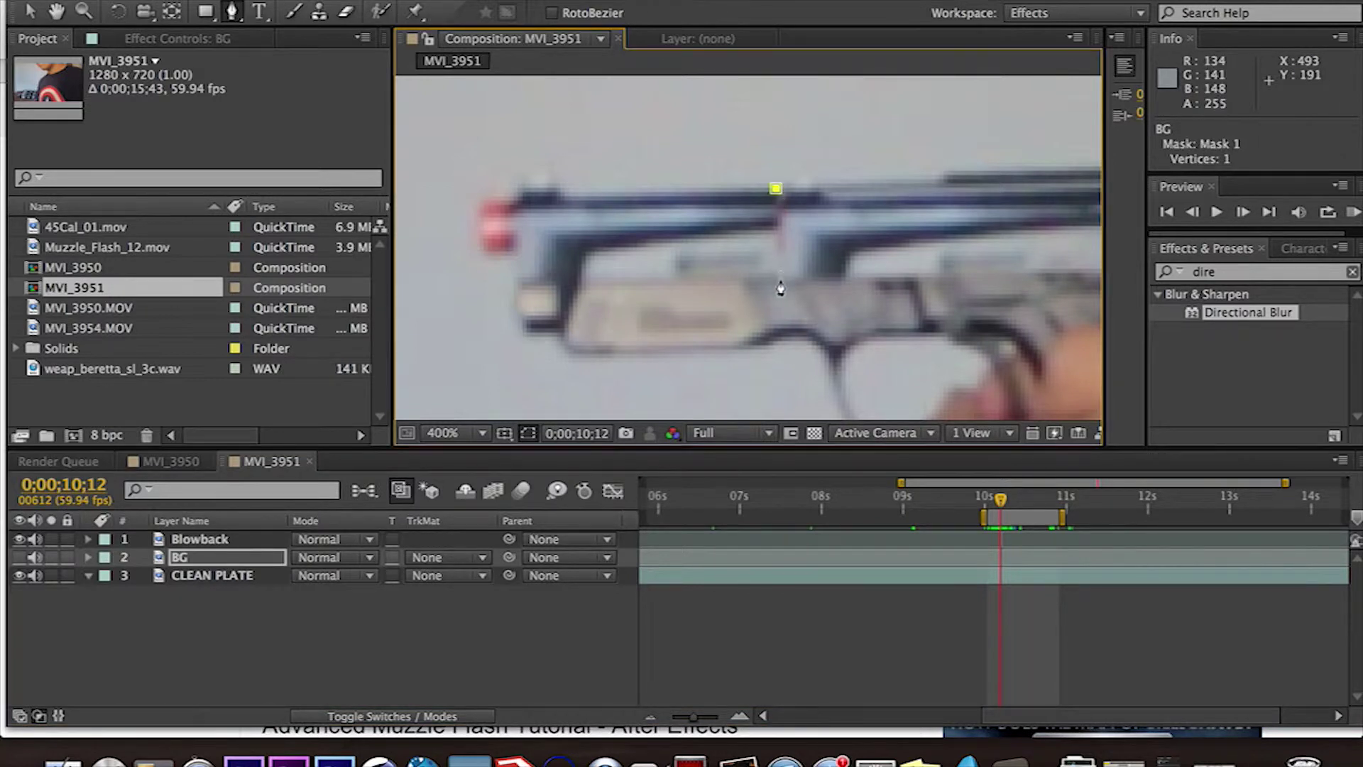
click(778, 280)
click(518, 280)
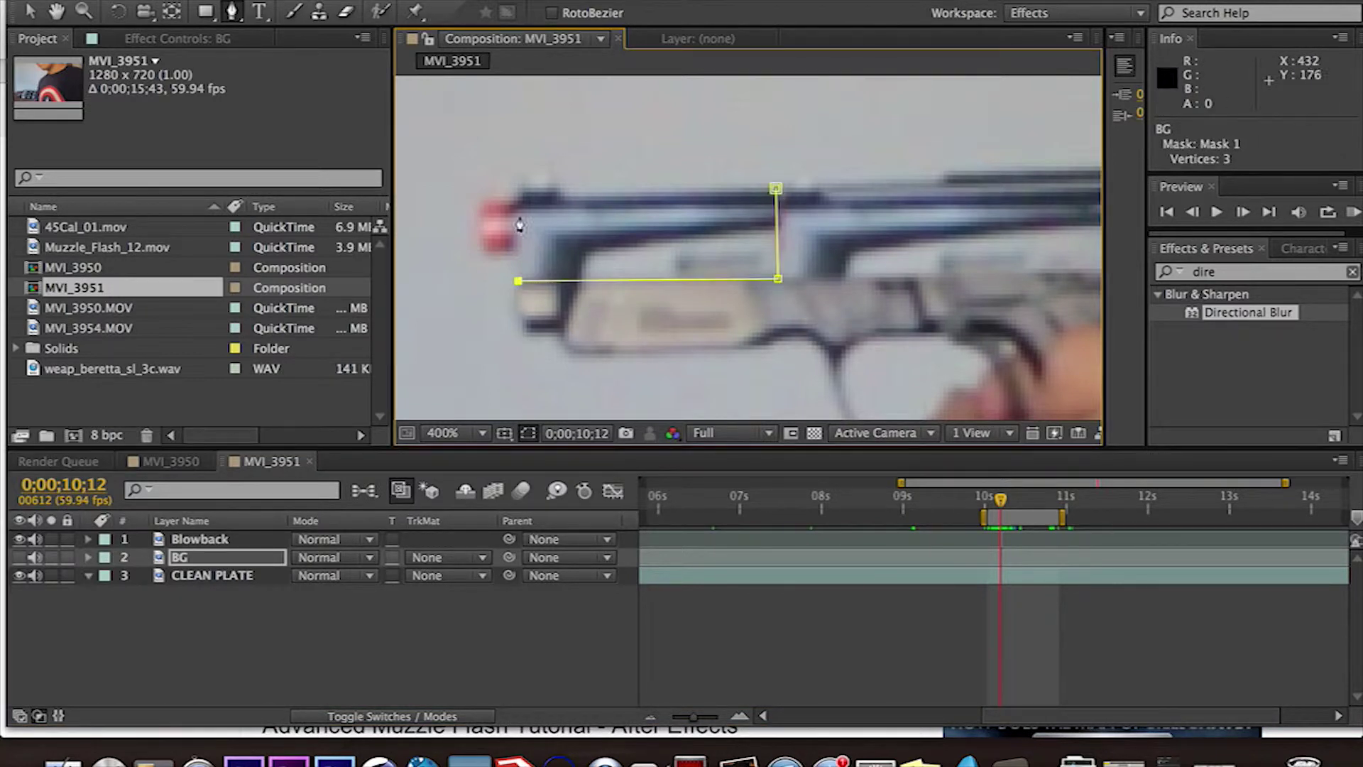
click(513, 198)
click(520, 183)
click(561, 179)
click(776, 189)
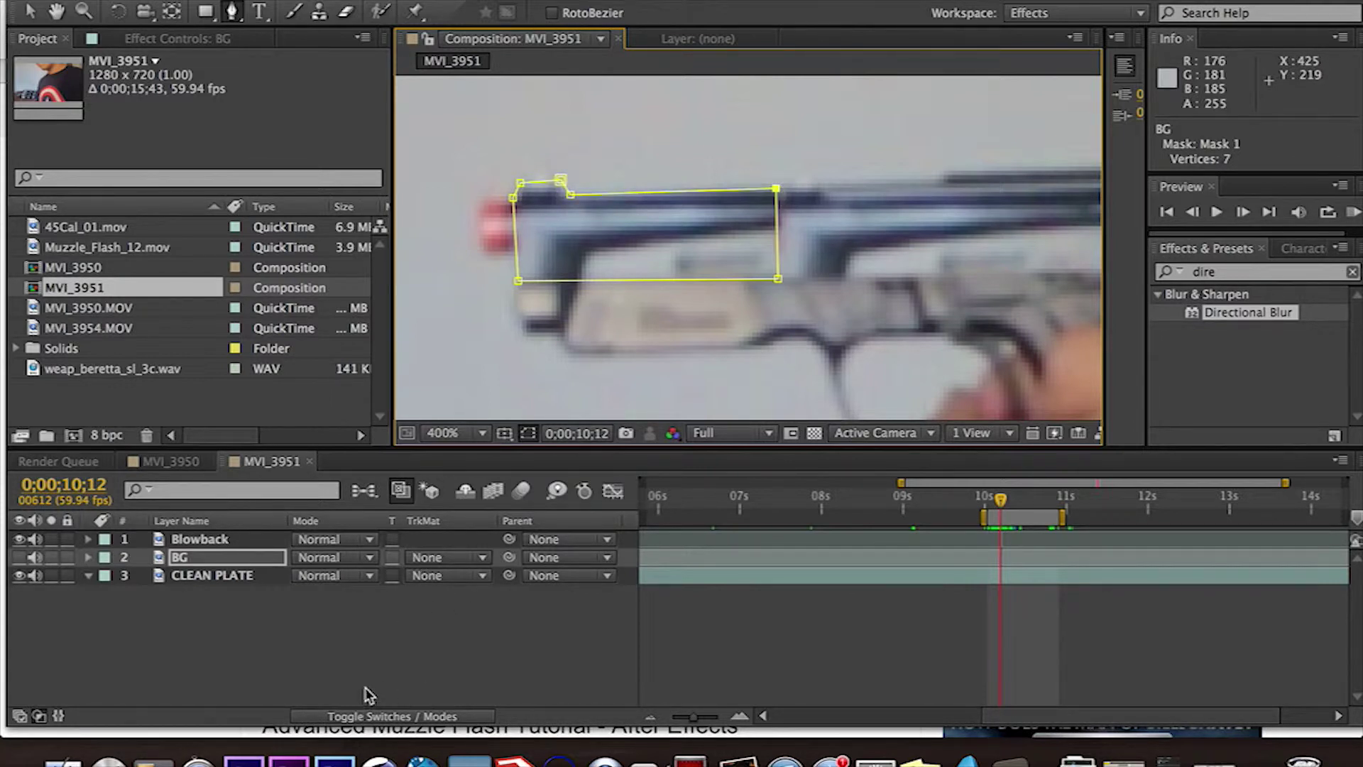
Make the BG layer visible again and deselect it to check the patch.
click(19, 557)
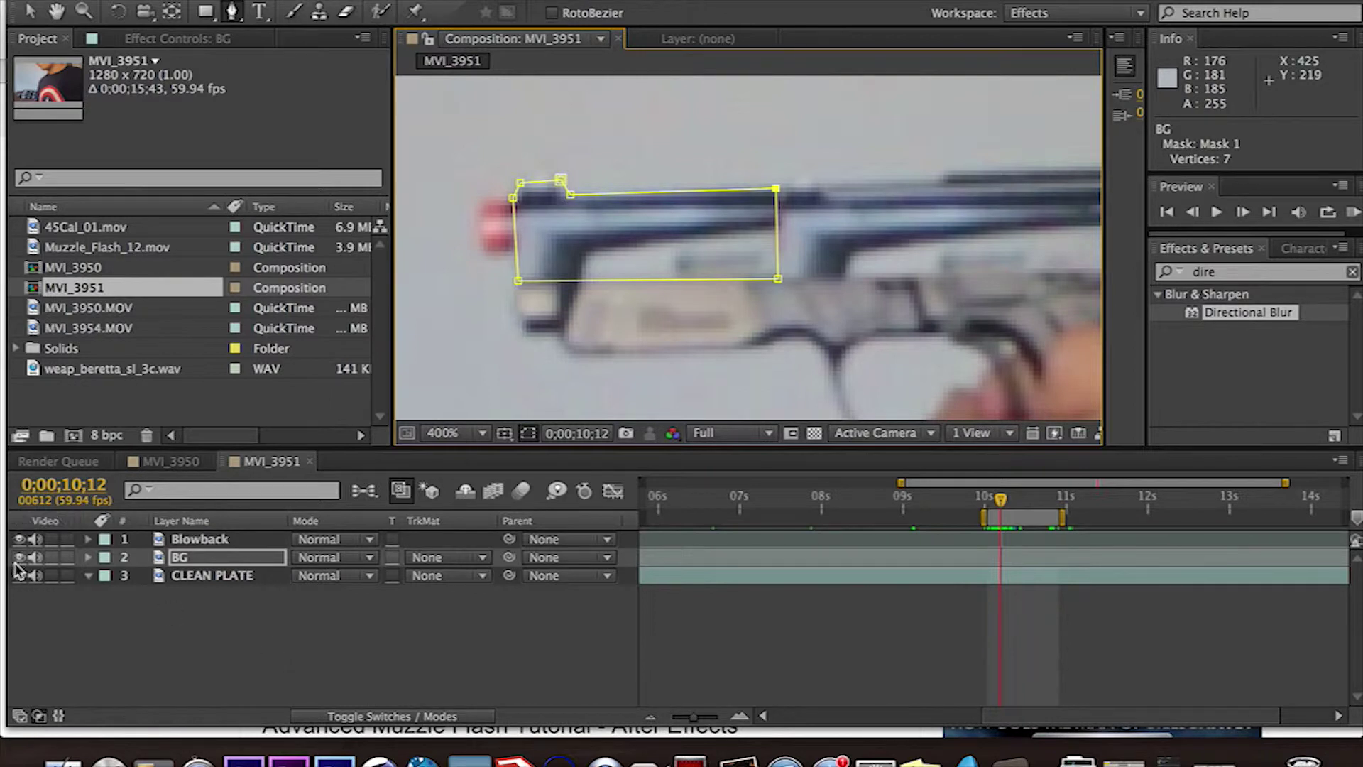
click(241, 665)
scroll(752, 278, down, 3)
scroll(739, 284, up, 4)
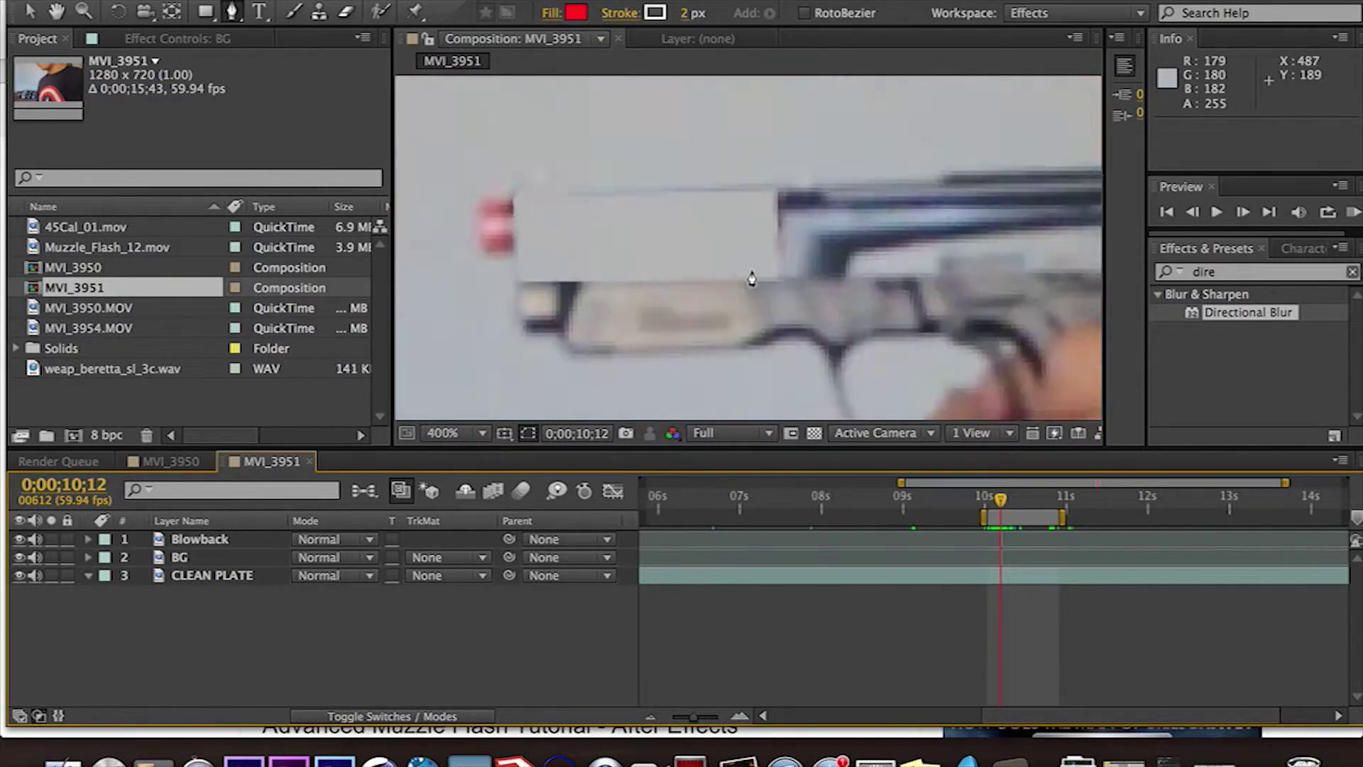
scroll(724, 291, down, 1)
Give BG's Mask 1 a 2.0,2.0 pixel Mask Feather.
click(232, 559)
key(m)
key(m)
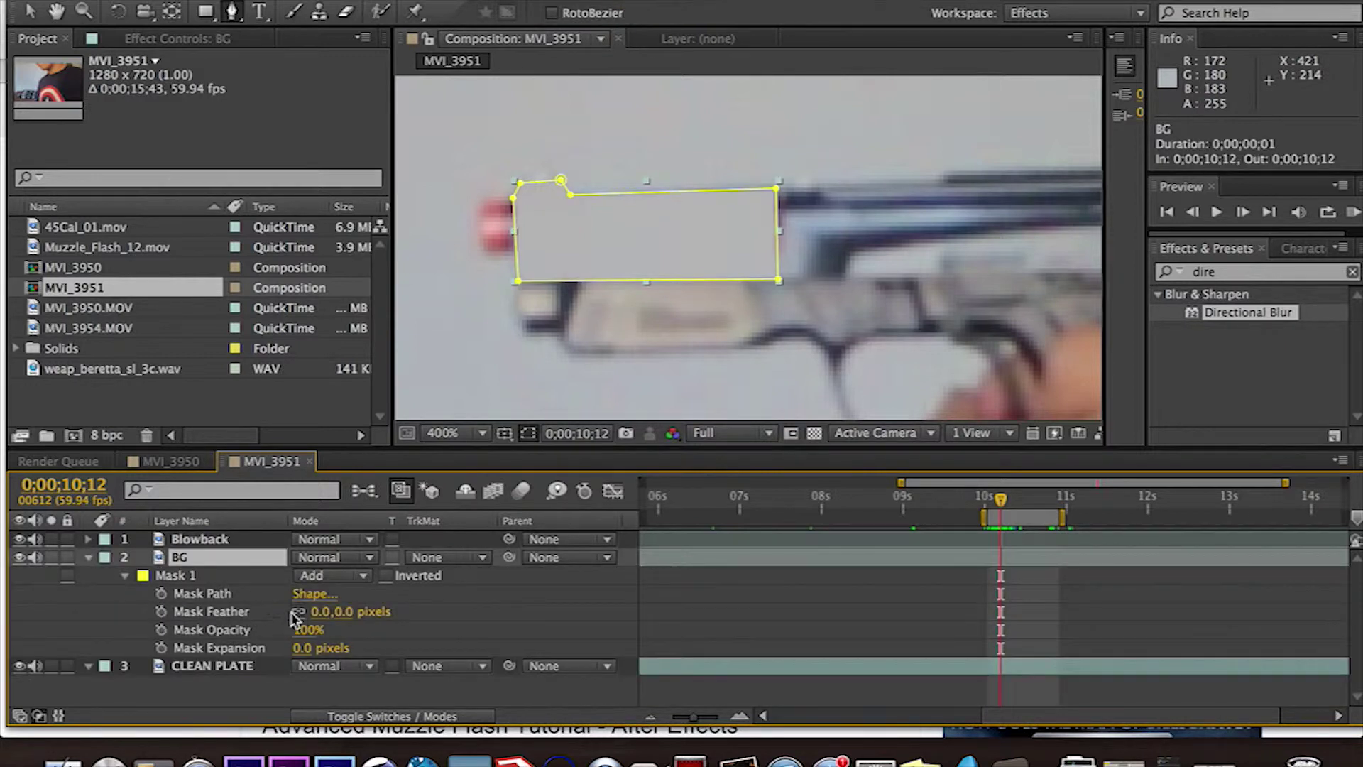
click(321, 612)
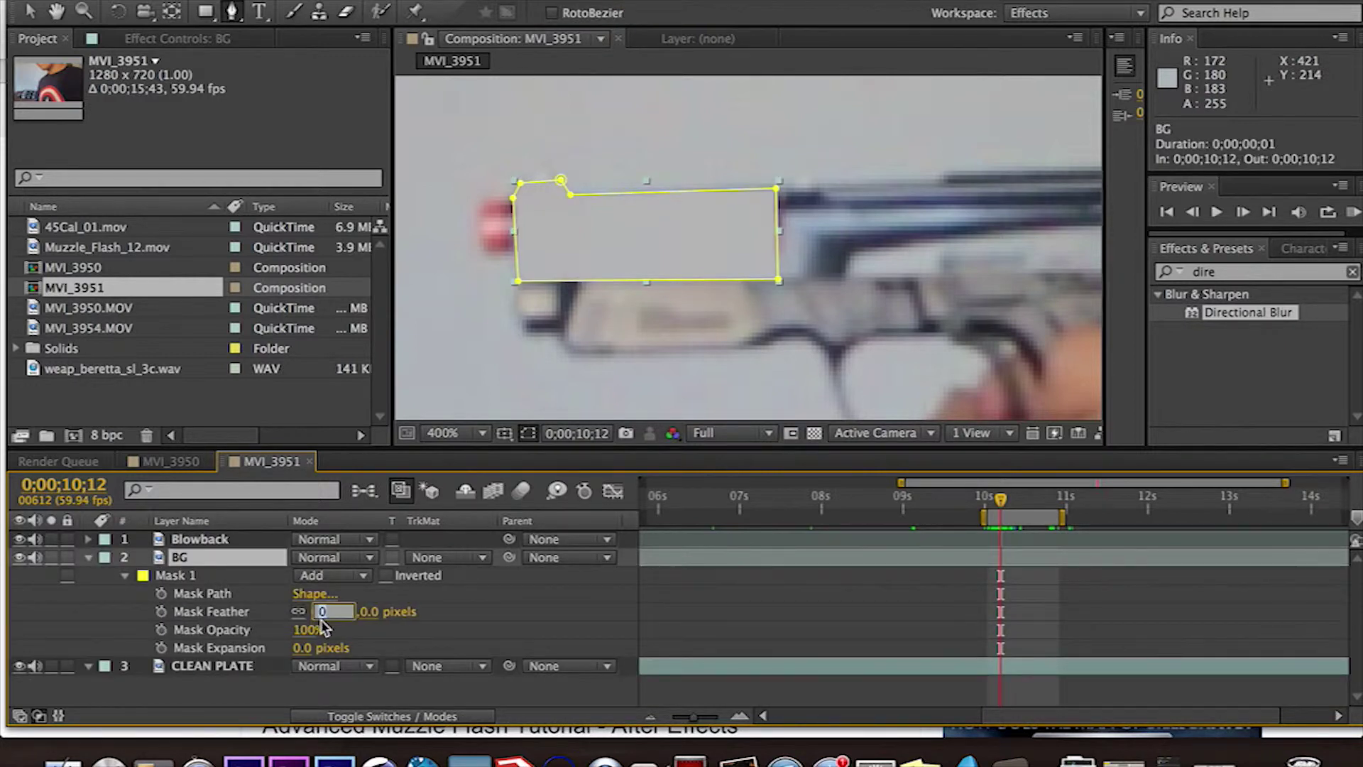
click(583, 612)
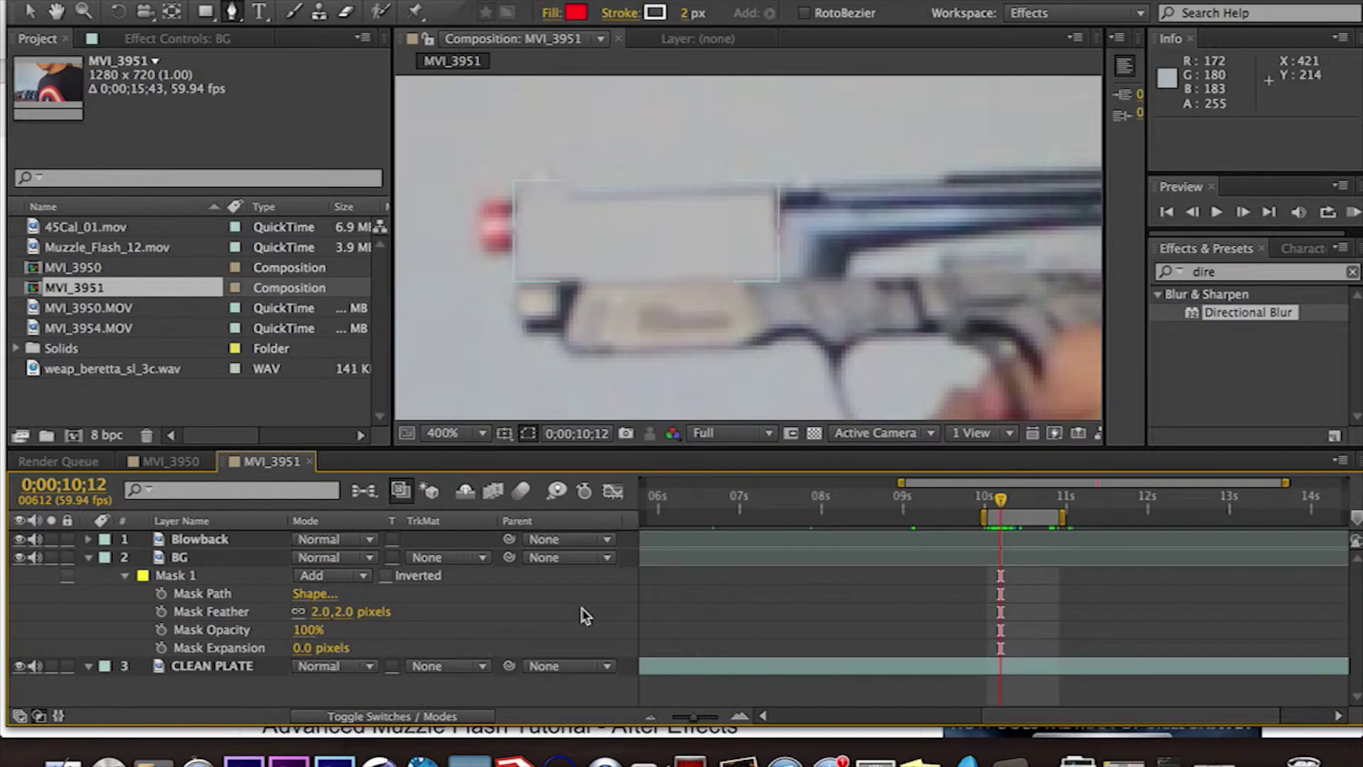
scroll(649, 347, down, 1)
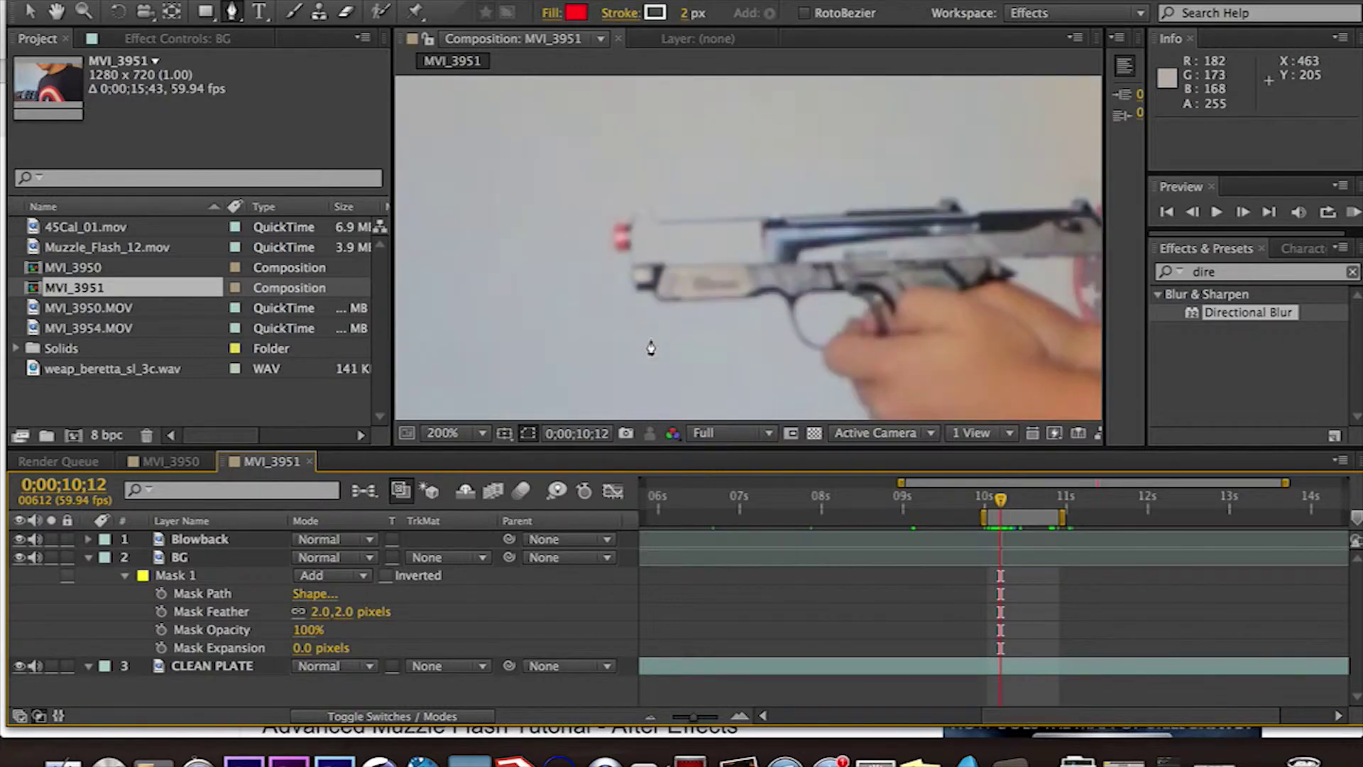
scroll(649, 347, up, 1)
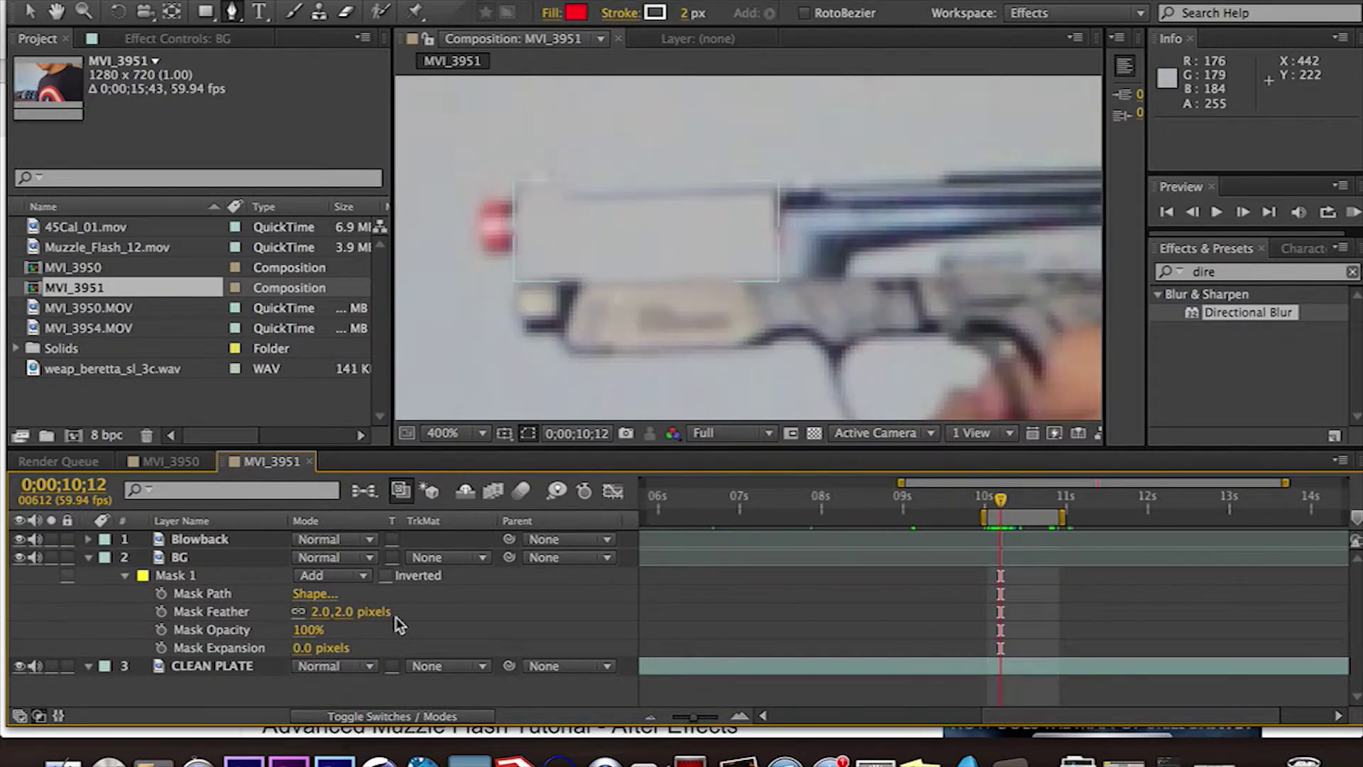
drag(319, 614, 317, 617)
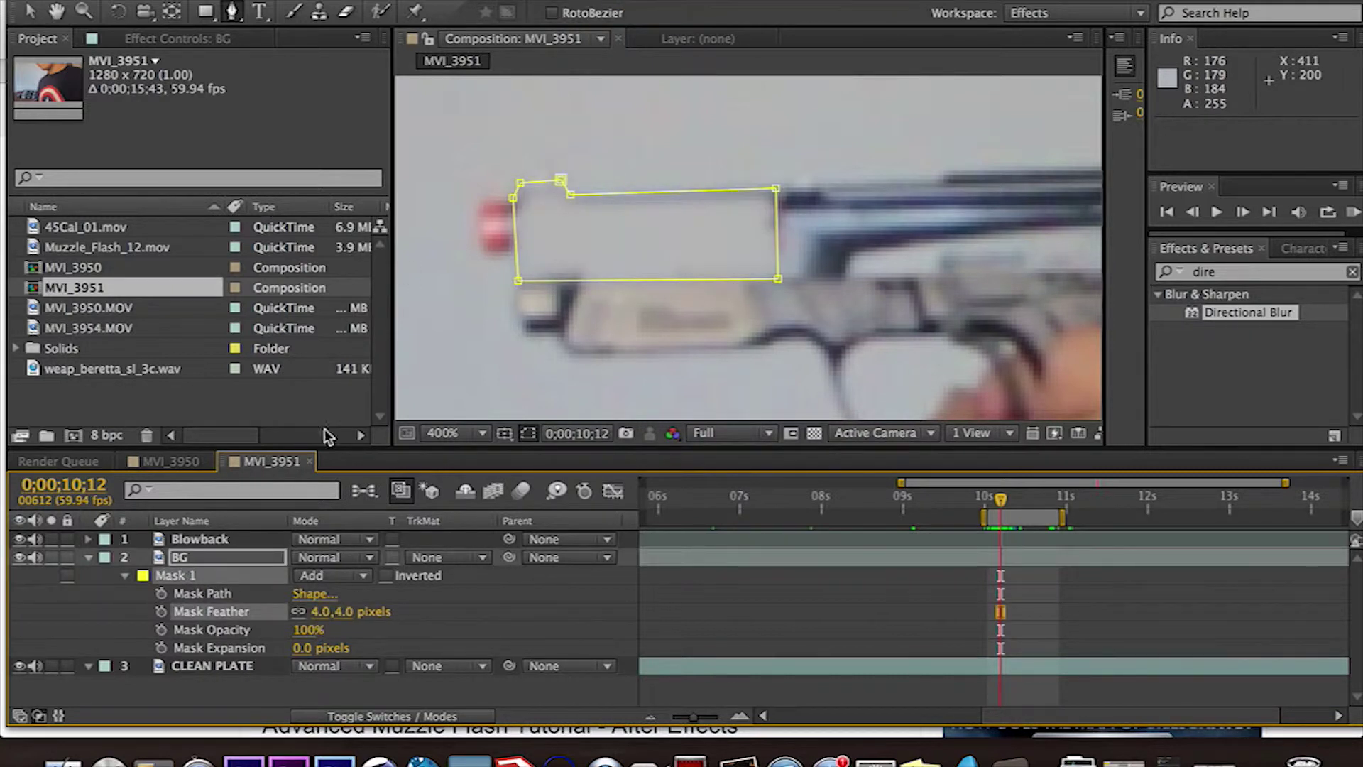
click(320, 612)
key(Return)
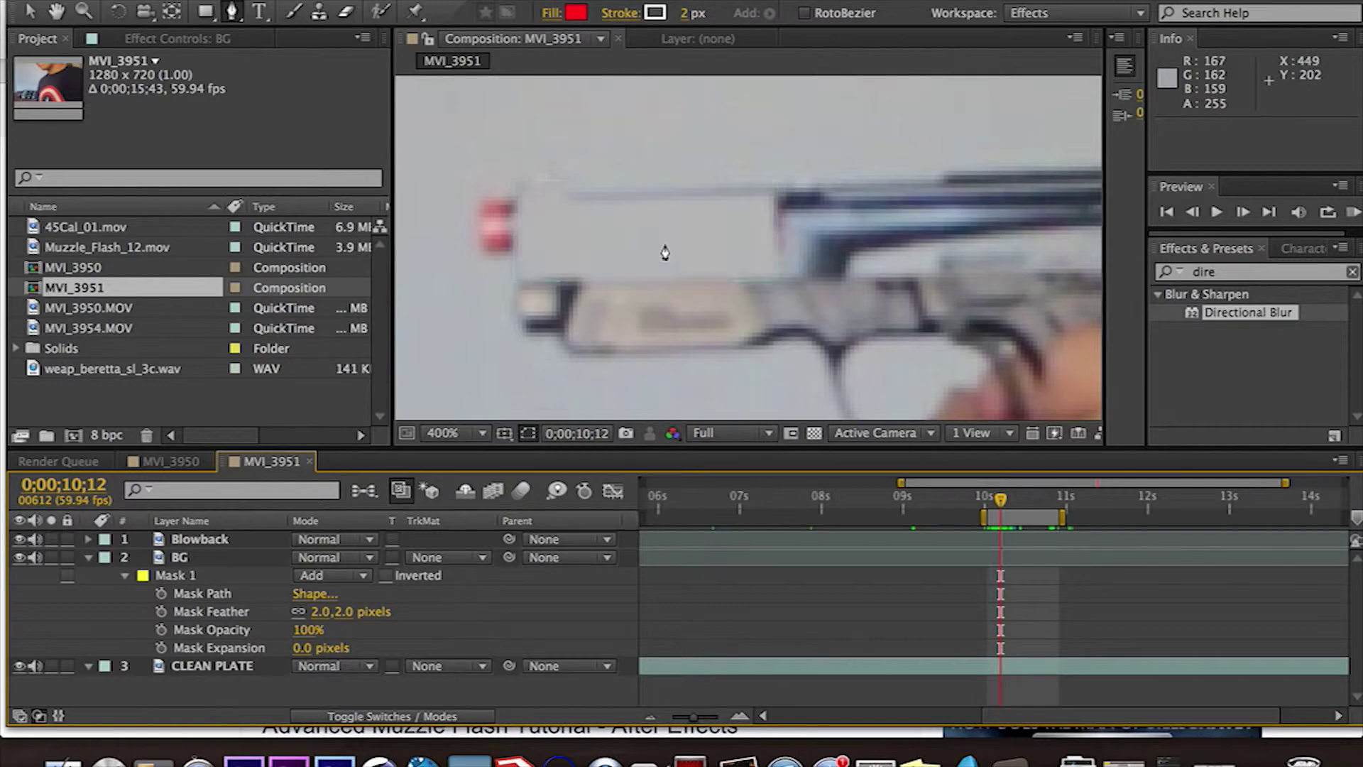
Set BG's Mask Expansion to 1.5 pixels and return to the Selection tool.
scroll(666, 252, down, 6)
scroll(665, 252, up, 2)
scroll(665, 252, up, 4)
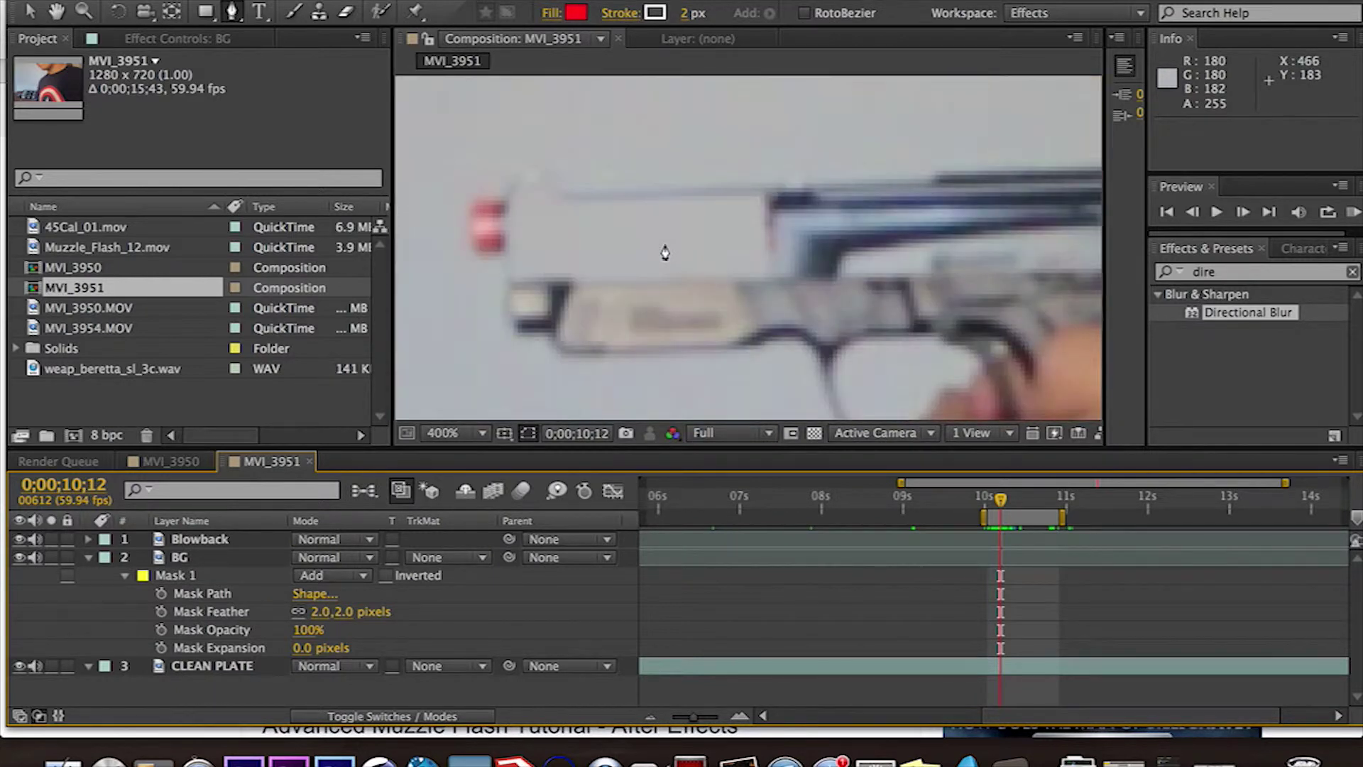
click(312, 648)
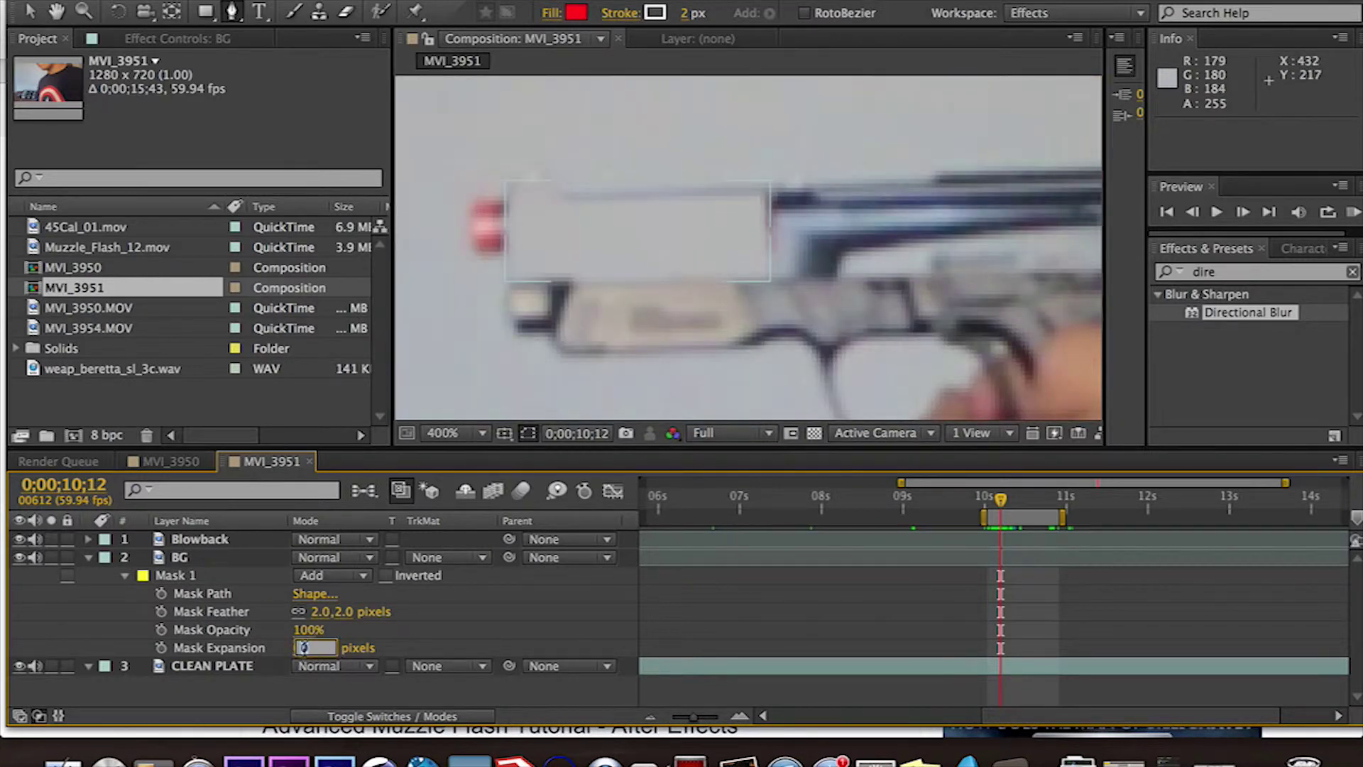
text(1.5)
click(432, 642)
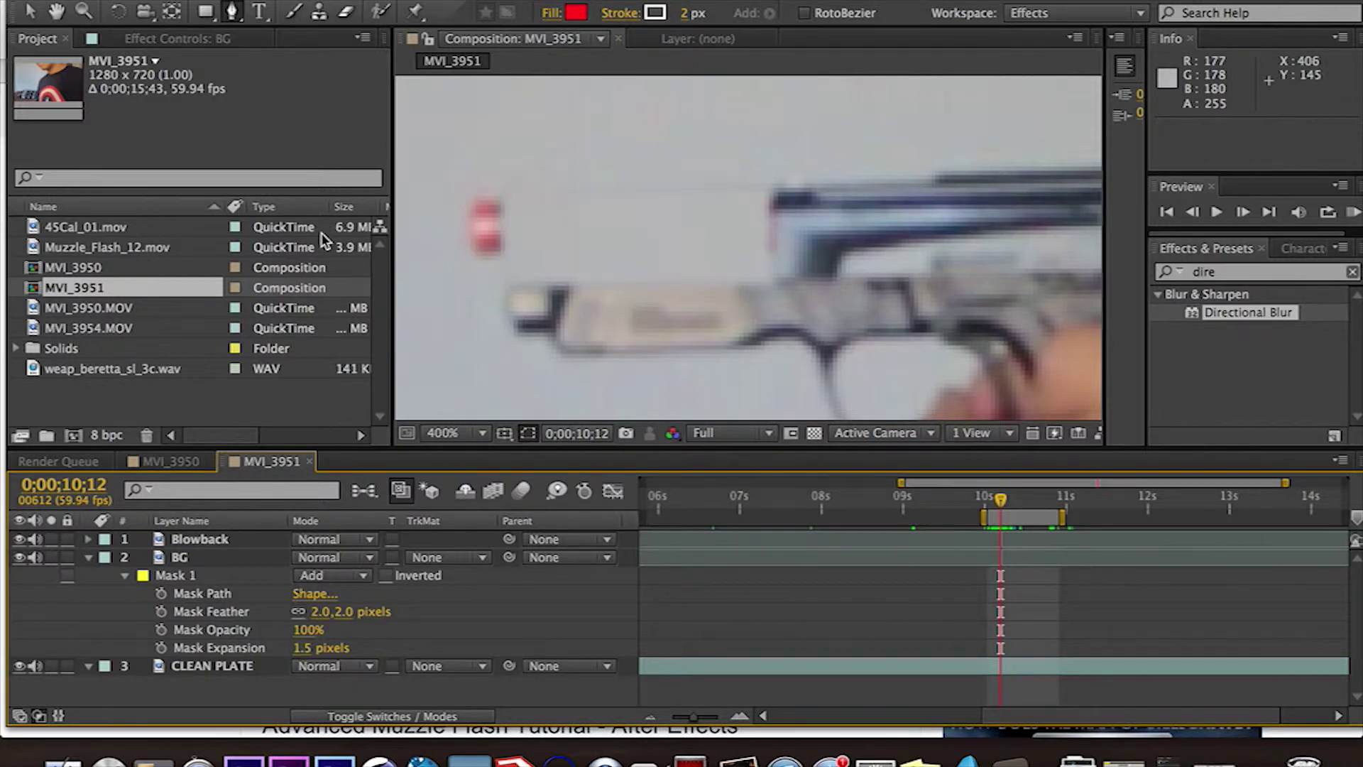
click(30, 14)
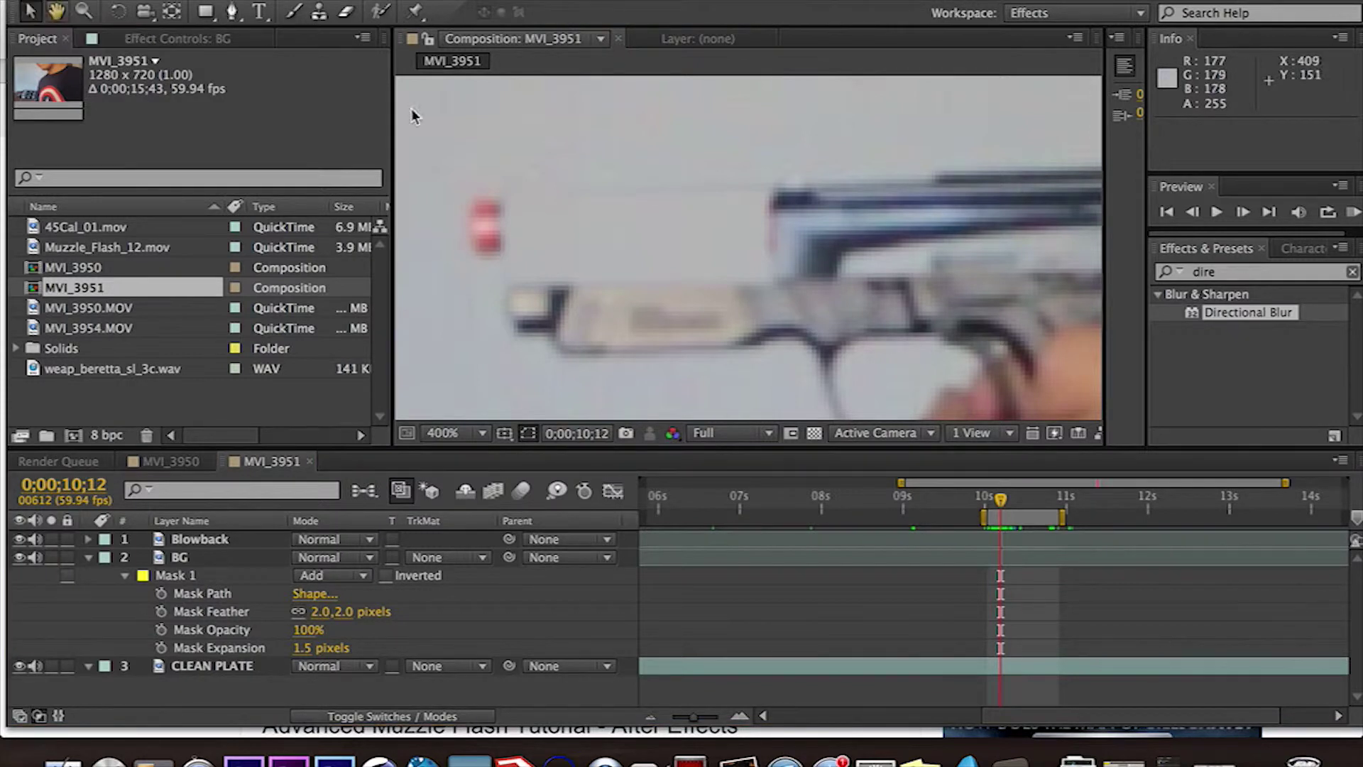
Collapse BG's mask, preview the recoil, and return to frame 10;12 with the slide blown back.
click(198, 660)
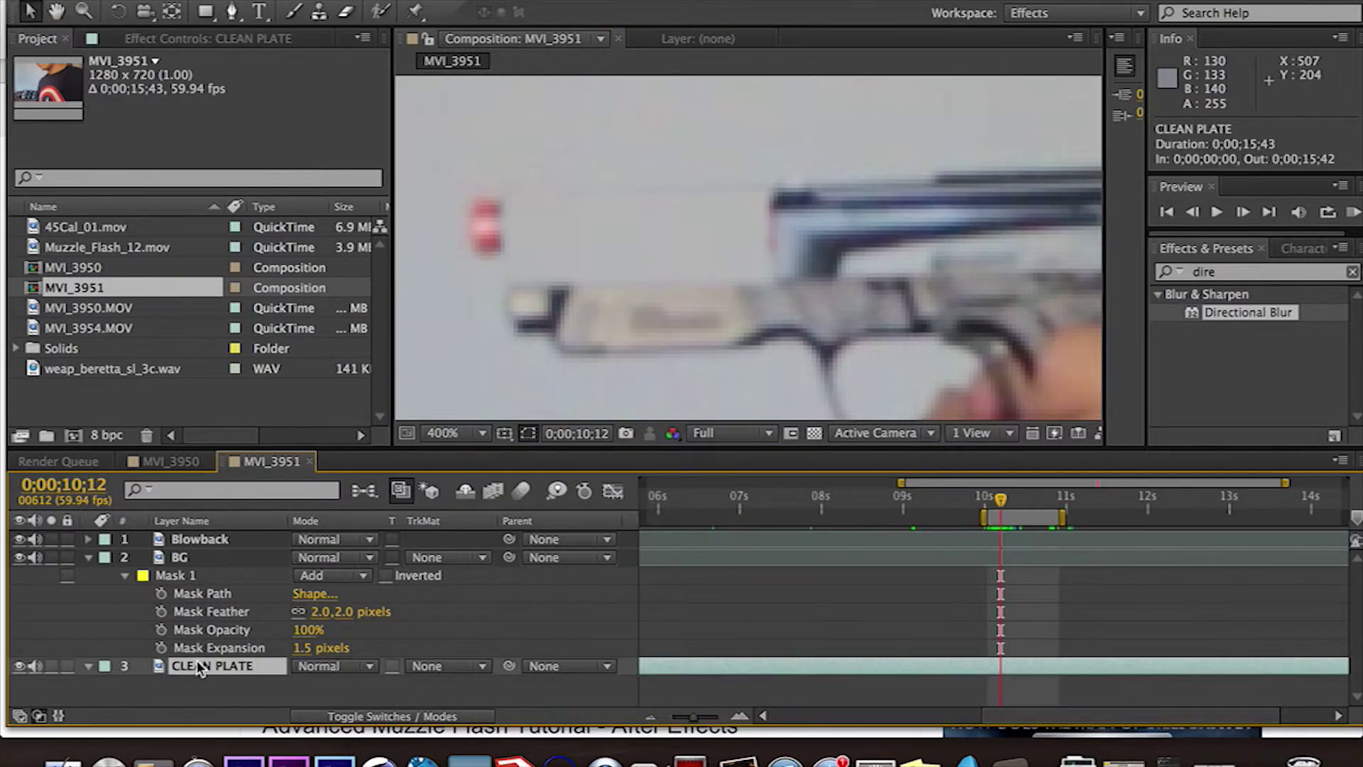
click(88, 558)
click(182, 639)
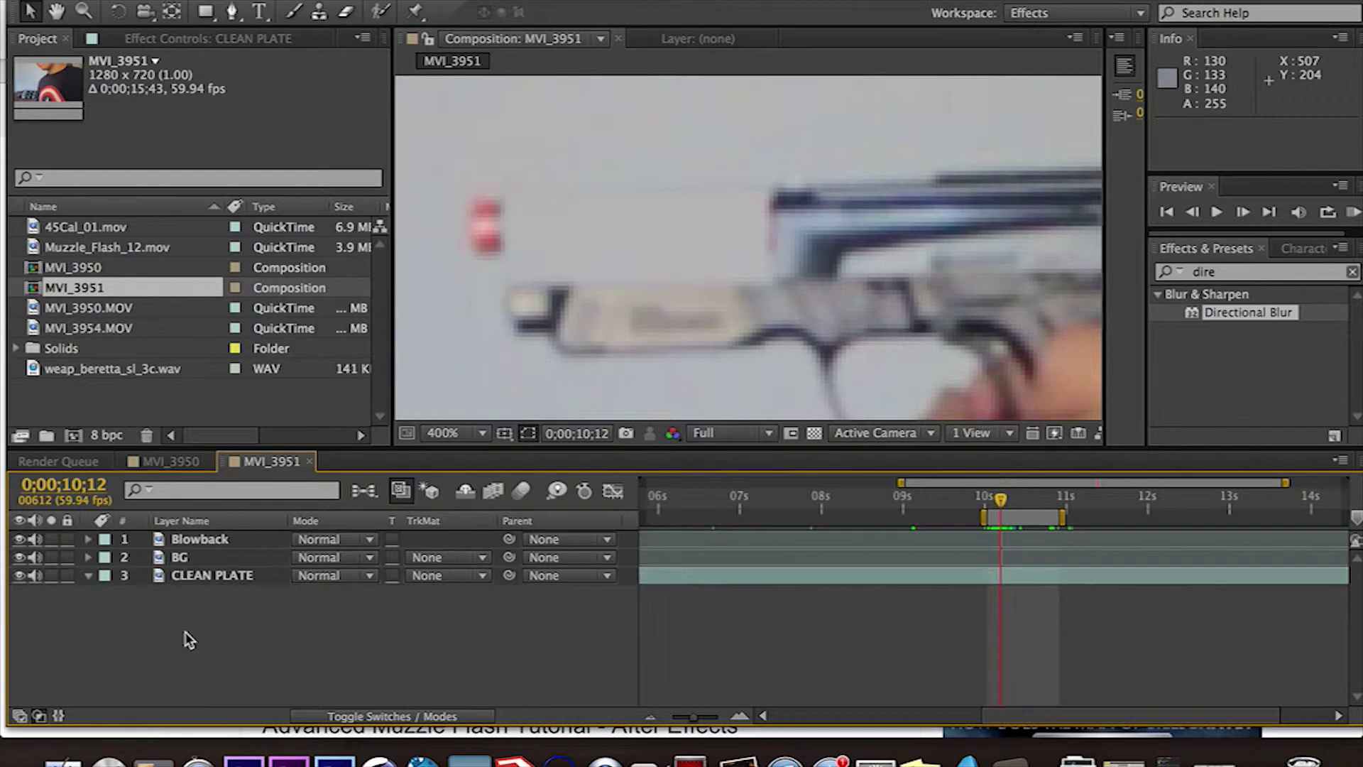
key(slash)
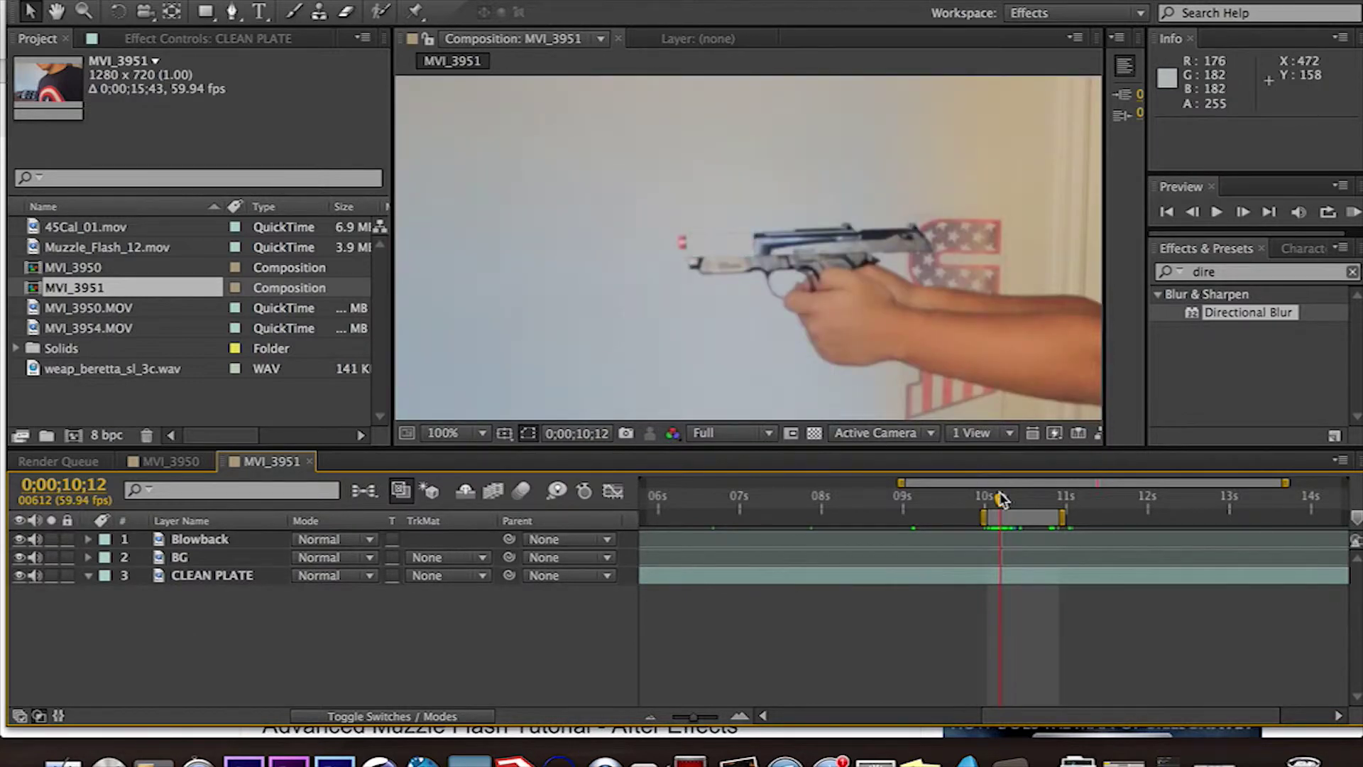
drag(998, 500, 995, 504)
key(space)
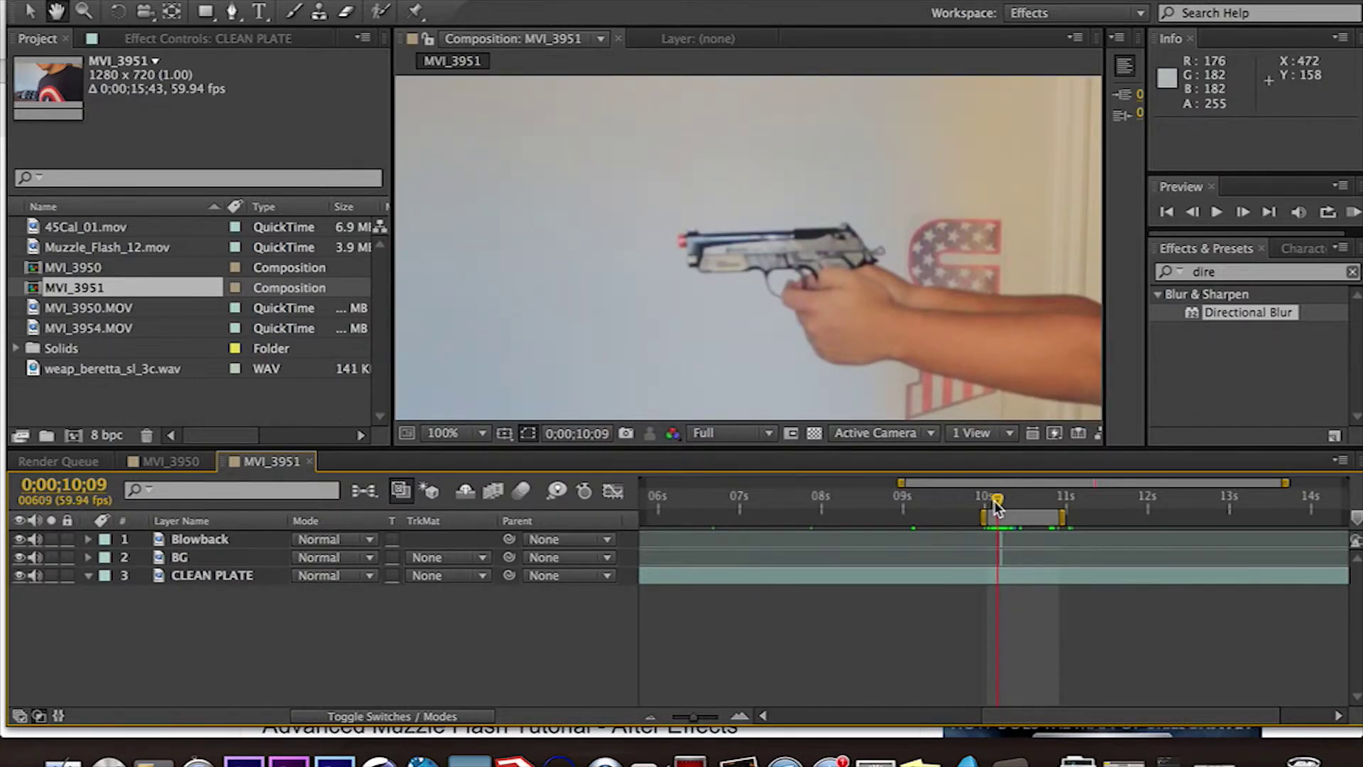
key(space)
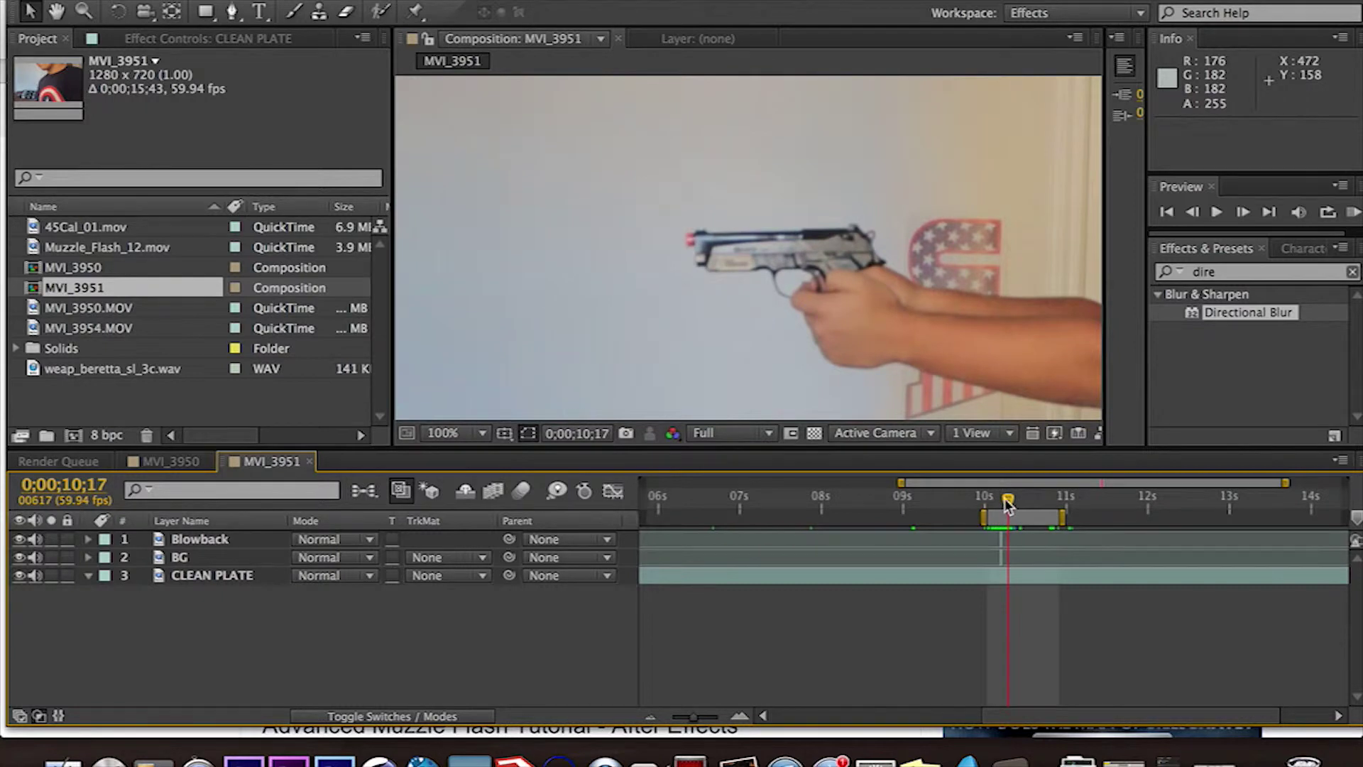
drag(1007, 503, 1001, 499)
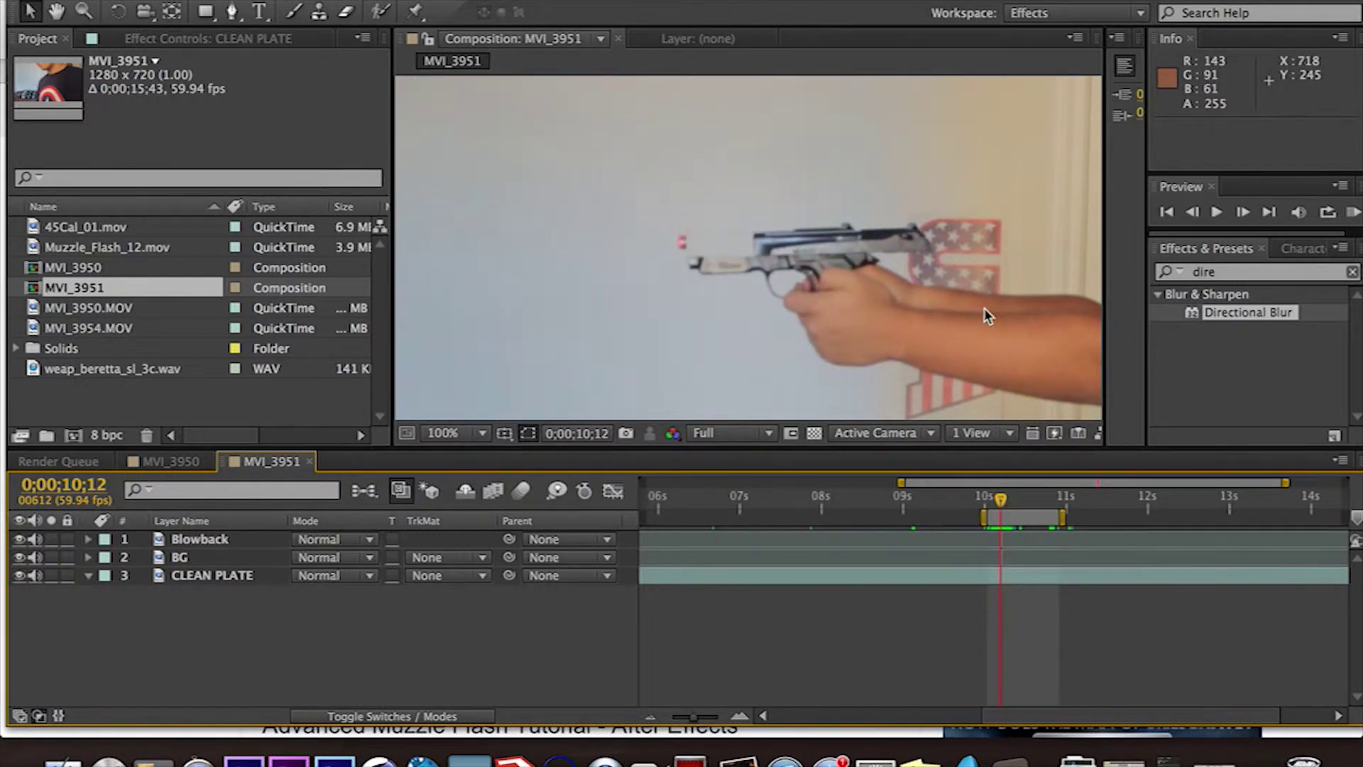
Zoom the viewer to 400% and start a new 1280×720 solid.
key(period)
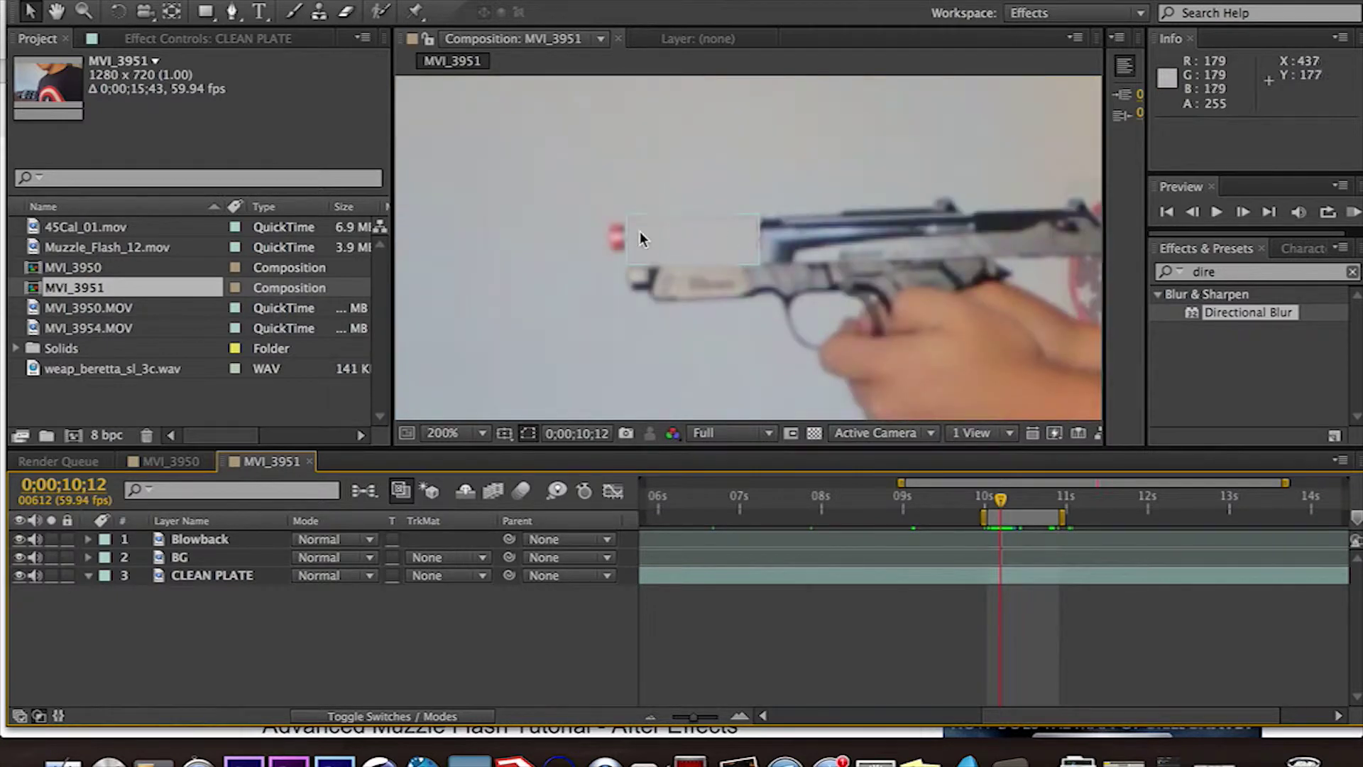
key(period)
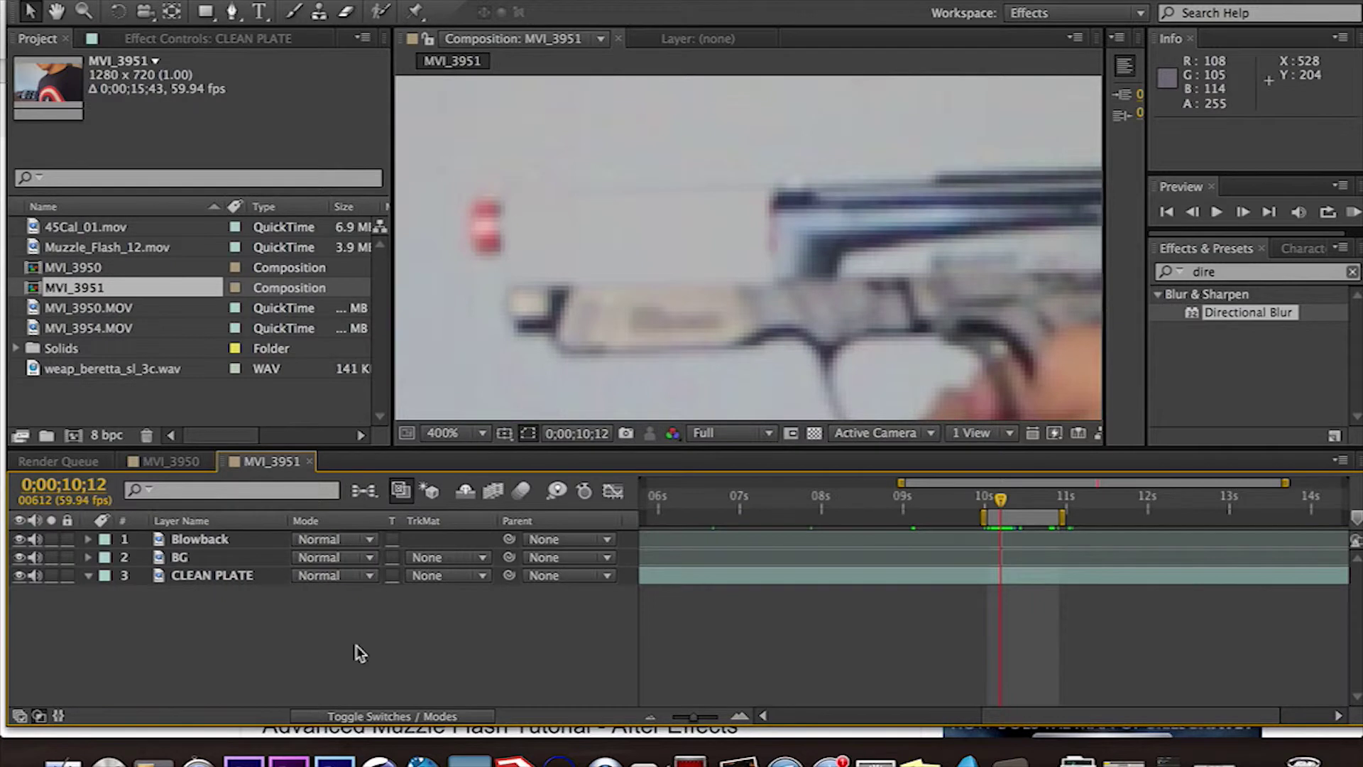
key(ctrl+y)
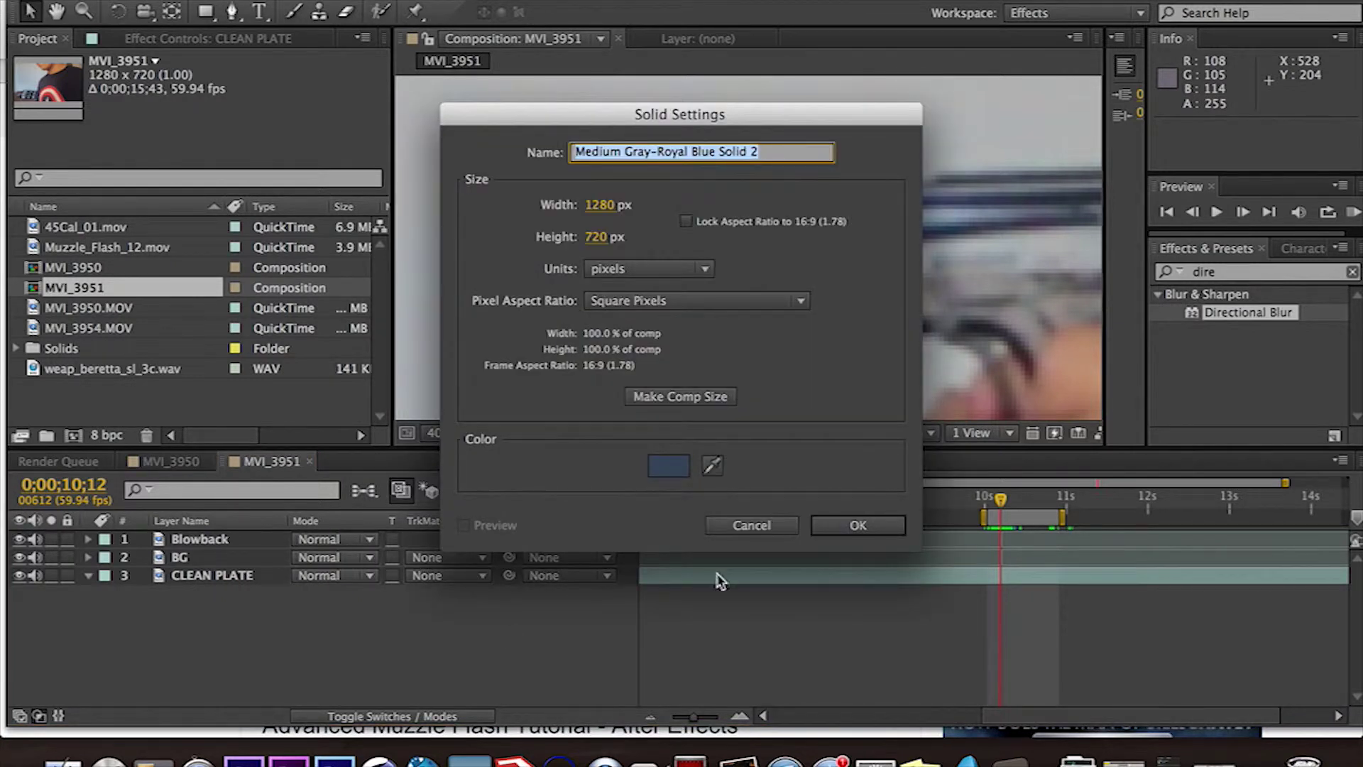
Create the new solid in a dark royal blue colour.
click(667, 465)
click(973, 243)
click(1040, 369)
key(Return)
key(Return)
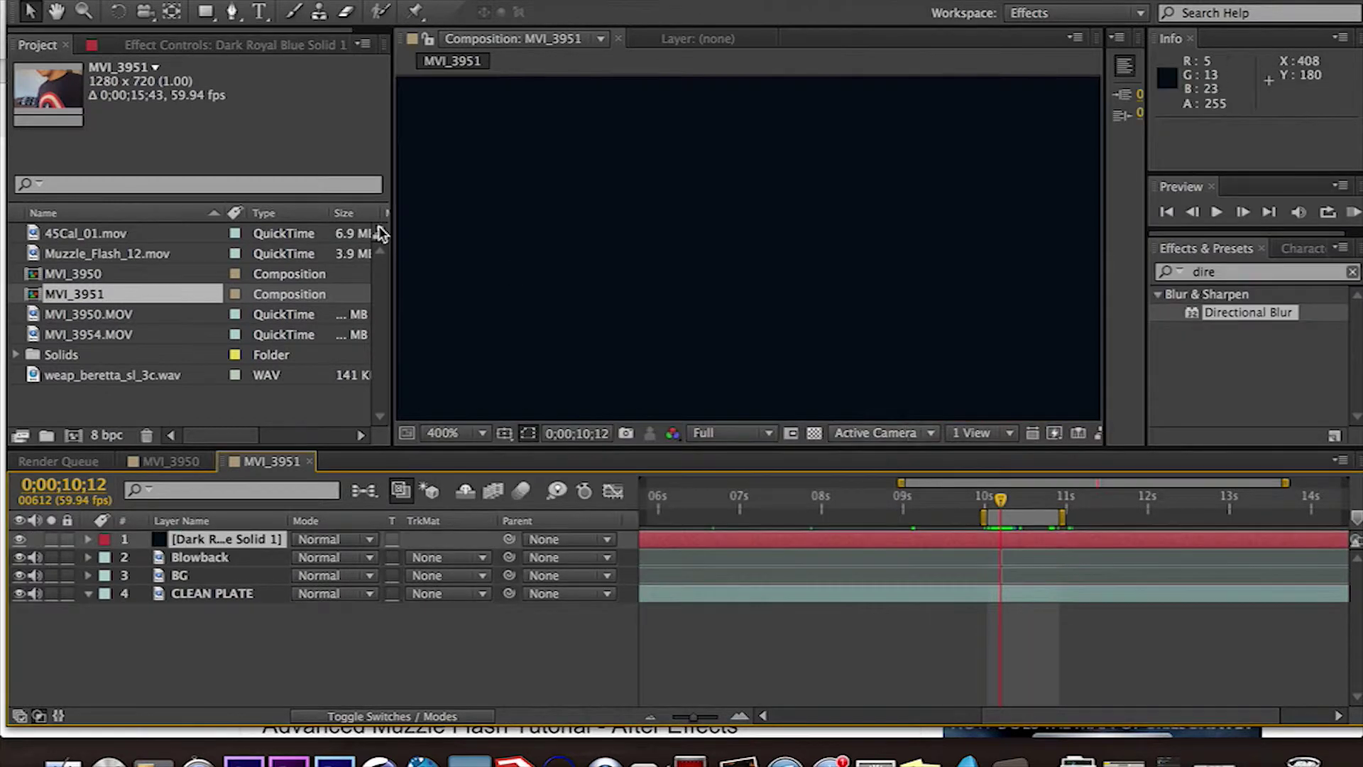
Hide the solid and draw a four-point rectangular mask from the muzzle tip to the slide front.
click(20, 539)
click(232, 10)
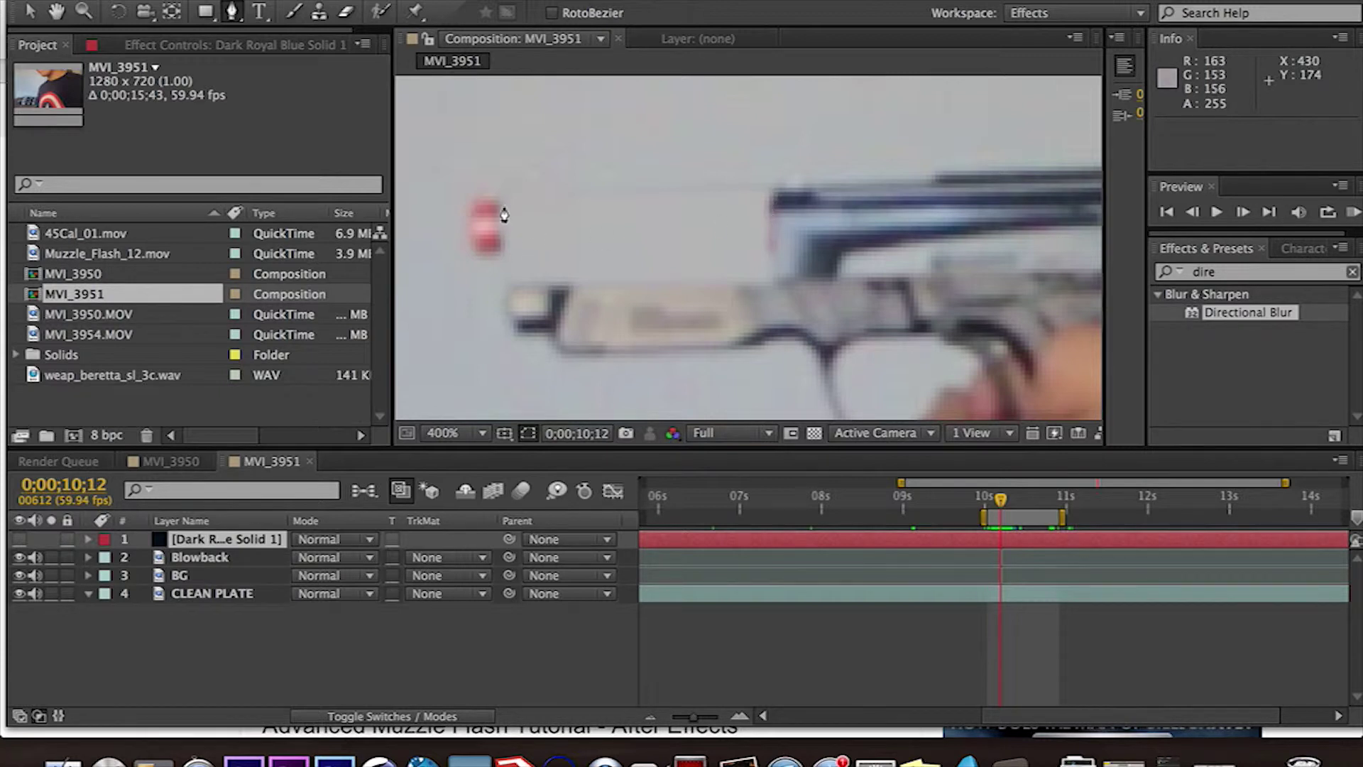
click(503, 200)
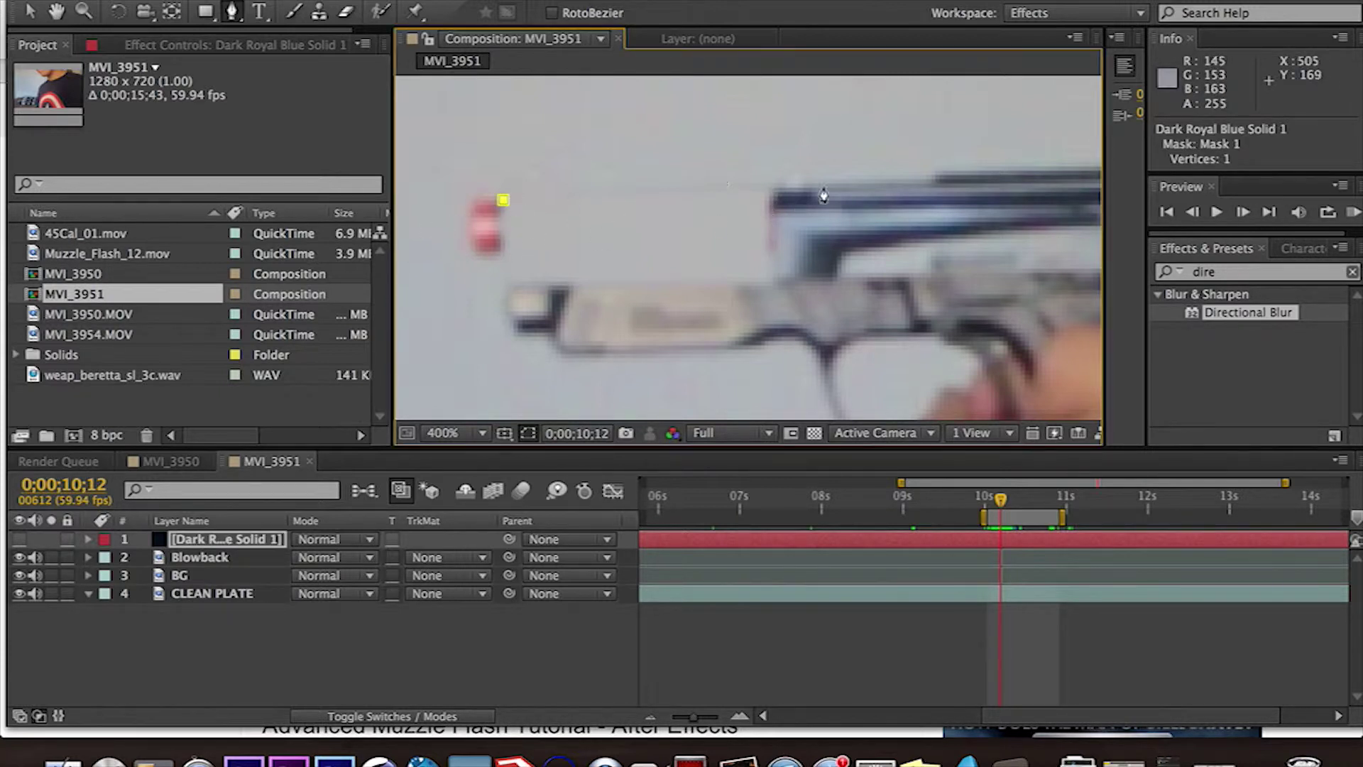
click(769, 201)
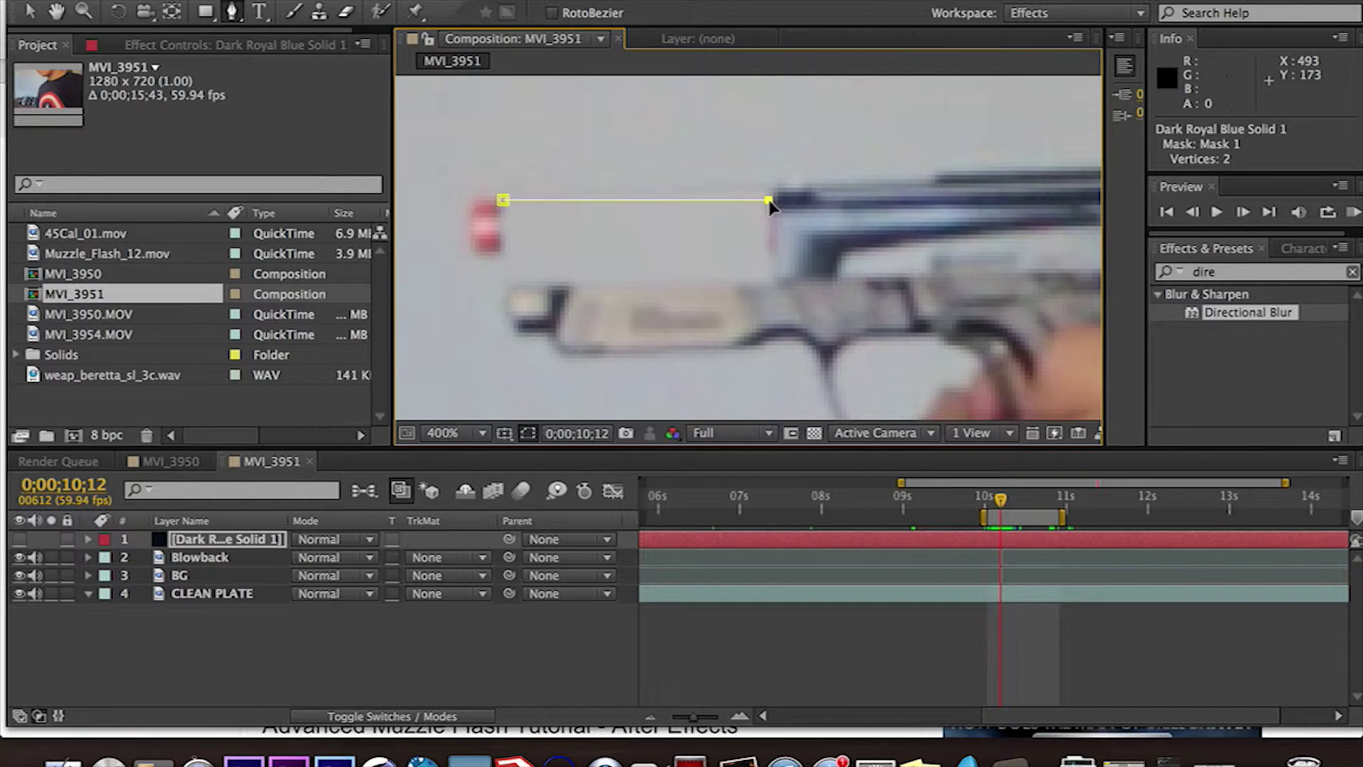
click(767, 250)
click(504, 251)
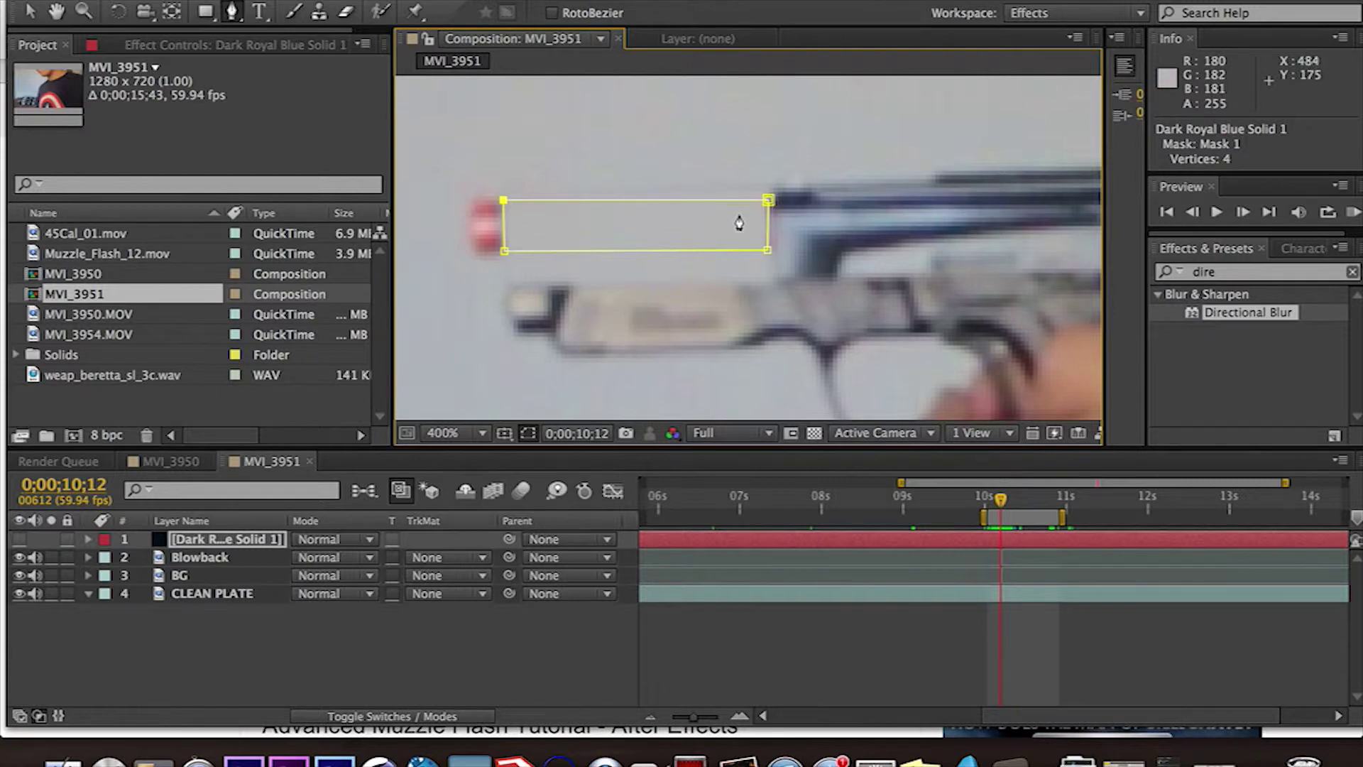
Show the masked solid again and check its rectangle mask outline.
click(19, 540)
click(142, 642)
scroll(642, 274, down, 5)
scroll(641, 274, up, 5)
click(229, 539)
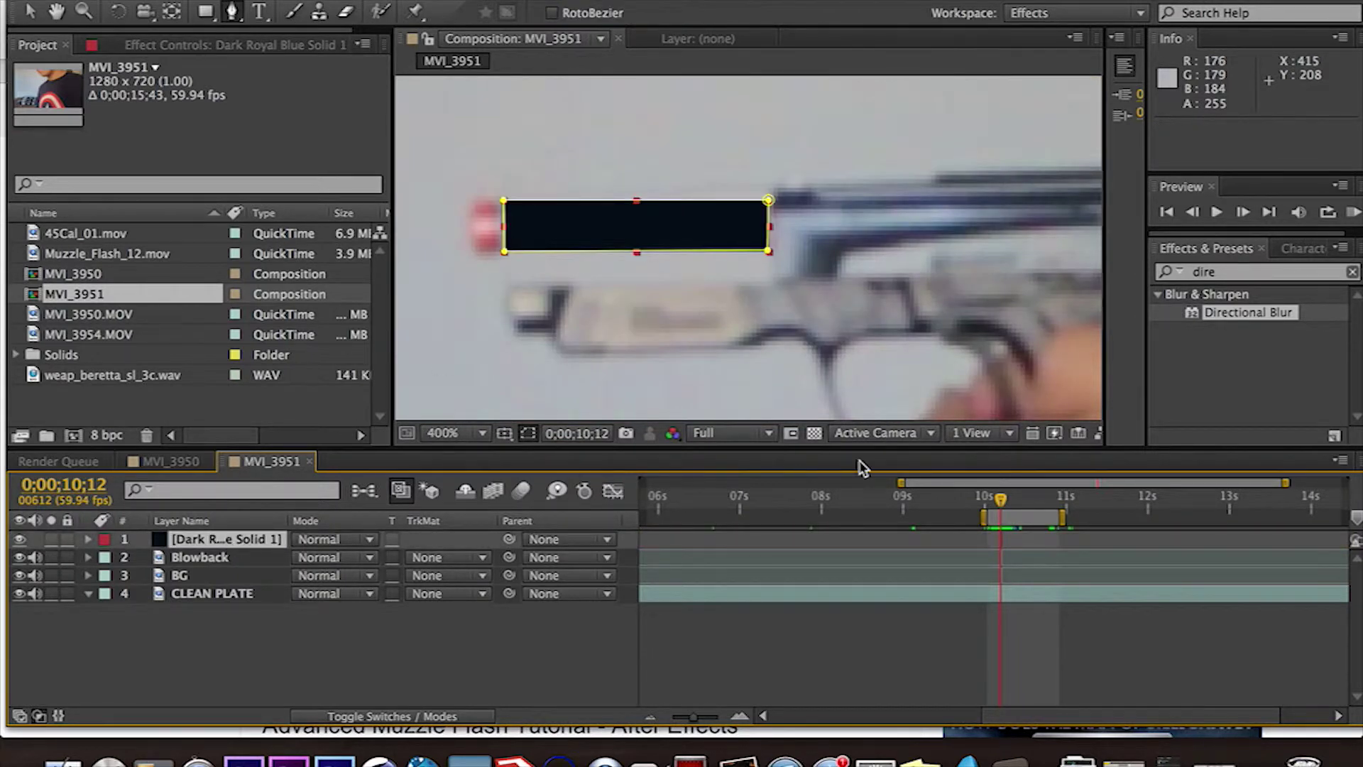
key(comma)
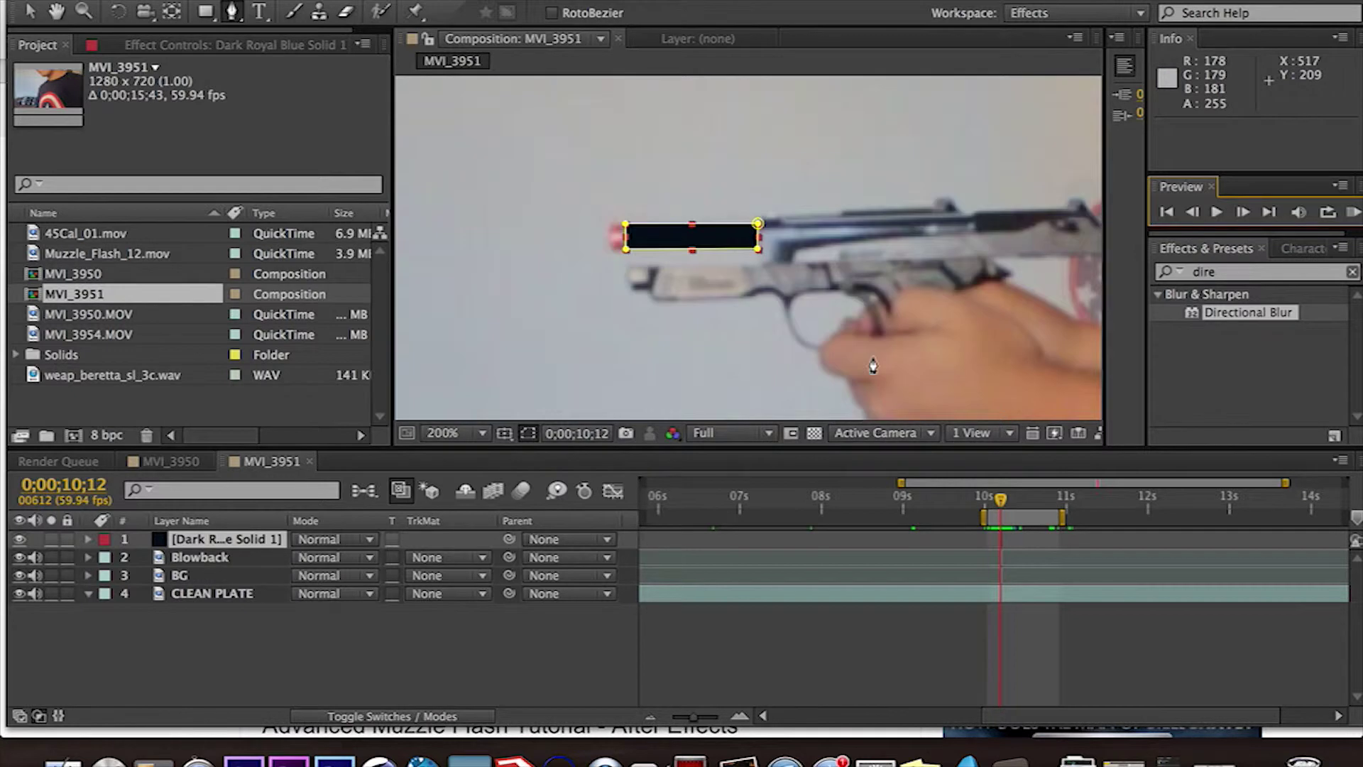
key(comma)
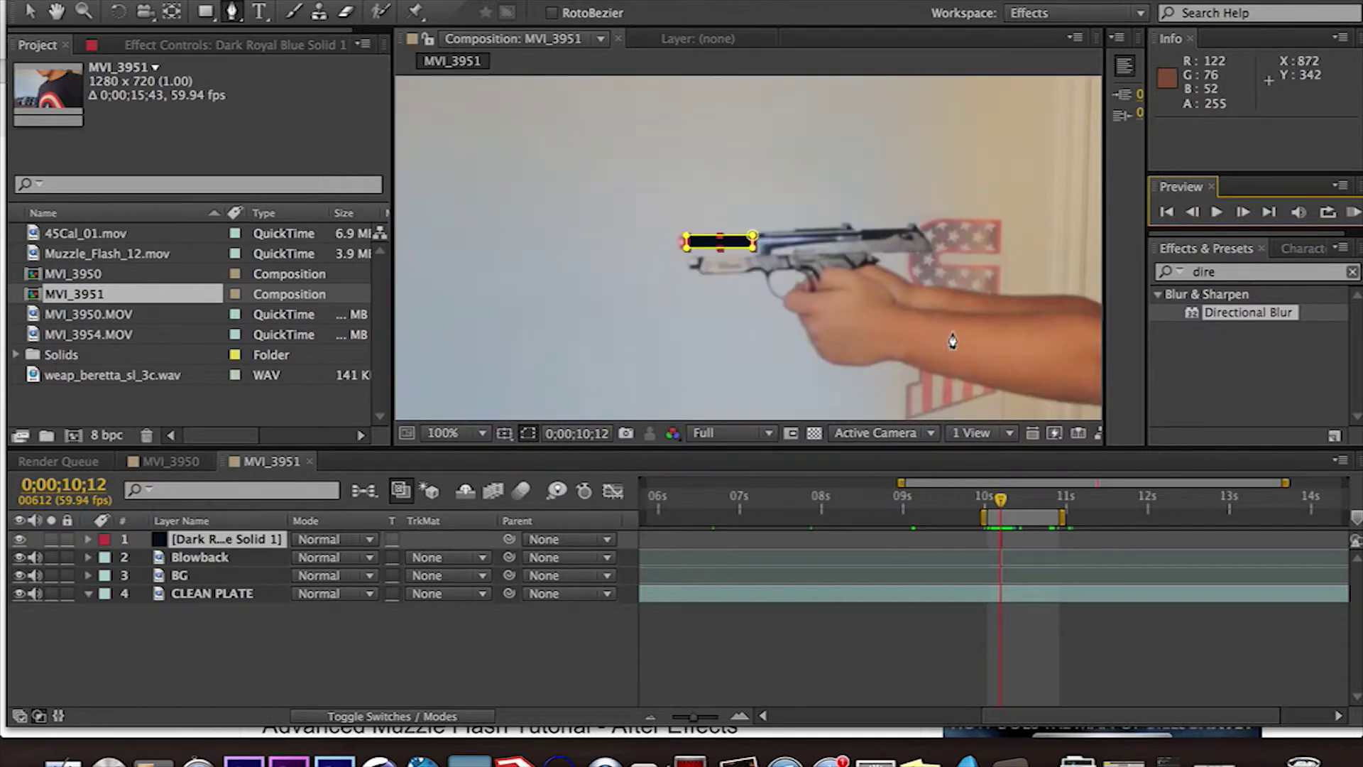
click(621, 657)
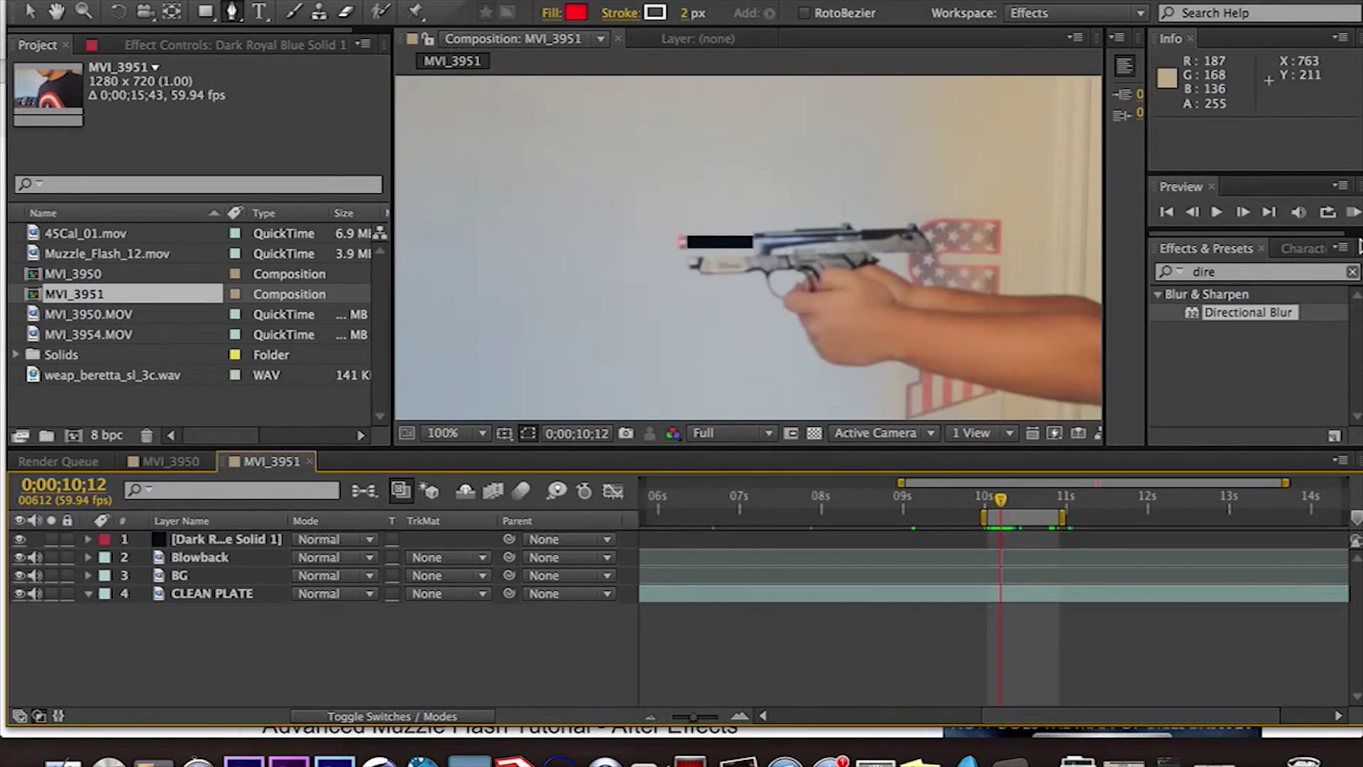
click(1354, 213)
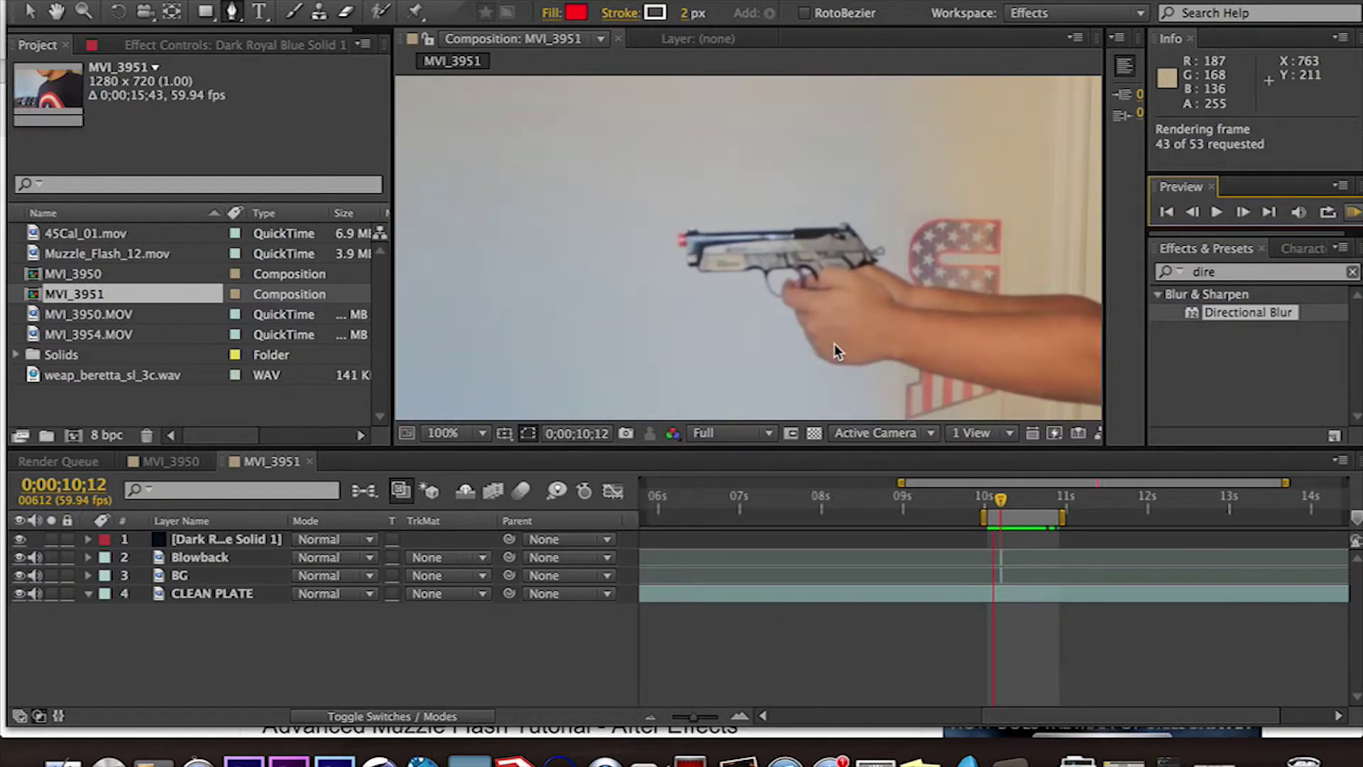
key(space)
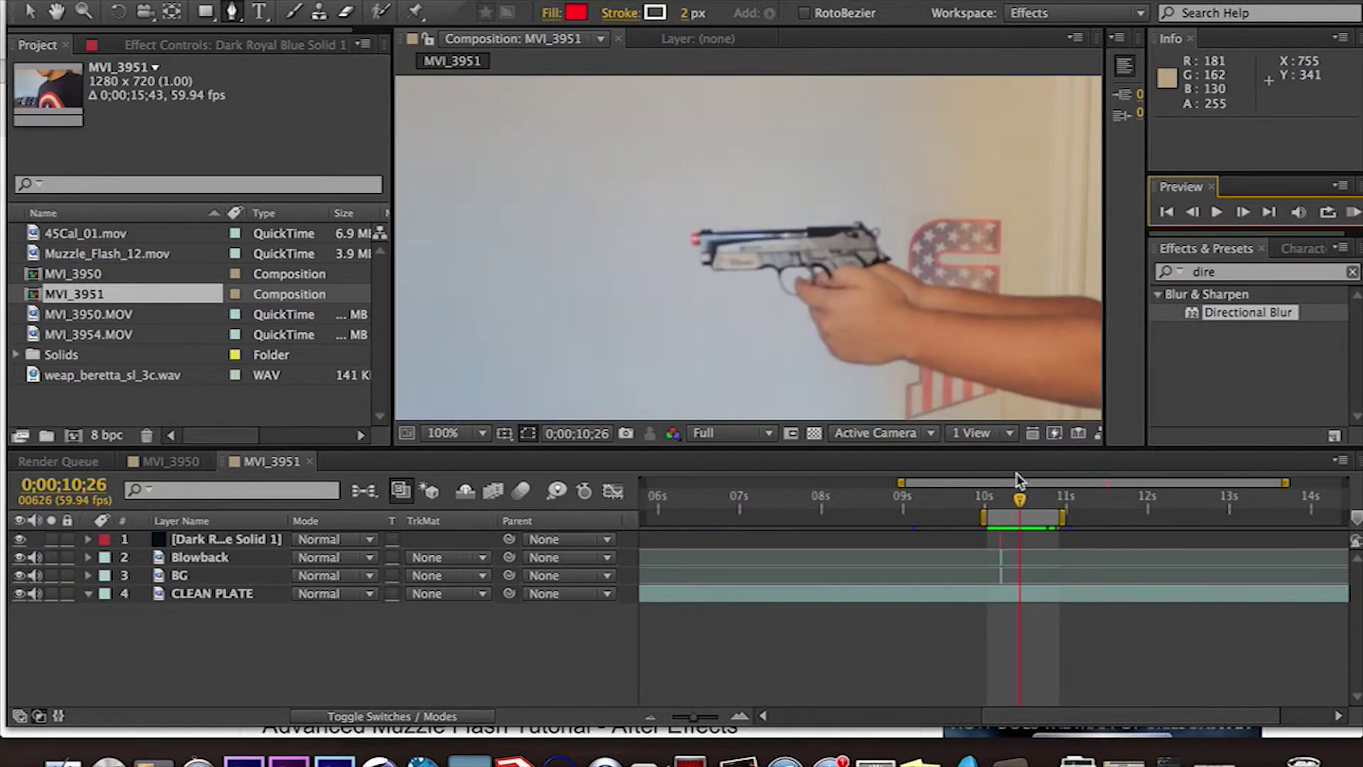
mouse_move(1008, 506)
mouse_down()
mouse_move(986, 504)
mouse_move(1020, 505)
mouse_move(1002, 506)
mouse_up()
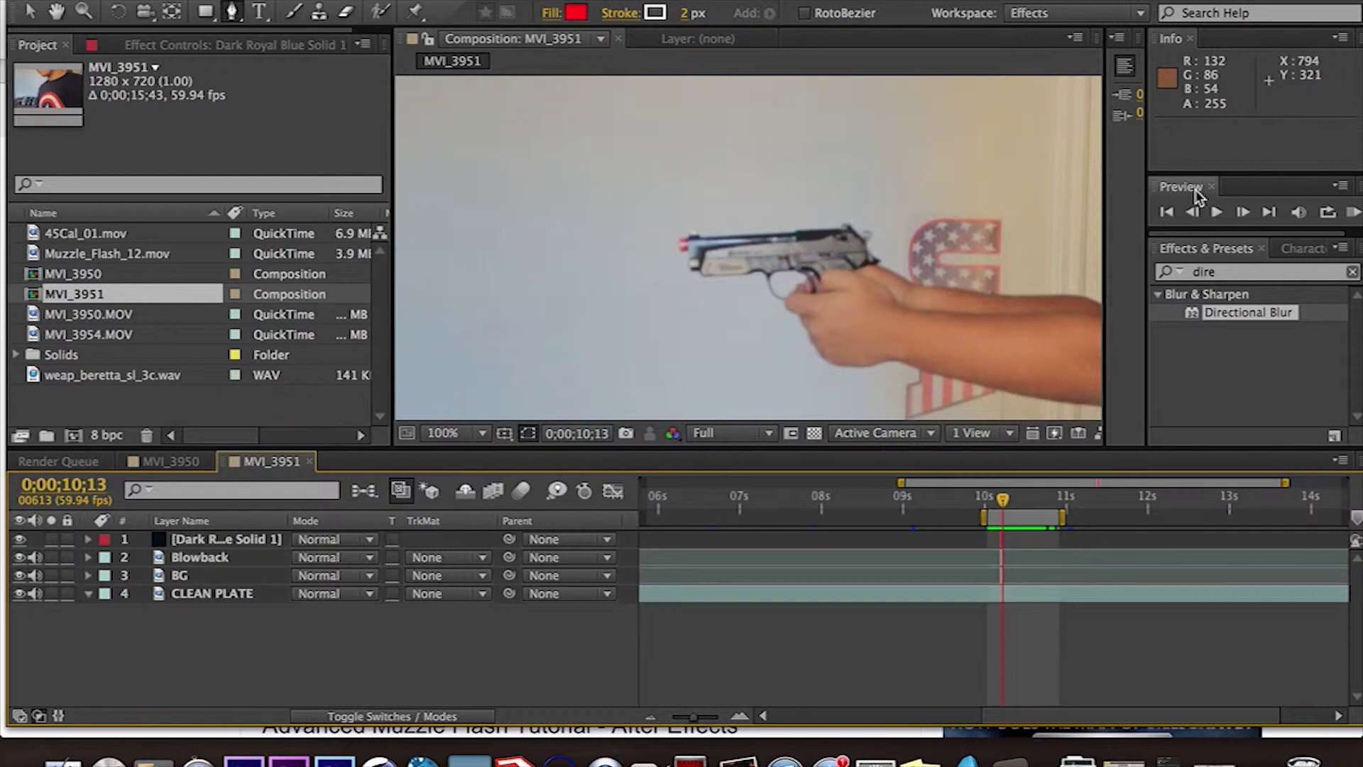
click(1191, 213)
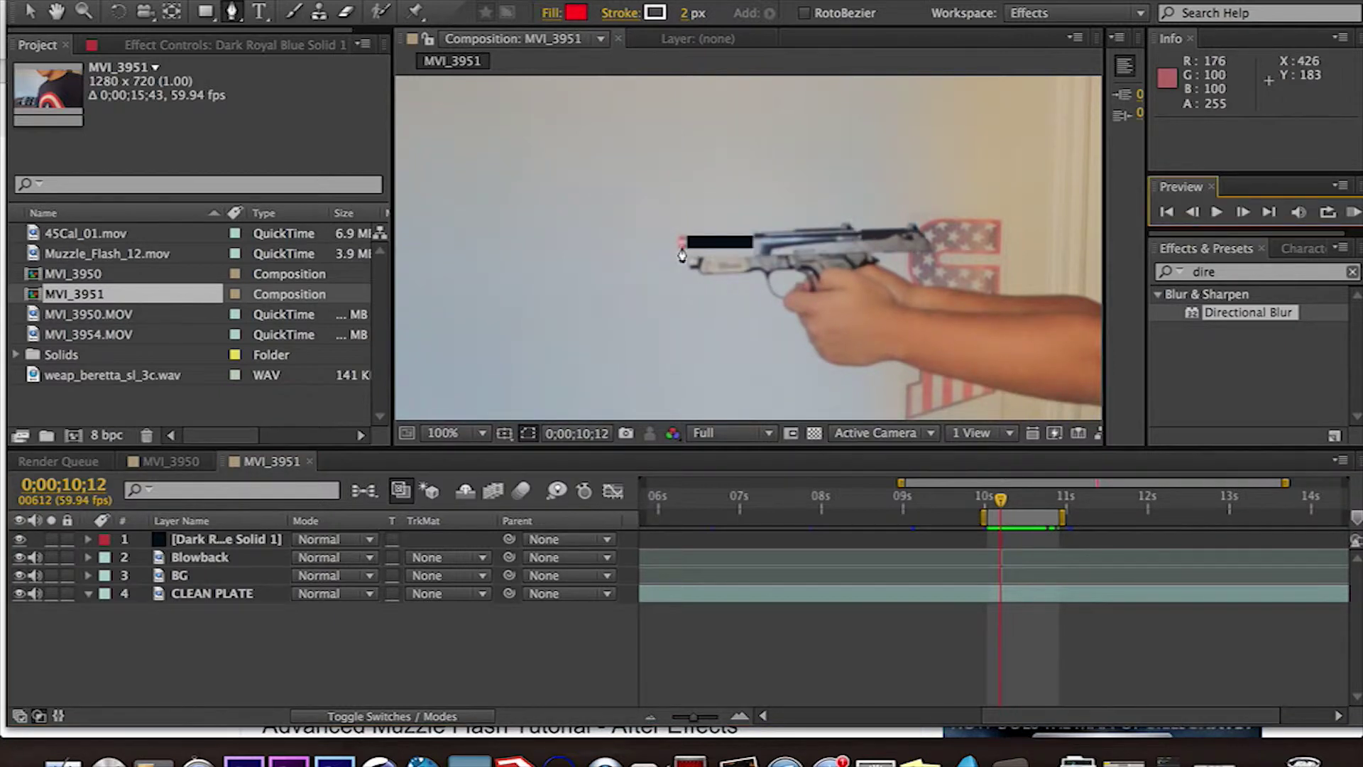
scroll(747, 248, up, 4)
click(188, 539)
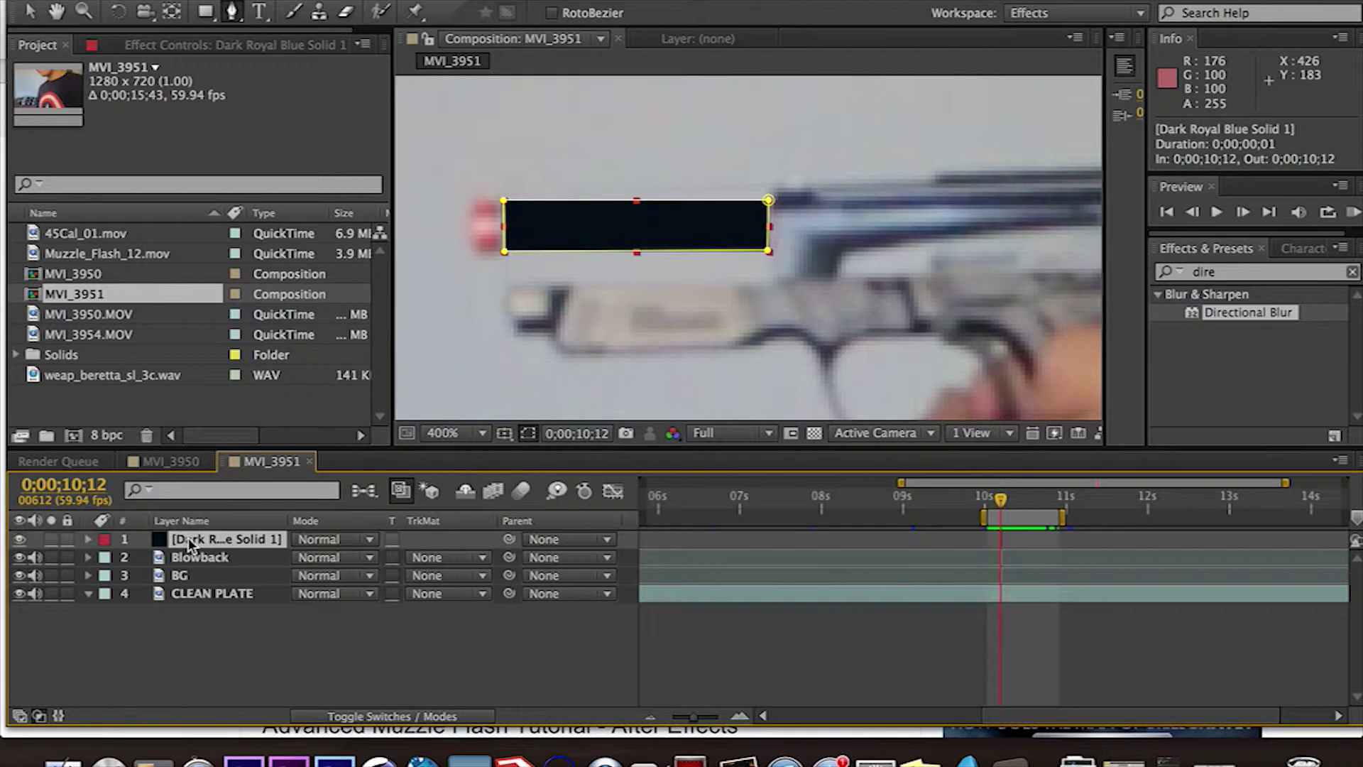
Apply Ramp to the solid, starting at the bar's top edge and ending at its bottom edge.
click(1246, 274)
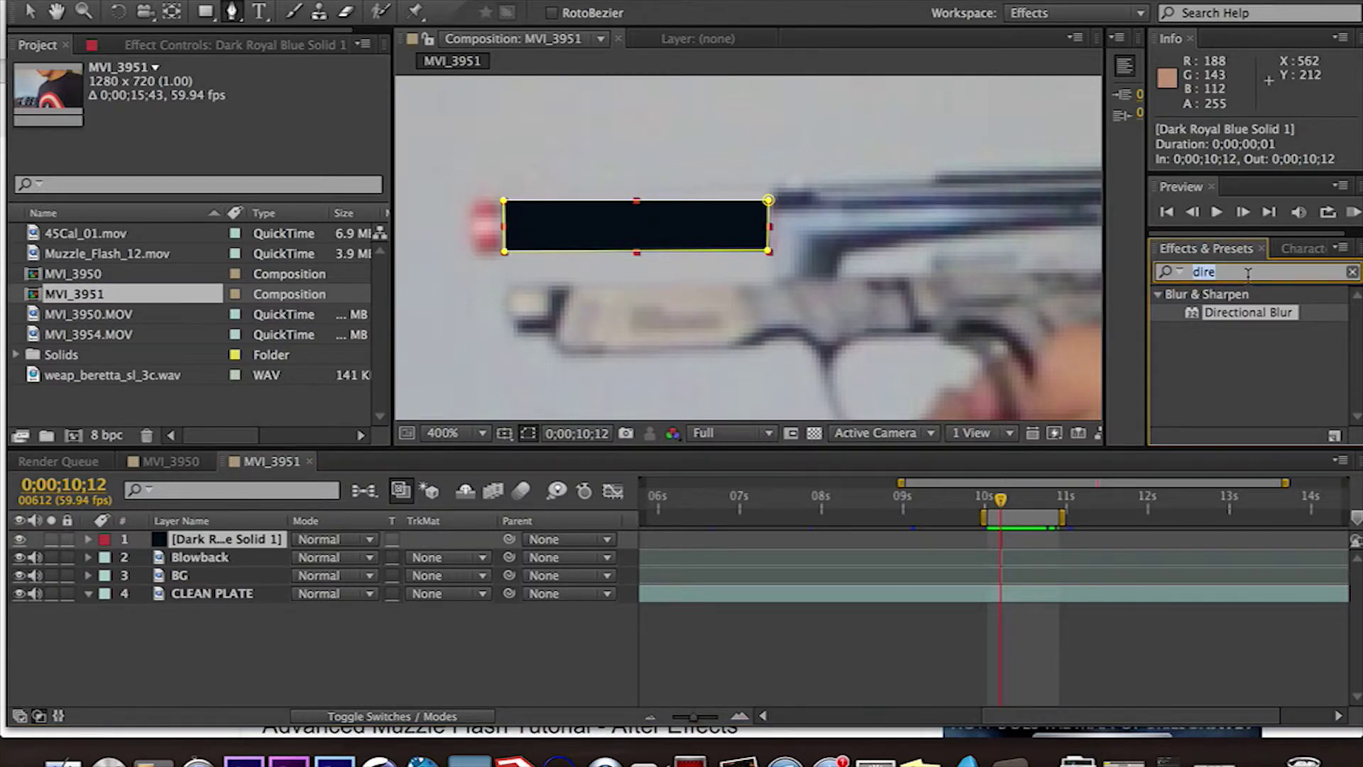
text(ramp)
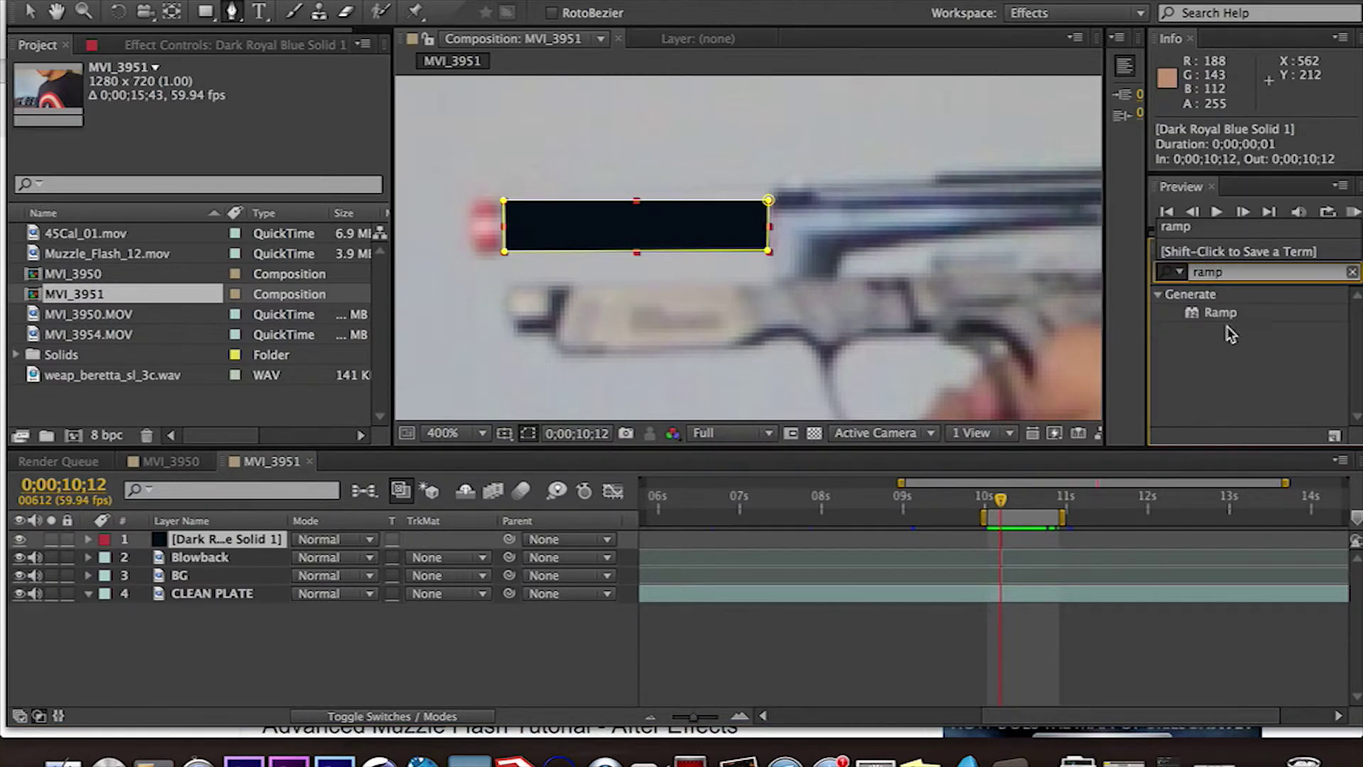
drag(1218, 313, 622, 237)
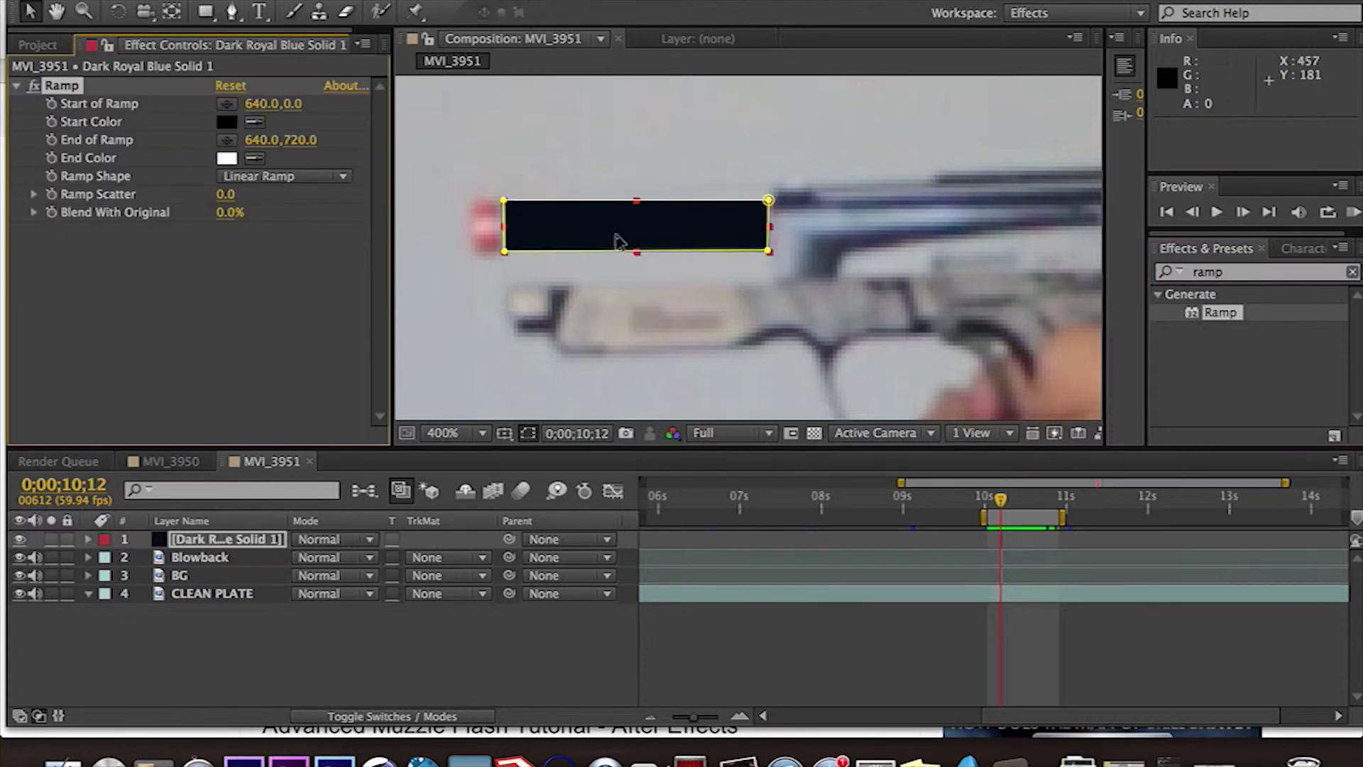
click(226, 104)
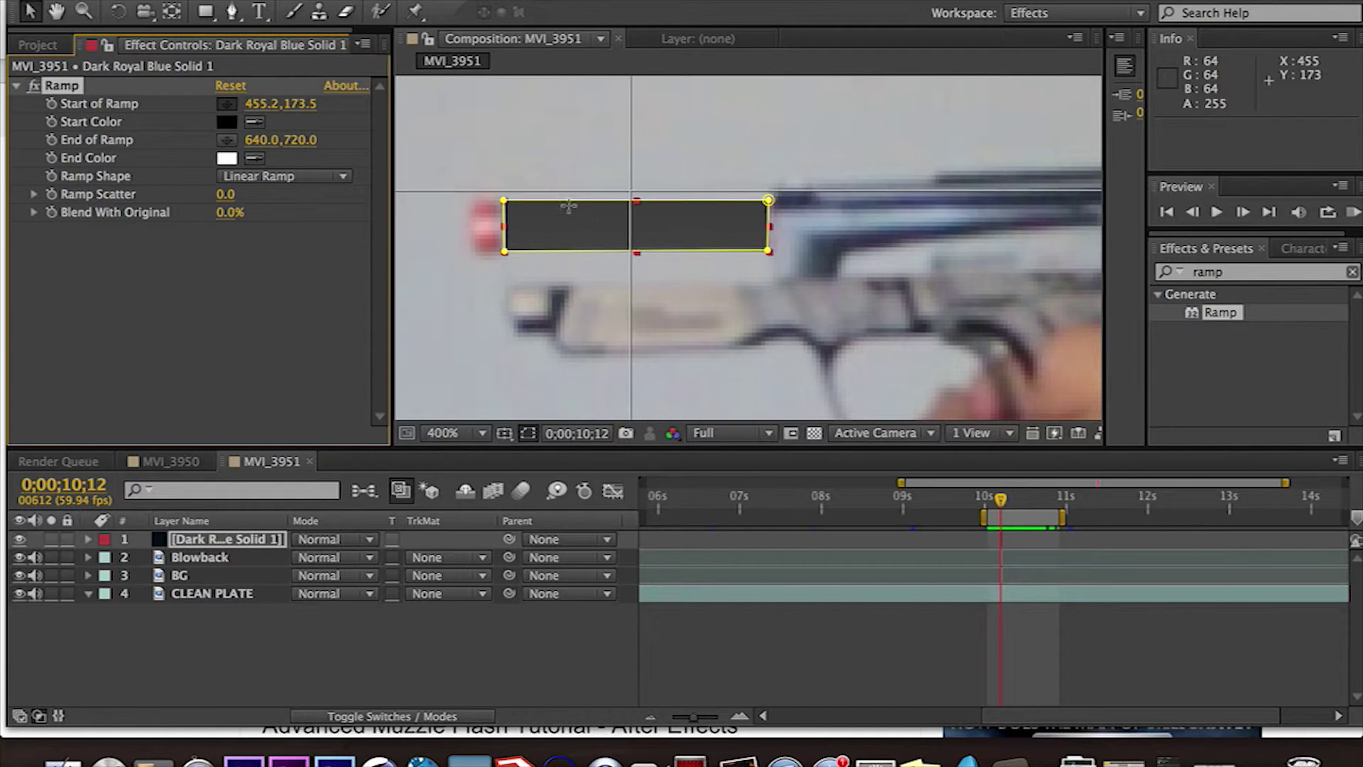
click(634, 201)
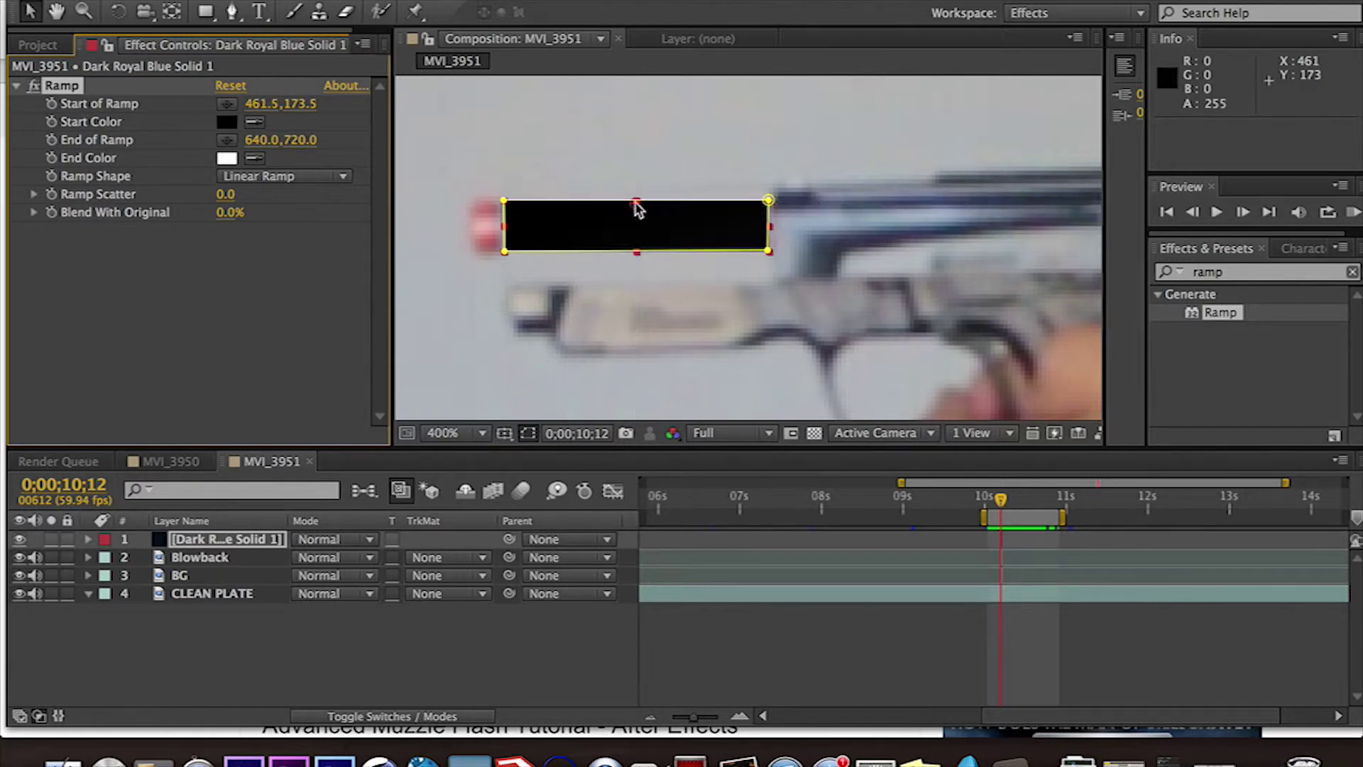
click(226, 140)
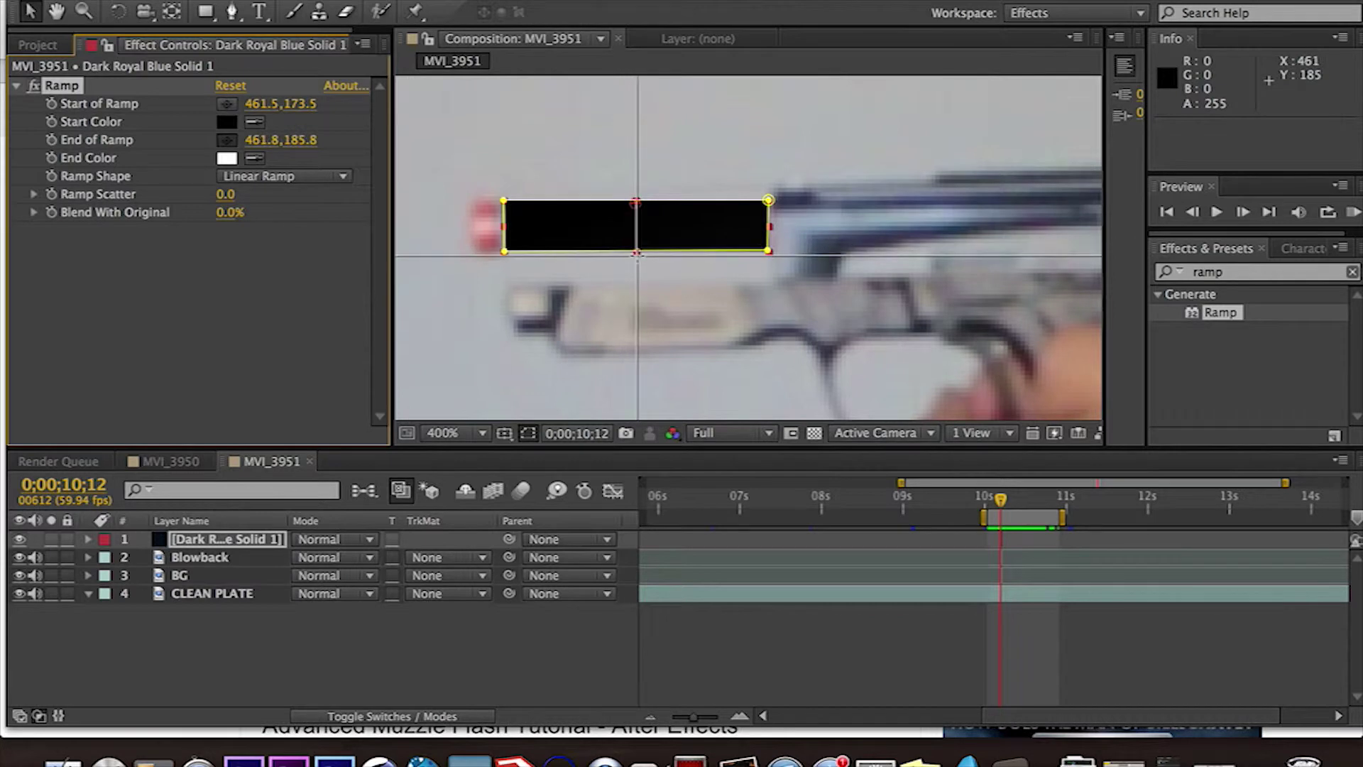
click(637, 253)
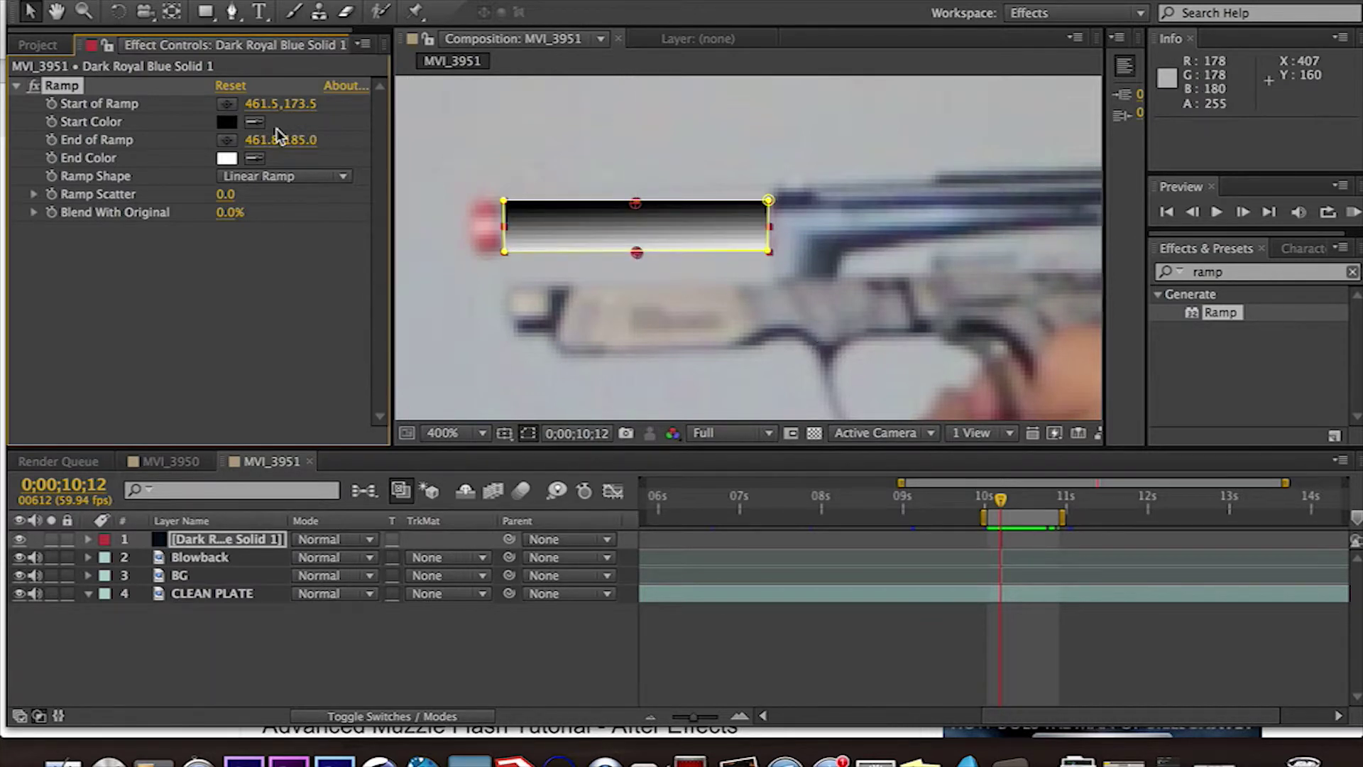
click(229, 121)
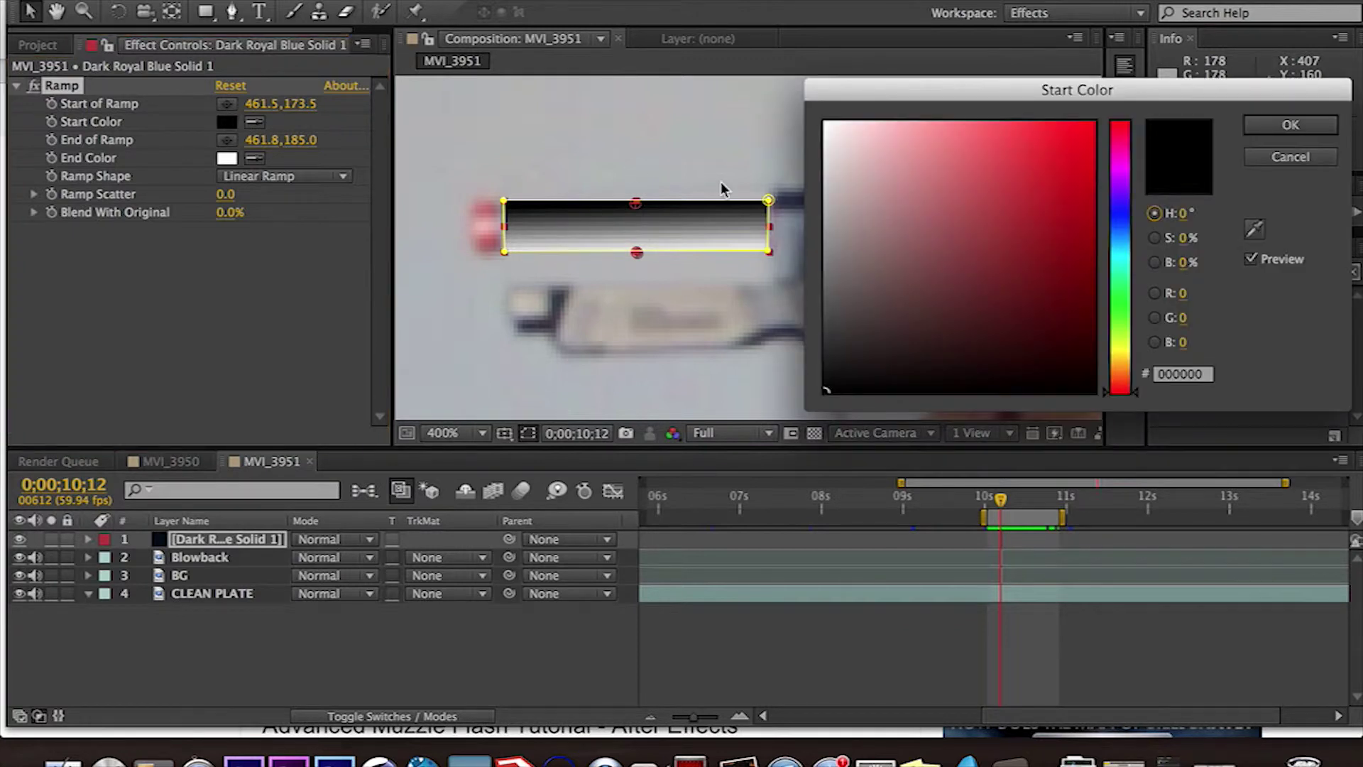
Make the ramp run from white FFFFFF to a dark gun tone, blended 25% with original.
drag(897, 241, 717, 78)
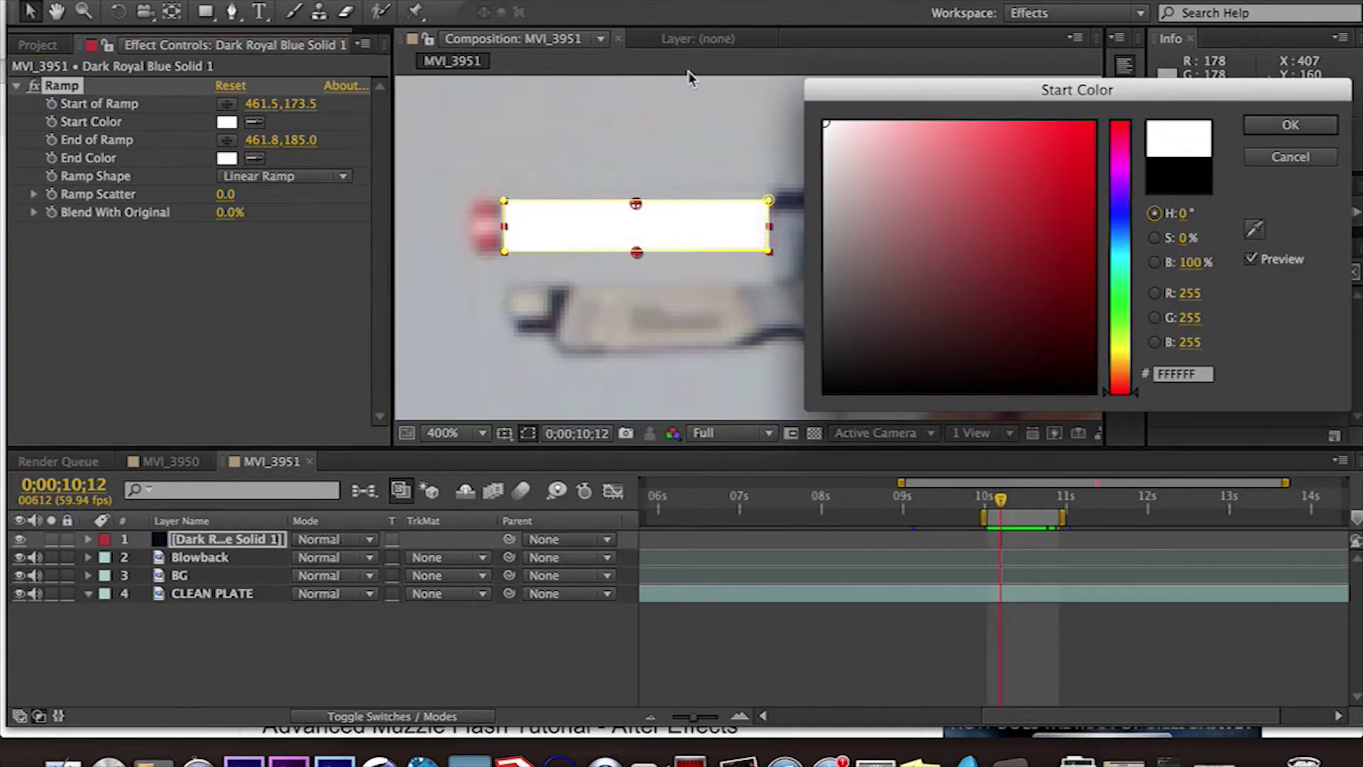
key(Return)
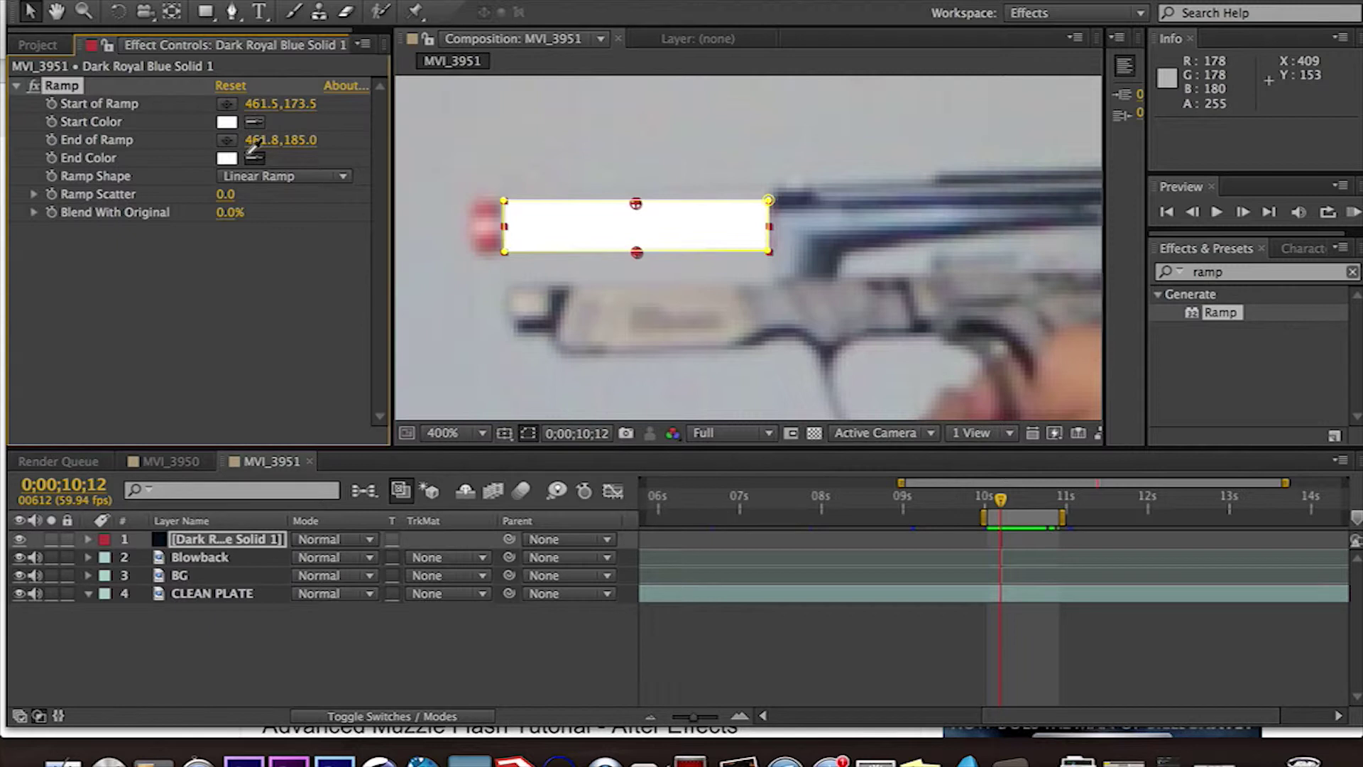
click(814, 238)
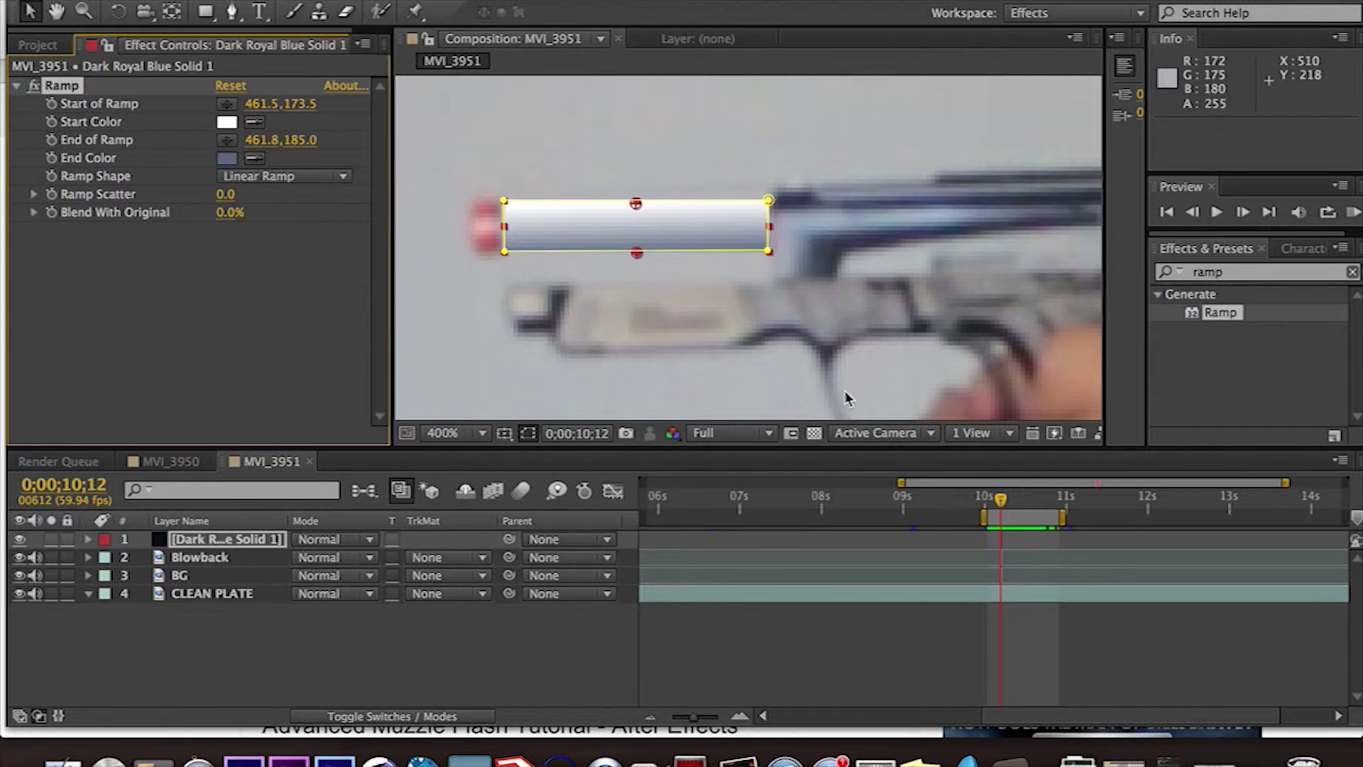
click(254, 157)
click(820, 258)
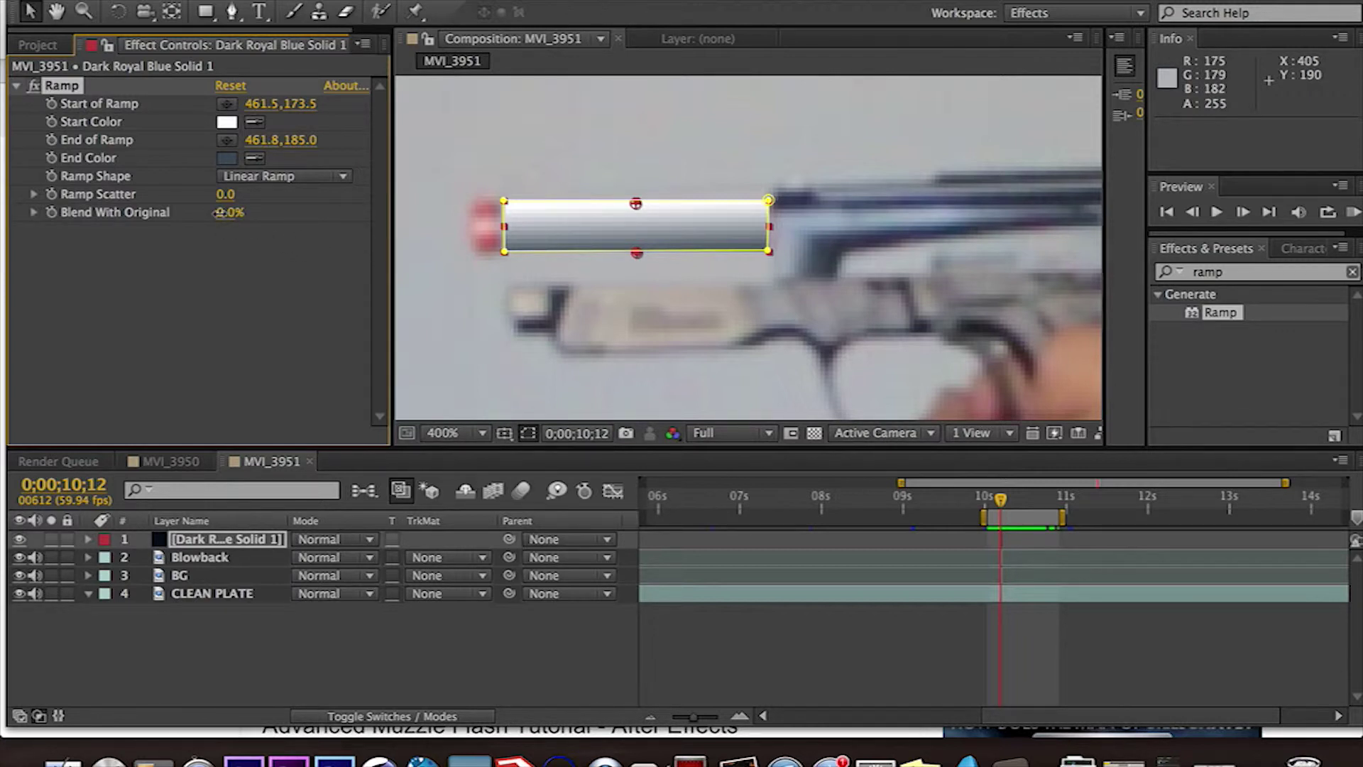
drag(228, 215, 234, 215)
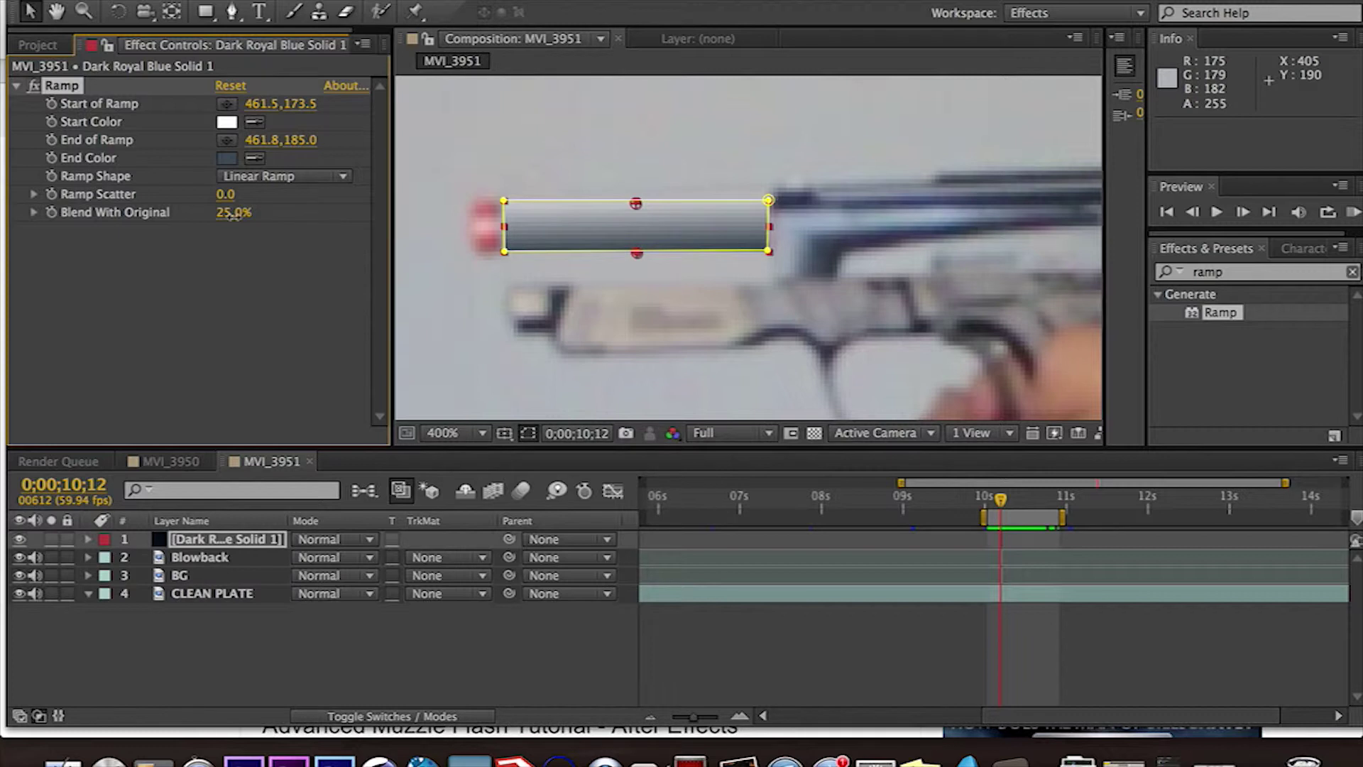
Set the tube solid's Mask Feather to 2 pixels.
click(337, 649)
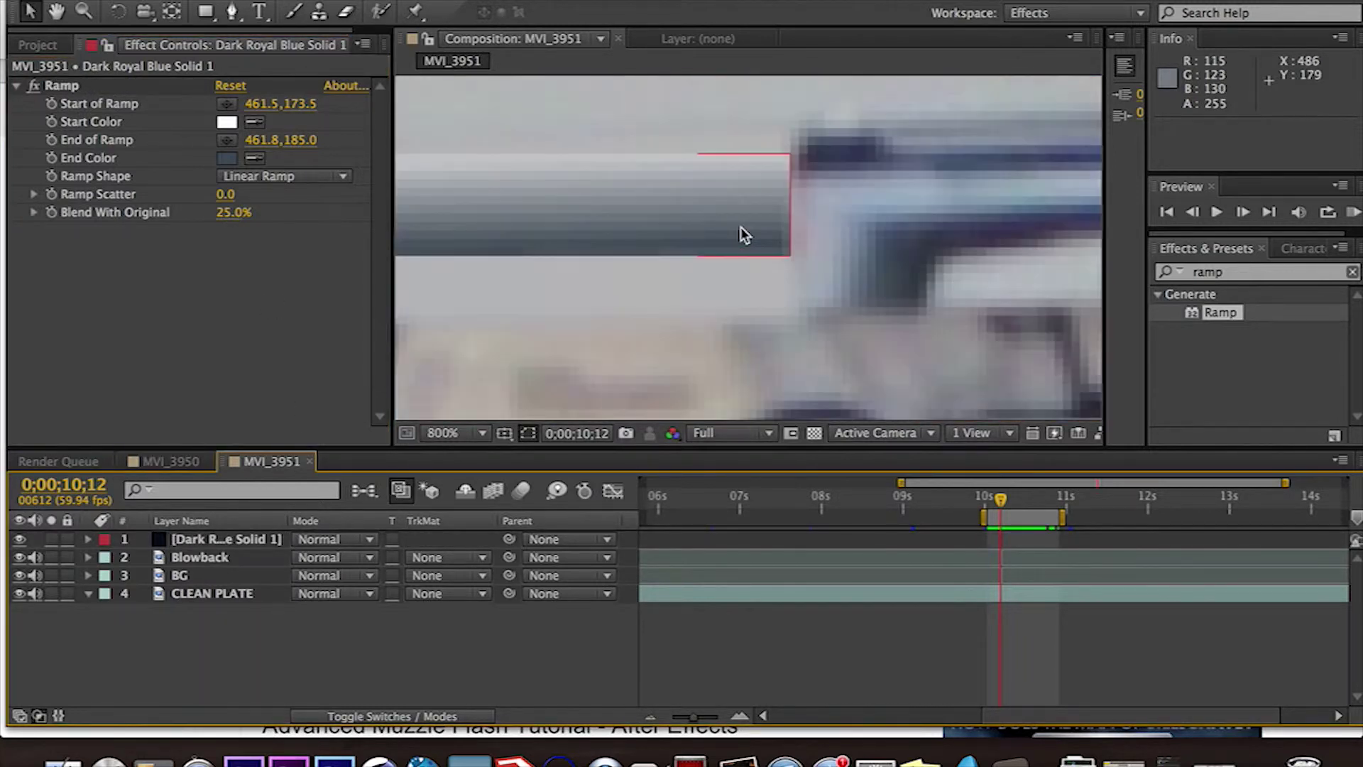
click(228, 541)
key(m)
key(m)
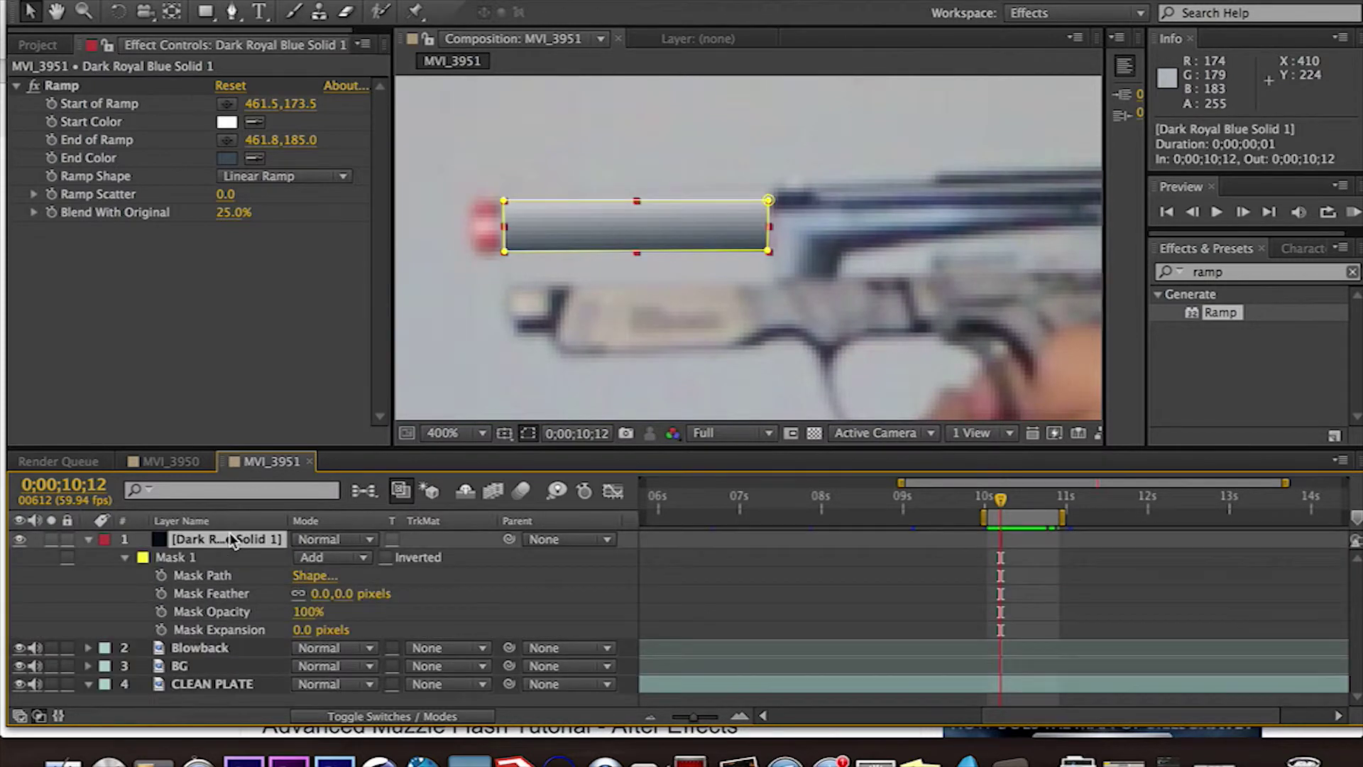
click(322, 595)
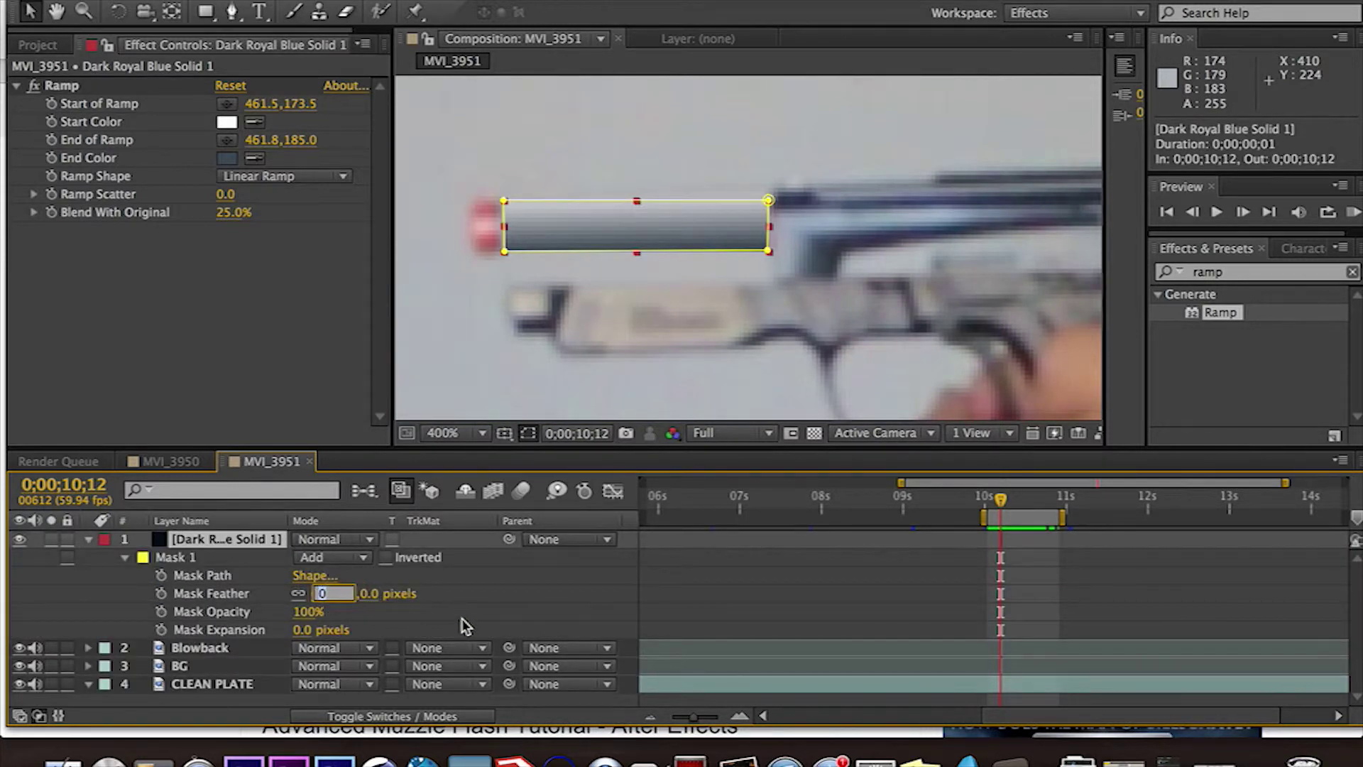
text(2)
key(Return)
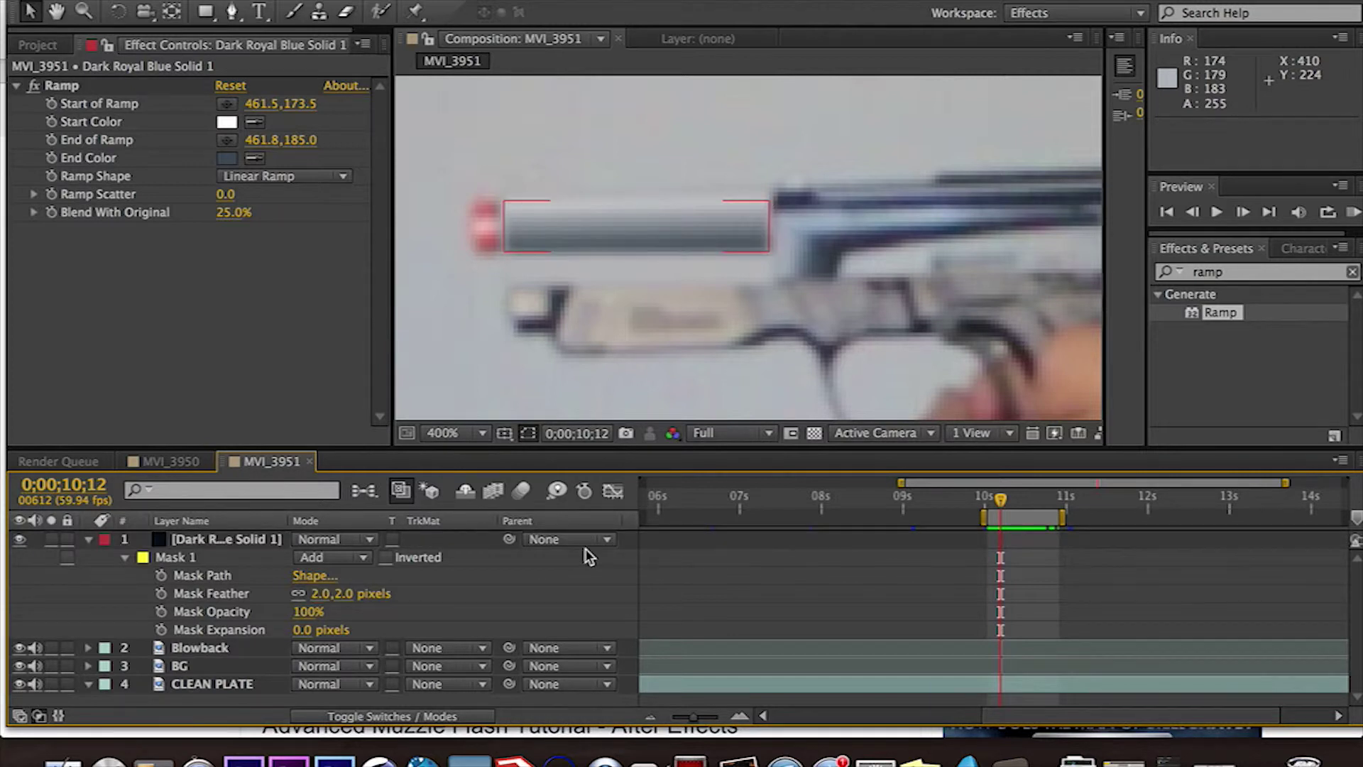
Collapse the solid's mask properties and set the viewer zoom to 200%.
key(comma)
key(comma)
key(period)
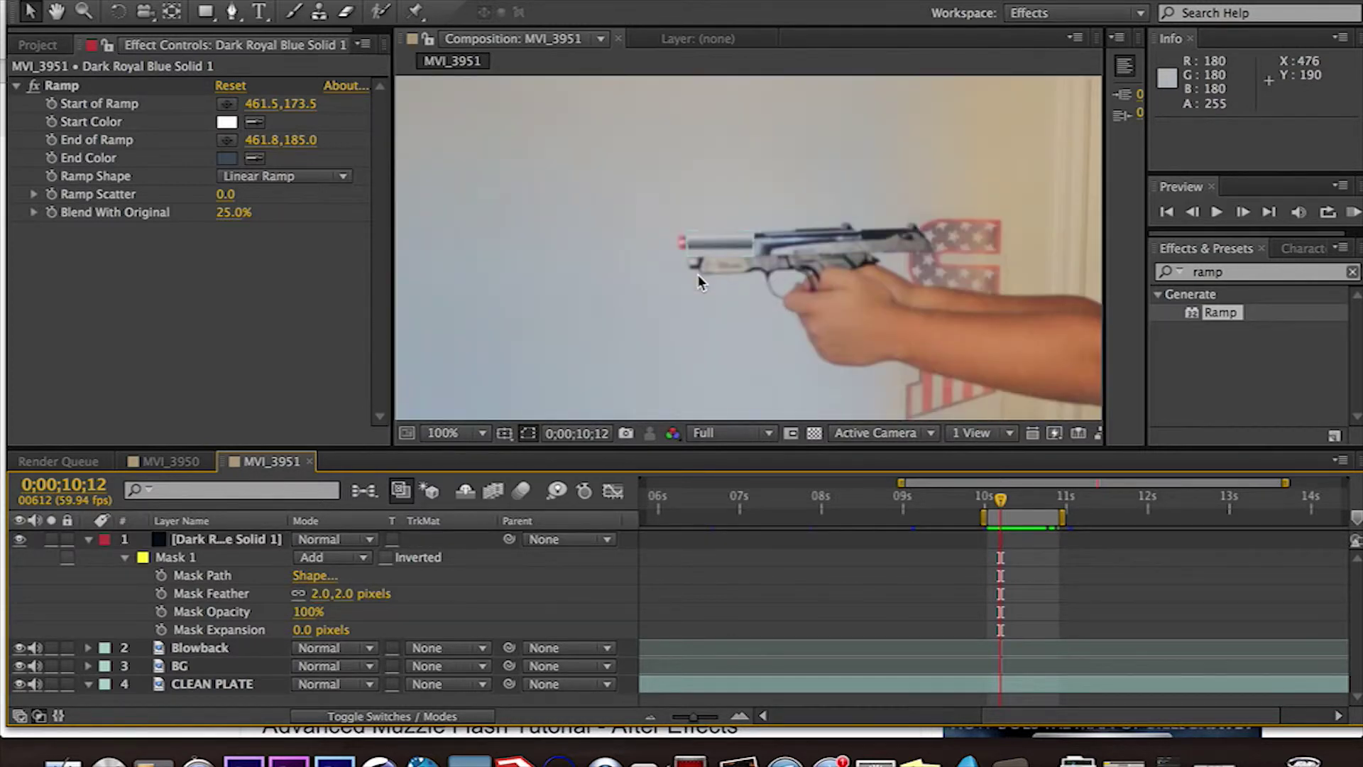
key(period)
key(period)
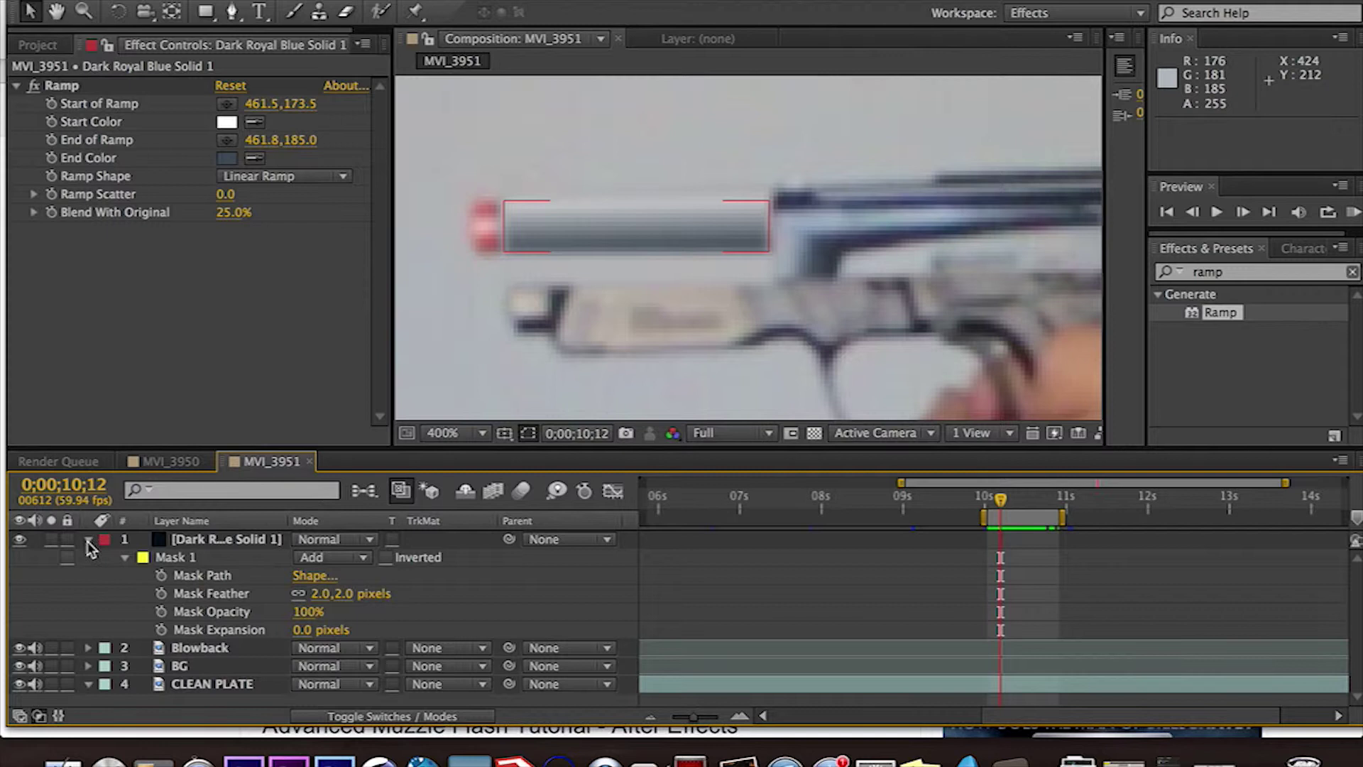
click(88, 539)
key(comma)
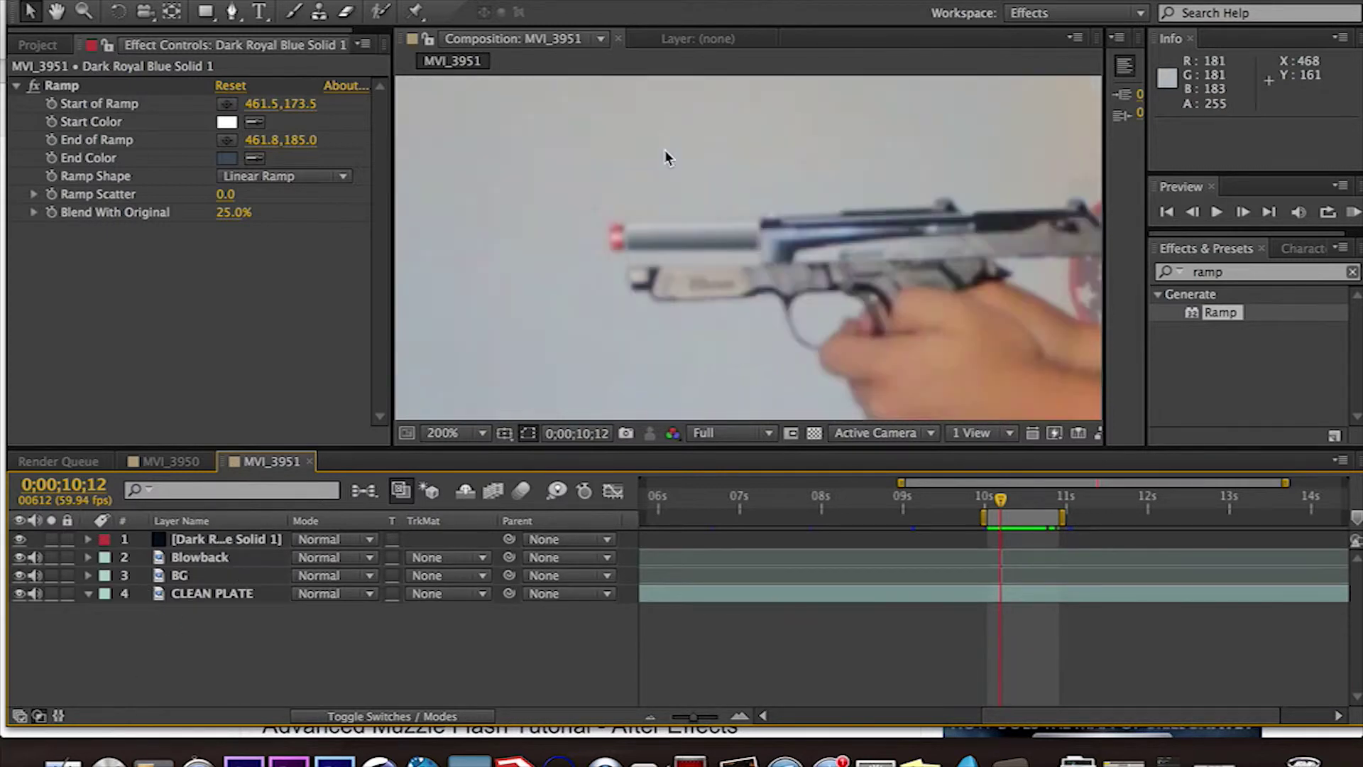
double_click(1206, 270)
Apply Directional Blur to Blowback with a 90° direction and a blur length of 20.
text(dire)
drag(1260, 316, 852, 245)
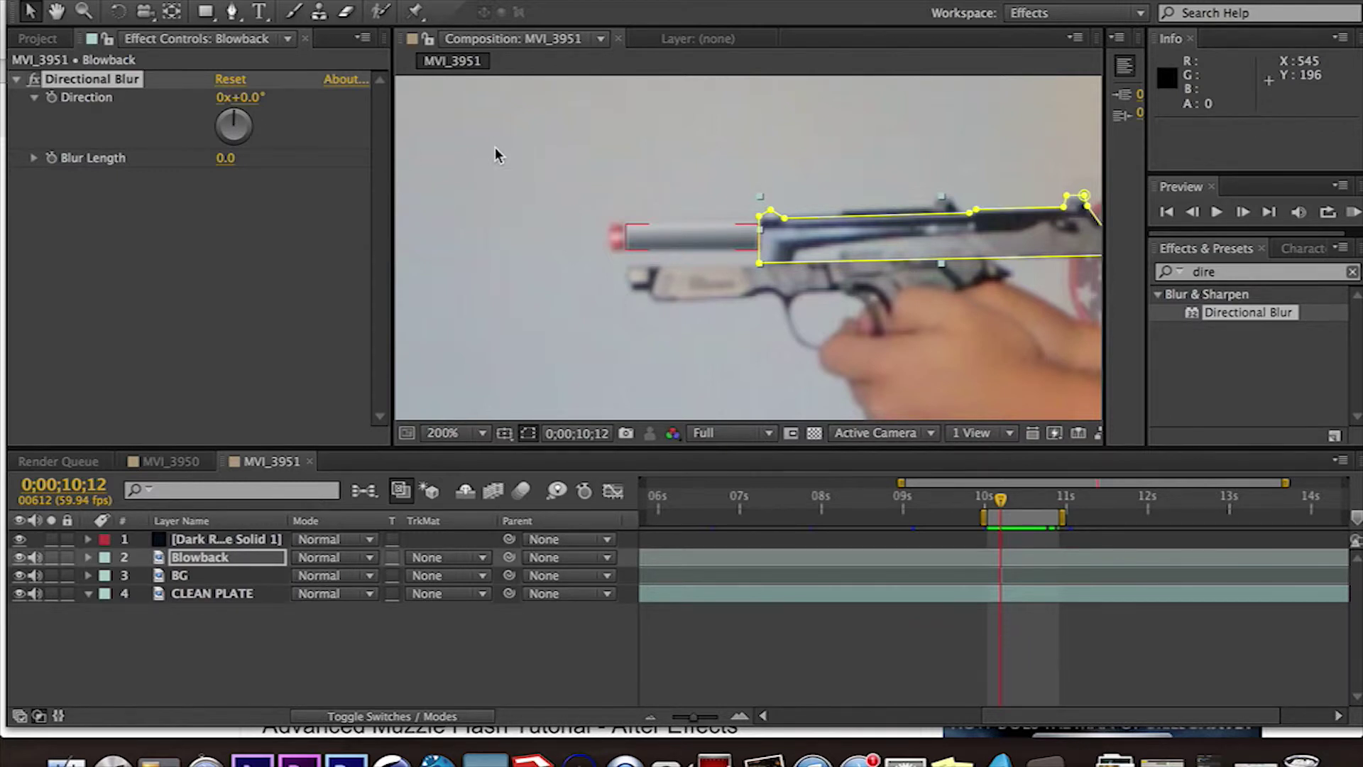
drag(236, 128, 328, 140)
click(245, 97)
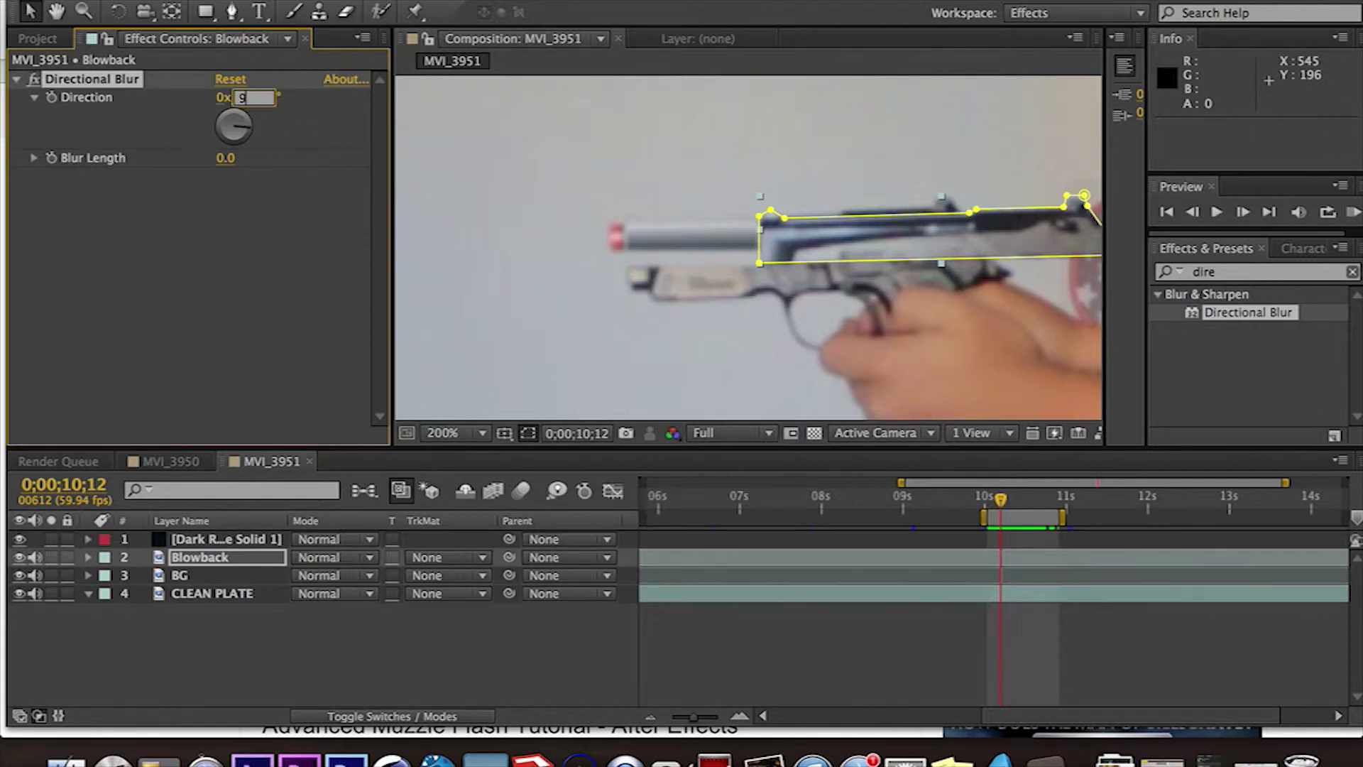
key(Return)
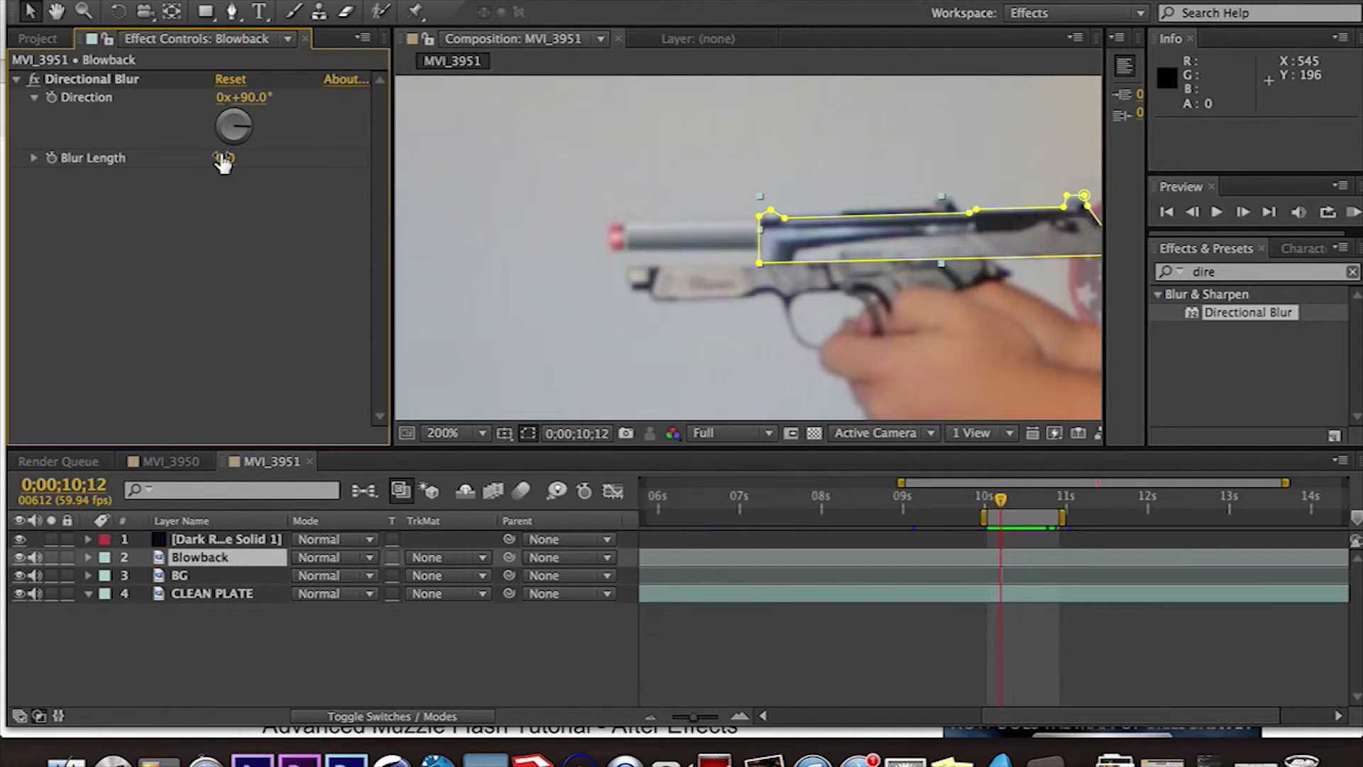
click(226, 159)
text(20)
click(329, 656)
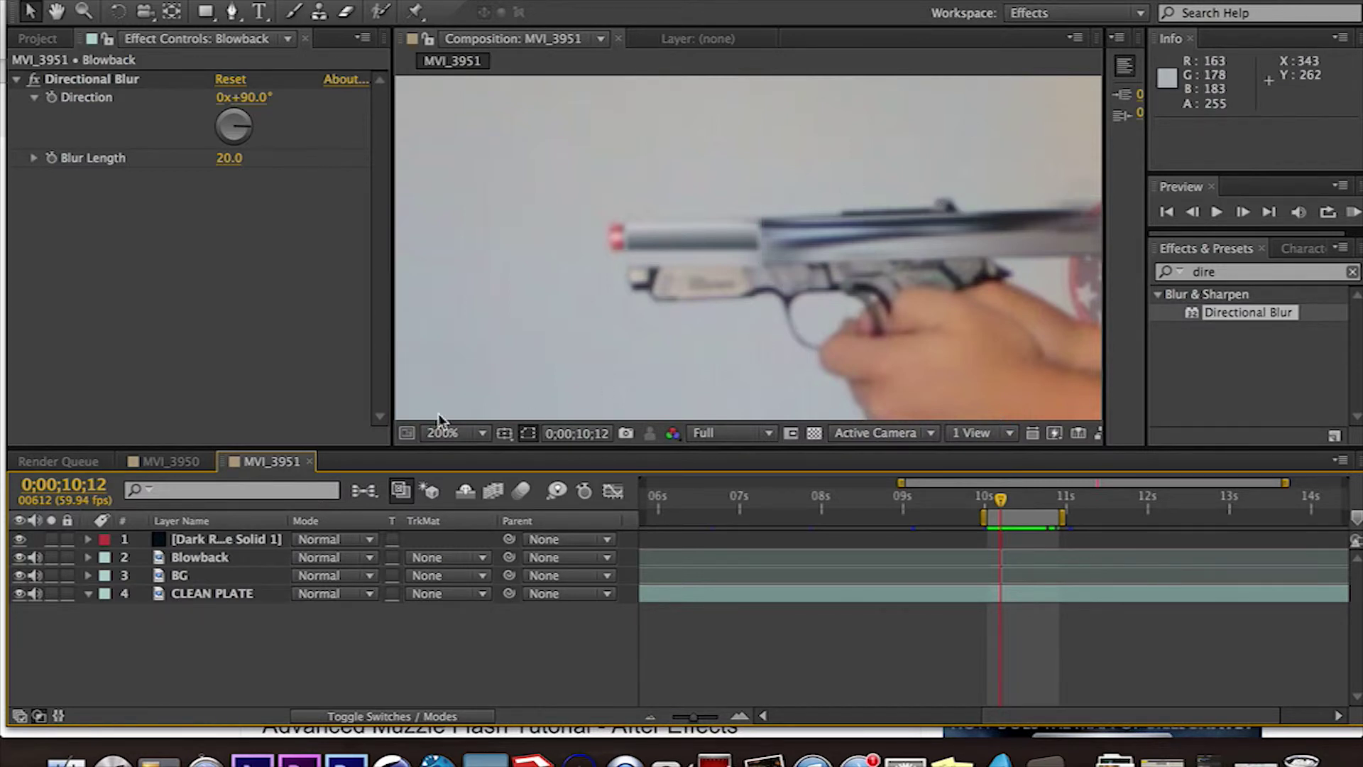
click(219, 557)
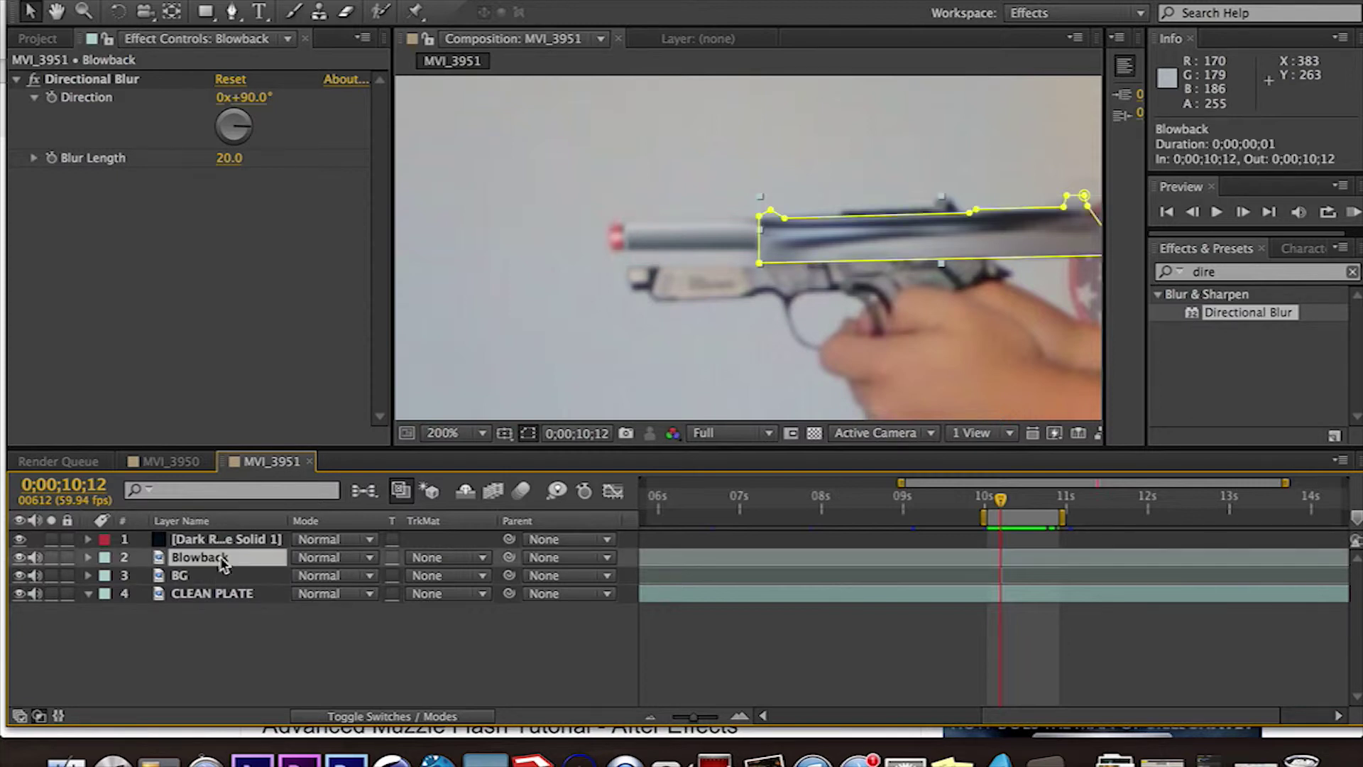
Rename the ramp solid layer to 'Tube'.
click(225, 539)
key(Return)
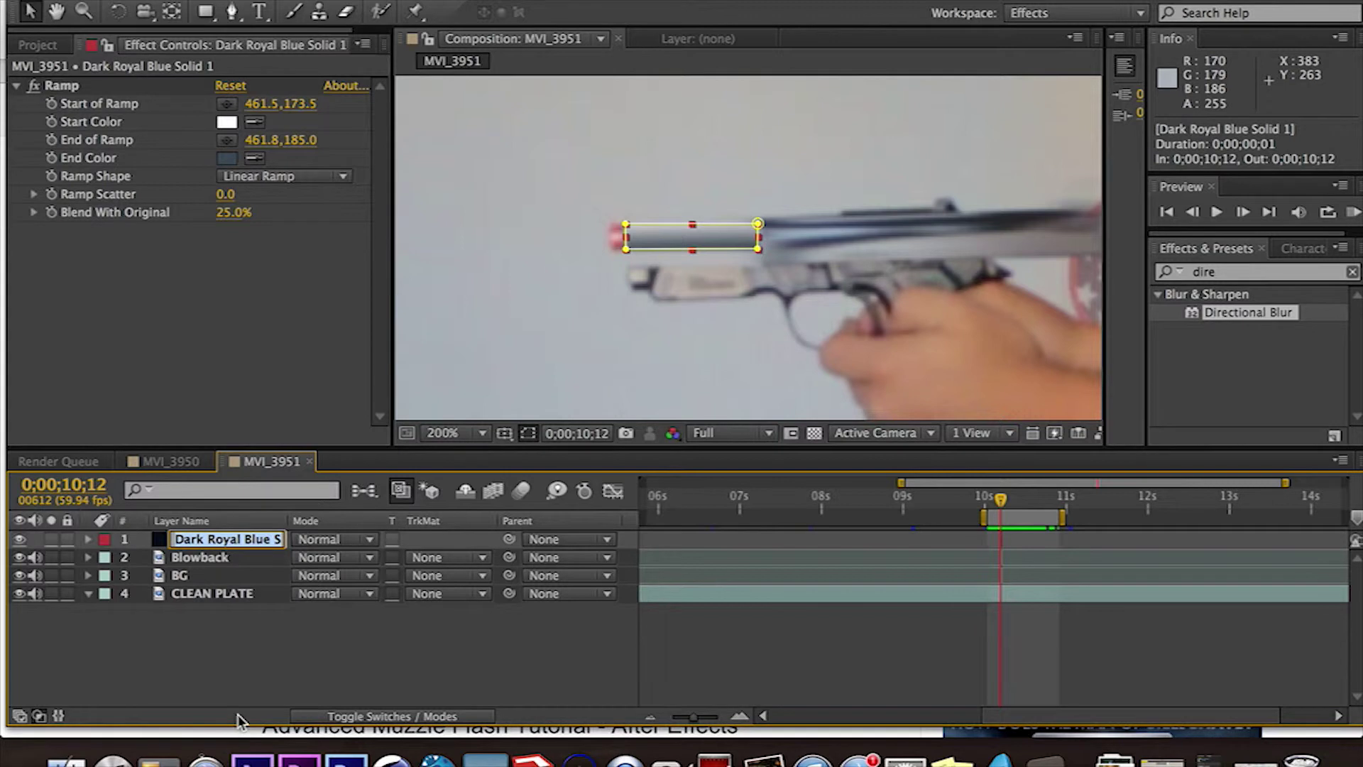
text(Tube)
click(511, 212)
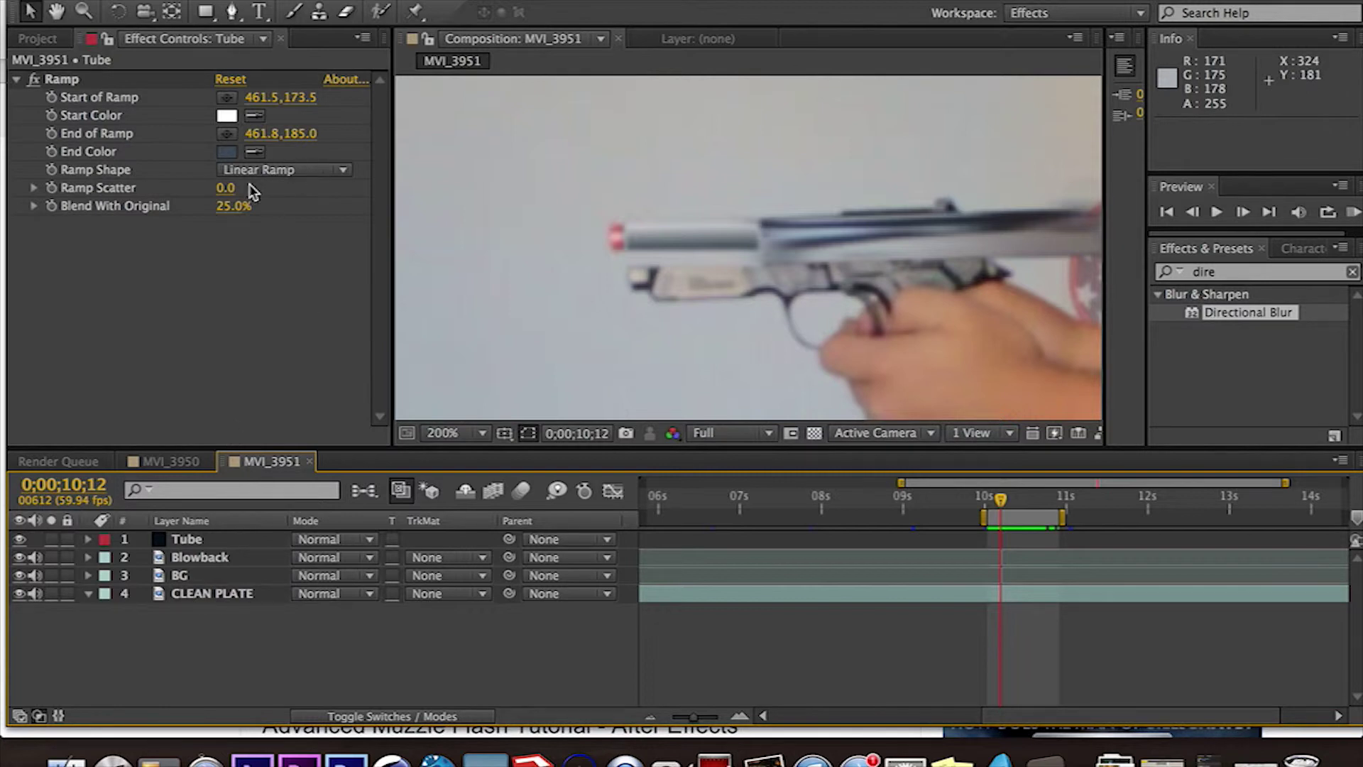
Give Tube a Directional Blur with −90° direction and a blur length of 5.
drag(1246, 309, 219, 541)
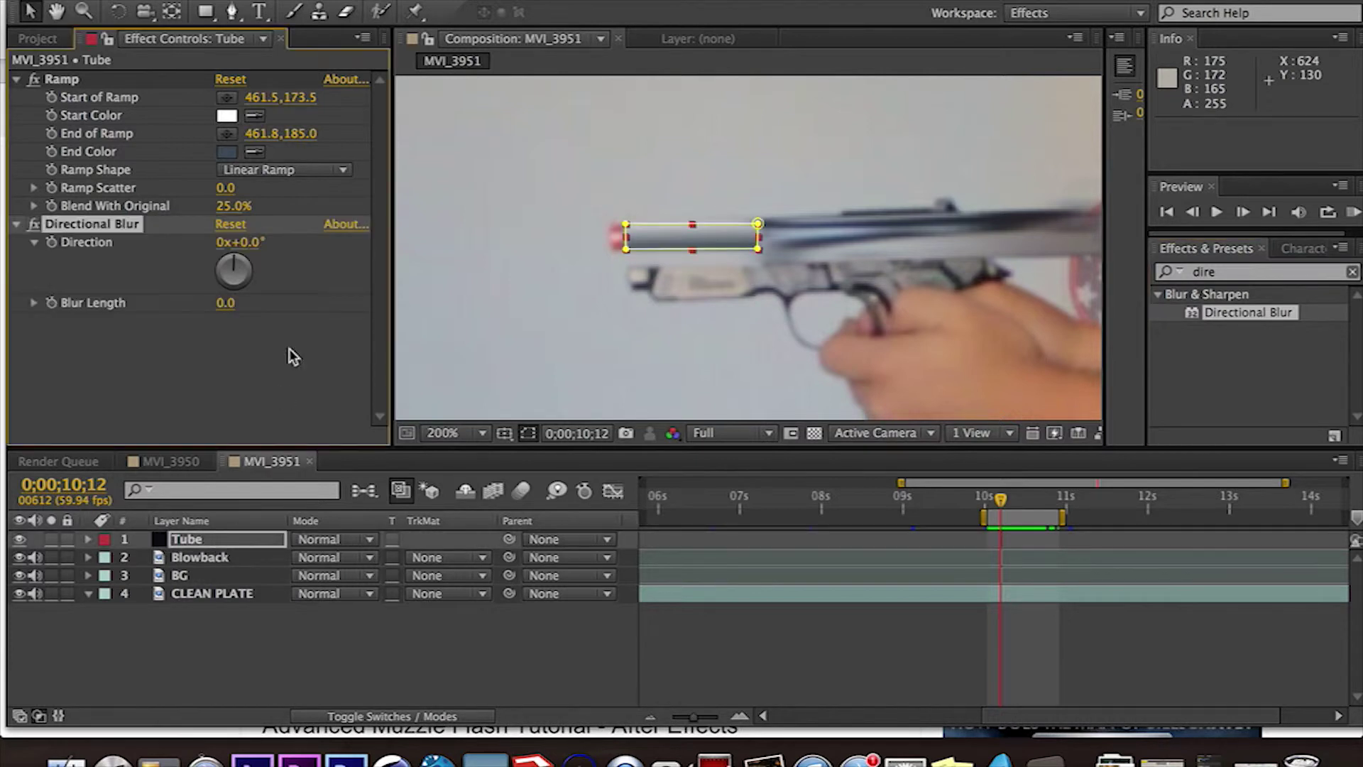
drag(226, 277, 177, 273)
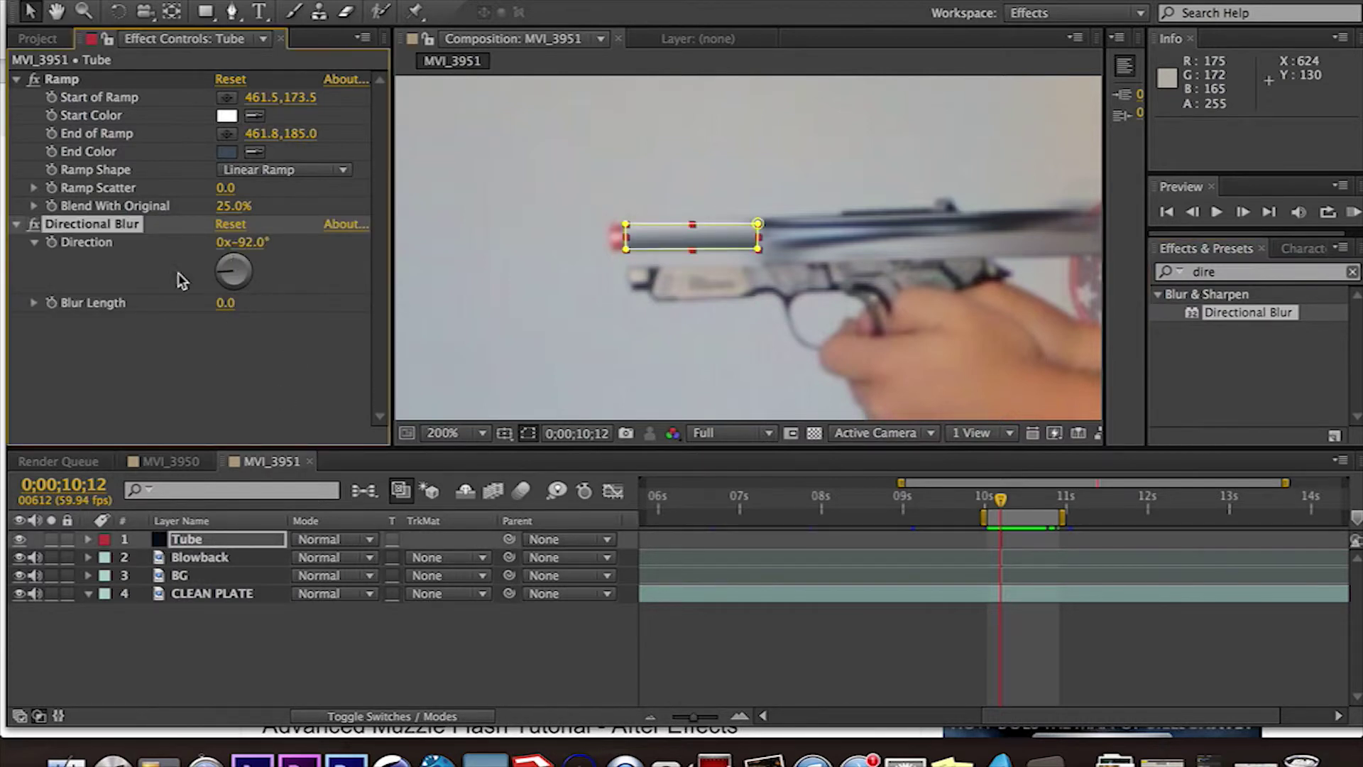
click(254, 242)
click(284, 342)
click(227, 304)
click(279, 360)
Preview the firing from about frame 10;05, collapse Tube's effects, and go to MVI_3950.
click(372, 636)
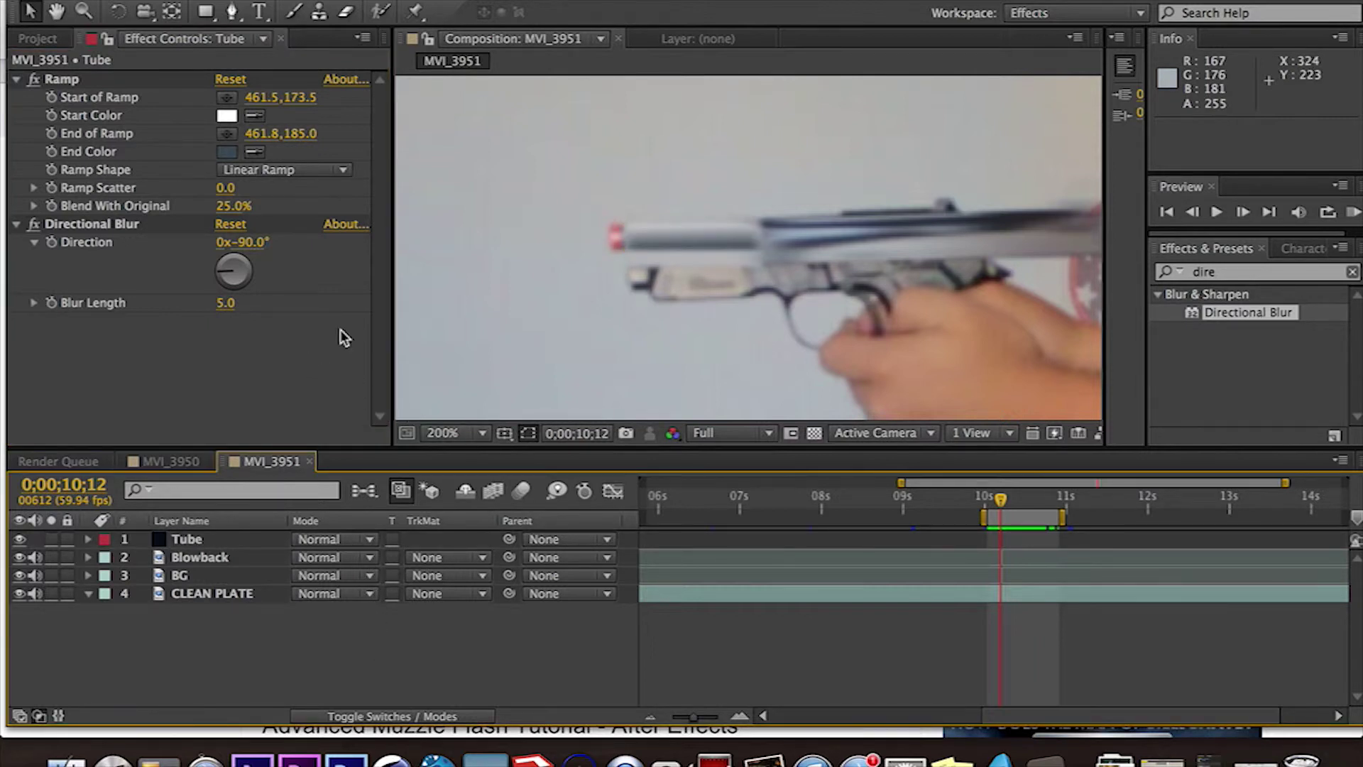
scroll(653, 280, down, 2)
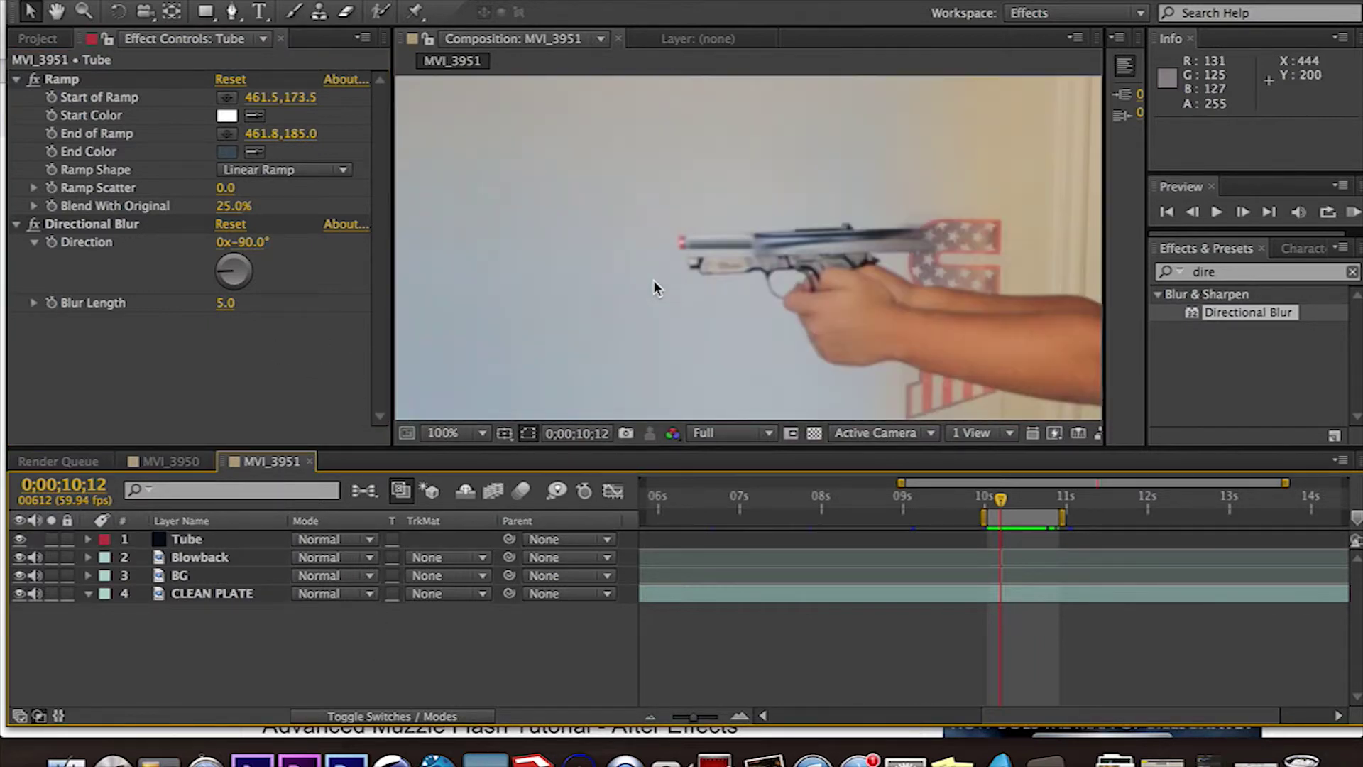
click(990, 503)
key(KP_0)
key(space)
click(991, 500)
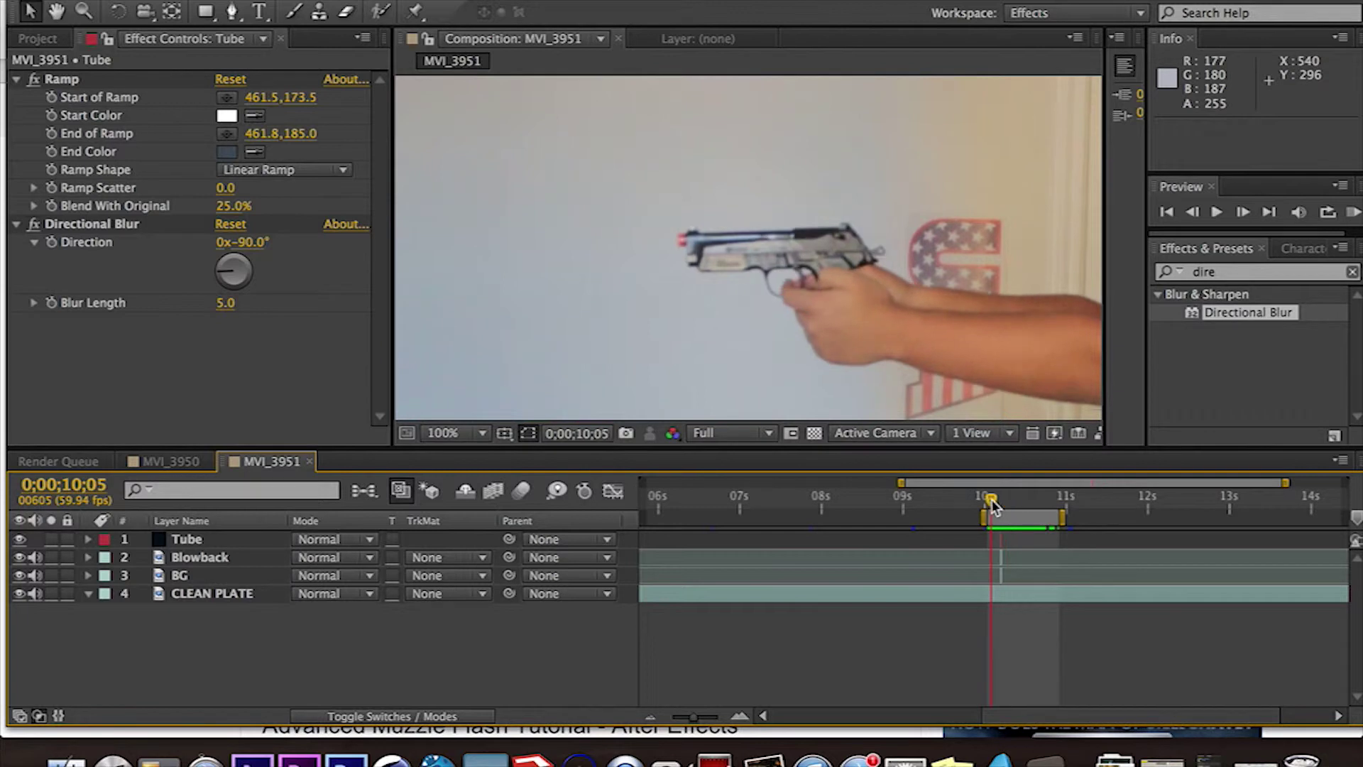
key(space)
key(space)
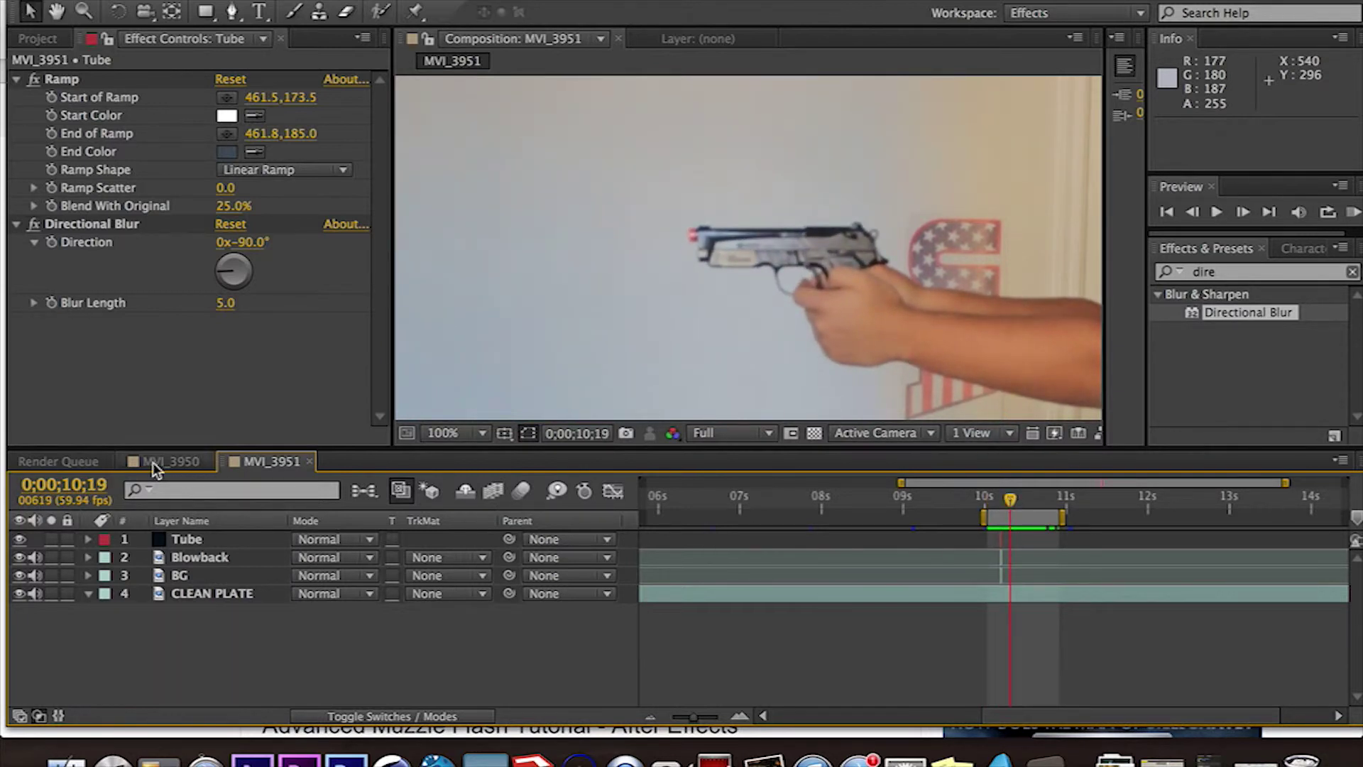
click(16, 79)
click(16, 98)
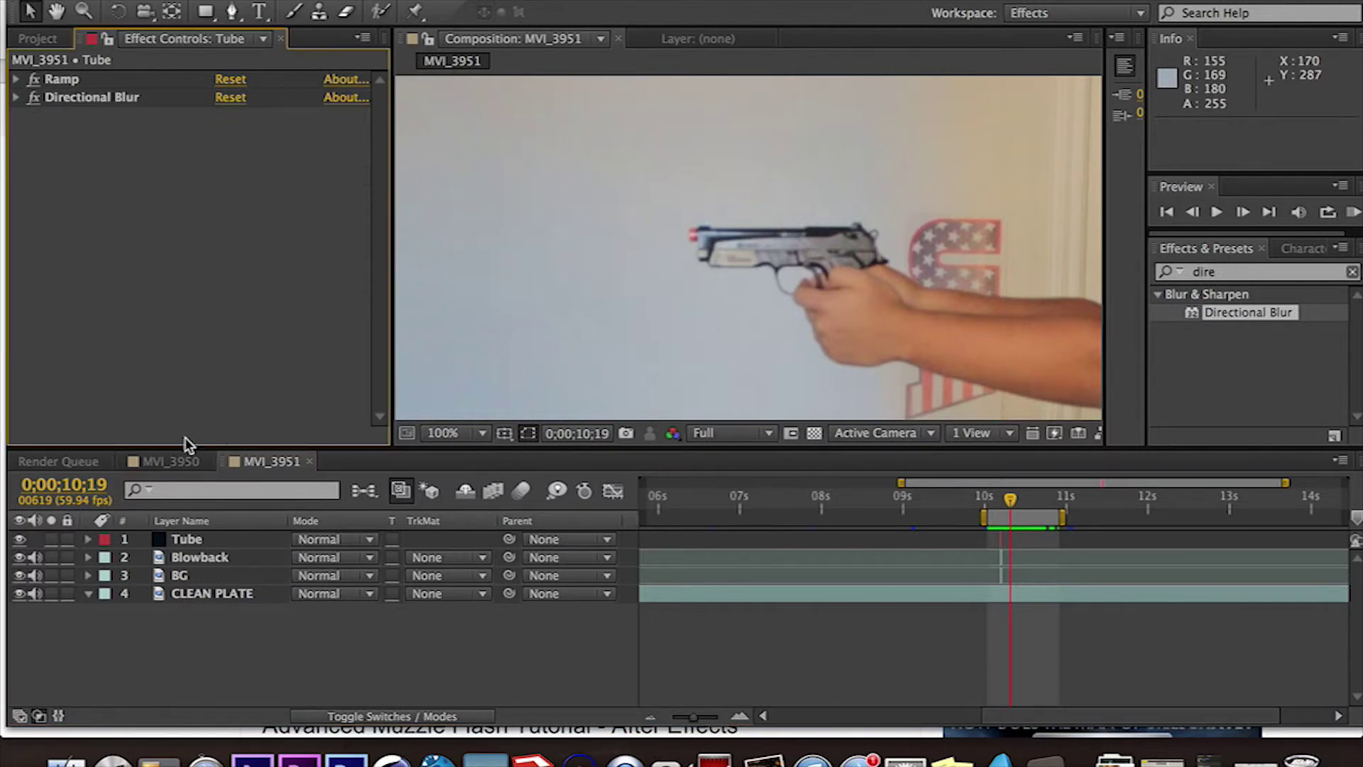
click(170, 461)
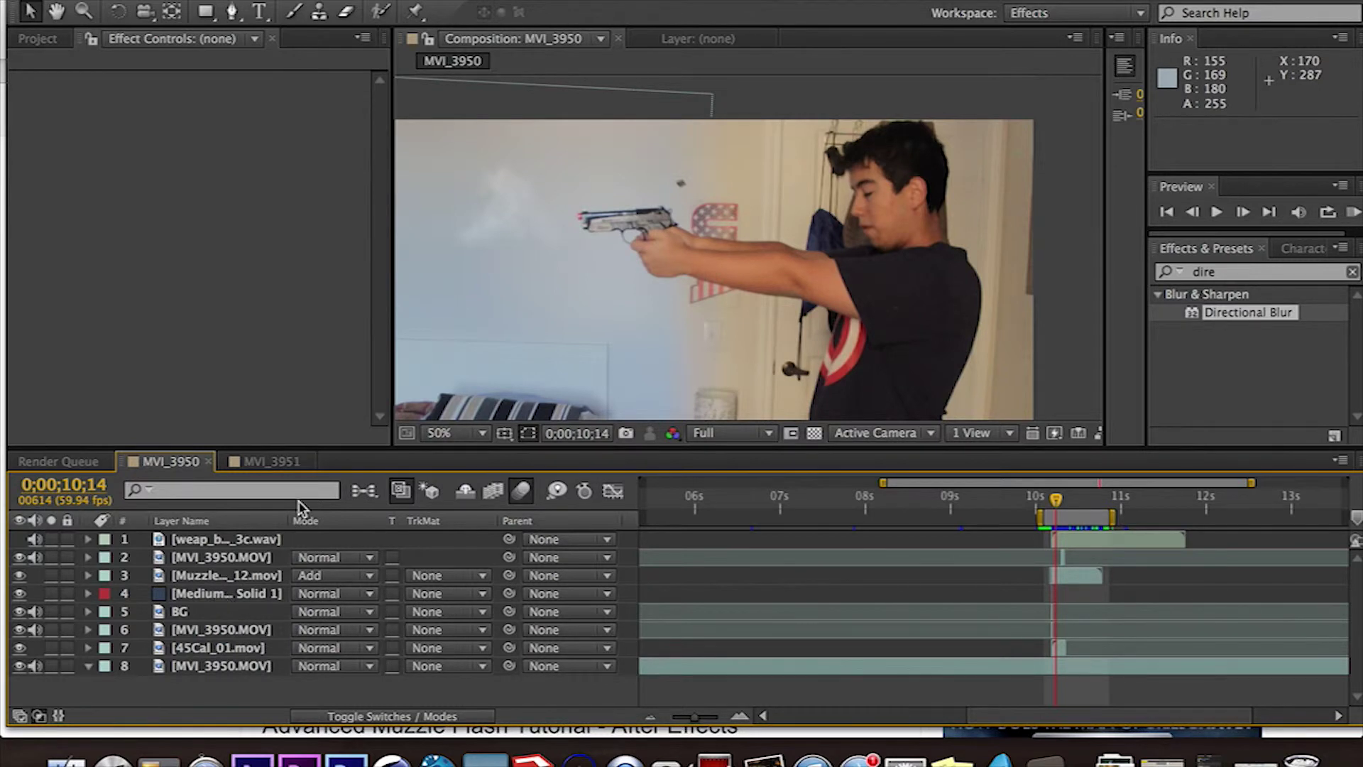
Copy the Muzzle_Flash_12.mov layer from MVI_3950 and paste it into MVI_3951.
click(272, 461)
mouse_move(1010, 499)
mouse_down()
mouse_move(987, 505)
mouse_move(1014, 499)
mouse_move(1000, 498)
mouse_up()
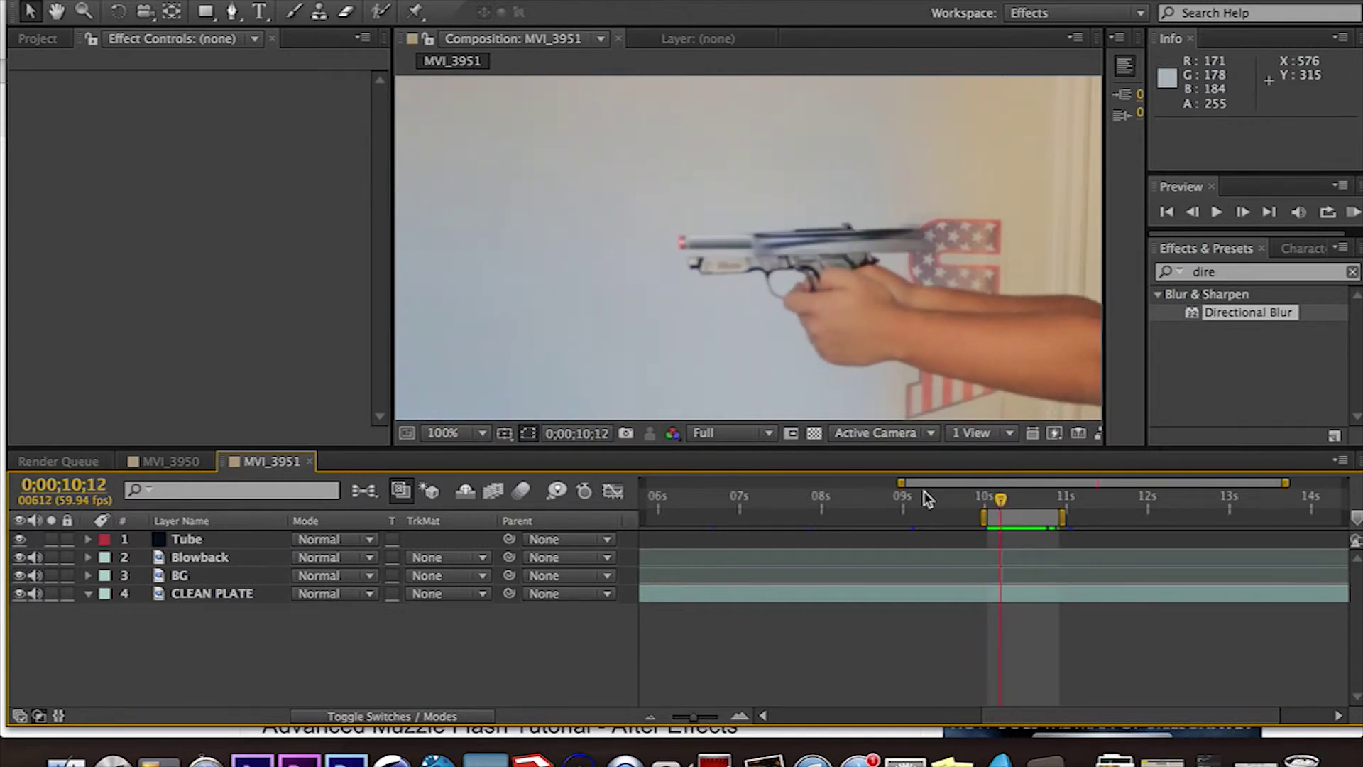
click(186, 462)
click(211, 579)
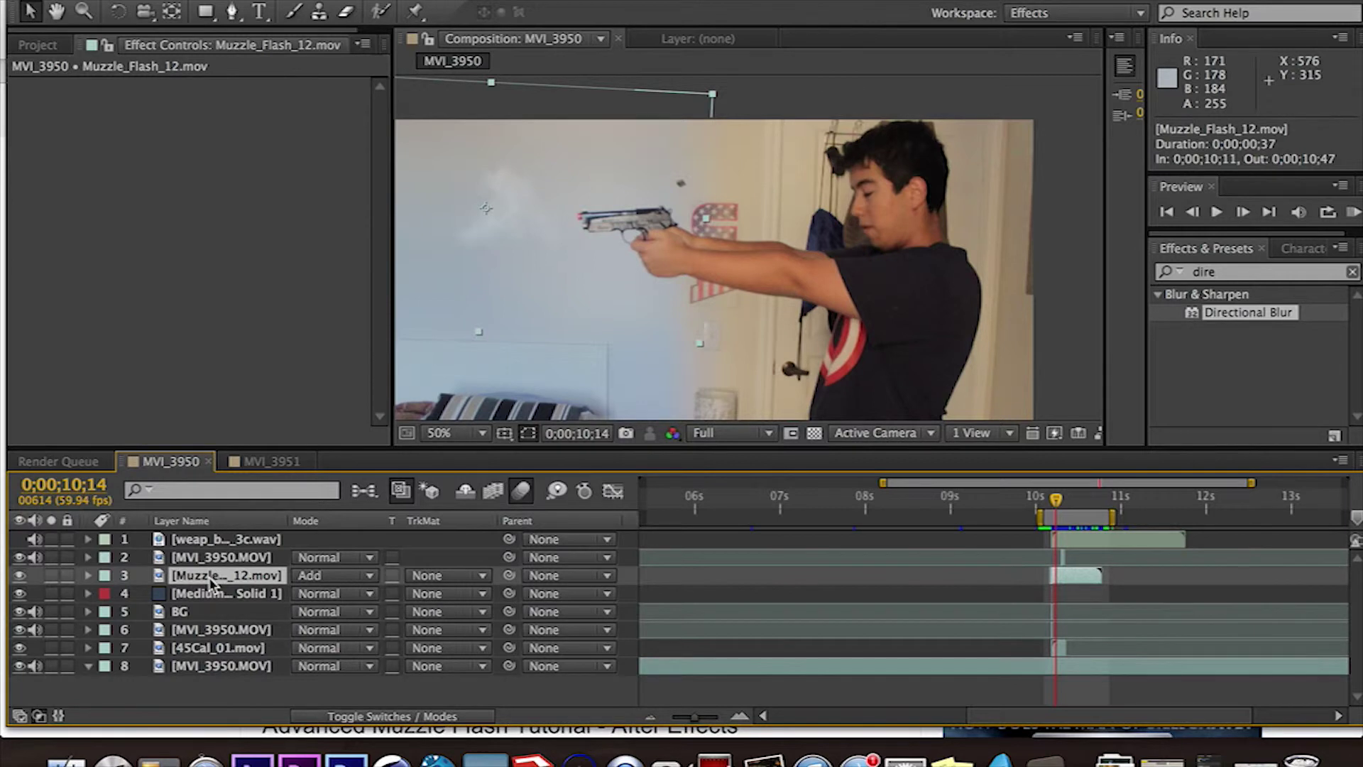
key(ctrl+c)
click(273, 462)
key(ctrl+v)
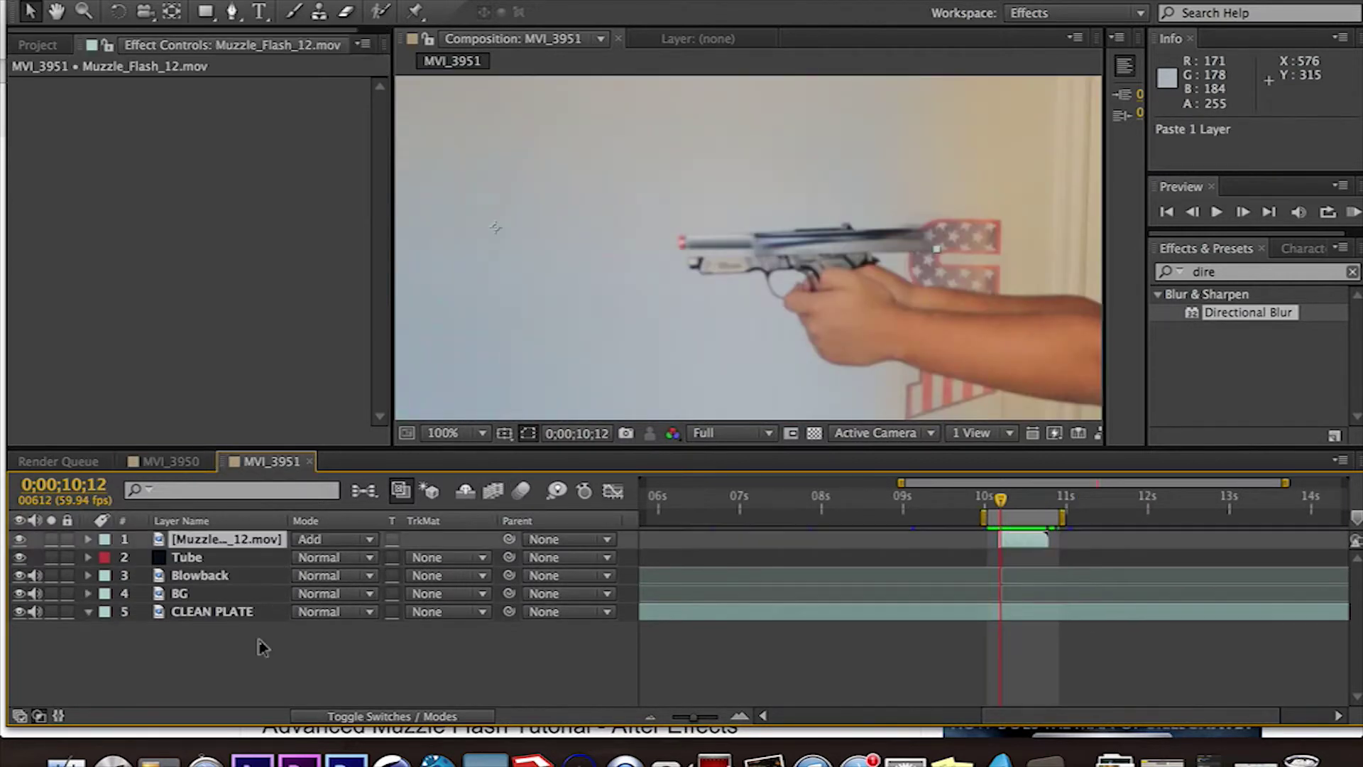
click(181, 462)
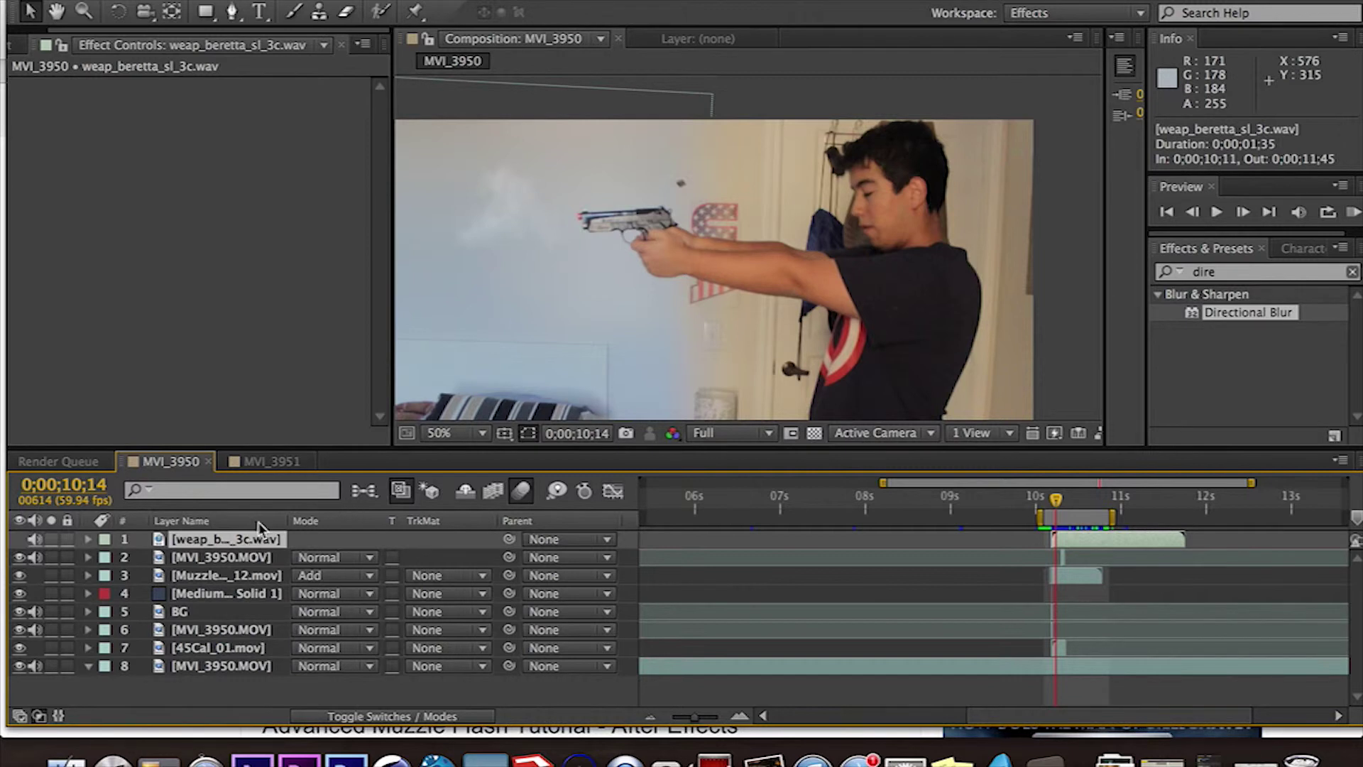
click(268, 463)
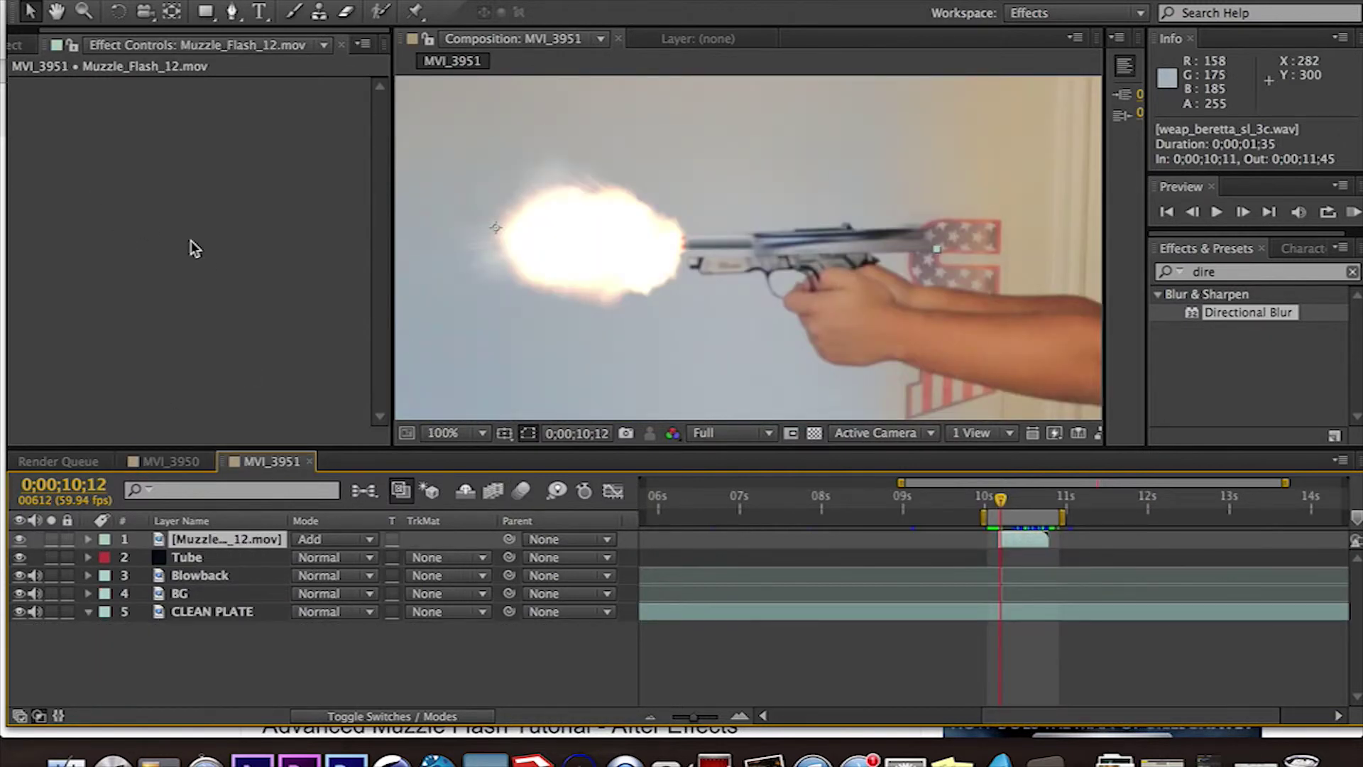
click(10, 47)
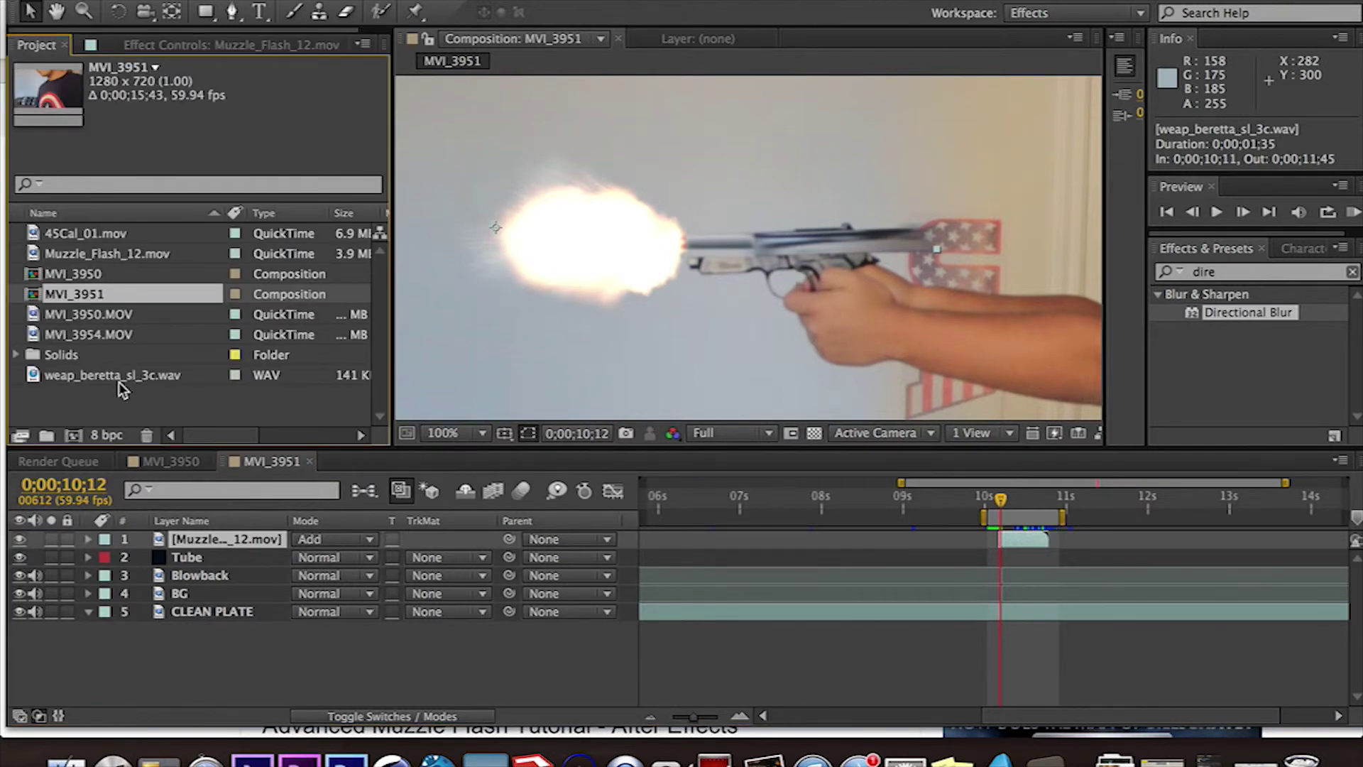
Add 45Cal_01.mov to the MVI_3951 composition and scale it down to 5%.
drag(122, 236, 1000, 532)
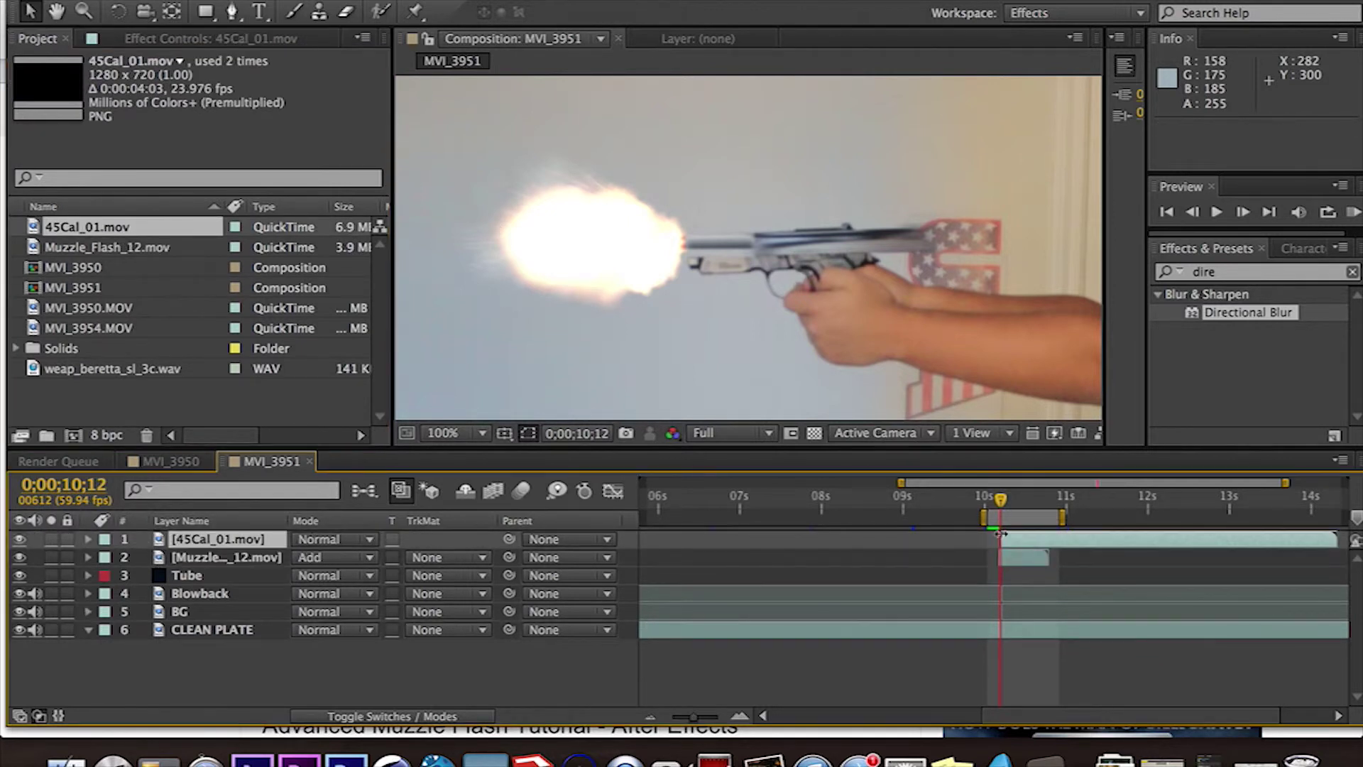
drag(875, 330, 683, 121)
key(s)
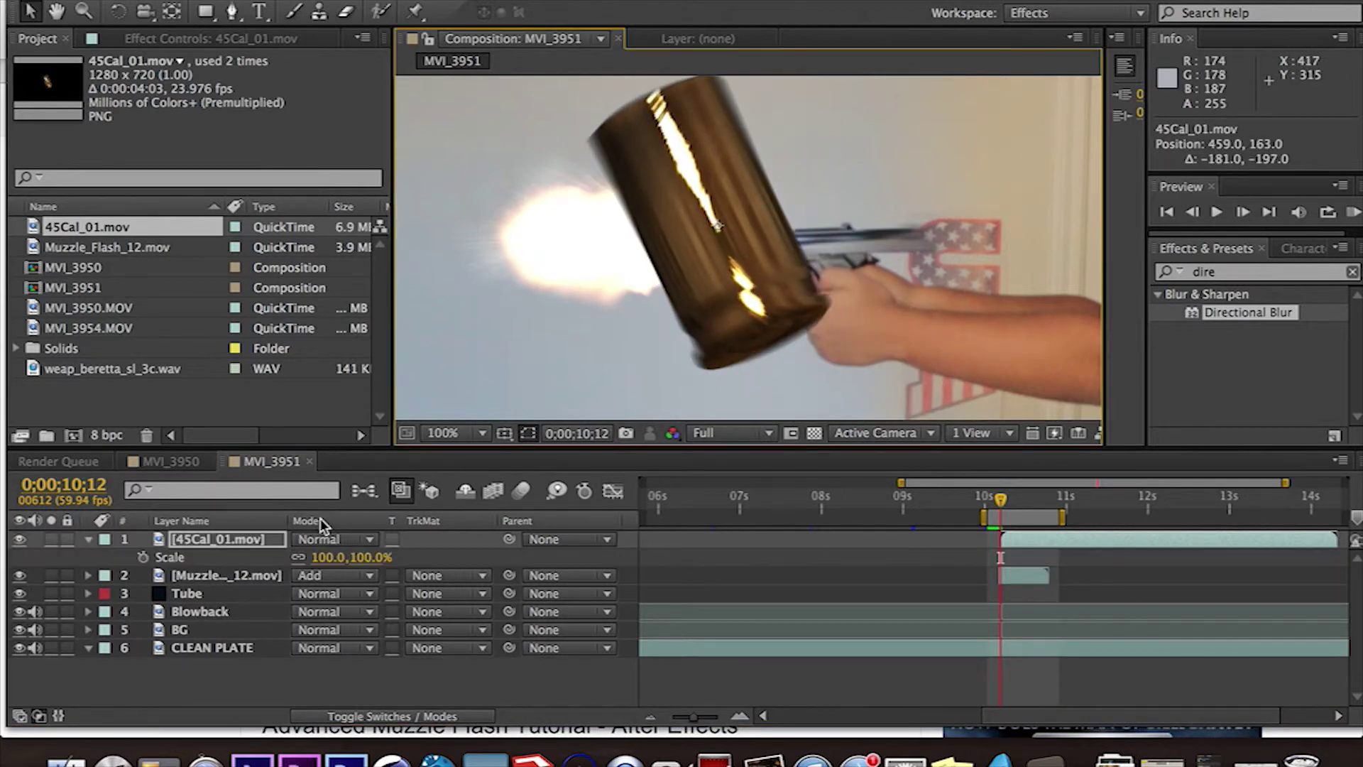
click(328, 557)
text(-33)
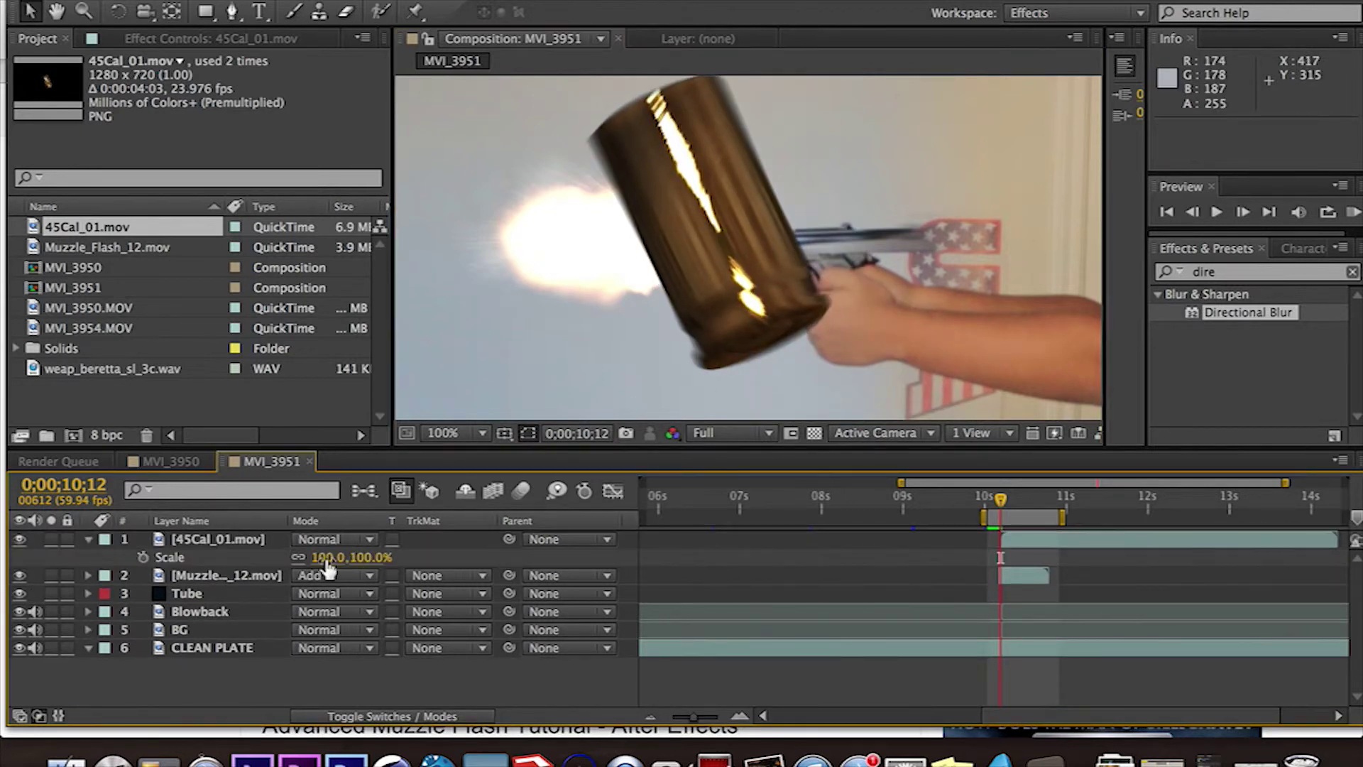
key(Return)
drag(135, 604, 254, 587)
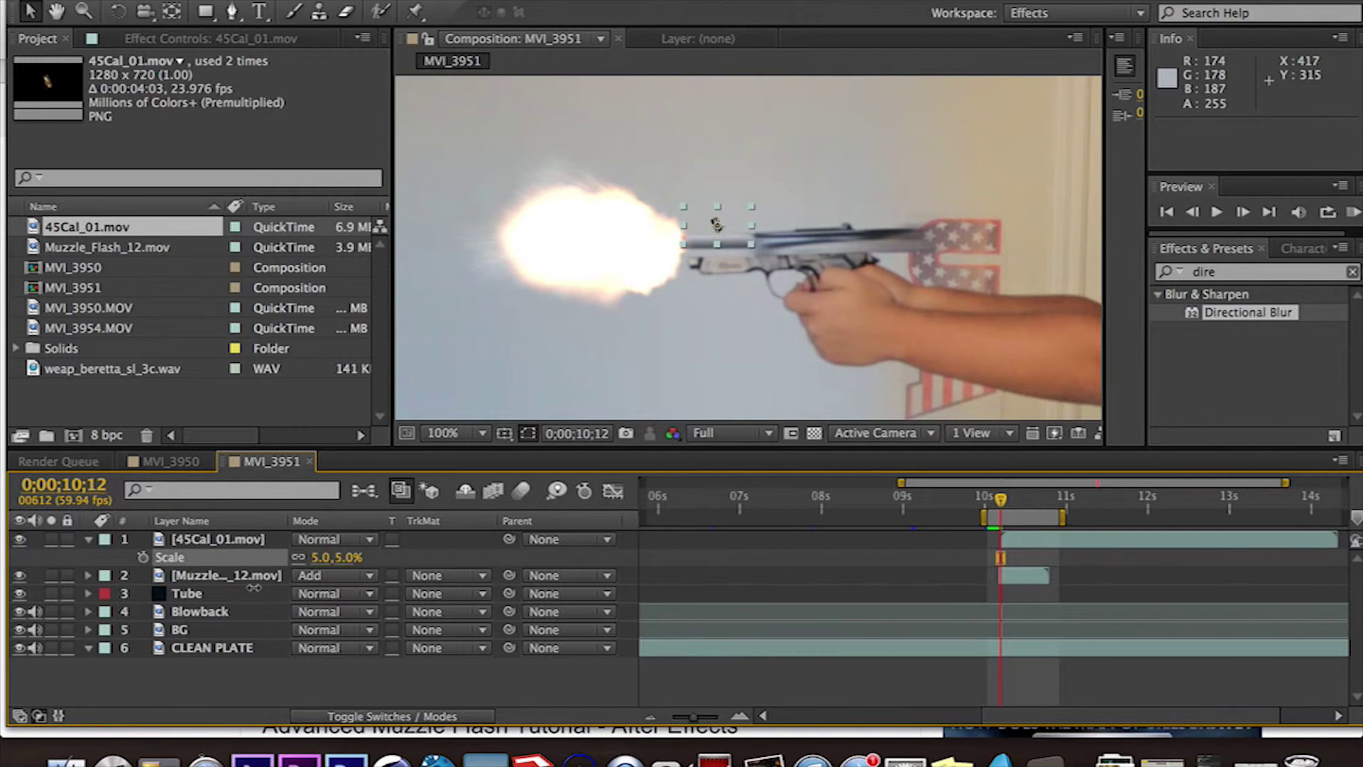
key(Return)
click(385, 686)
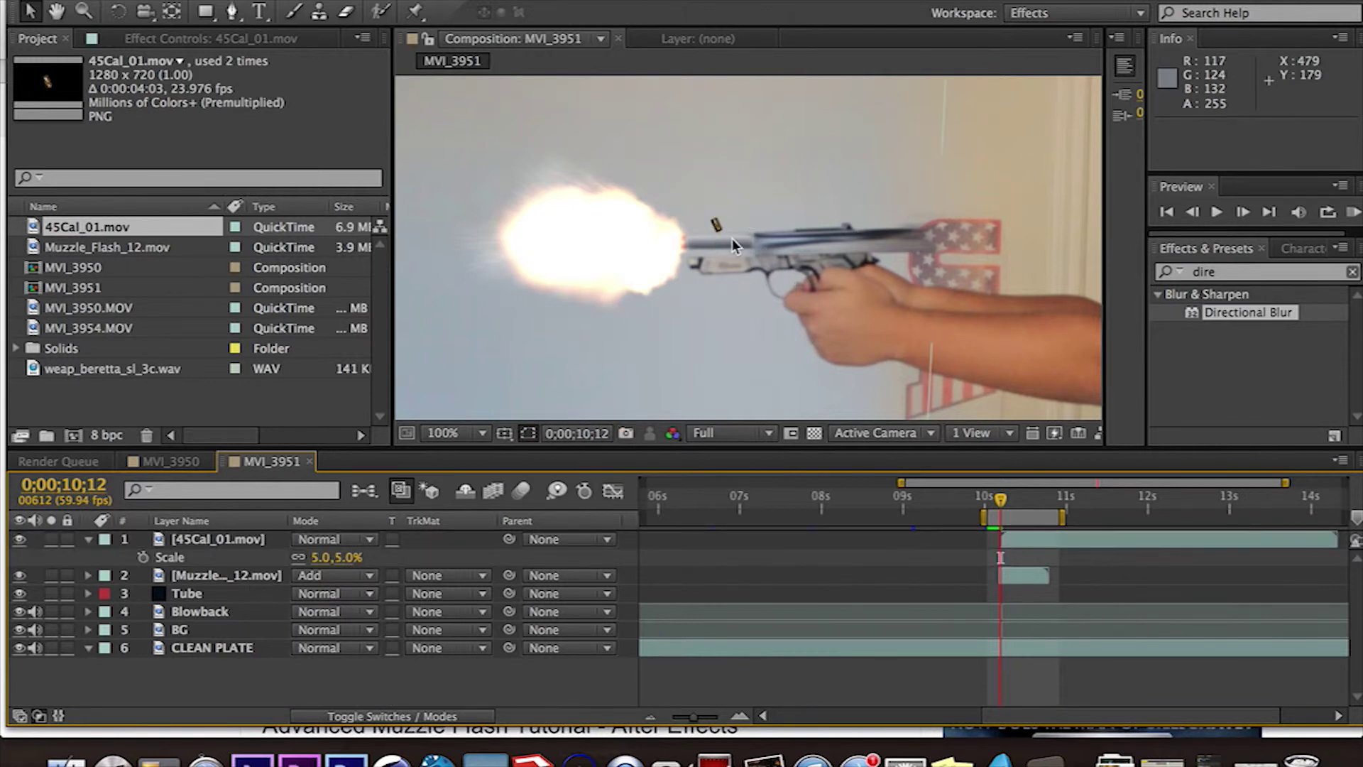
Place the casing just above the gun's slide and rotate it to −71°.
click(723, 225)
drag(723, 226, 788, 241)
key(r)
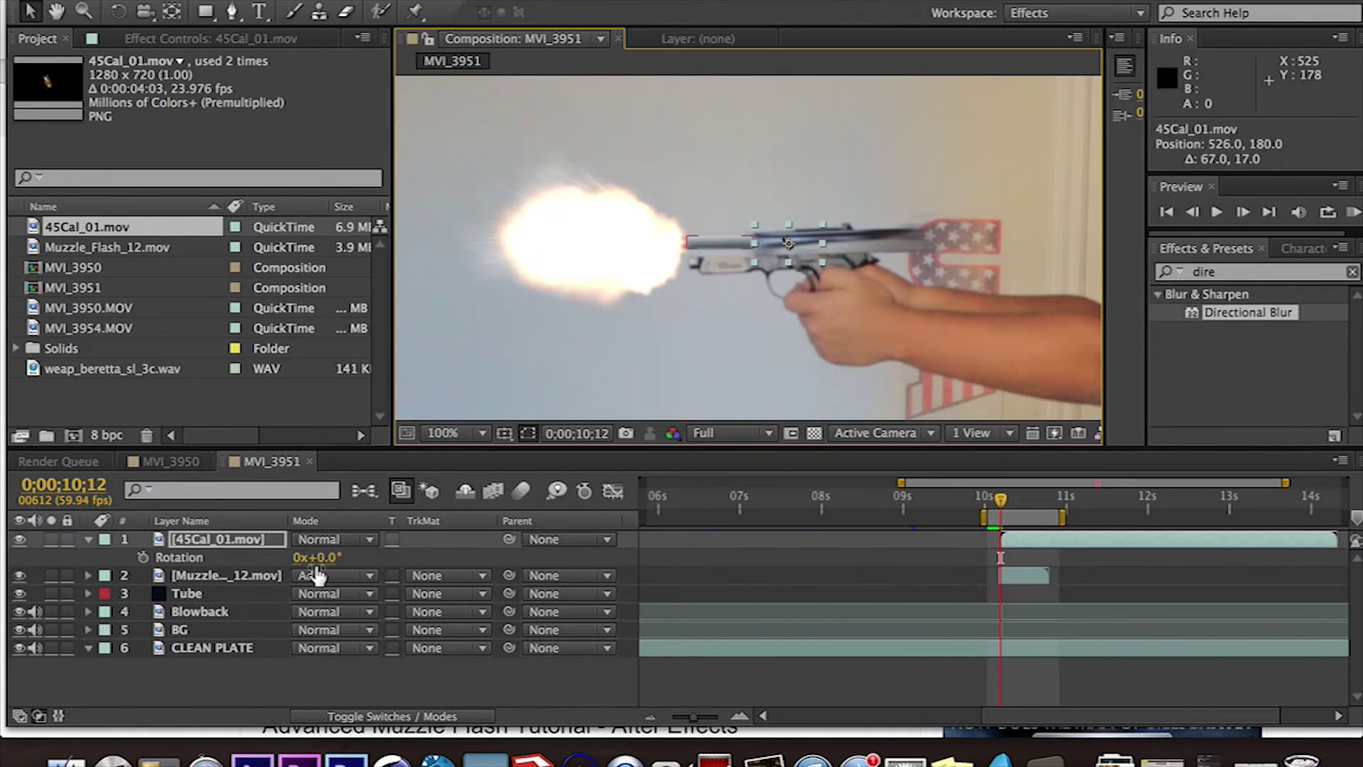
drag(313, 556, 252, 561)
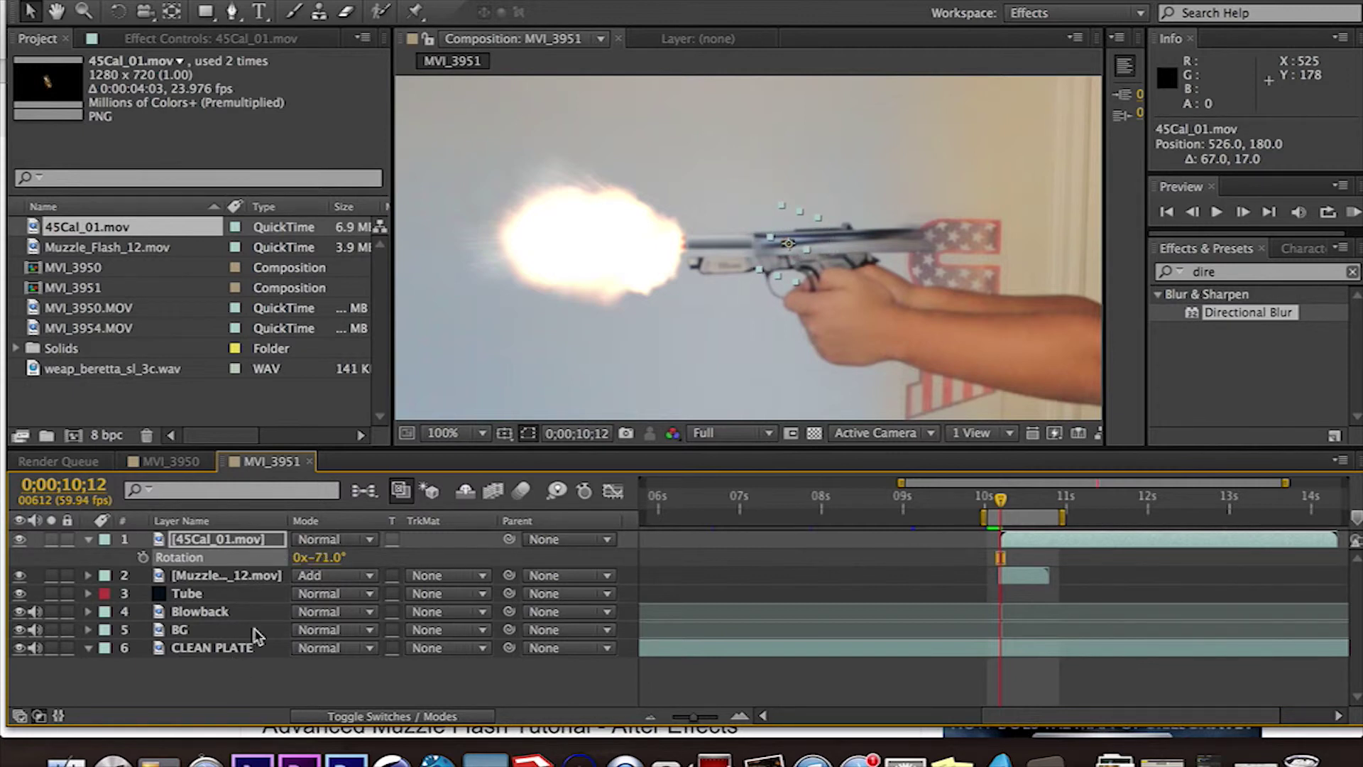
click(239, 535)
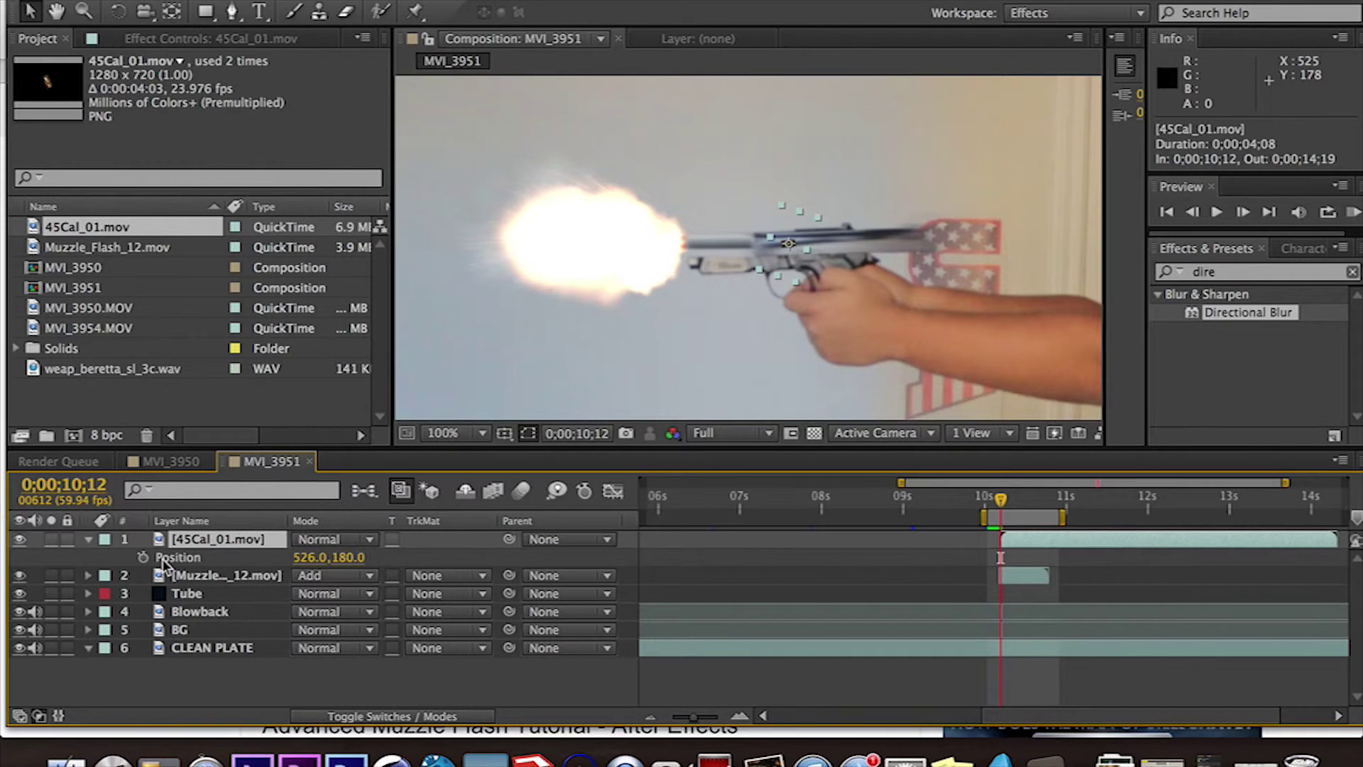
Set a Position keyframe for the casing at 10;12 and nudge it up and right a few frames later.
key(alt+shift+p)
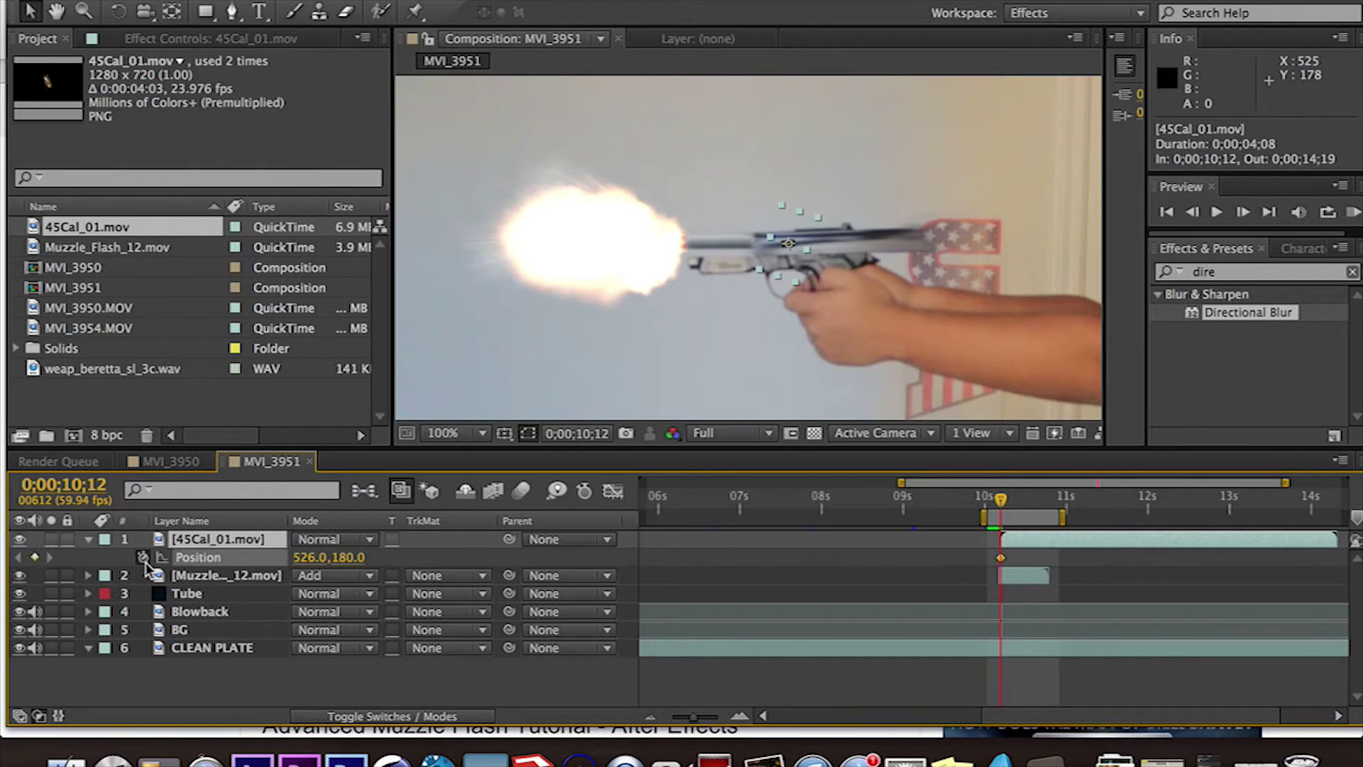
click(1244, 212)
click(1245, 213)
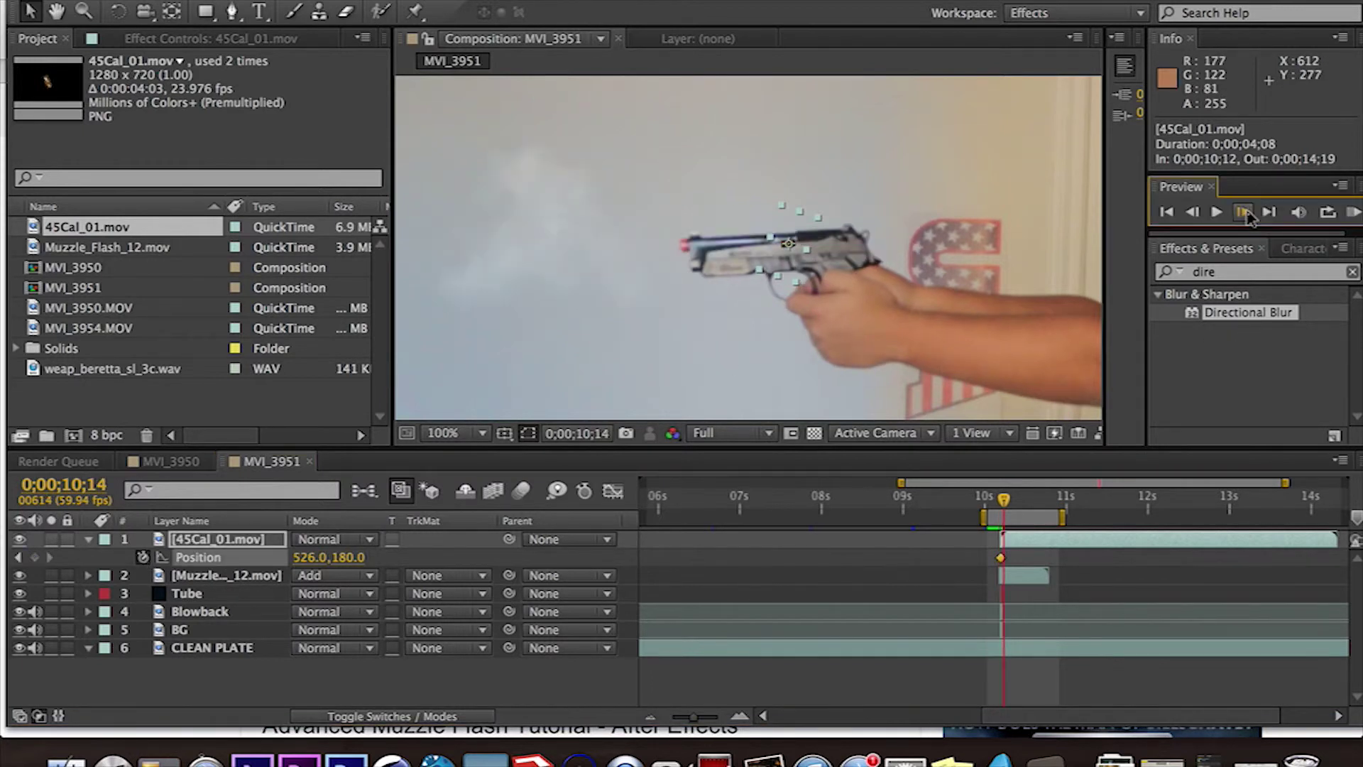
click(1244, 212)
click(1244, 212)
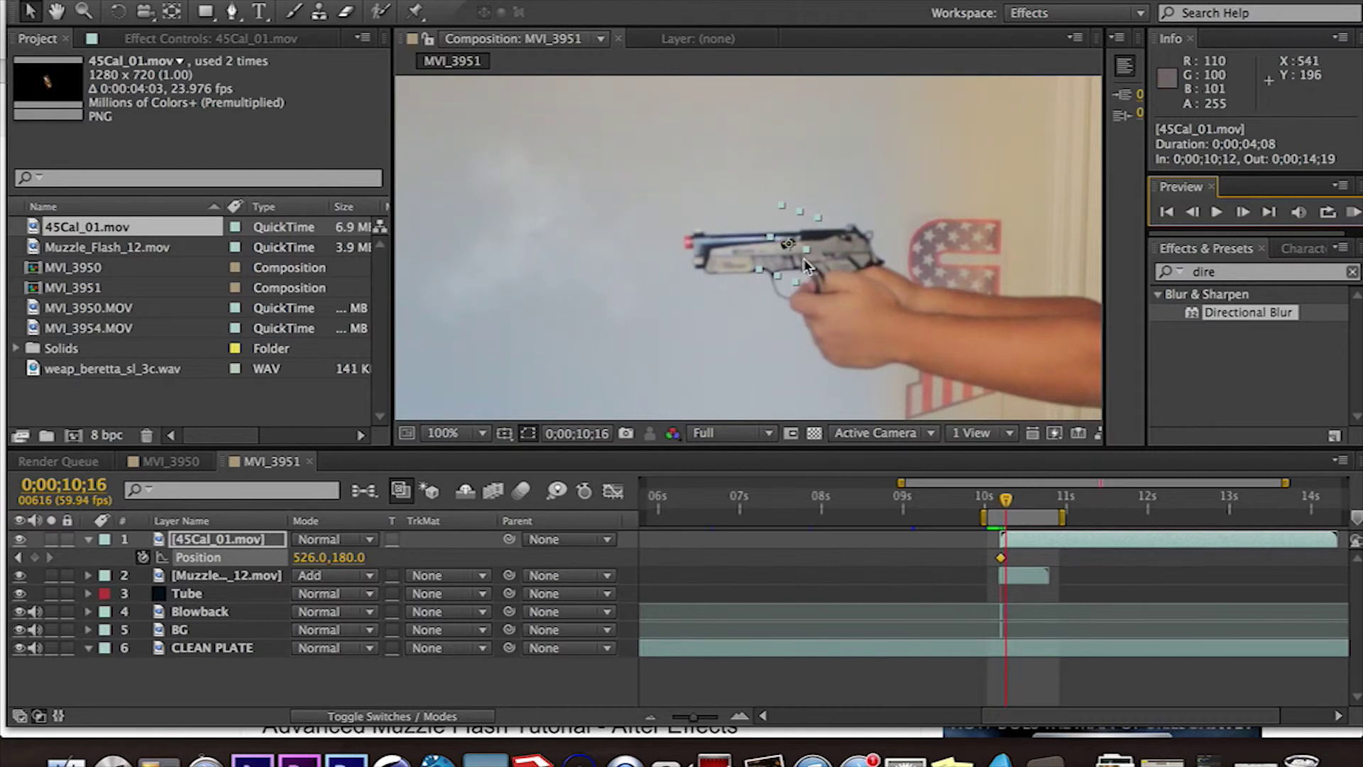
drag(781, 254, 822, 215)
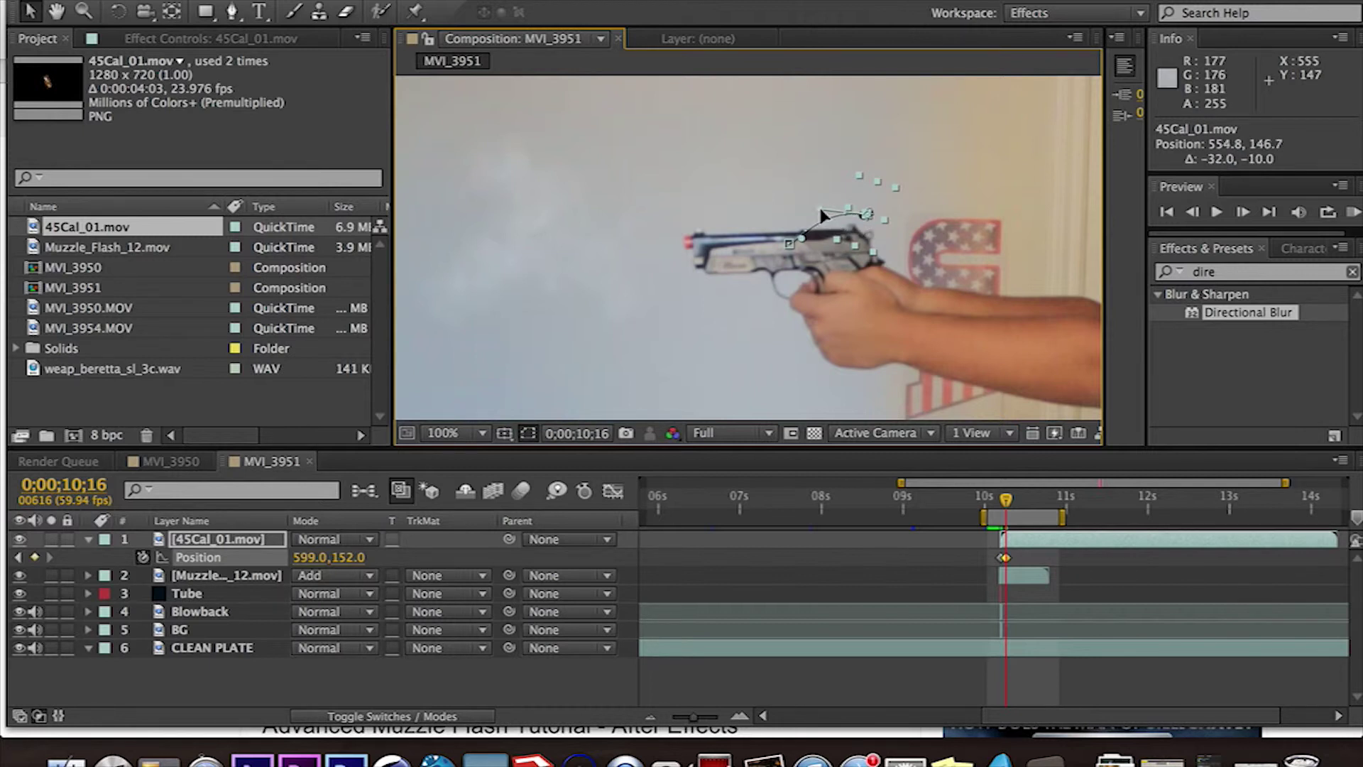
Drop the casing down-right out of frame to 834.0, 724.0 at 10;22 and curve its path.
click(1244, 213)
click(1244, 213)
click(1244, 213)
click(1244, 213)
click(1244, 213)
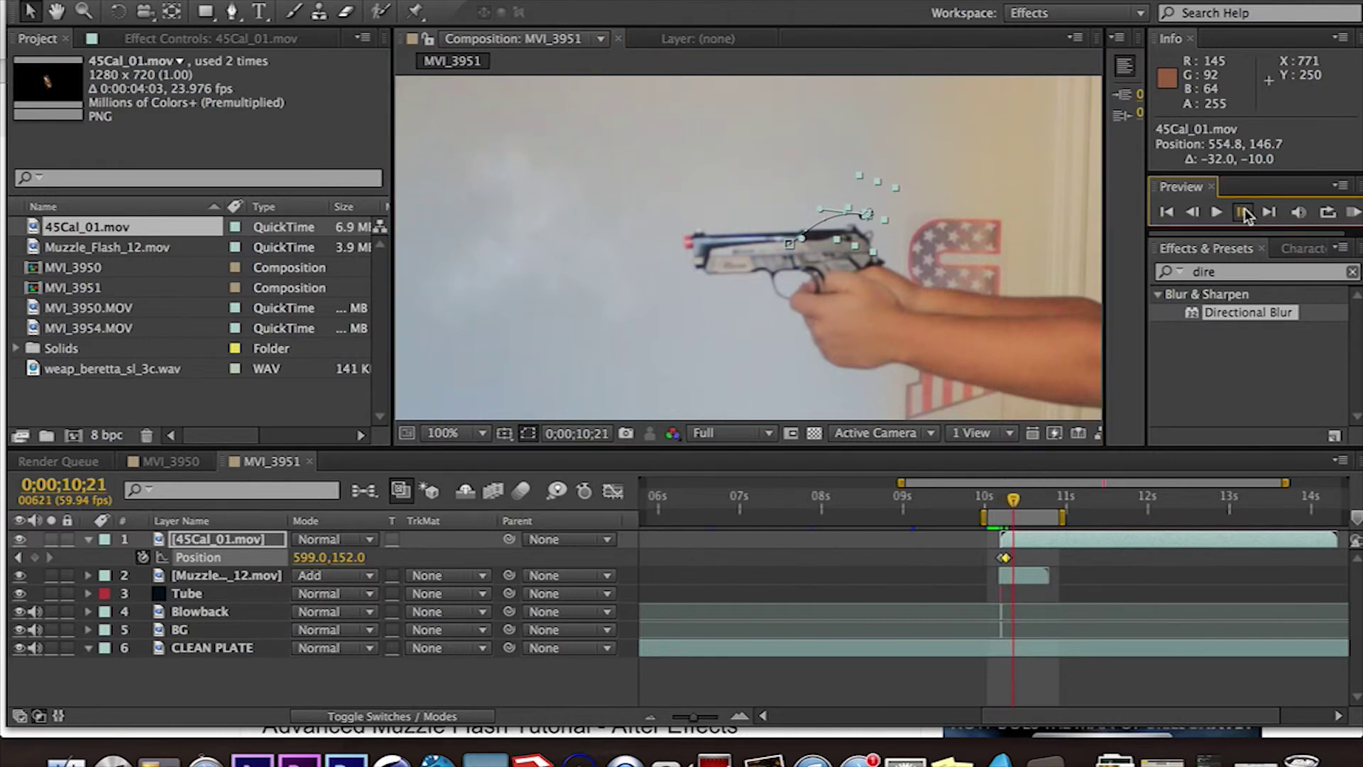
click(1243, 213)
scroll(940, 283, down, 4)
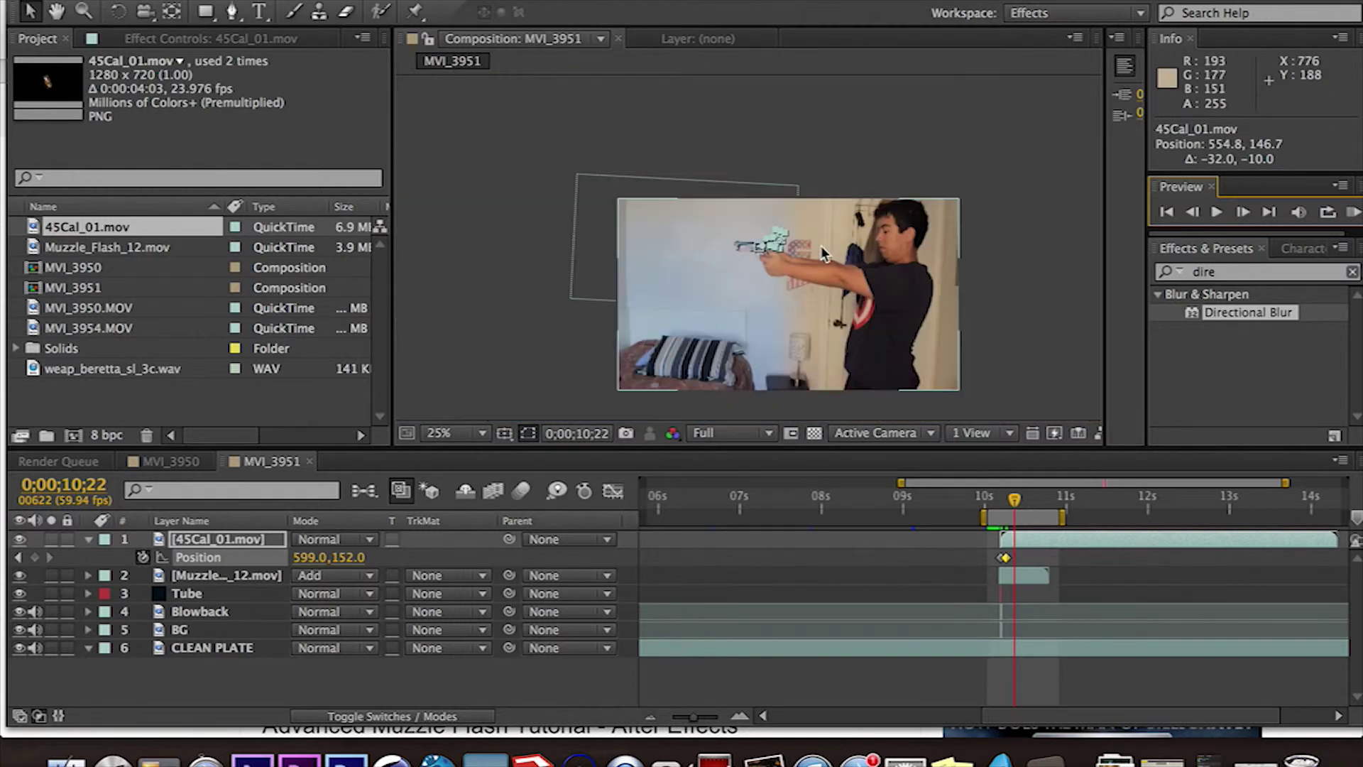
drag(777, 239, 843, 404)
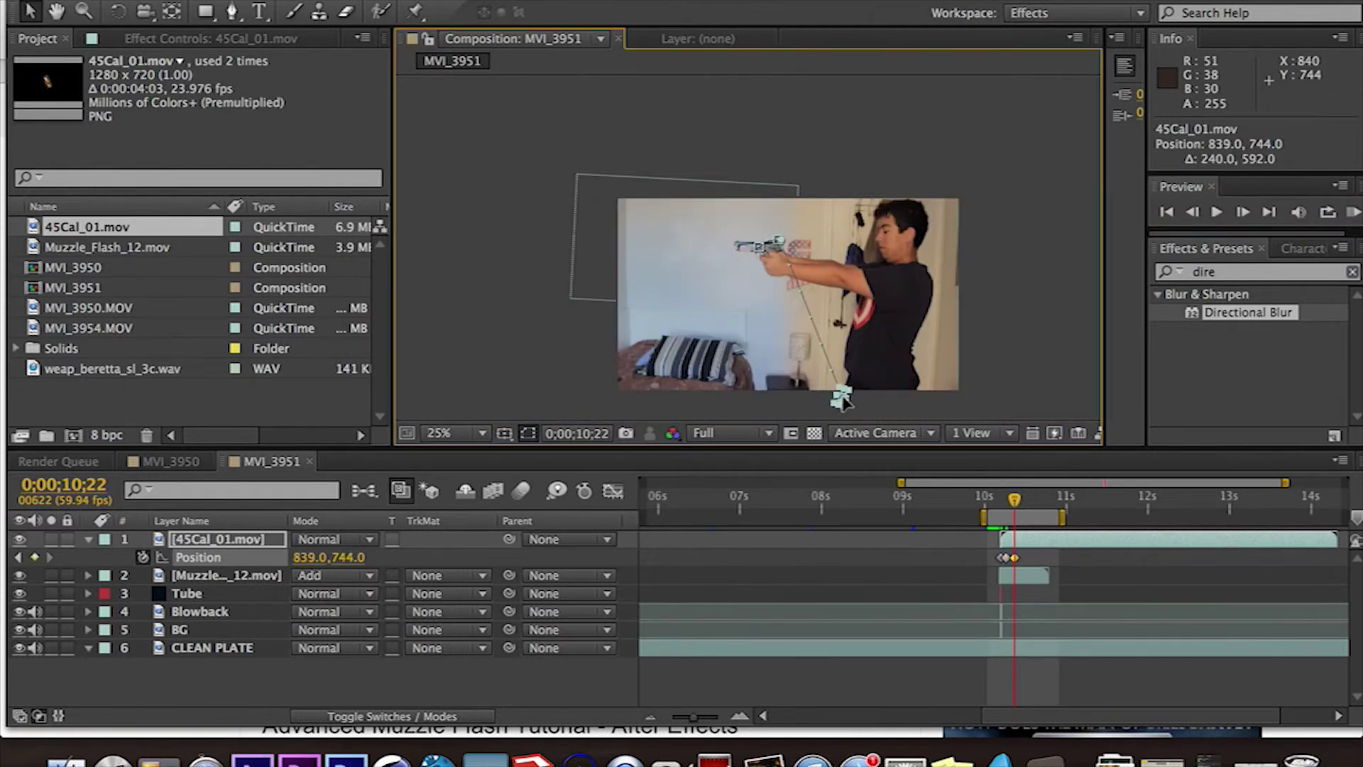
drag(1031, 565, 998, 552)
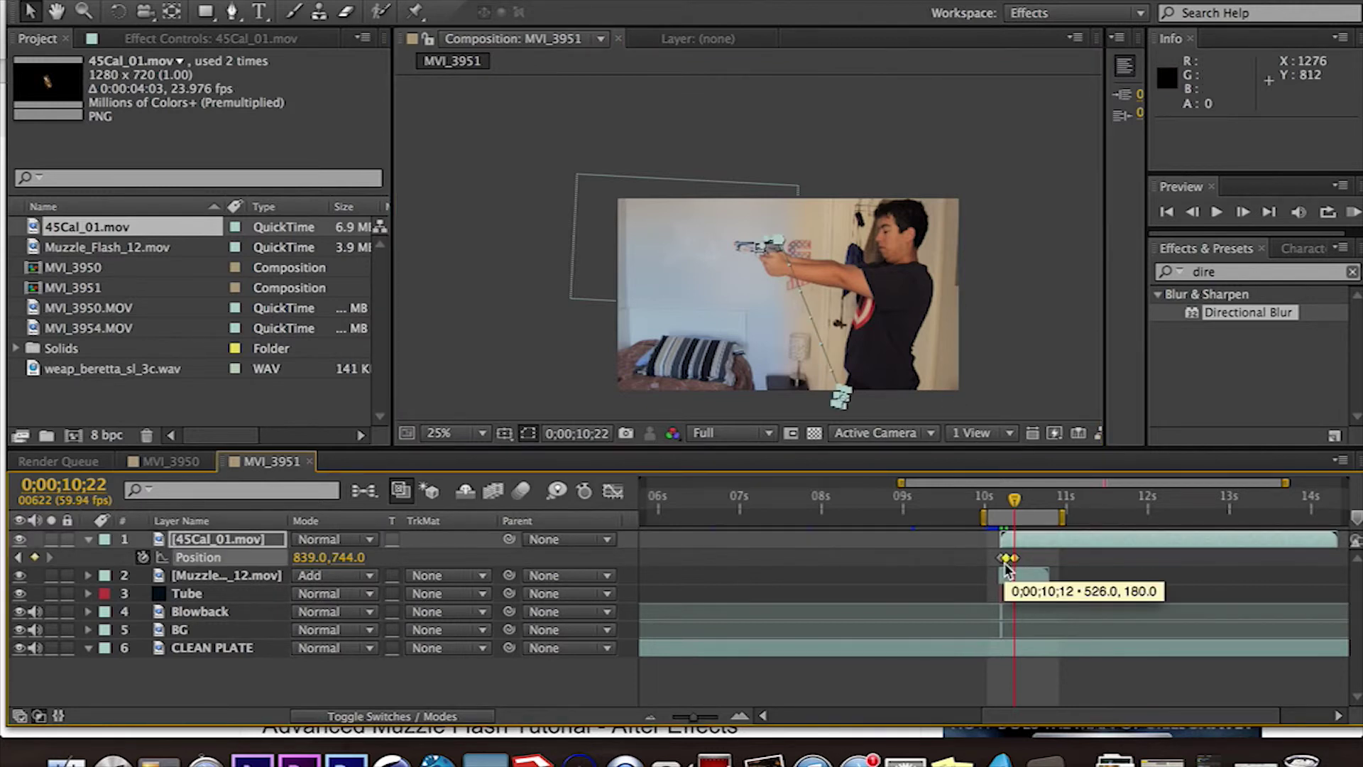
key(super+z)
drag(762, 252, 840, 404)
drag(772, 267, 819, 222)
click(1033, 333)
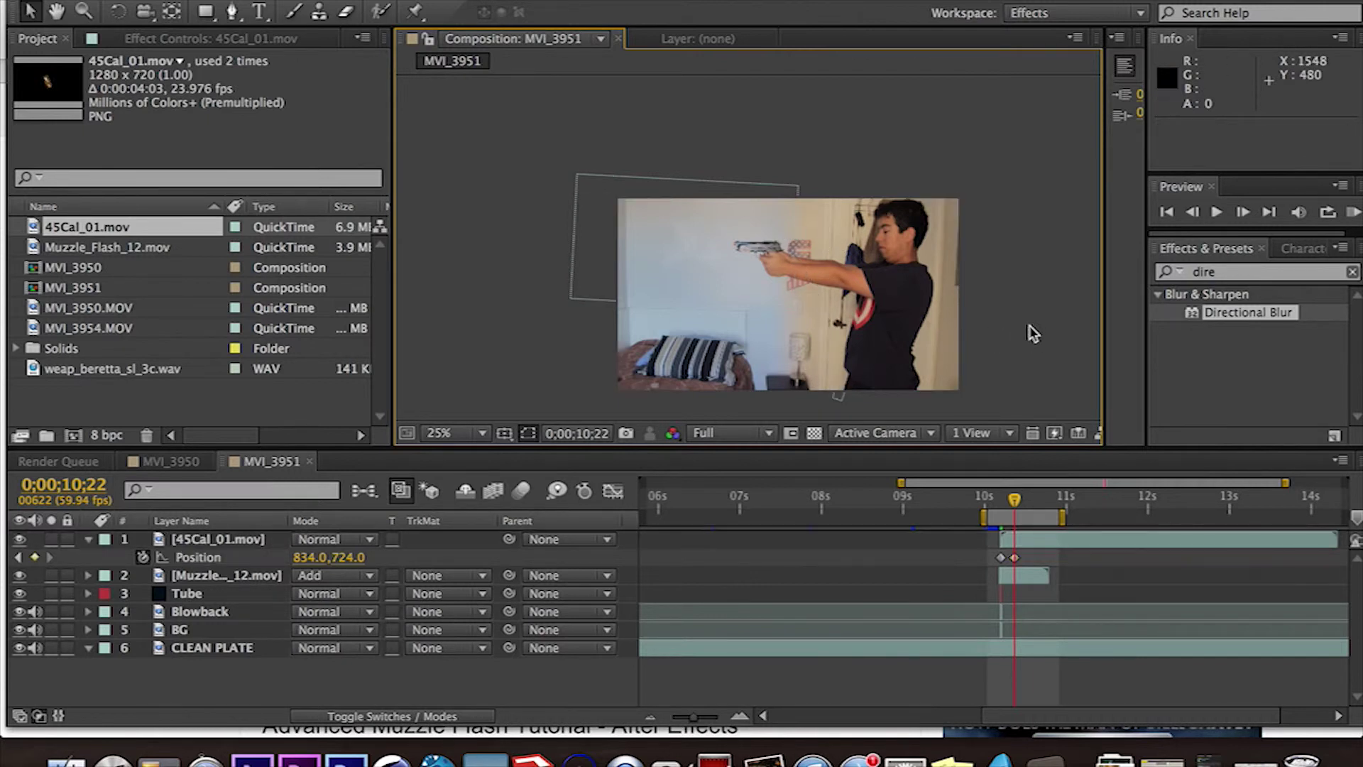
Fit the viewer, then preview and scrub the casing ejection around 10;15. Show the layer switch columns.
drag(1013, 505, 1005, 502)
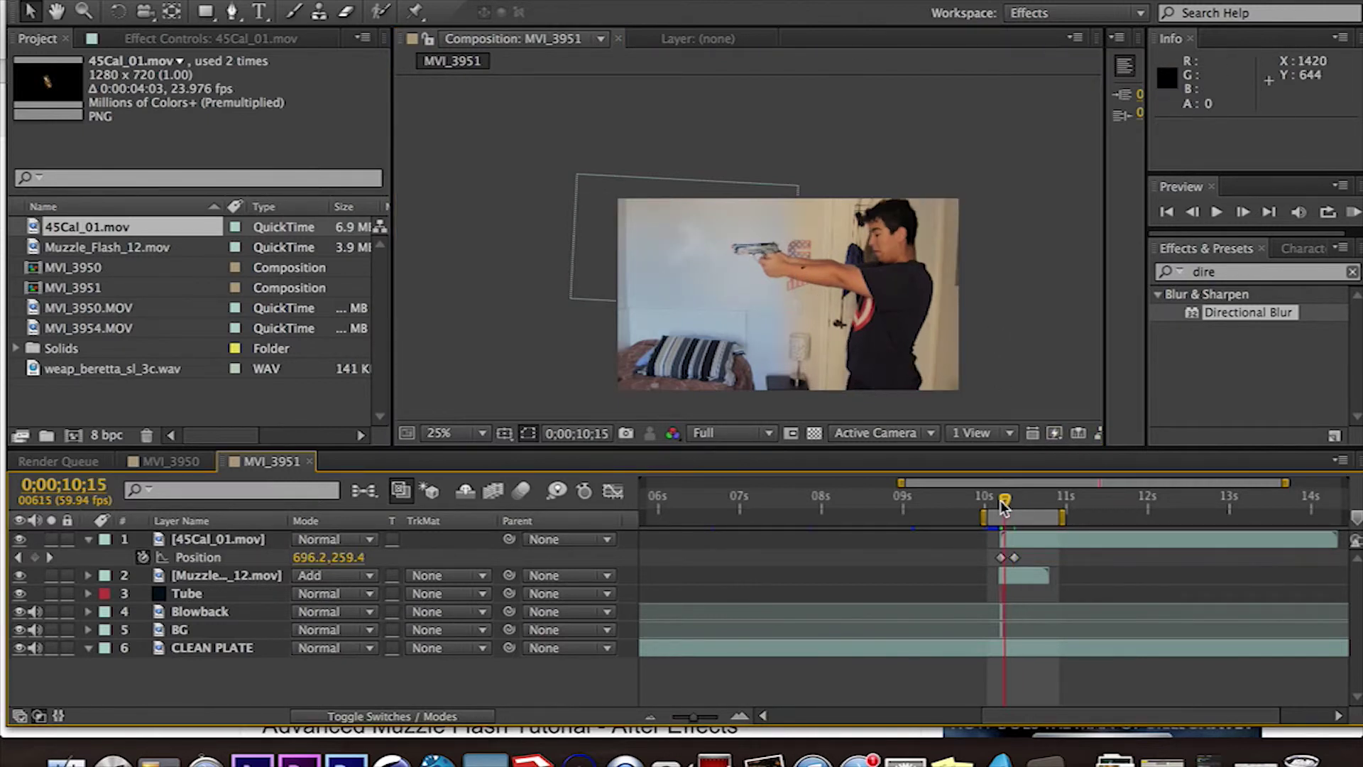
click(454, 432)
click(468, 408)
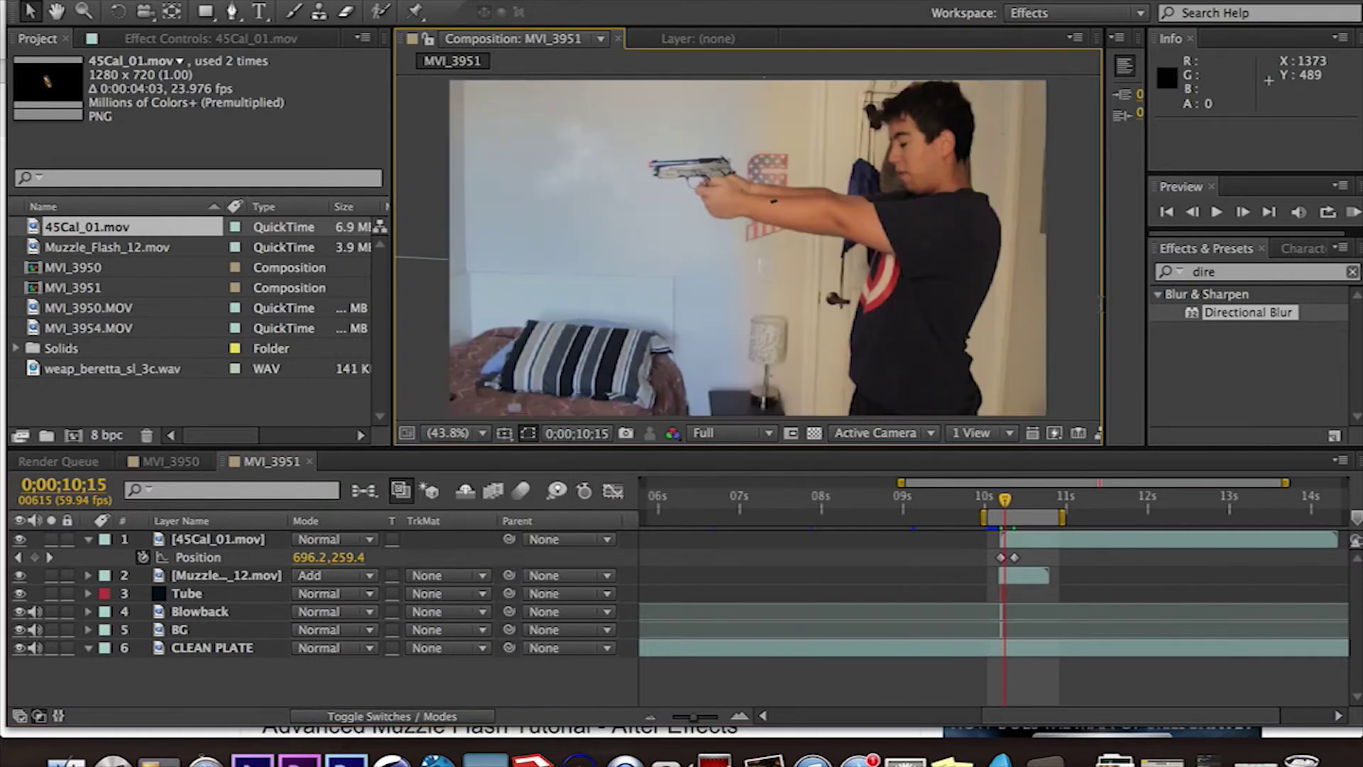
click(1354, 212)
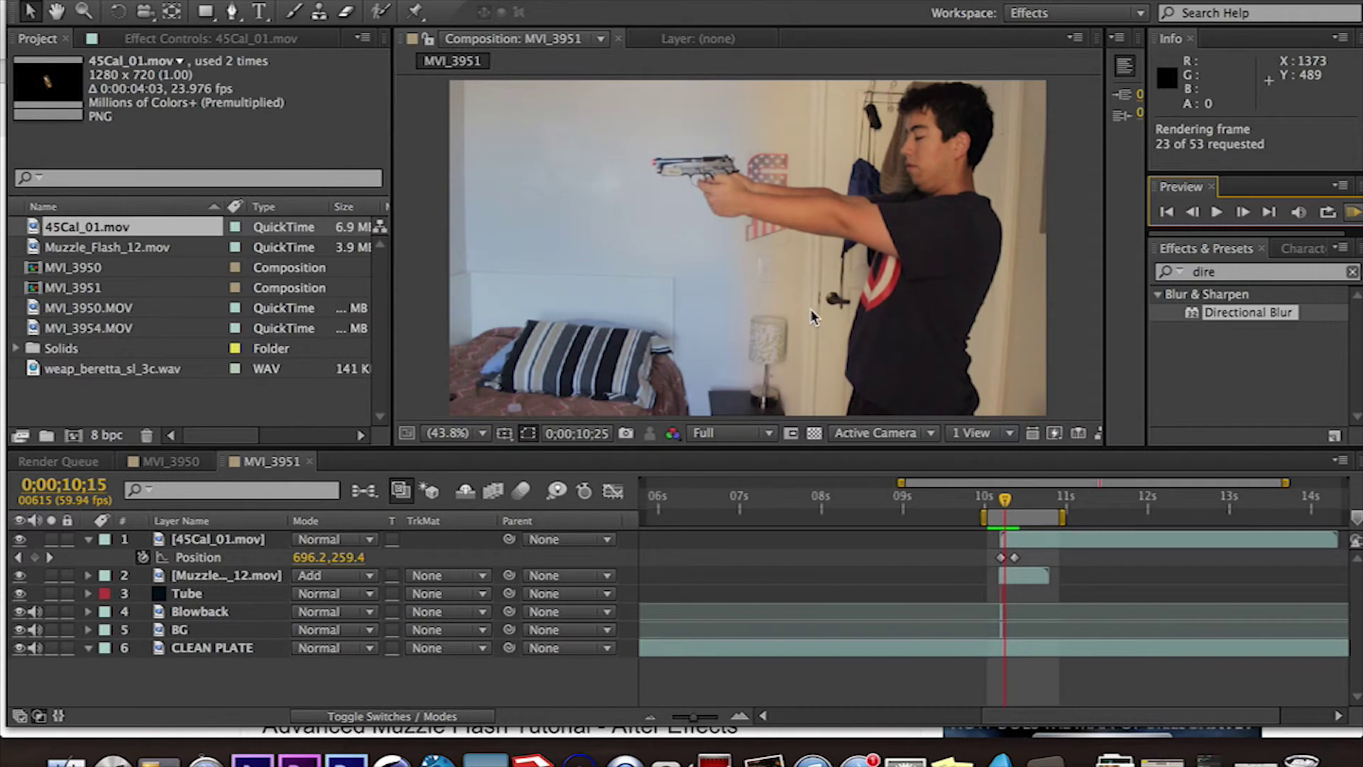
click(1002, 500)
drag(1002, 502, 1001, 503)
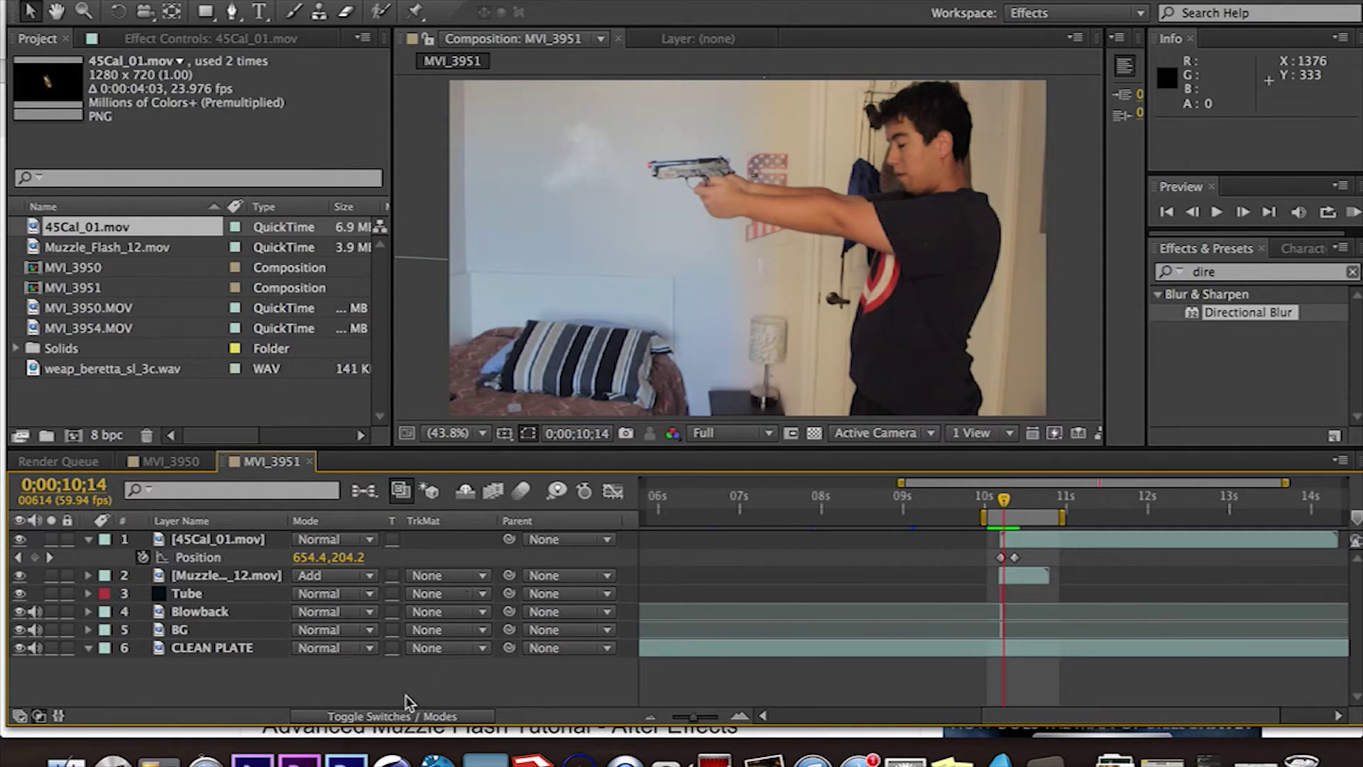
click(408, 713)
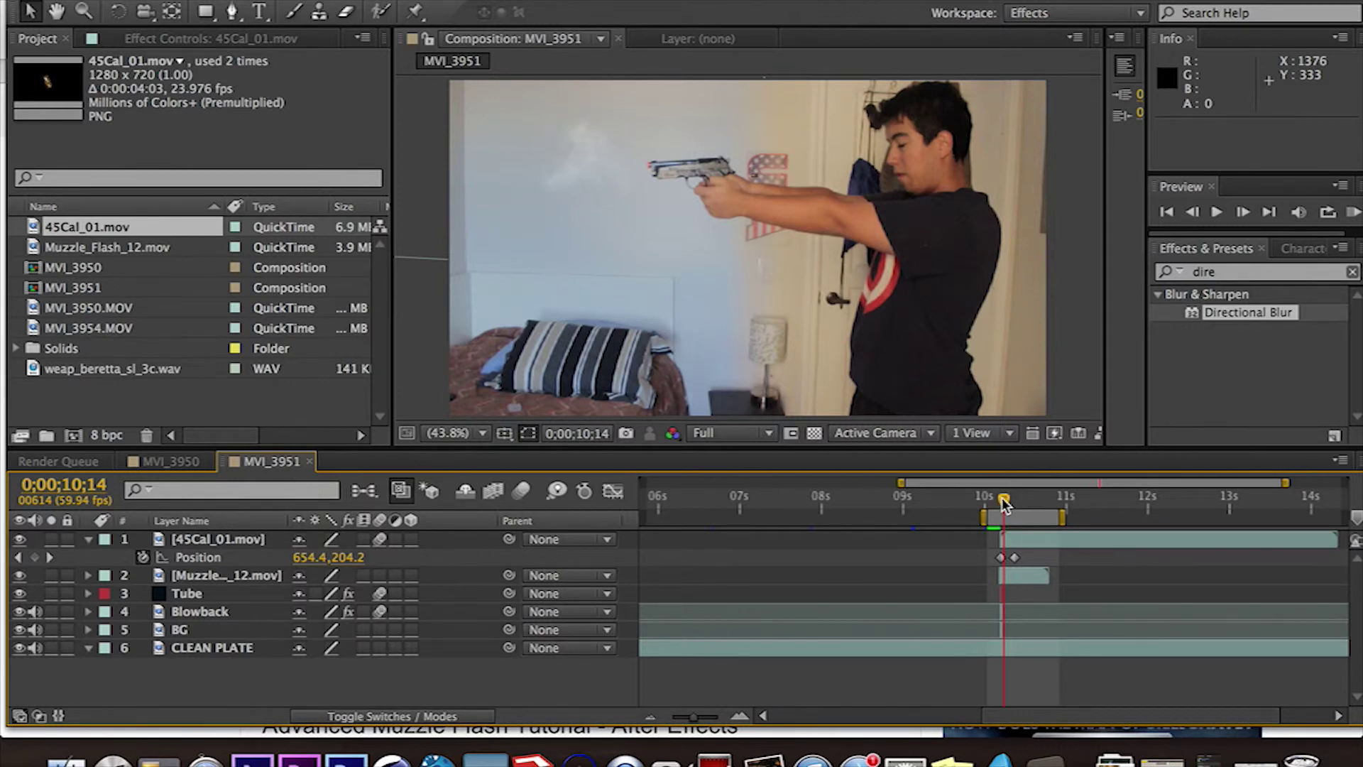
Enable the composition's Motion Blur switch and scrub the gunshot frames around 10;14.
drag(1004, 504, 1005, 505)
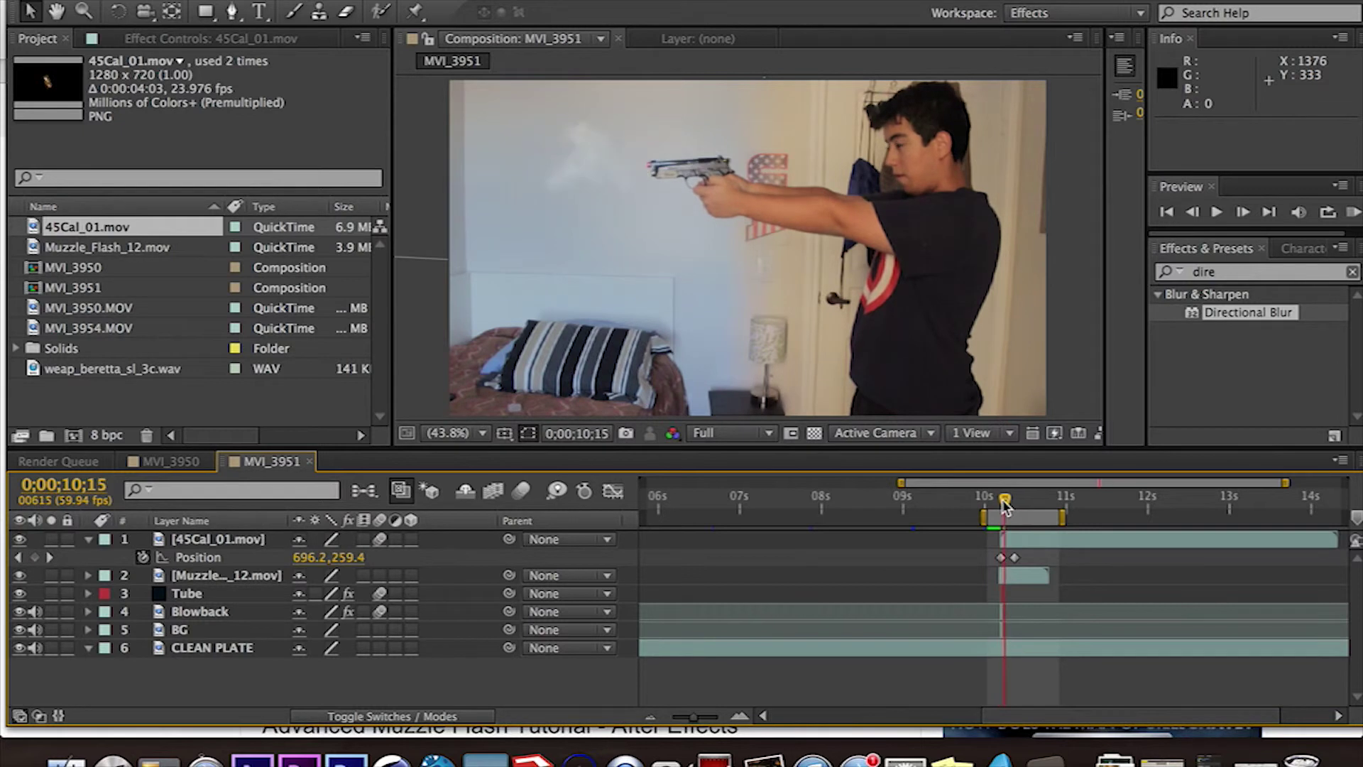
click(522, 491)
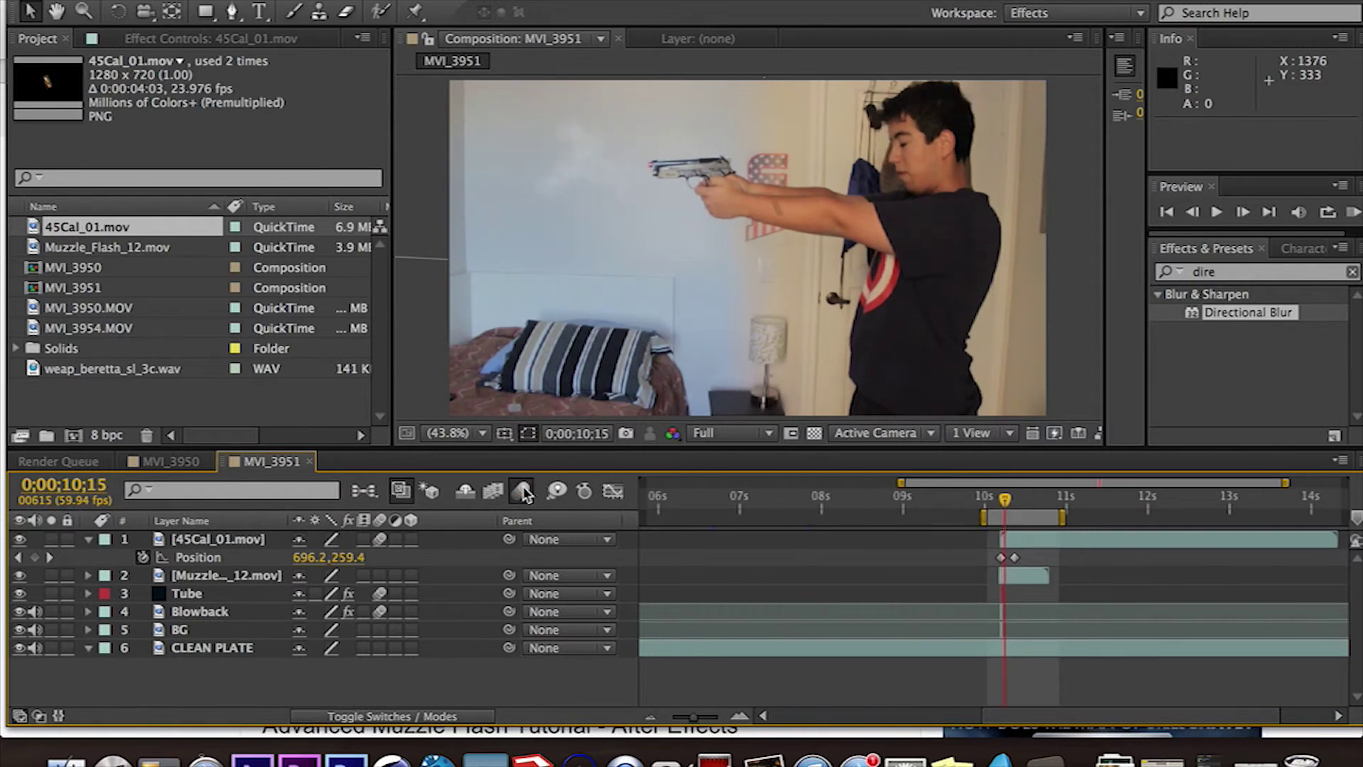
mouse_move(1002, 504)
mouse_down()
mouse_move(1018, 506)
mouse_move(1007, 506)
mouse_up()
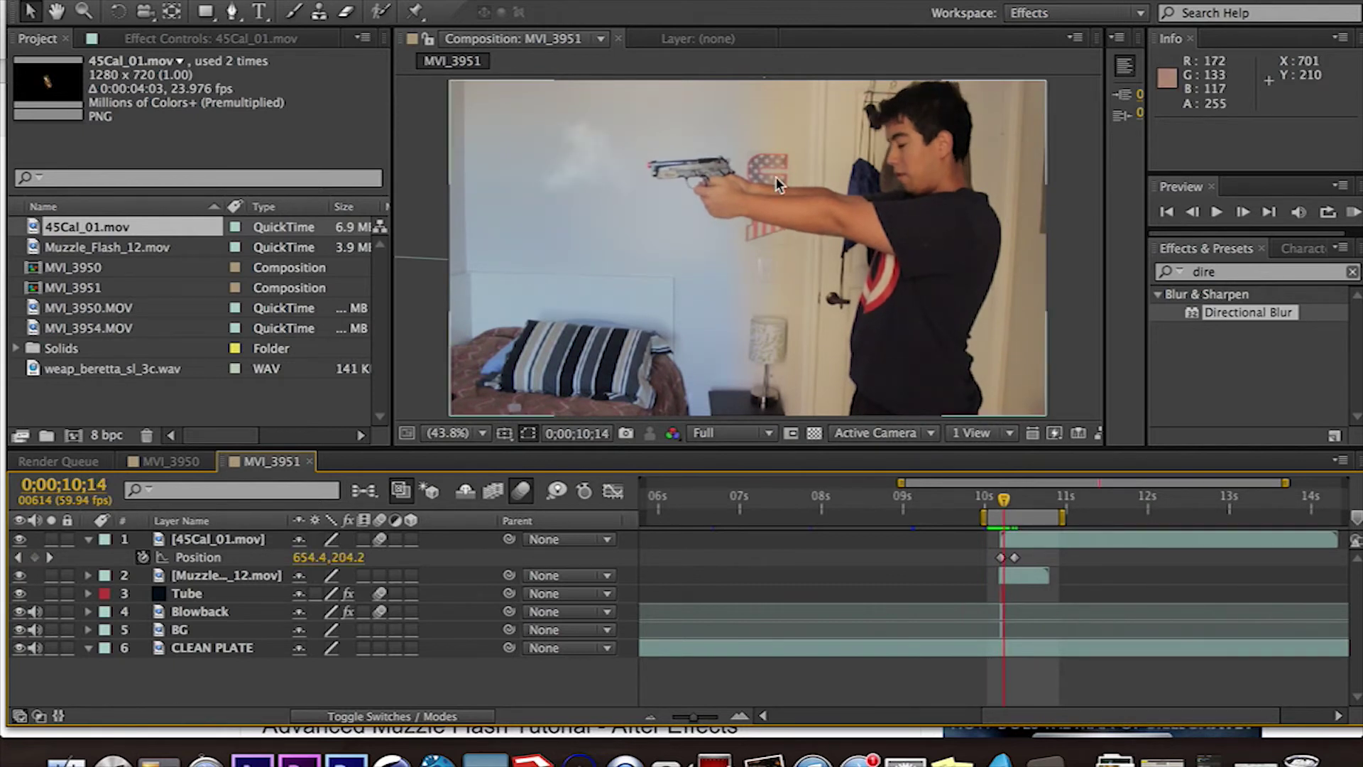
Duplicate the CLEAN PLATE layer, move the copy to the top and rename it 'arm'.
key(slash)
key(h)
drag(776, 177, 695, 281)
key(v)
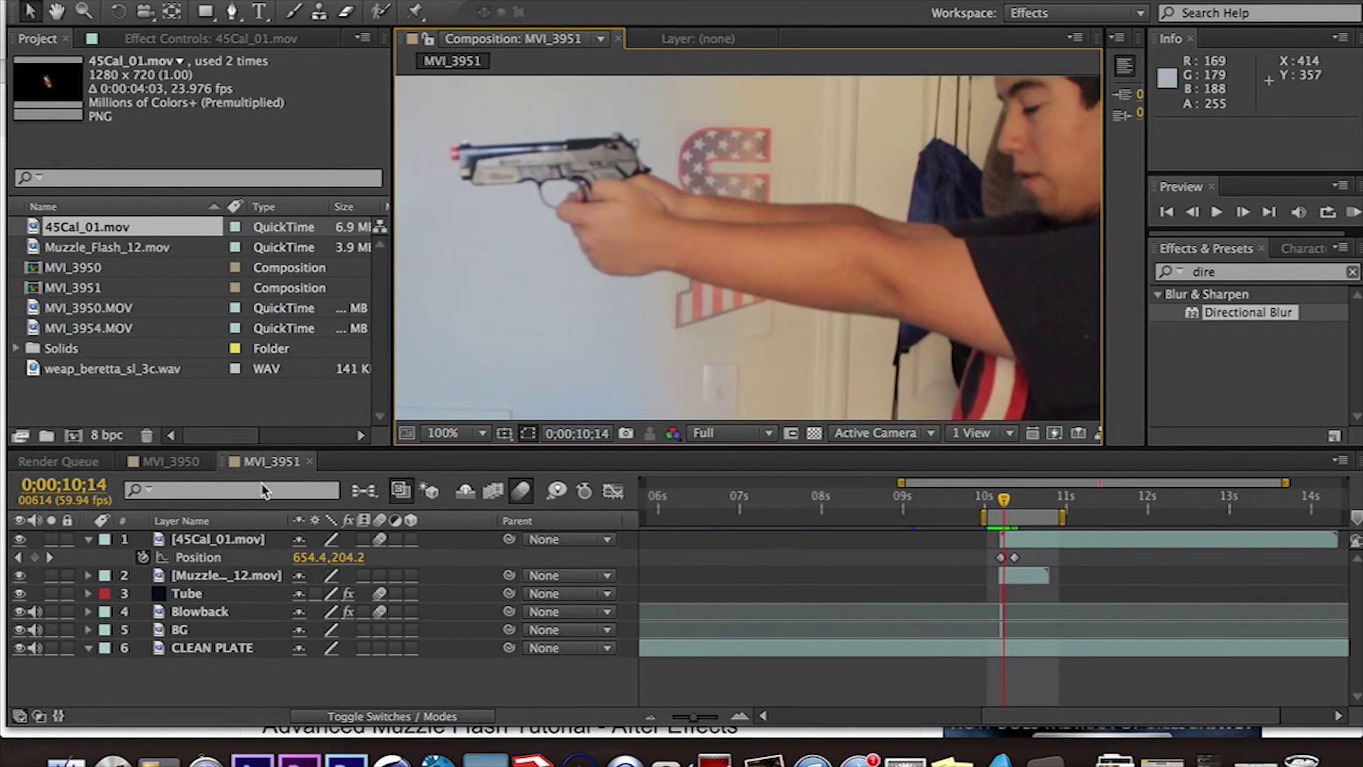
click(217, 645)
key(super+d)
drag(217, 648, 212, 533)
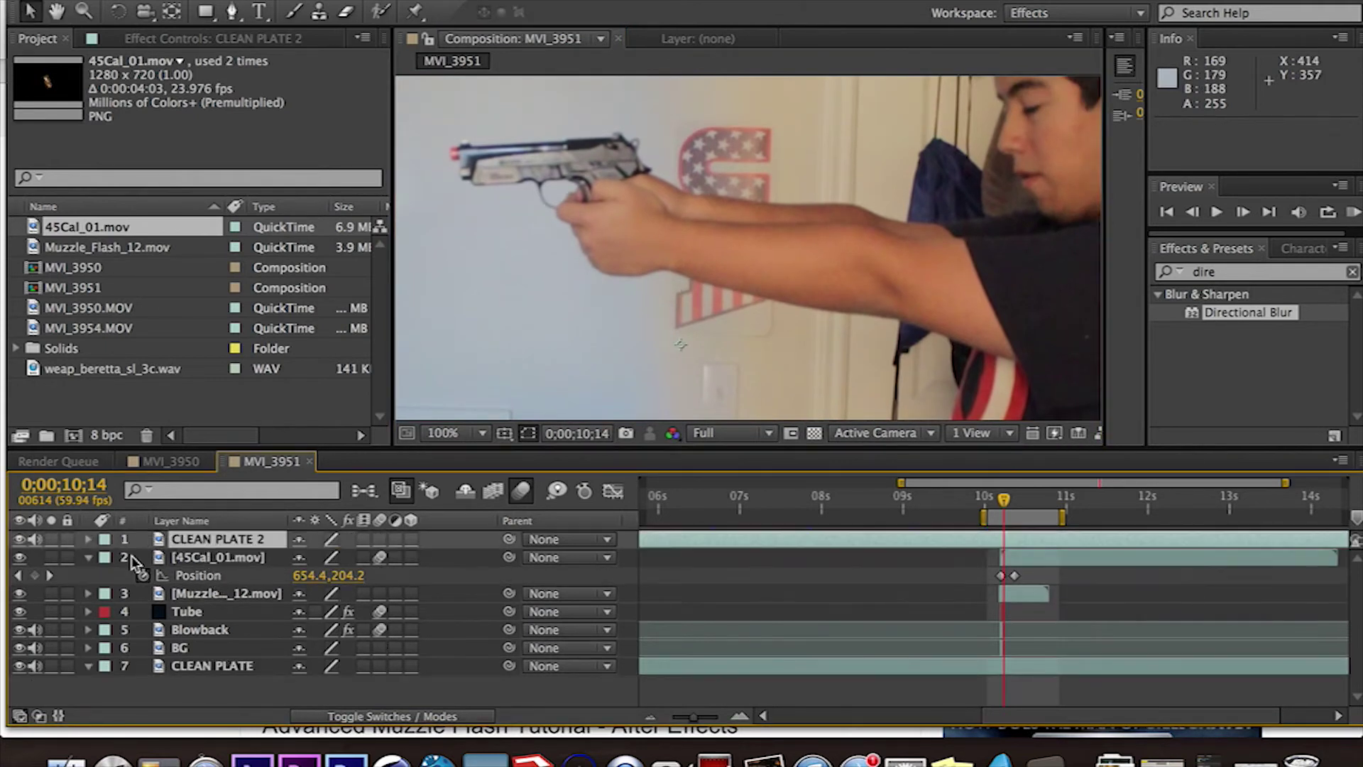
click(88, 557)
key(Return)
text(arm)
key(Return)
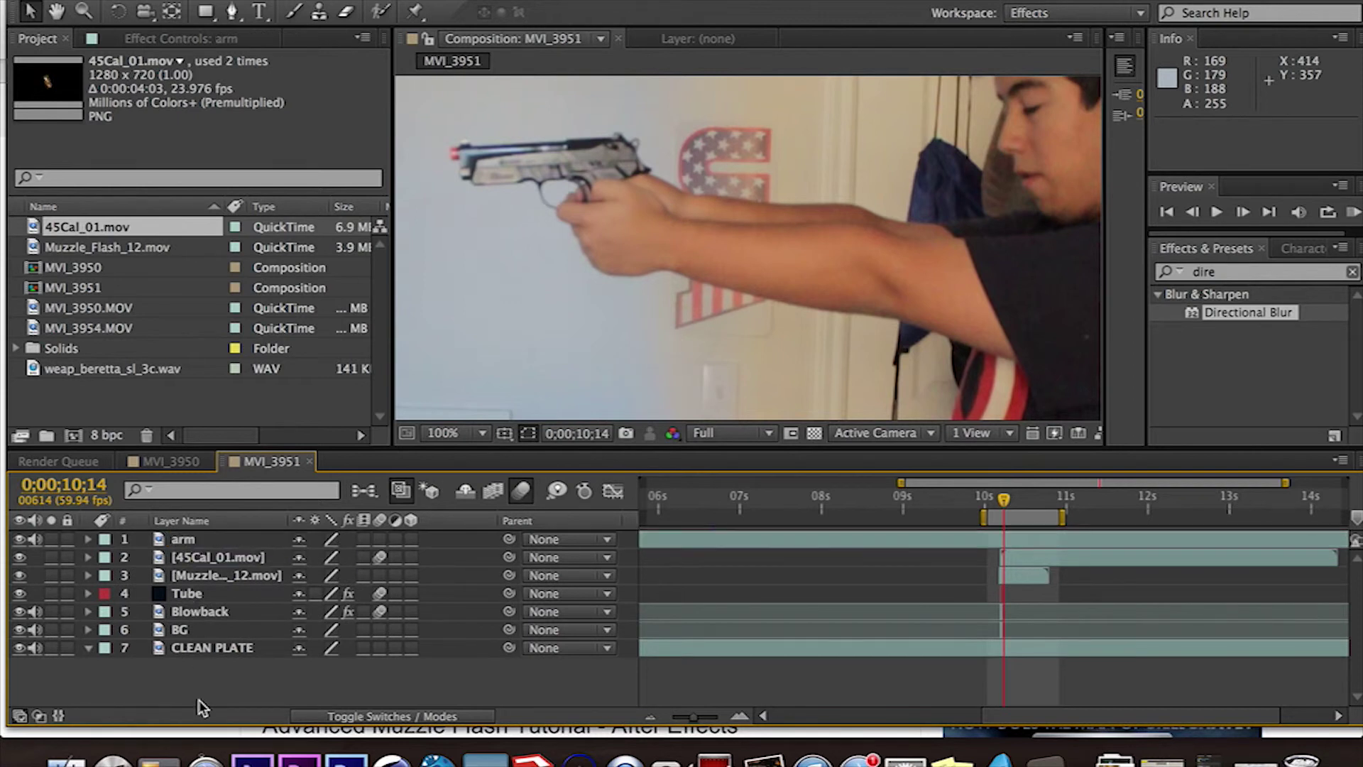
Draw a closed four-point Pen mask around the shooter's forearm on the arm layer.
click(257, 540)
click(231, 12)
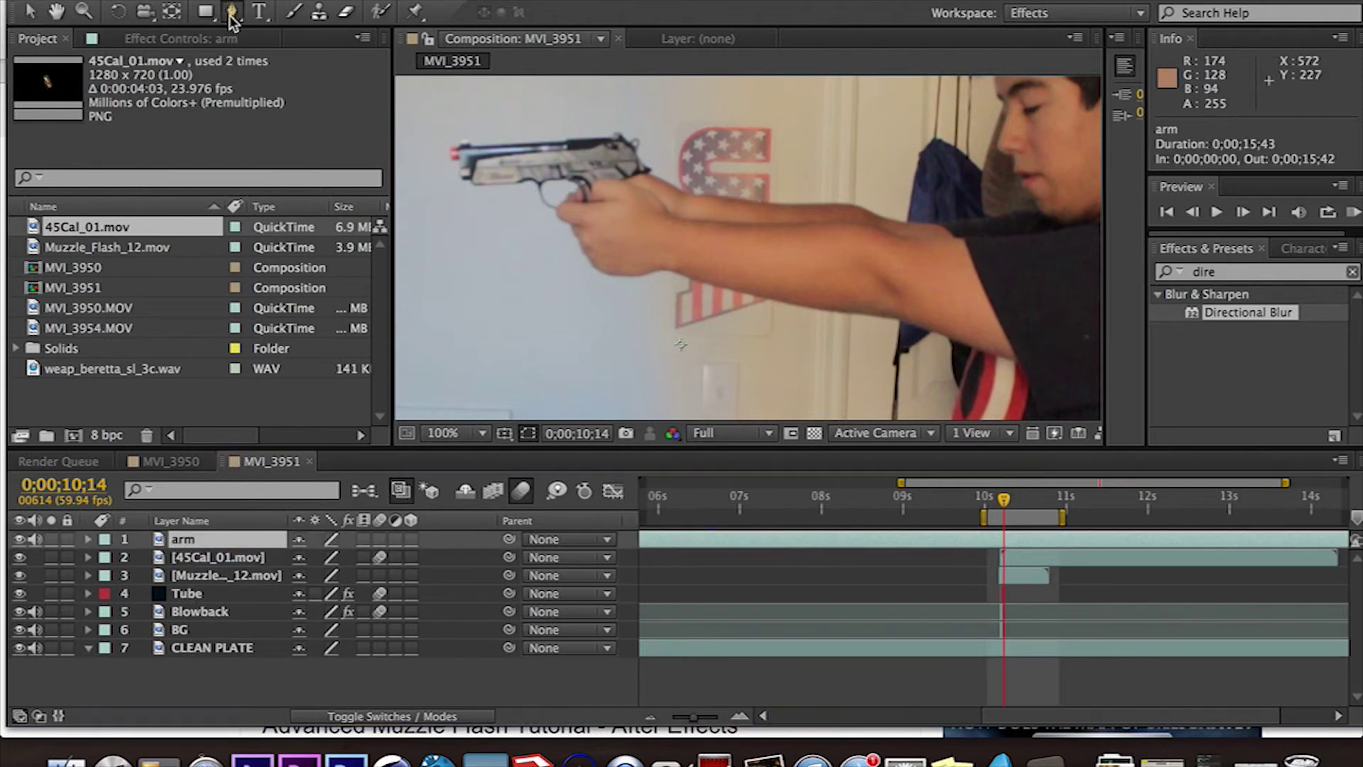
click(675, 189)
click(784, 205)
click(803, 304)
click(667, 270)
click(675, 190)
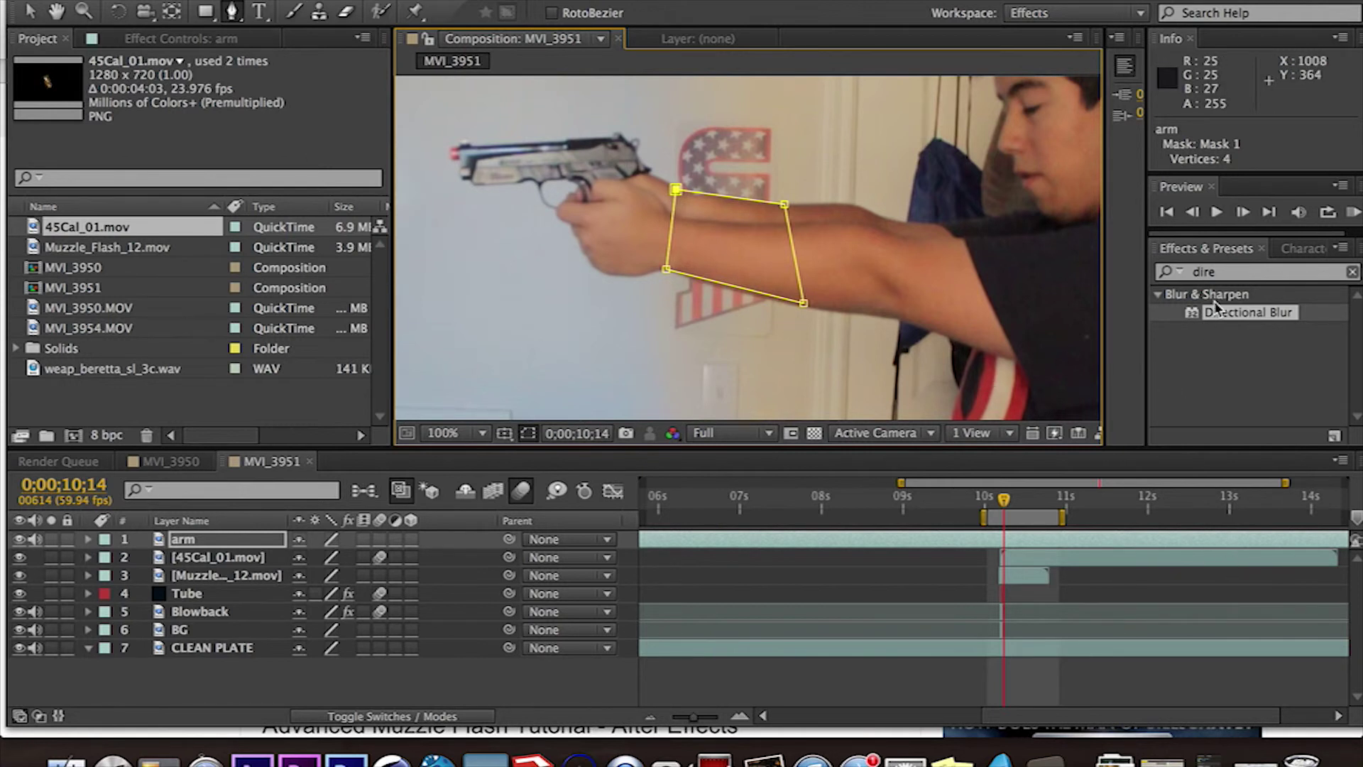
Step through neighbouring frames to check the arm mask, then deselect the layer.
click(1243, 212)
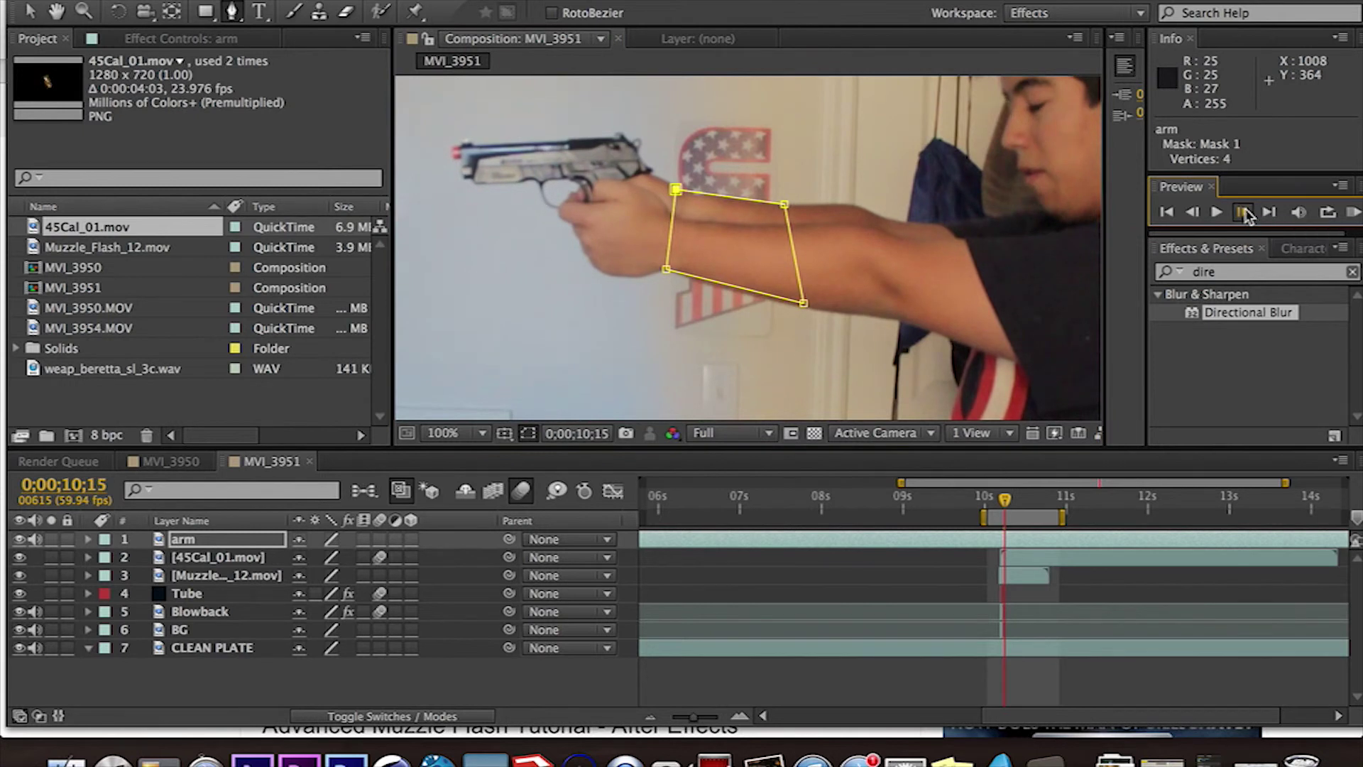
click(1242, 212)
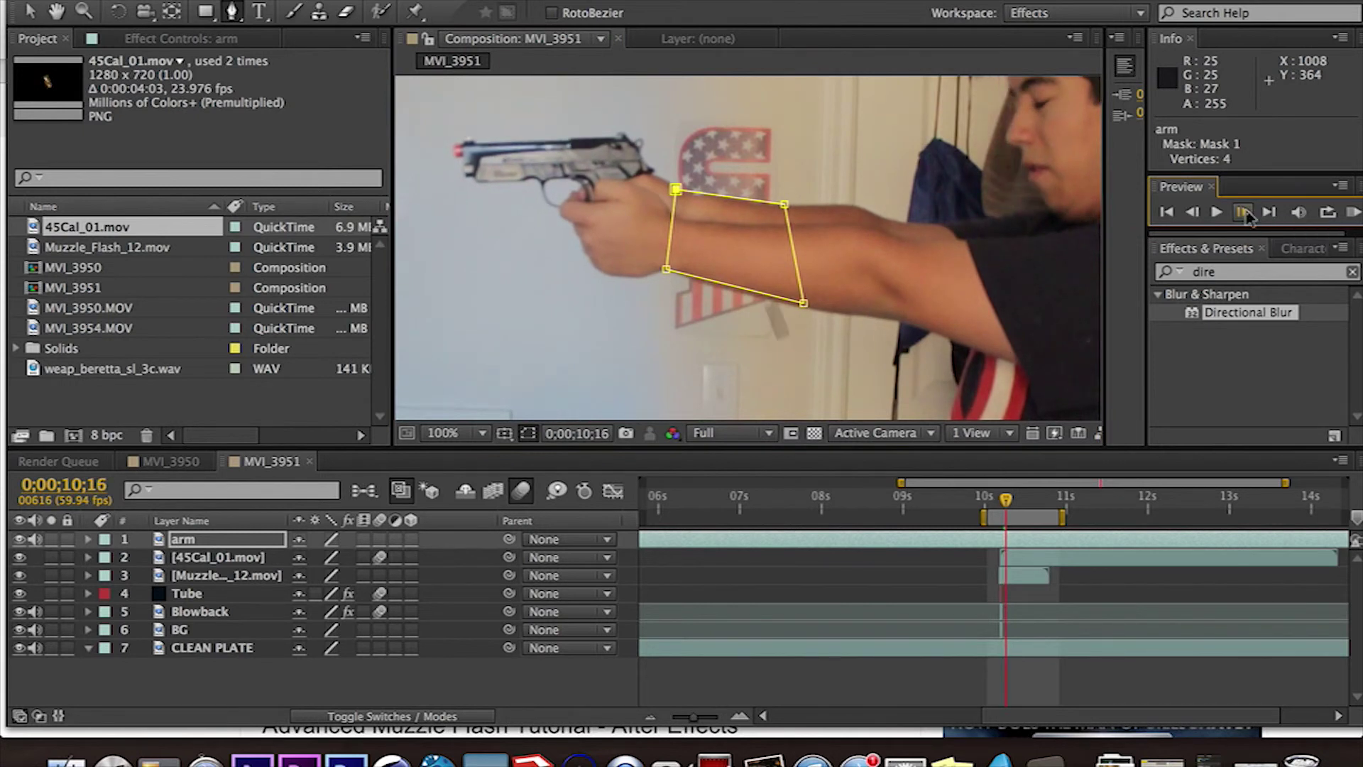
click(1191, 213)
click(1192, 213)
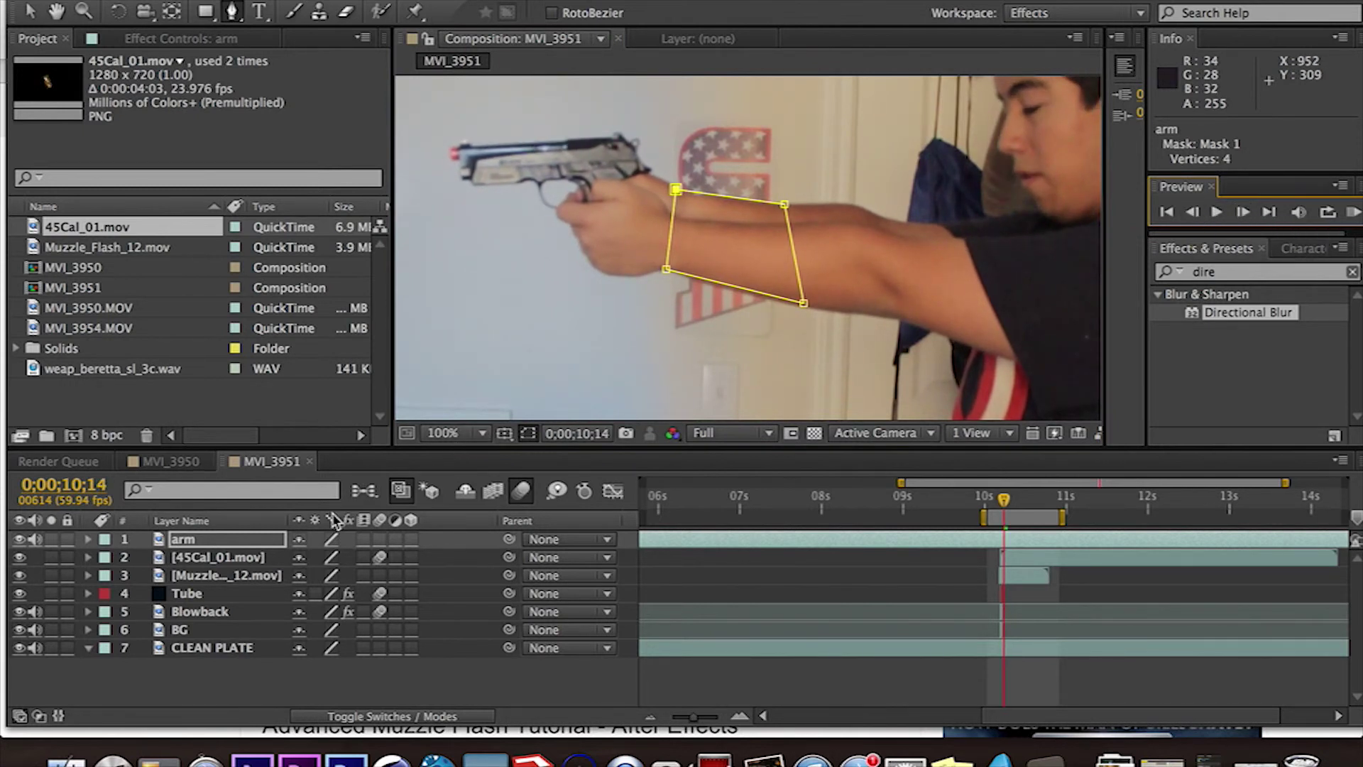
click(219, 545)
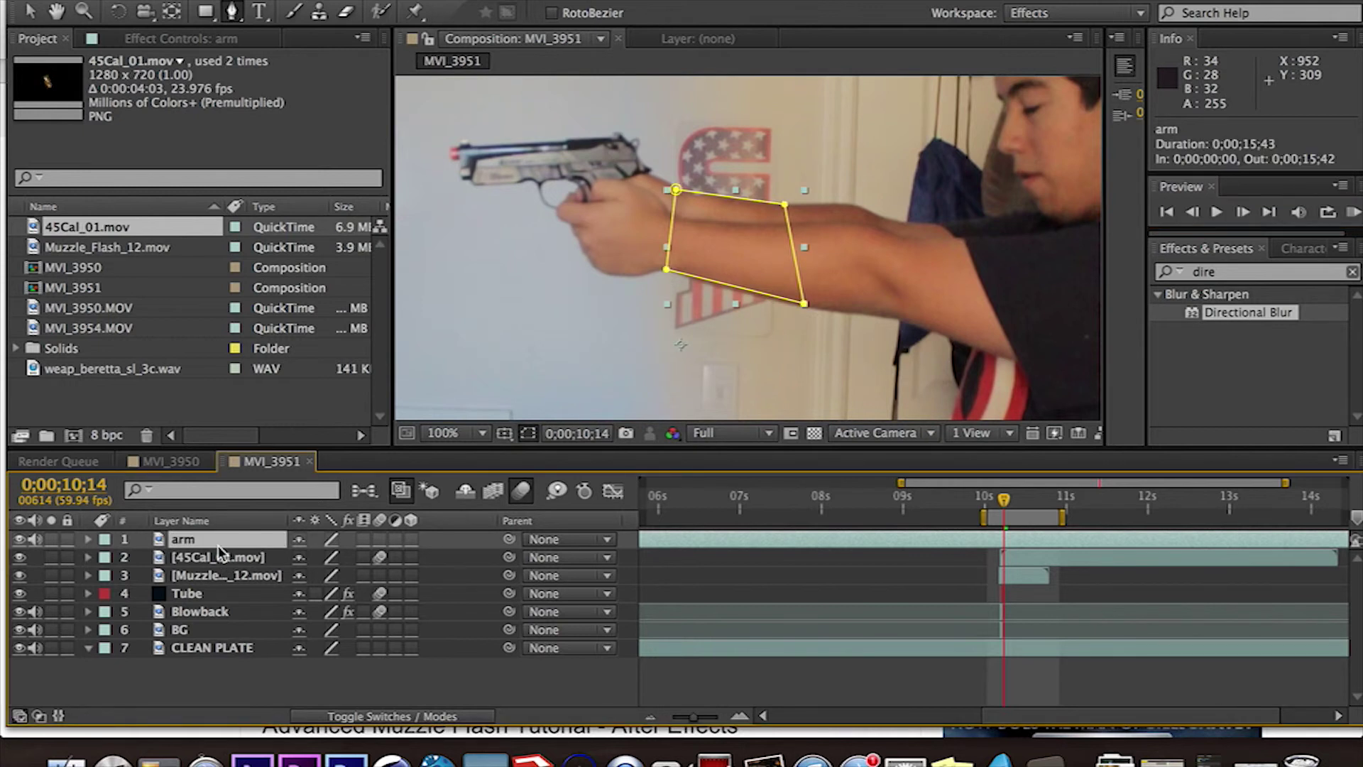
click(1243, 213)
click(1243, 212)
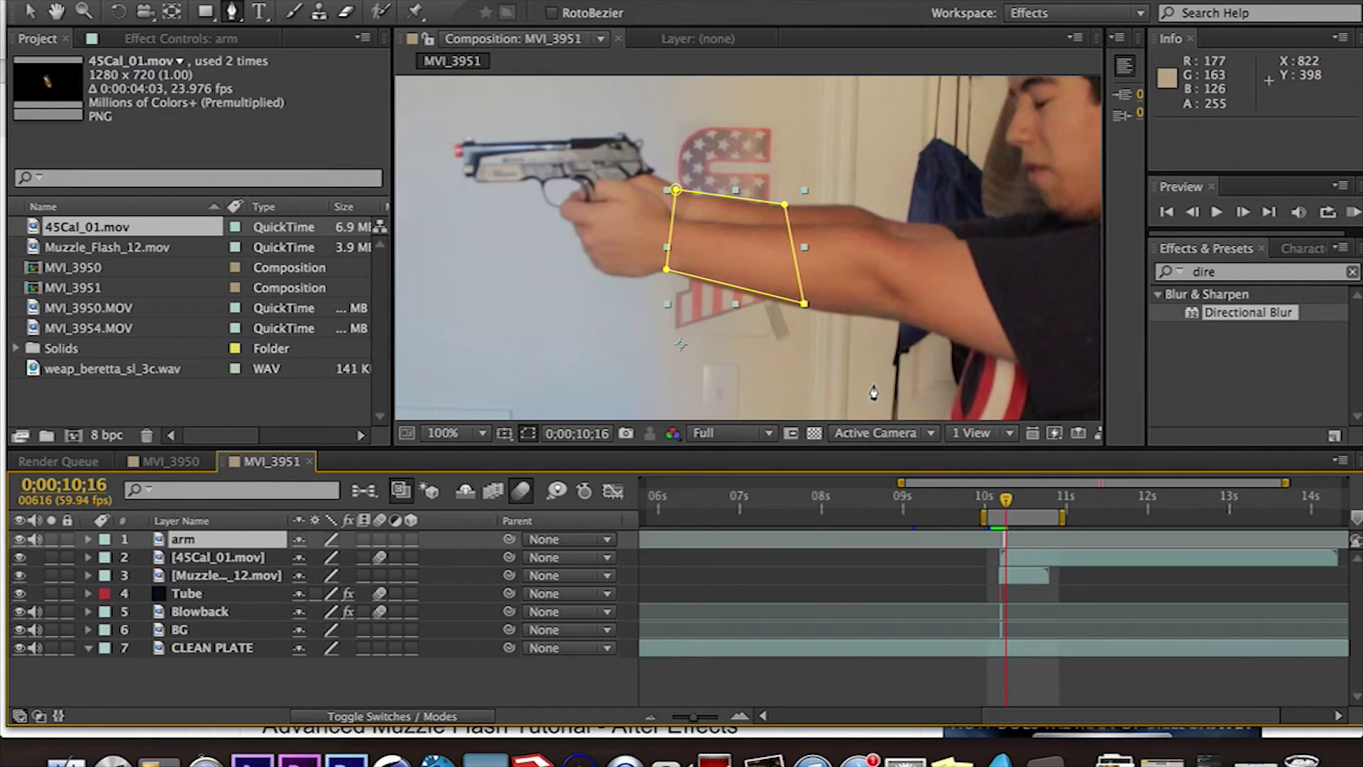
key(F2)
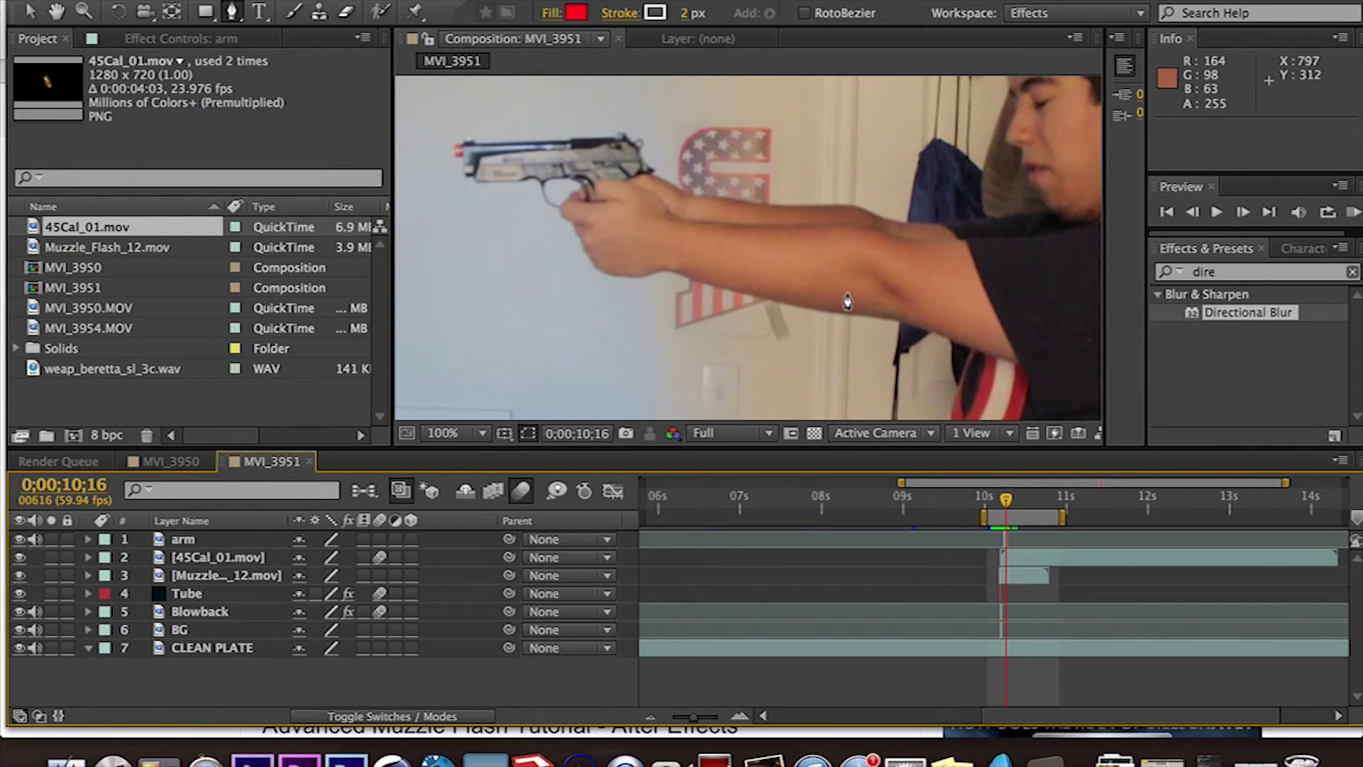
Preview and scrub the firing moment to confirm the masked arm covers the gun, then zoom to 25%.
scroll(847, 302, down, 2)
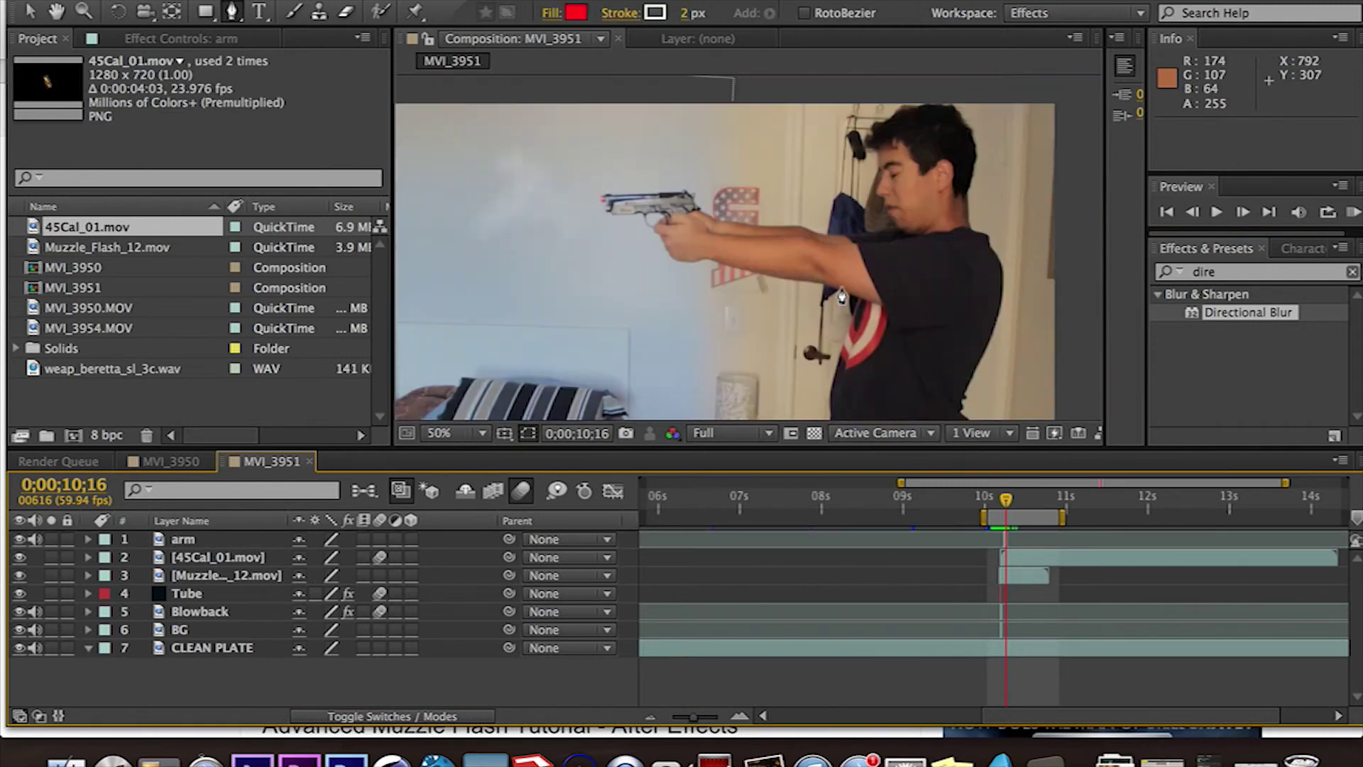
click(1352, 212)
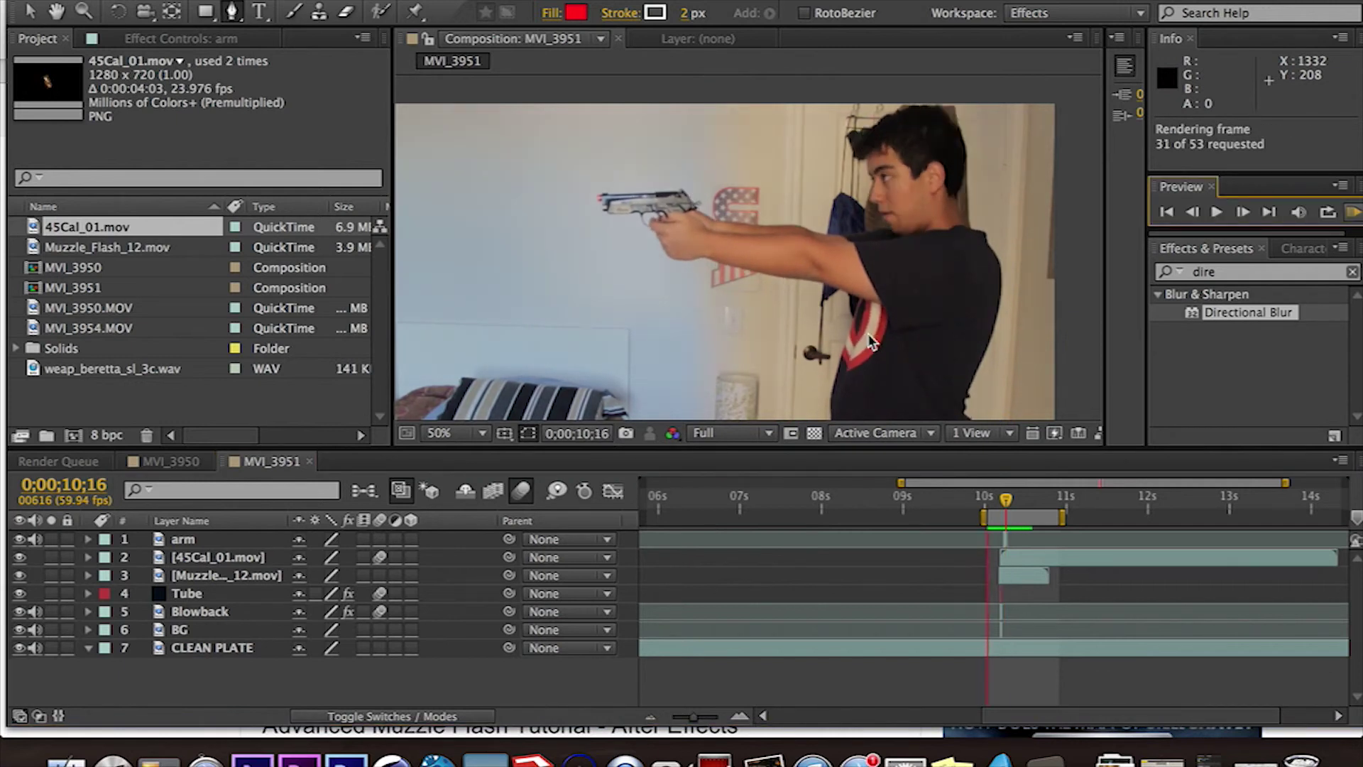
click(997, 500)
mouse_move(996, 506)
mouse_down()
mouse_move(1016, 498)
mouse_move(993, 505)
mouse_up()
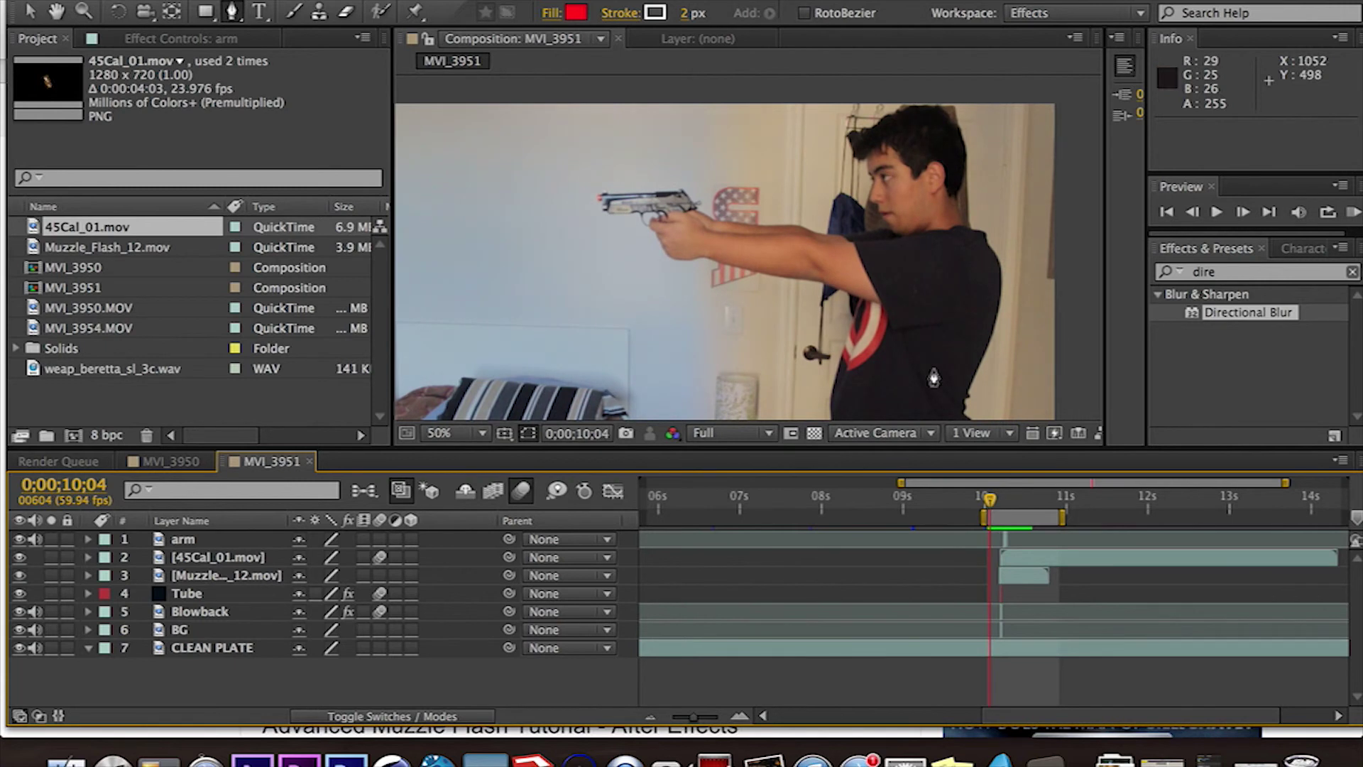
key(comma)
key(comma)
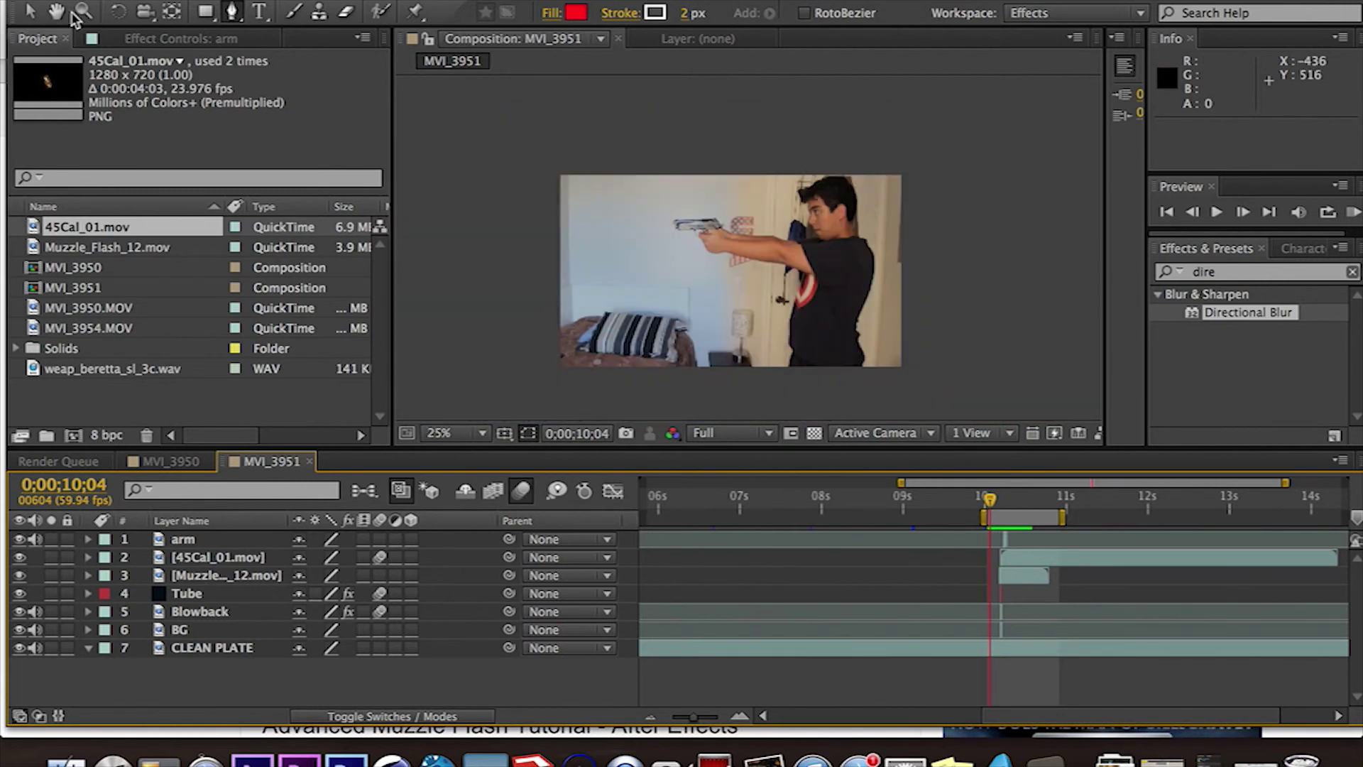
With the Selection tool active, advance five frames, then show all windows in Mission Control.
click(29, 11)
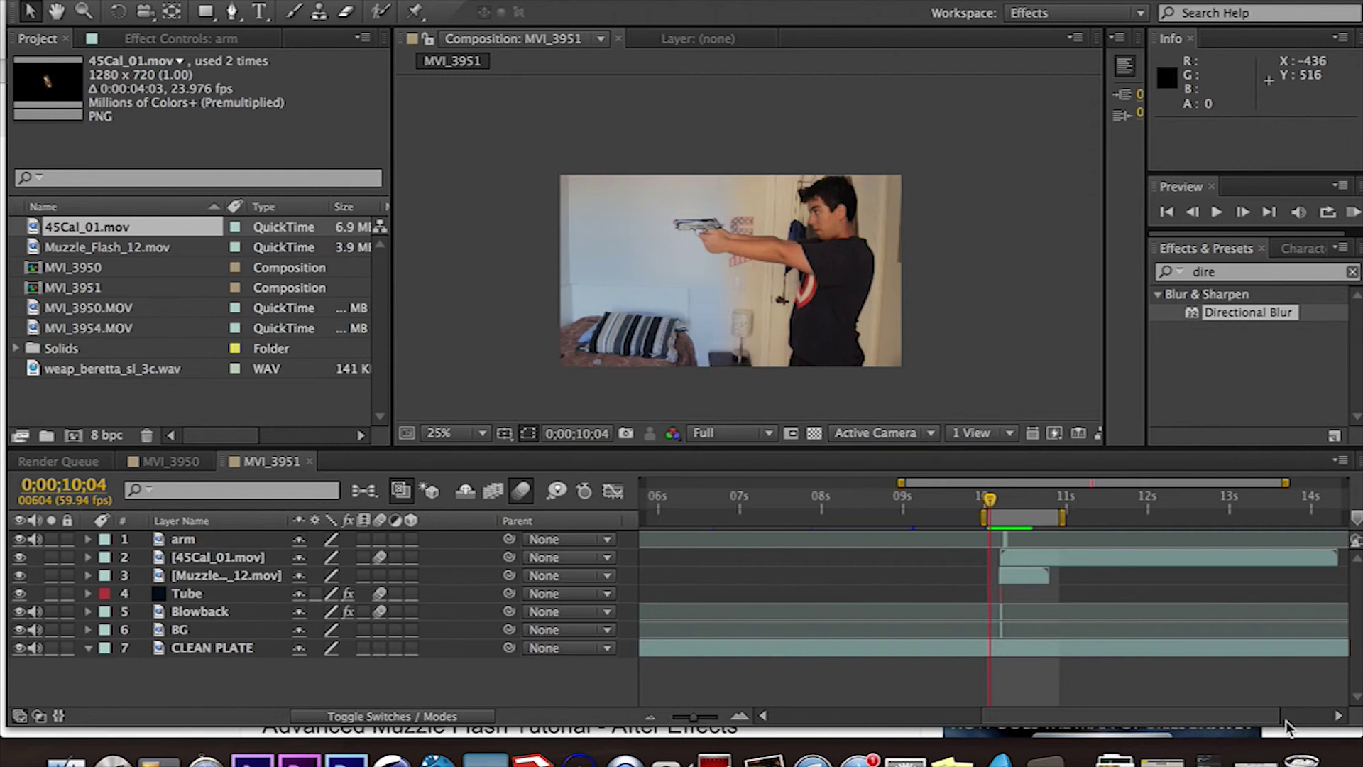
key(Page_Down)
key(Page_Down)
key(Page_Down)
key(Page_Down)
key(Page_Down)
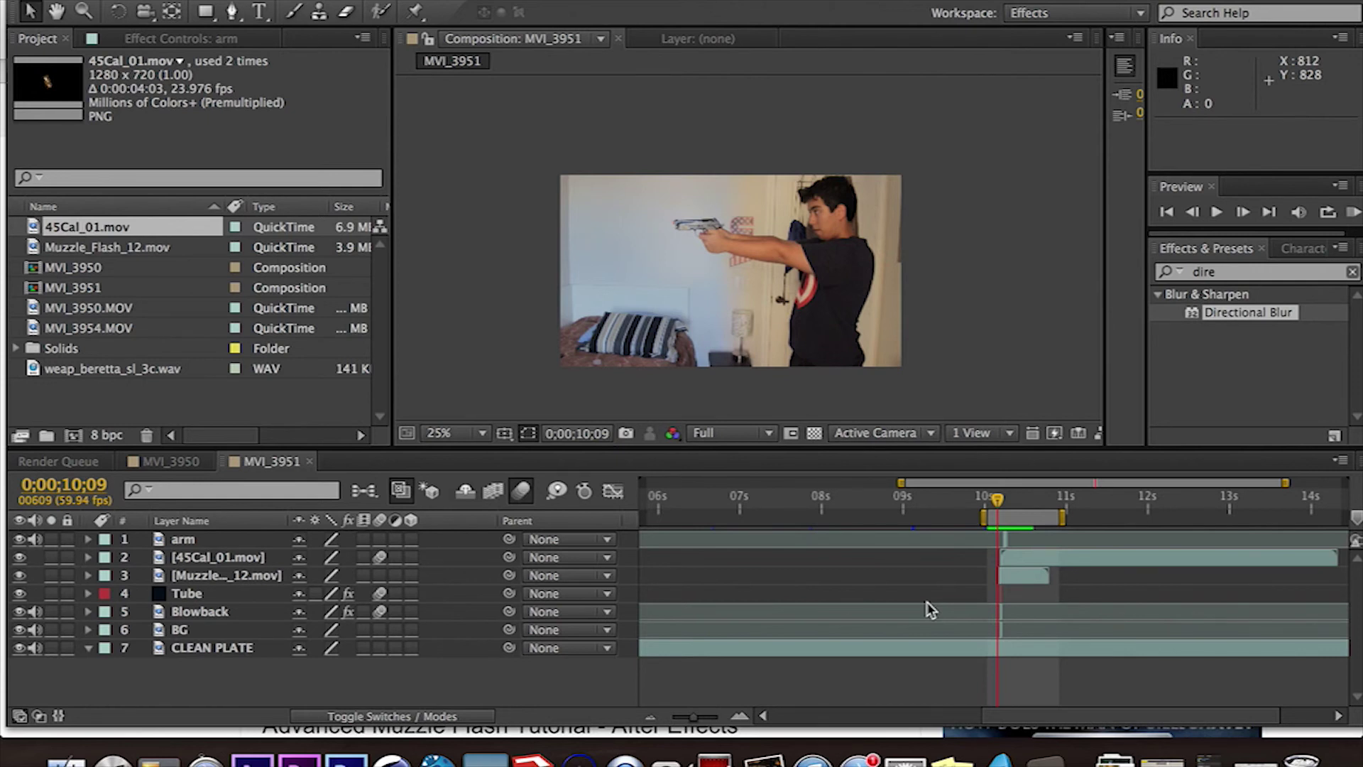
key(ctrl+Up)
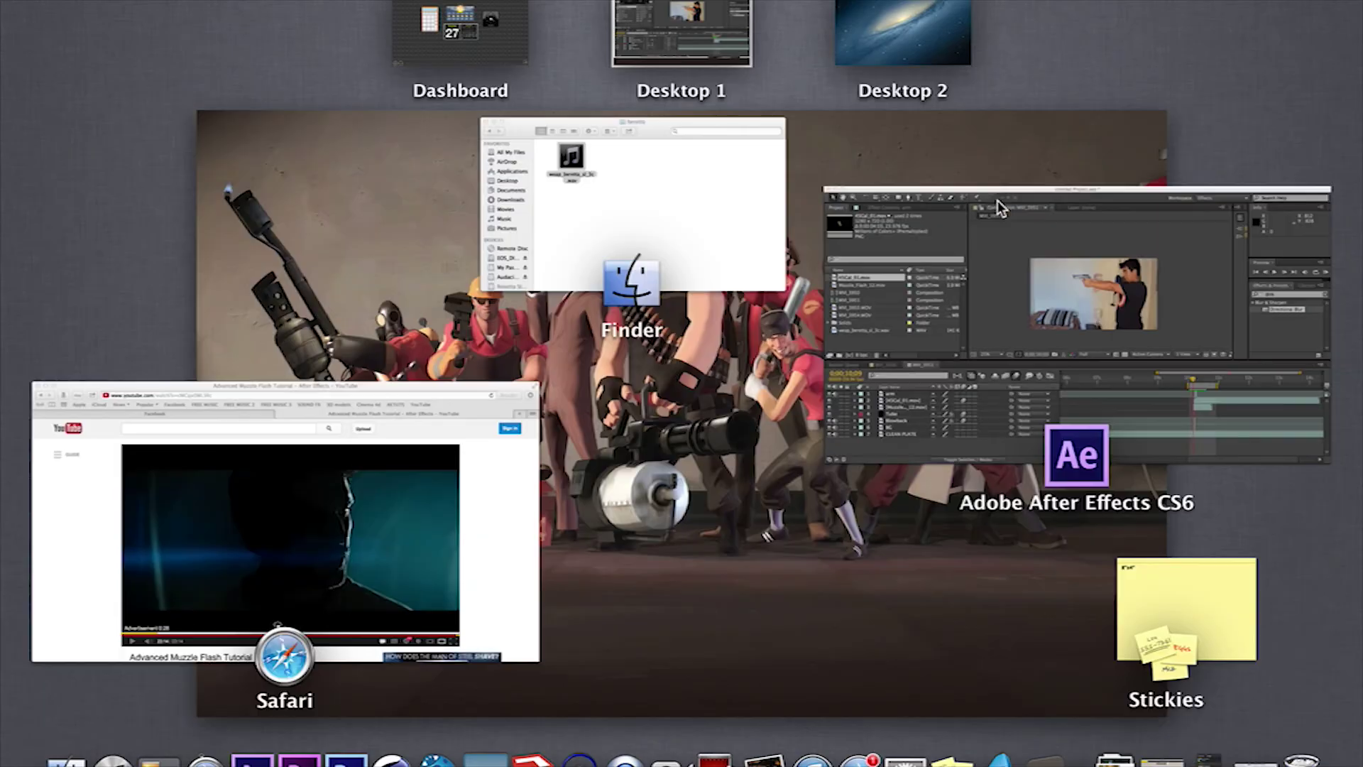
Browse to the My Passport for Mac drive in Finder and open MAGIC DUEL.mov.
click(1049, 346)
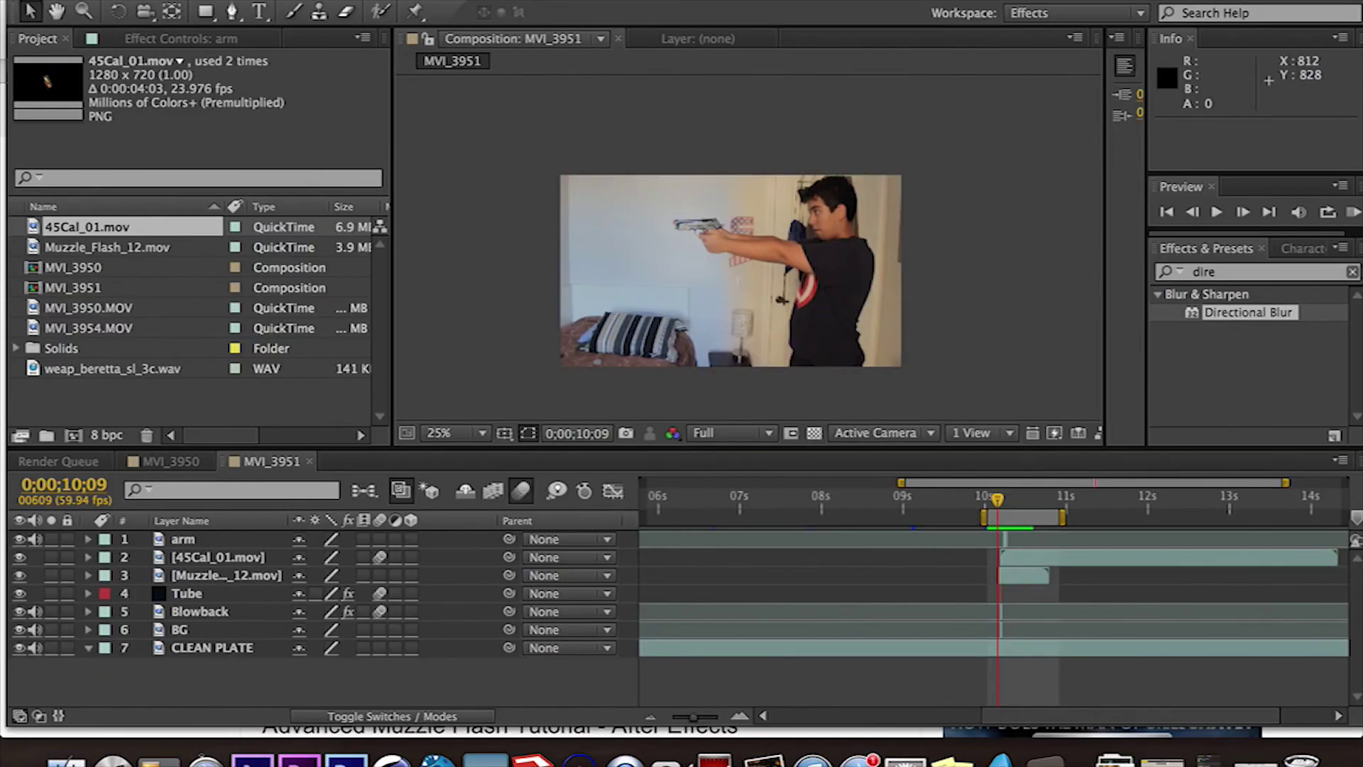
click(67, 758)
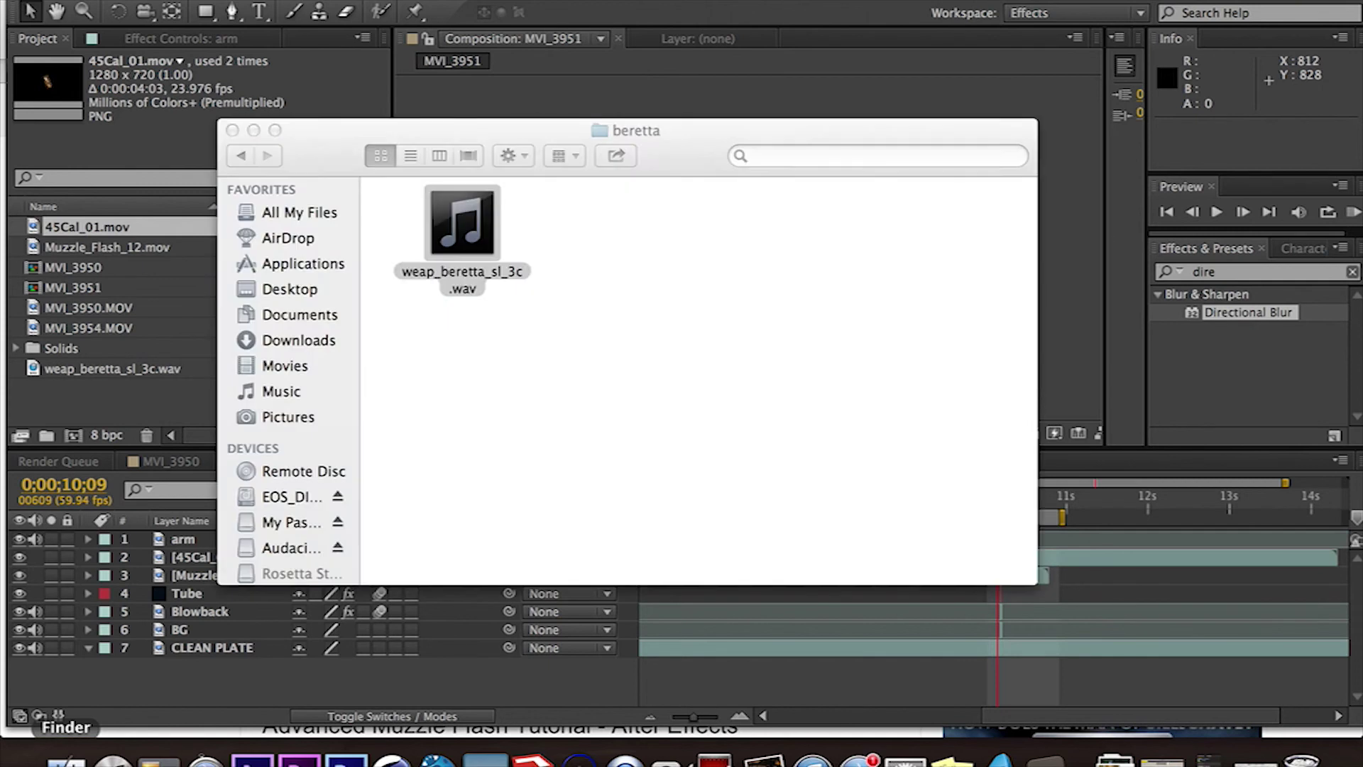
click(284, 499)
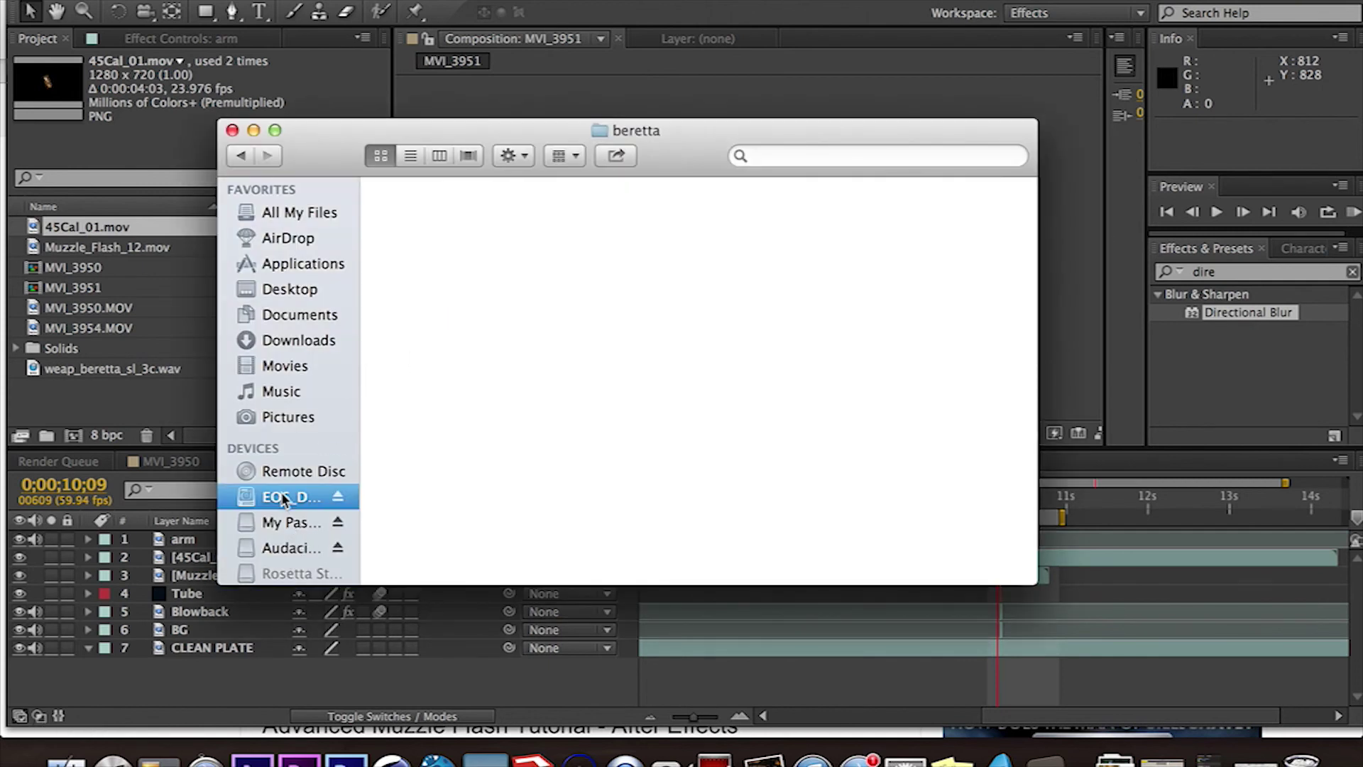
click(277, 524)
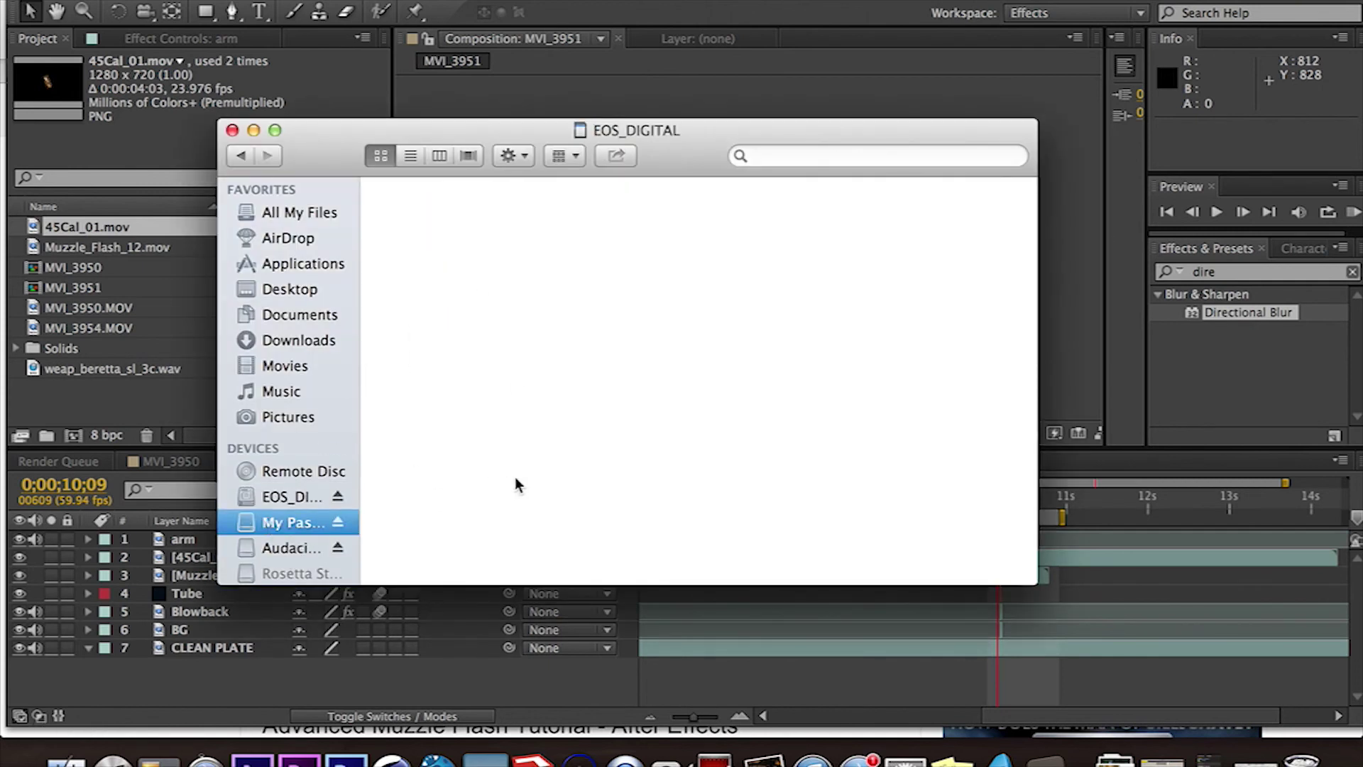
scroll(518, 483, down, 10)
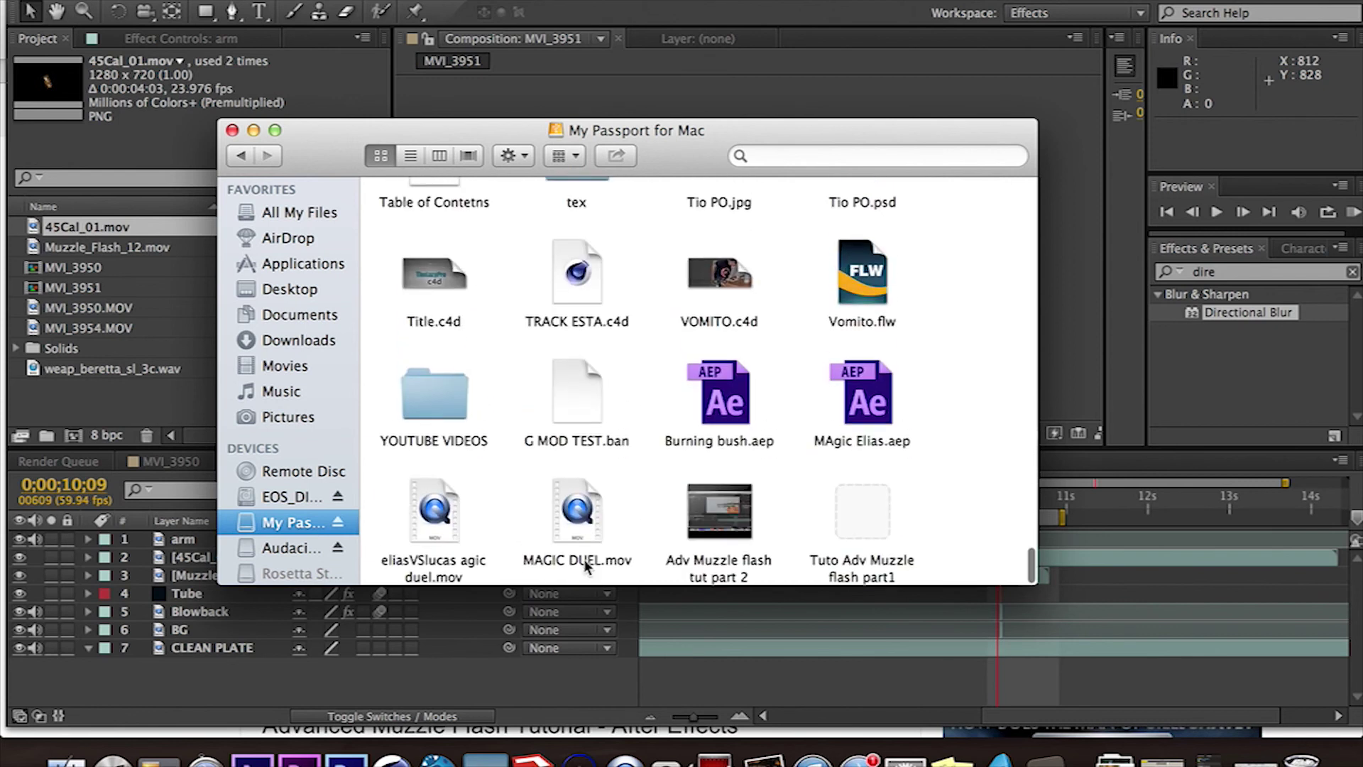
click(592, 561)
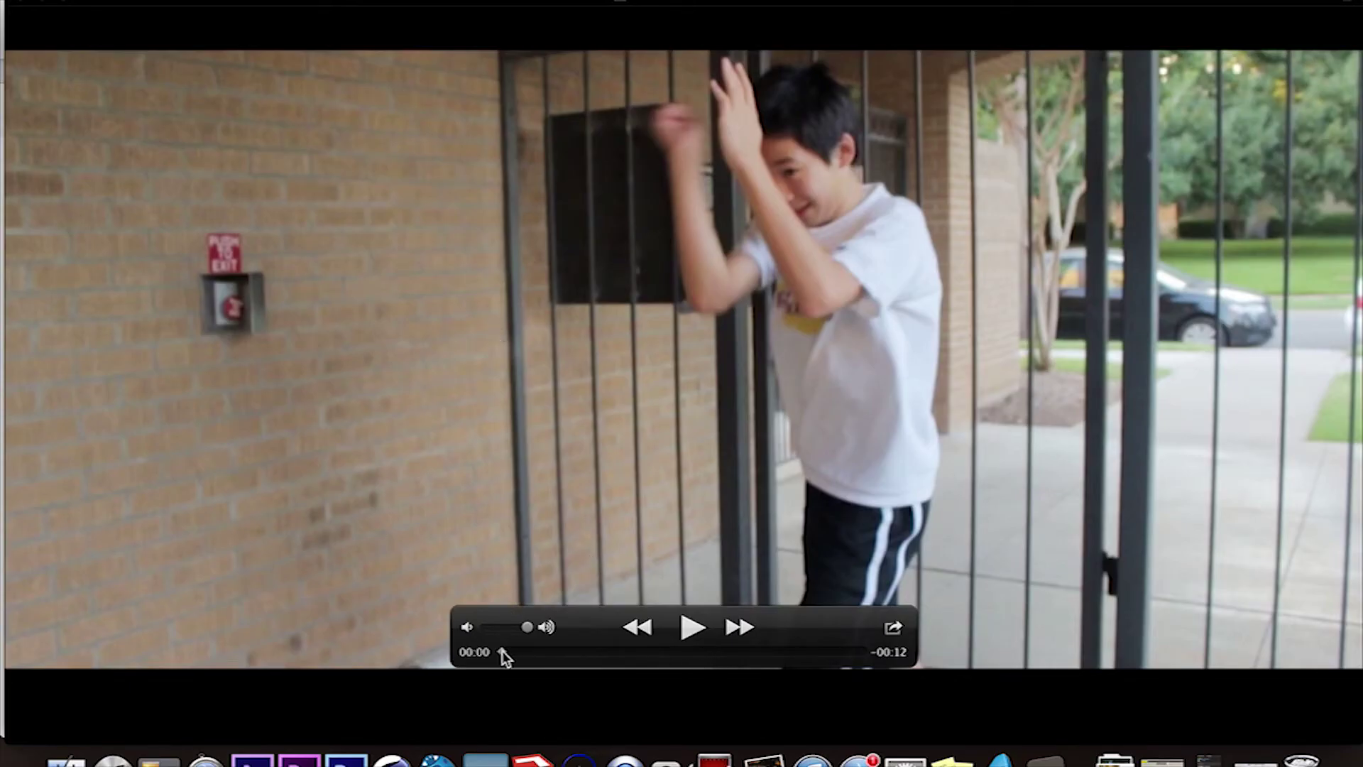
Skim and play MAGIC DUEL.mov through to the end, then rewind it to 00:00.
drag(502, 651, 470, 672)
click(692, 627)
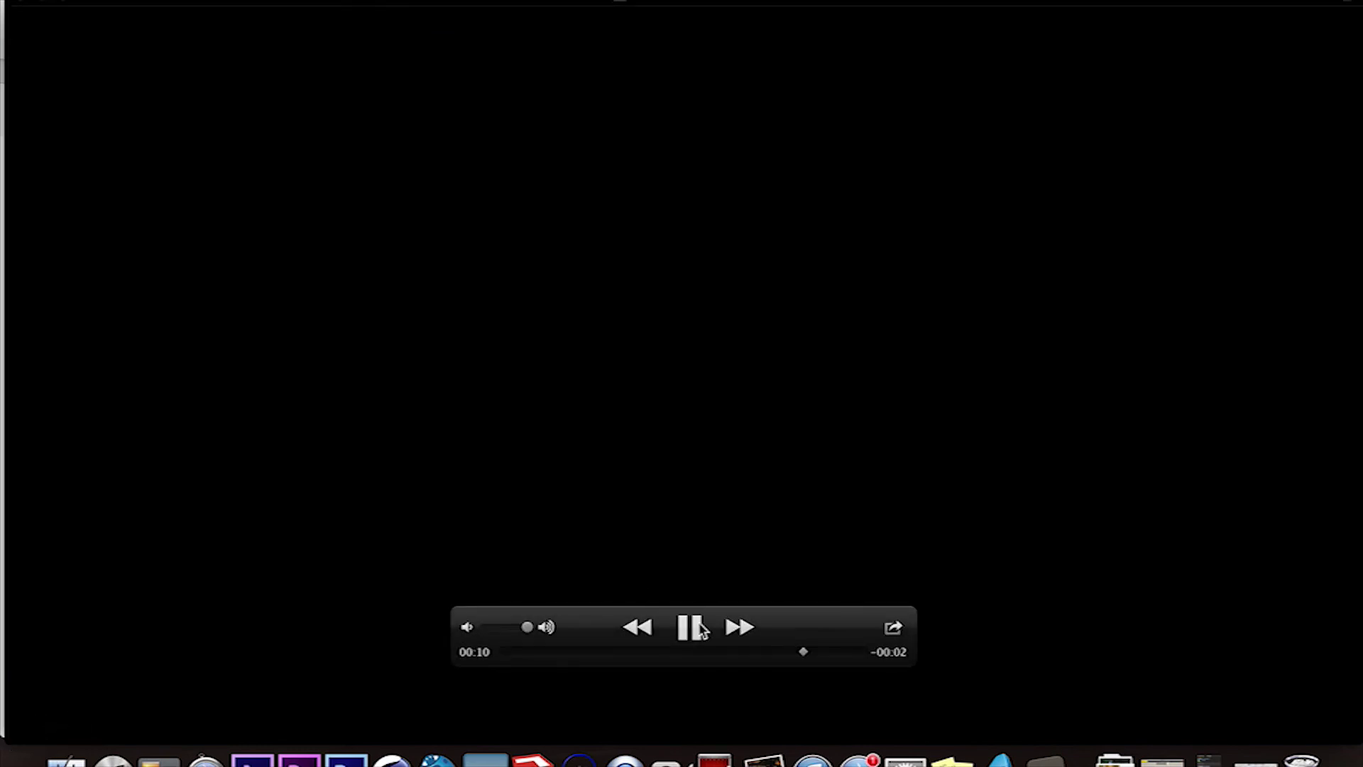
mouse_move(518, 652)
mouse_down()
mouse_move(457, 648)
mouse_move(523, 633)
mouse_up()
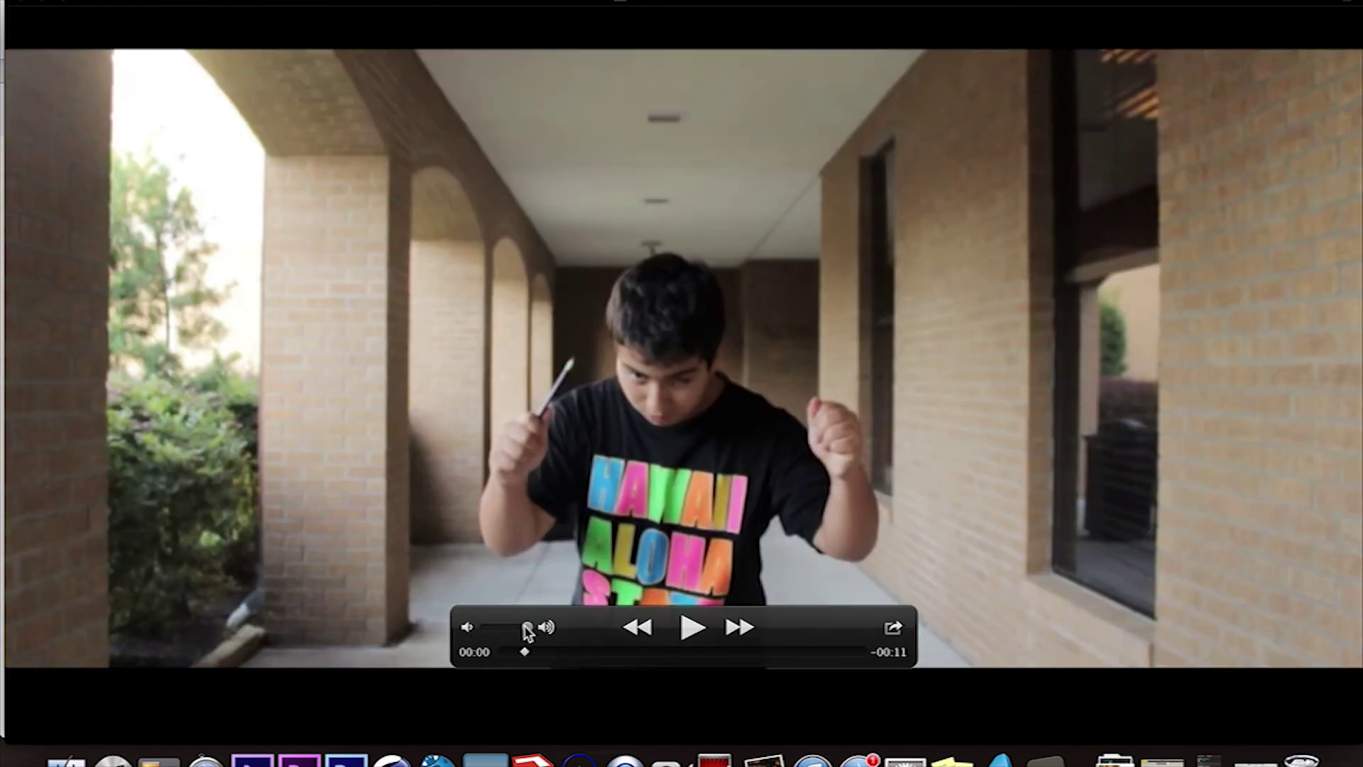